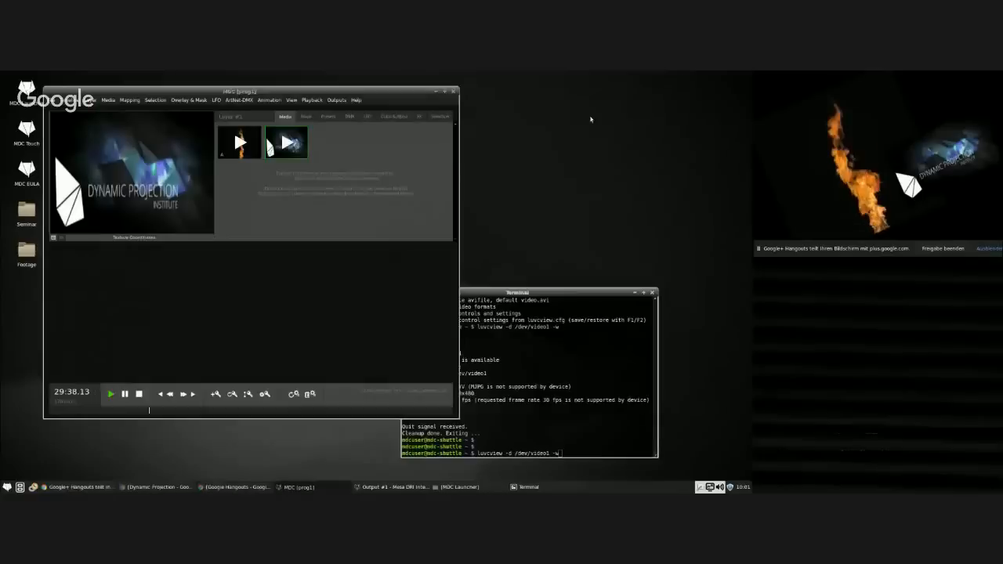
Run luvcview -d /dev/video1 -w for a live wall camera view at lower right, then minimize Terminal.
click(606, 356)
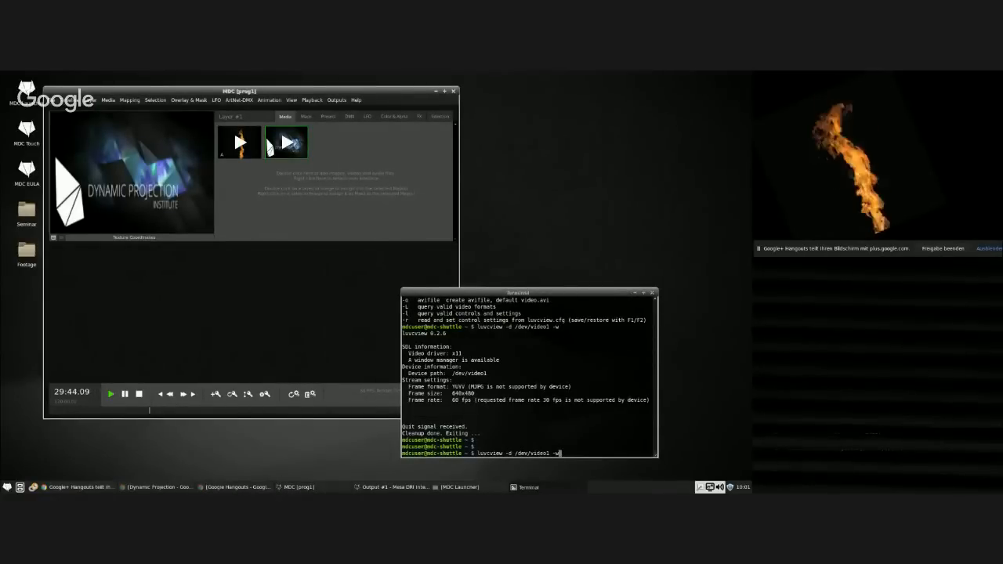
drag(562, 296, 536, 263)
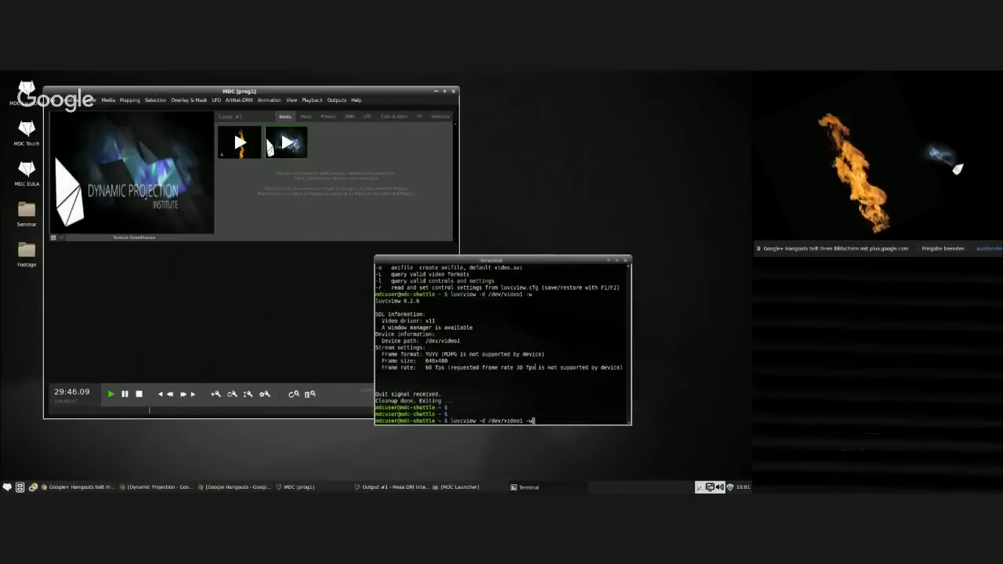
key(Return)
drag(402, 180, 662, 274)
click(608, 260)
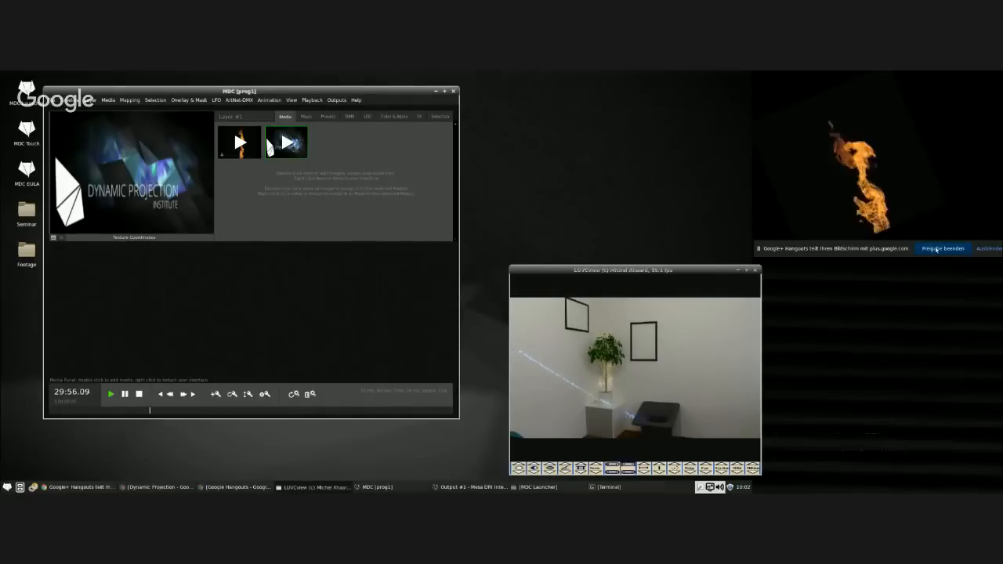
click(985, 249)
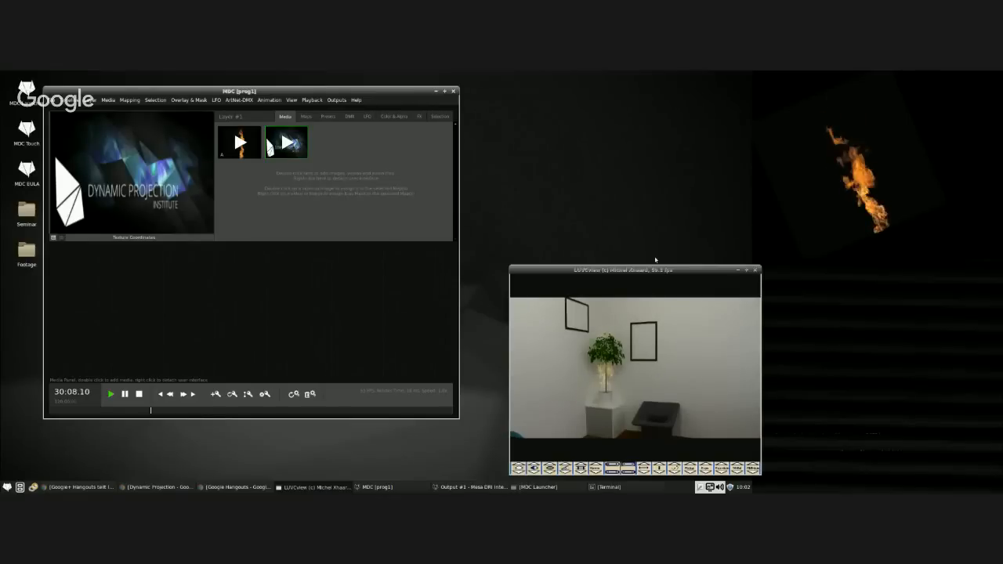
drag(656, 268, 638, 267)
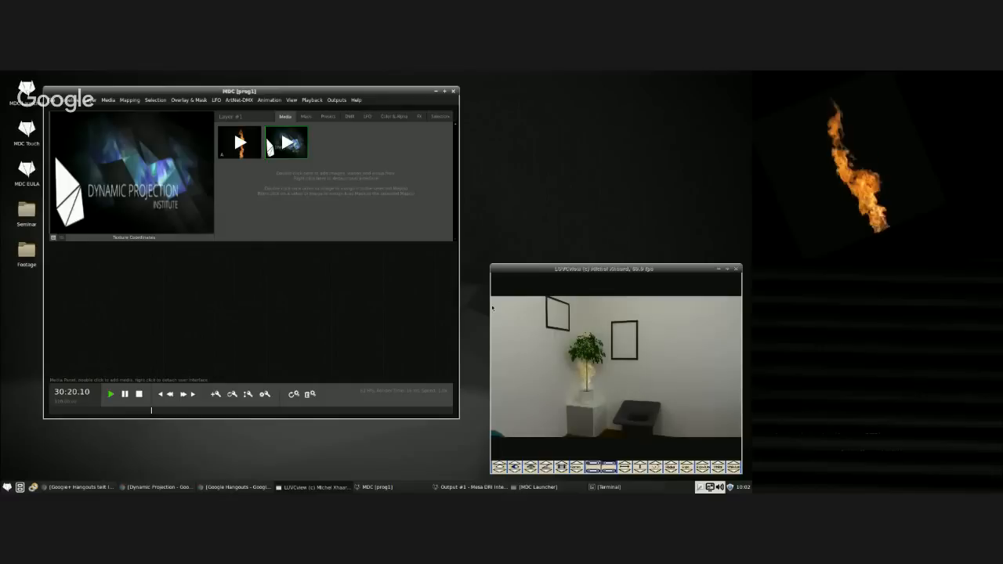
drag(326, 91, 325, 86)
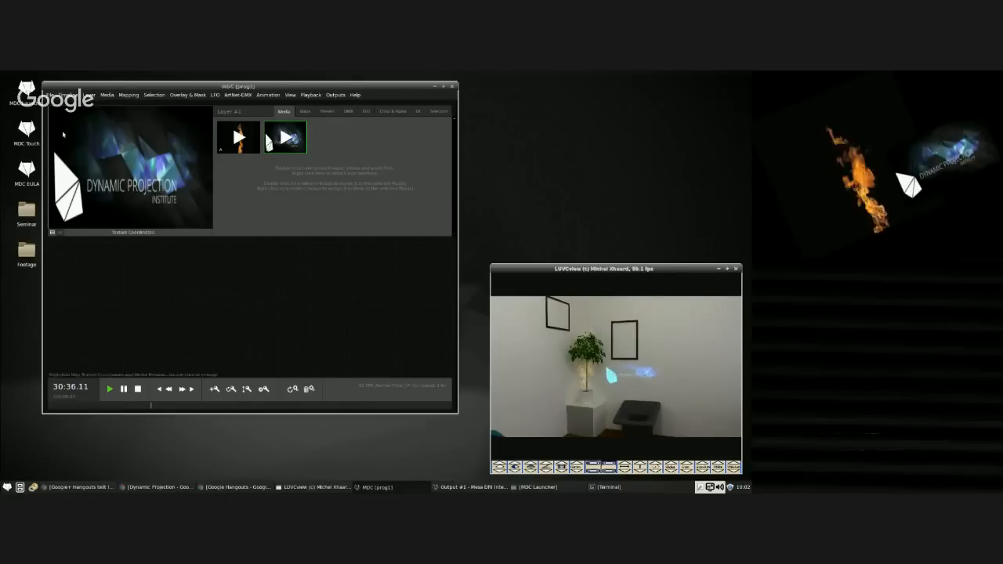
Quit MDC without saving the project, then bring the Dynamic Projection browser window forward.
click(50, 95)
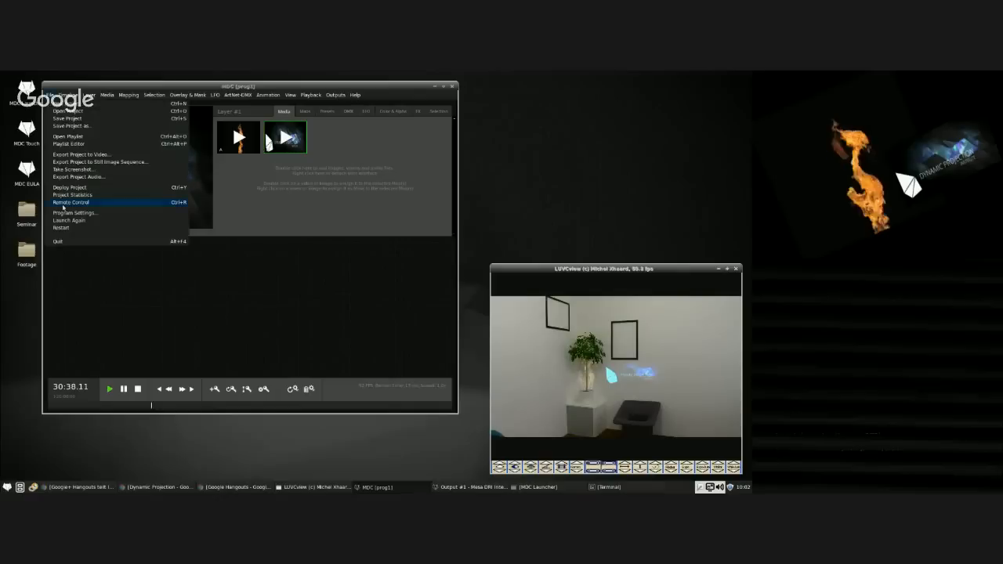
click(93, 237)
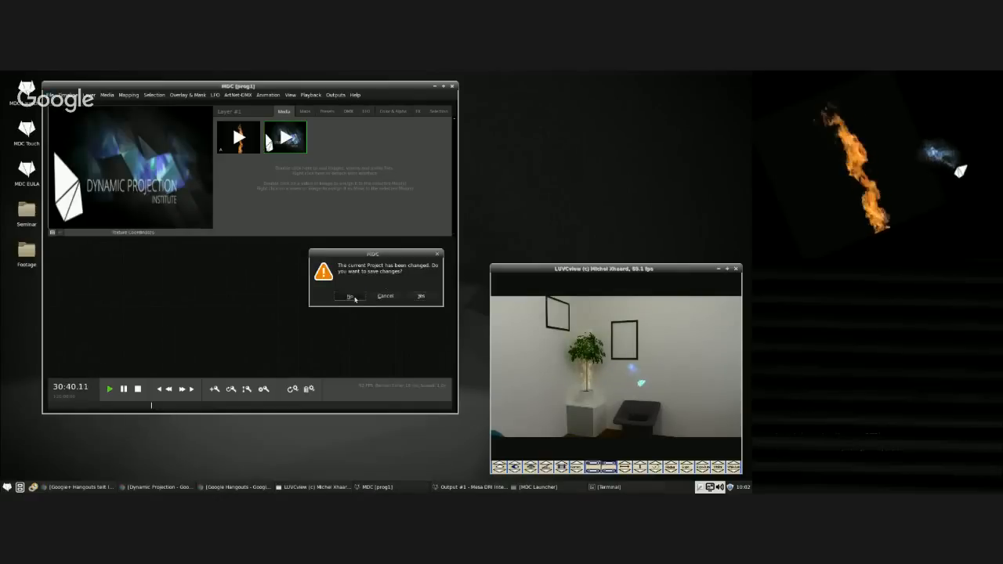
click(350, 296)
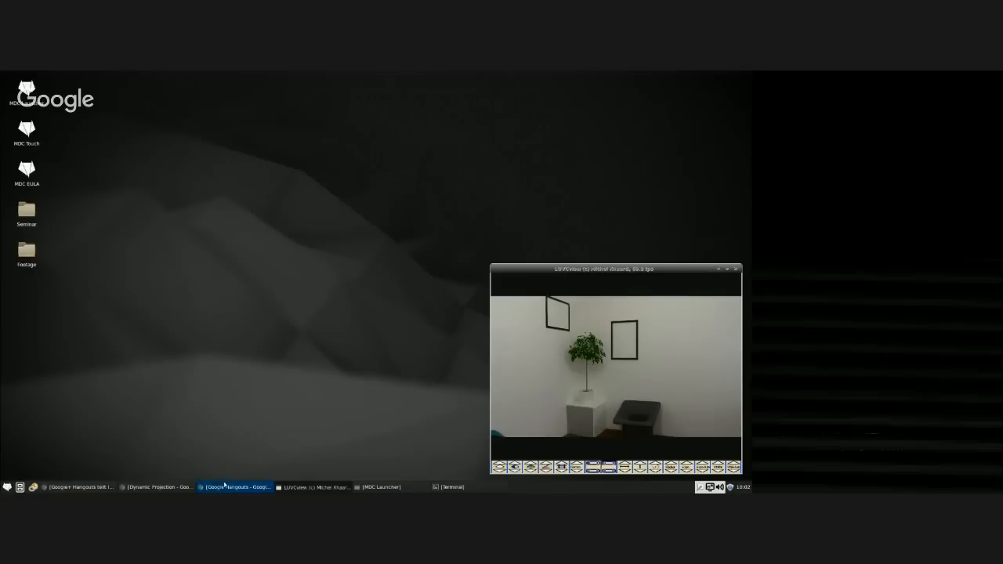
click(175, 487)
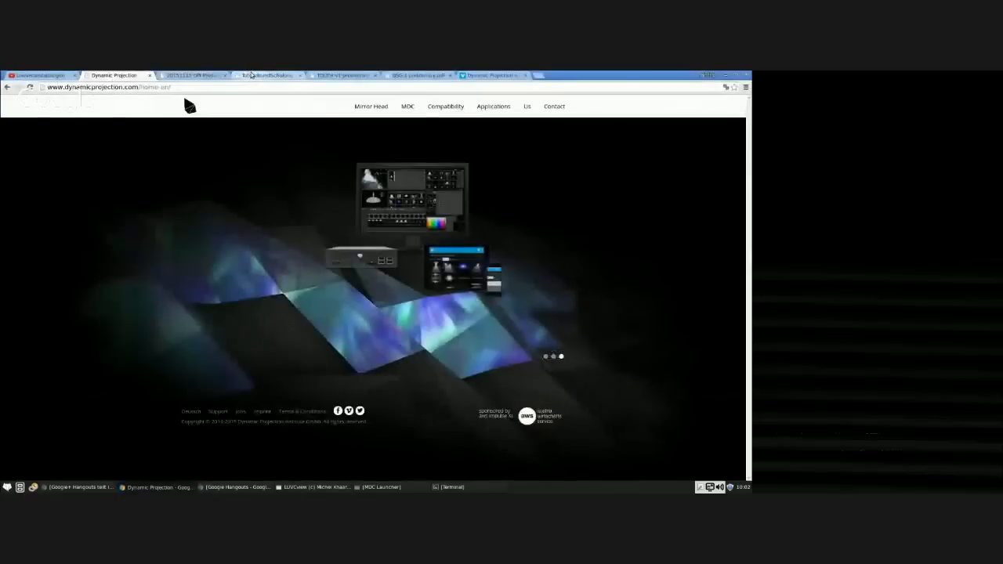
click(354, 74)
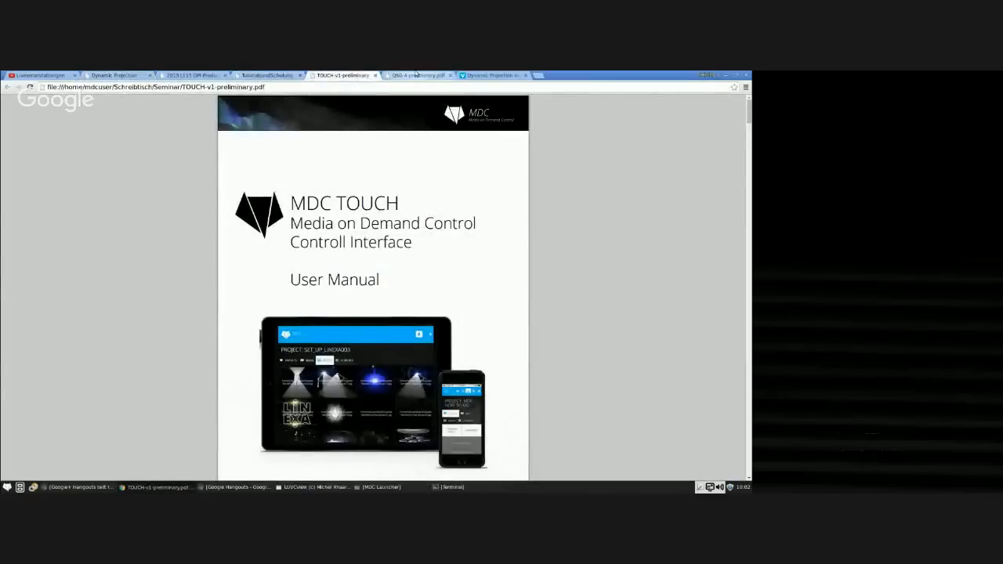
click(201, 75)
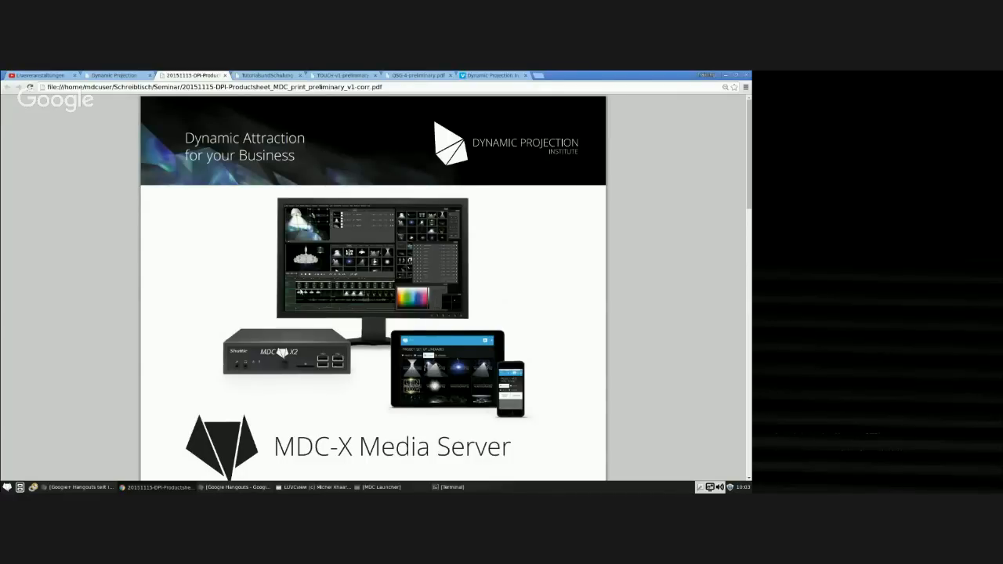
scroll(300, 291, down, 10)
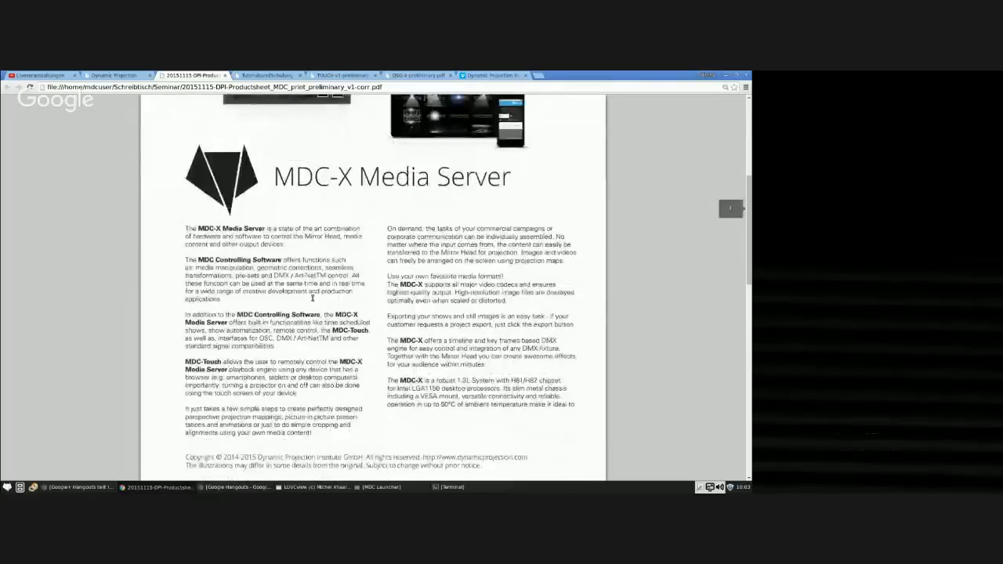
scroll(311, 299, up, 10)
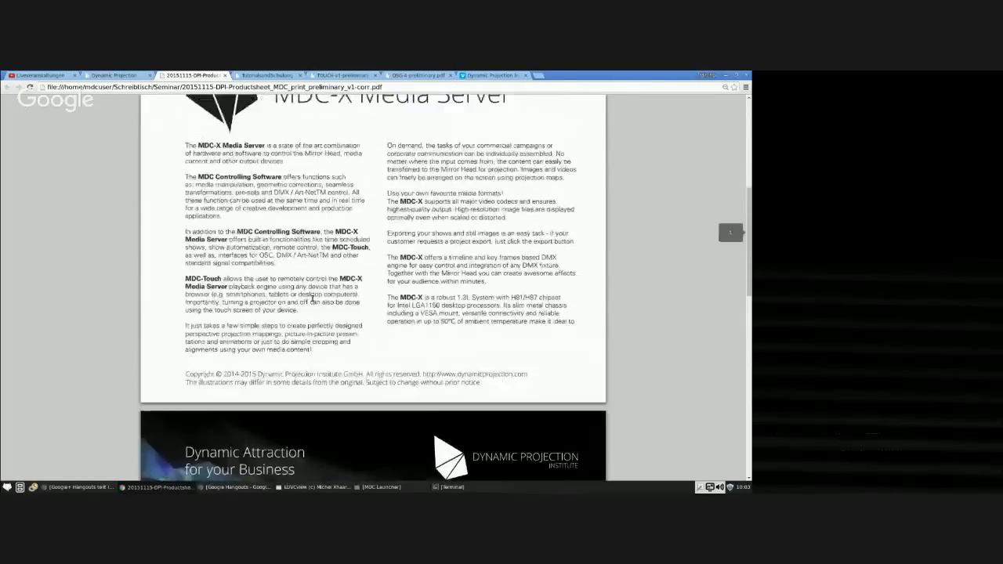
scroll(311, 298, up, 3)
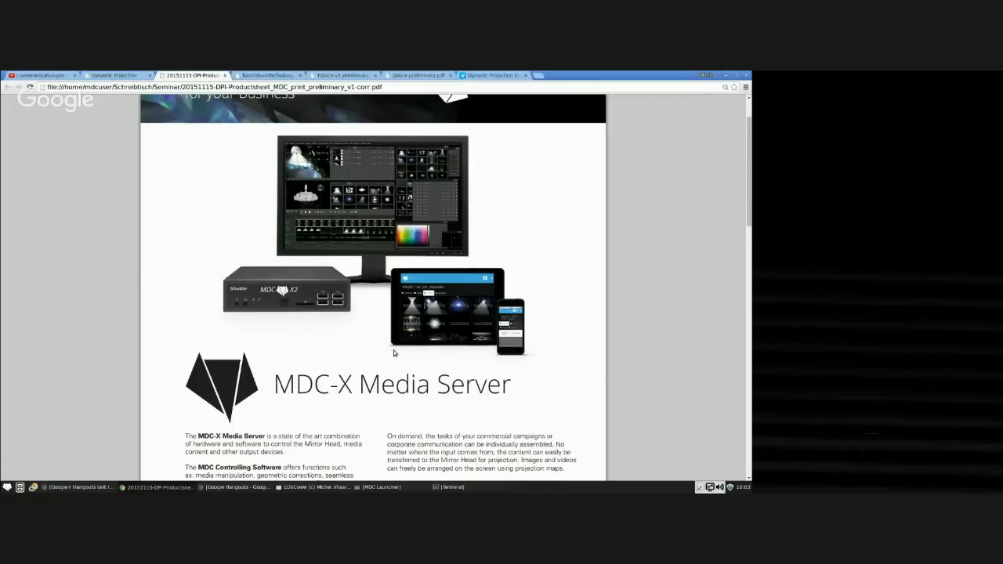
click(724, 76)
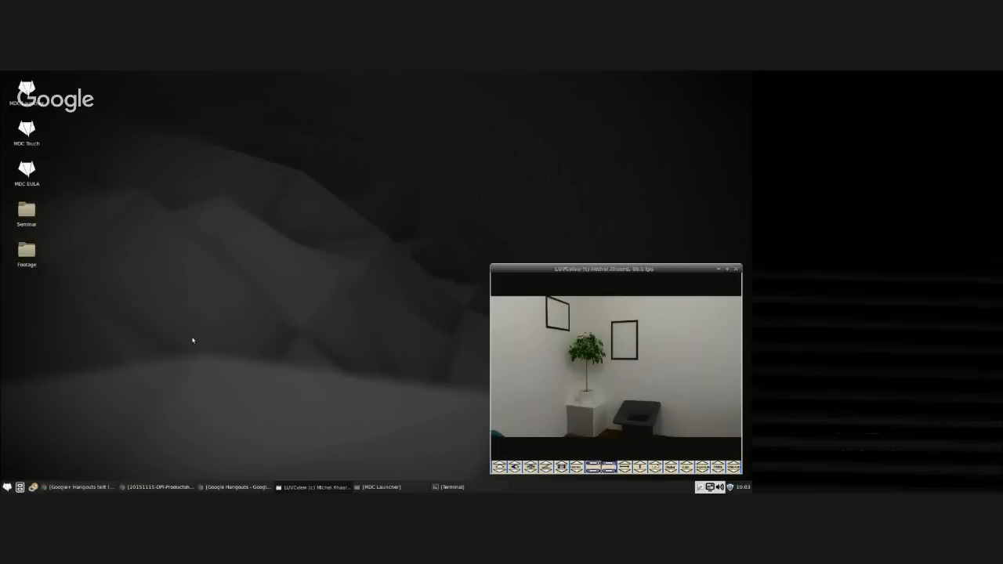
Launch MDC Launcher and start a new project from the TEMPLATE-1.mdc template.
double_click(31, 97)
drag(102, 117, 124, 111)
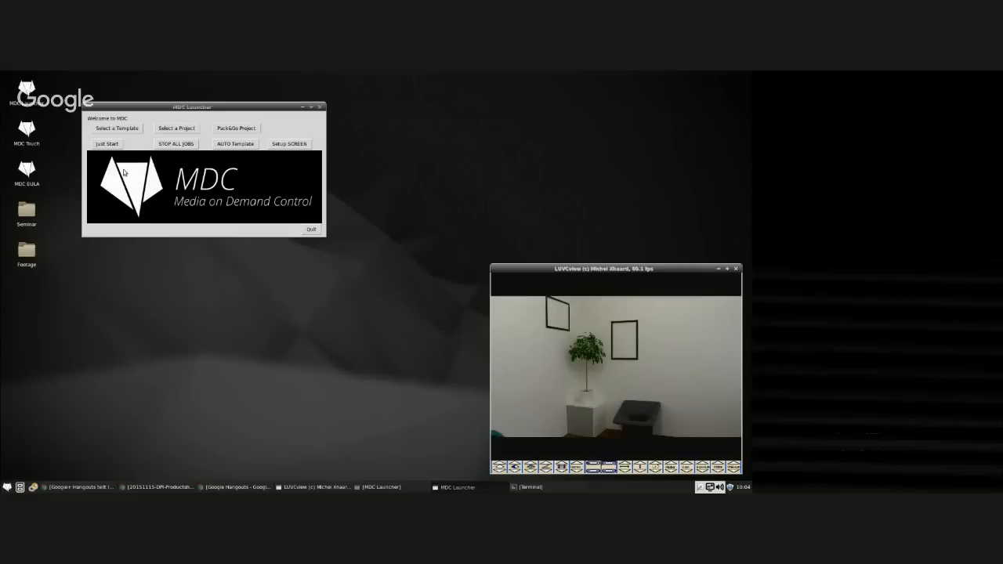
click(132, 133)
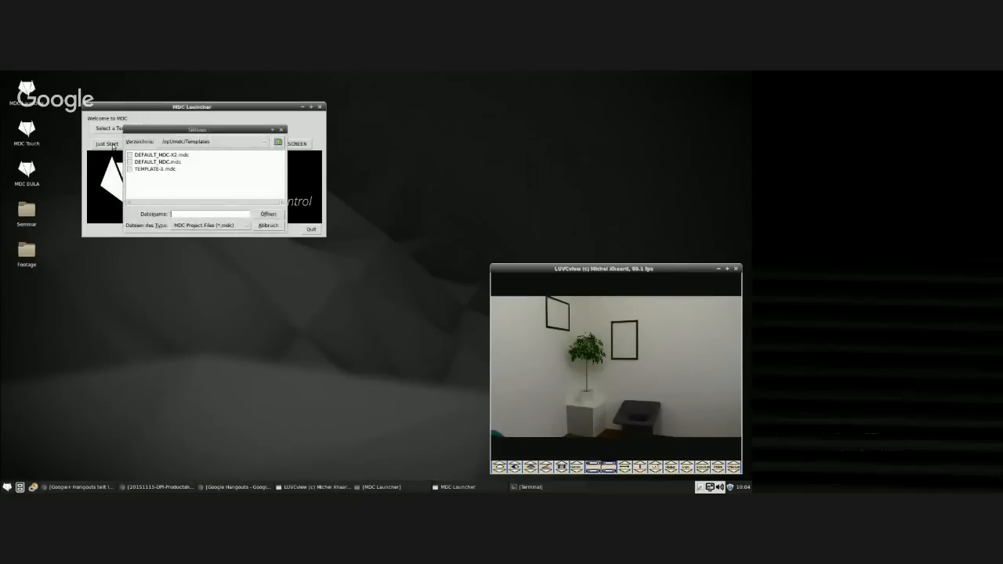
click(150, 170)
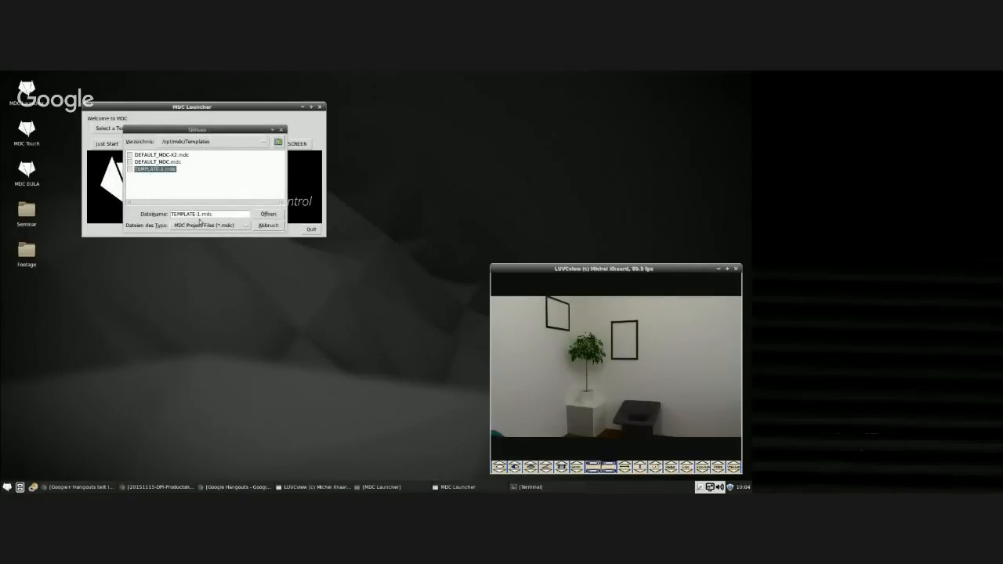
click(257, 216)
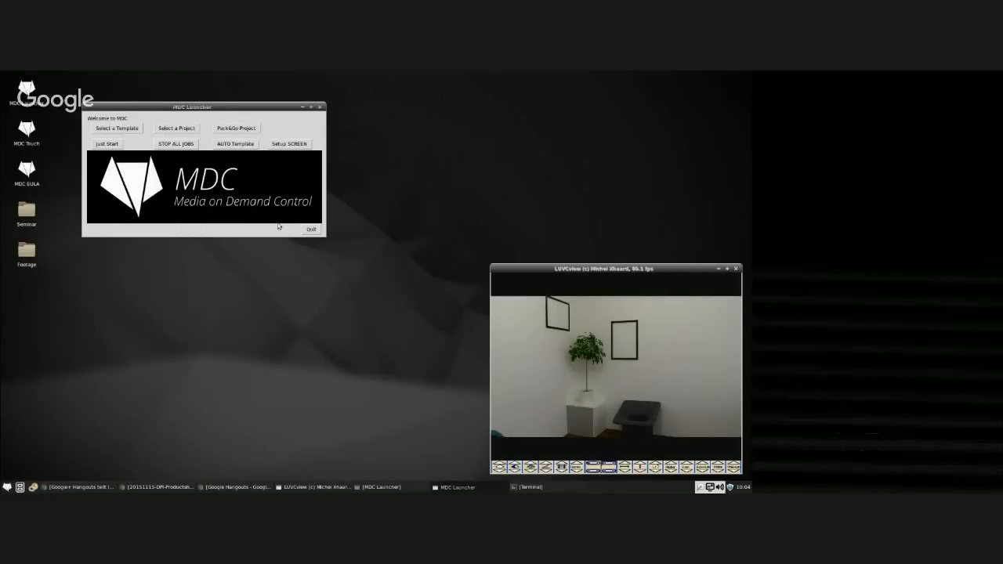
drag(225, 76, 254, 80)
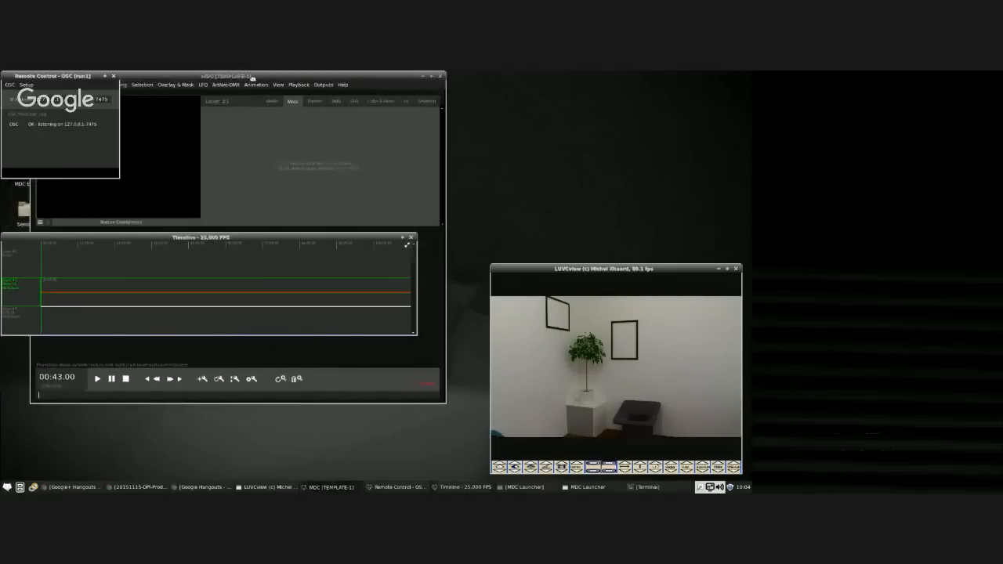
Close the Remote Control OSC window, reposition the Timeline window, and start TEMPLATE-1 playback.
click(84, 78)
click(112, 77)
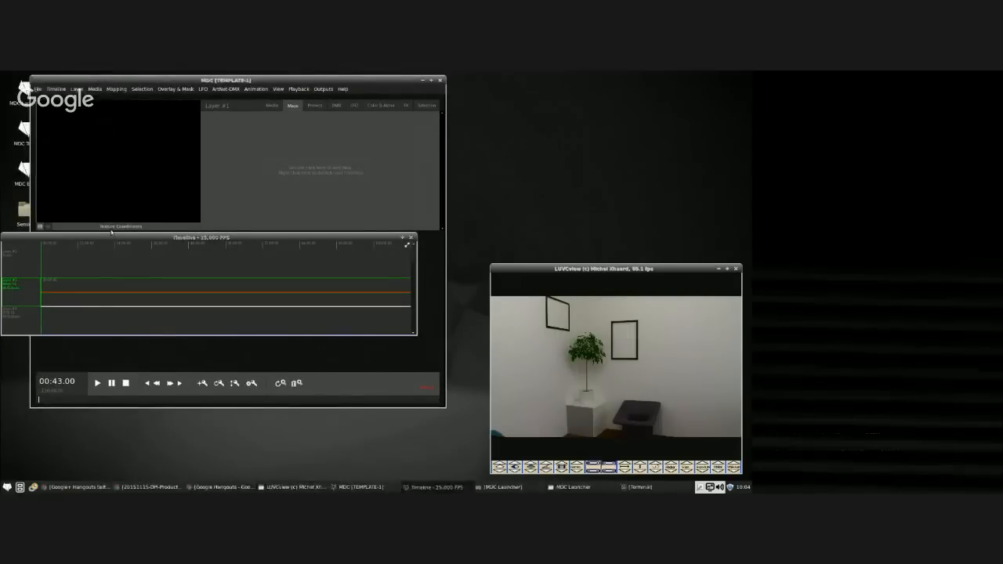
drag(112, 236, 142, 249)
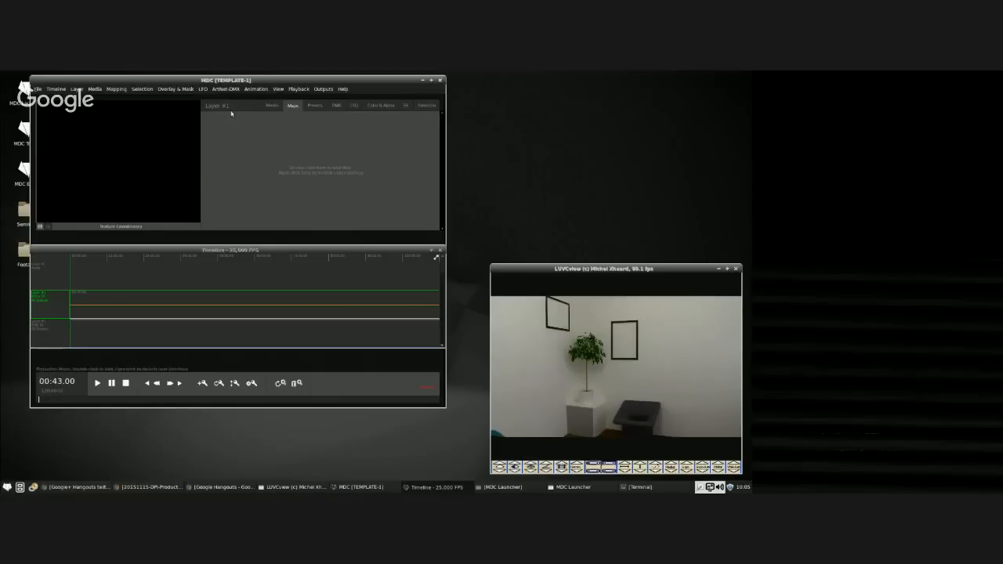
mouse_move(238, 249)
mouse_down()
mouse_move(222, 251)
mouse_move(234, 254)
mouse_up()
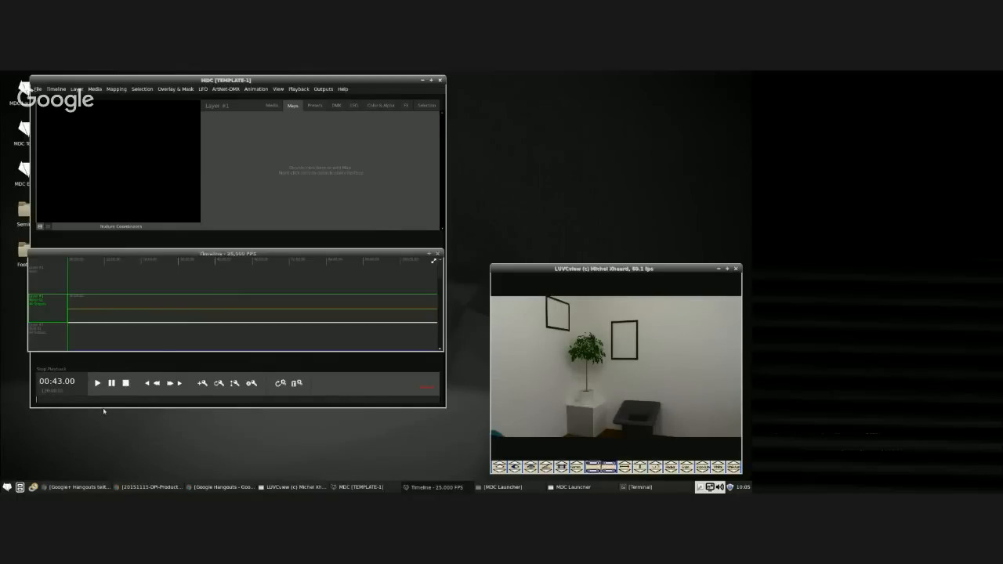
click(98, 387)
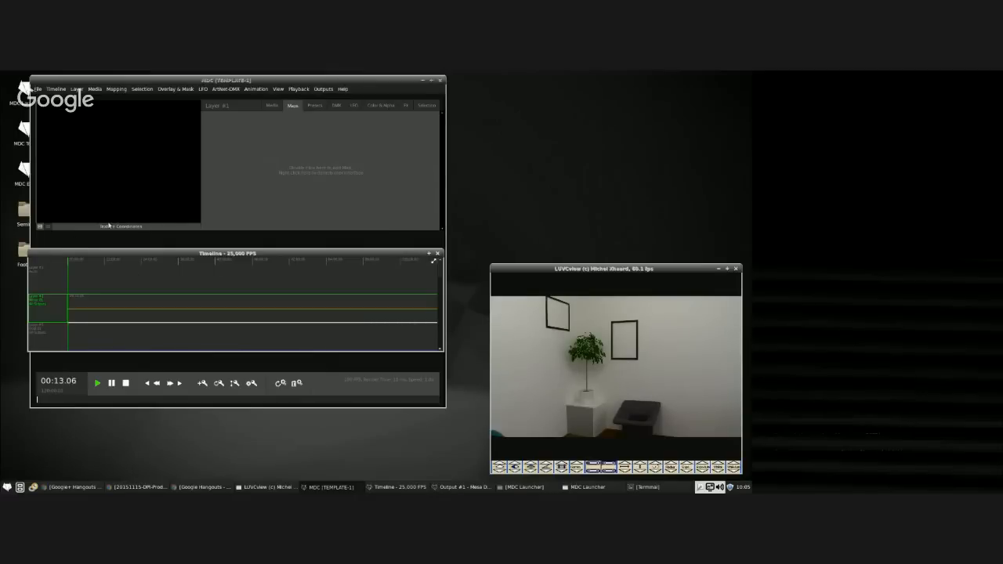
click(273, 106)
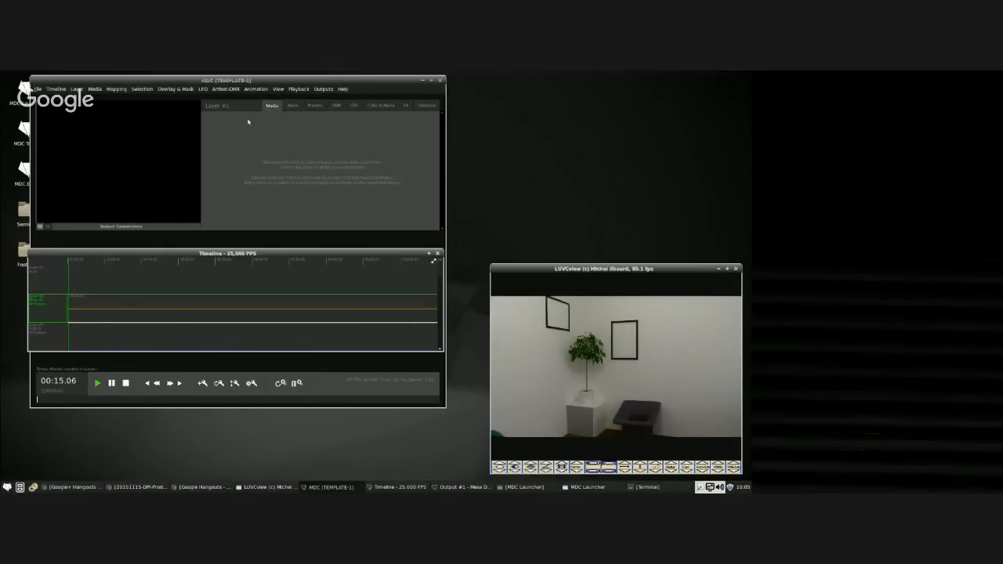
double_click(250, 164)
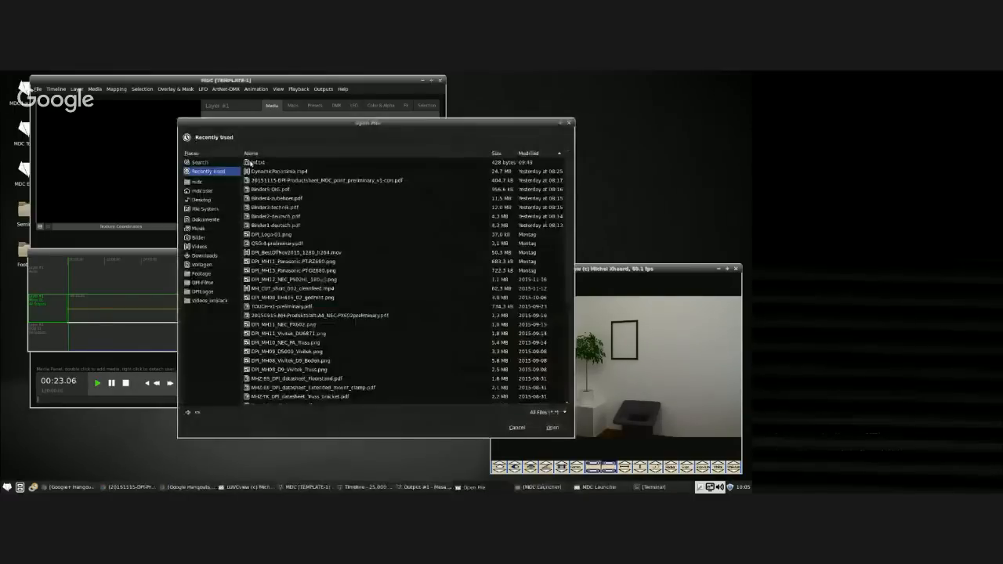
click(205, 273)
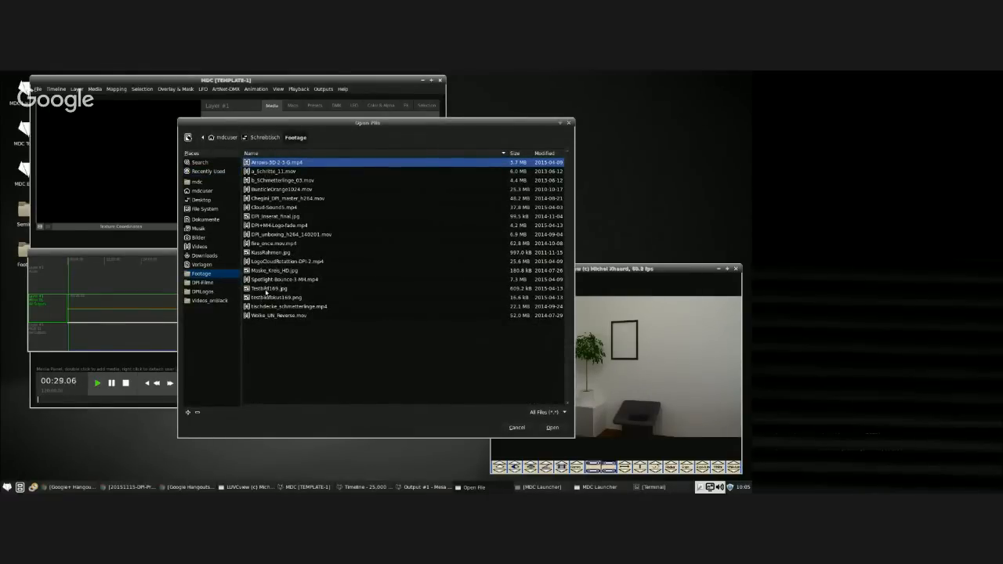
click(279, 291)
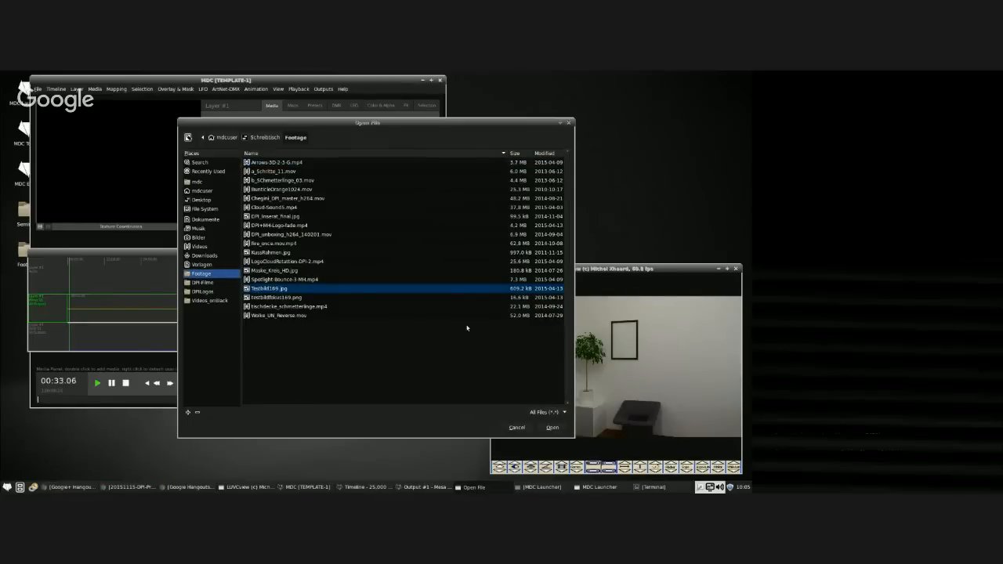
click(552, 427)
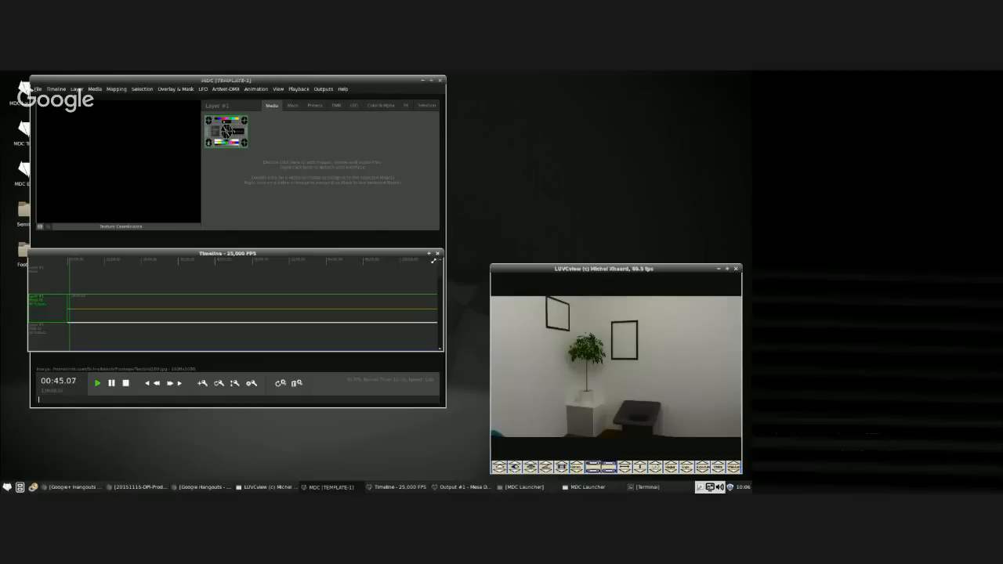
Show Layer #1's DMX settings and tilt the mirror head up and back down.
click(335, 106)
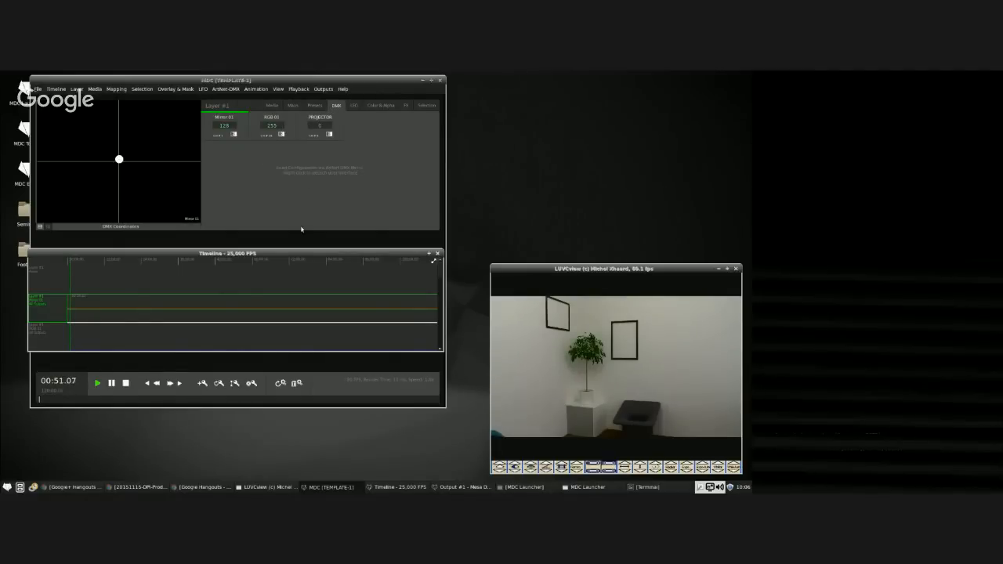
click(226, 486)
click(228, 487)
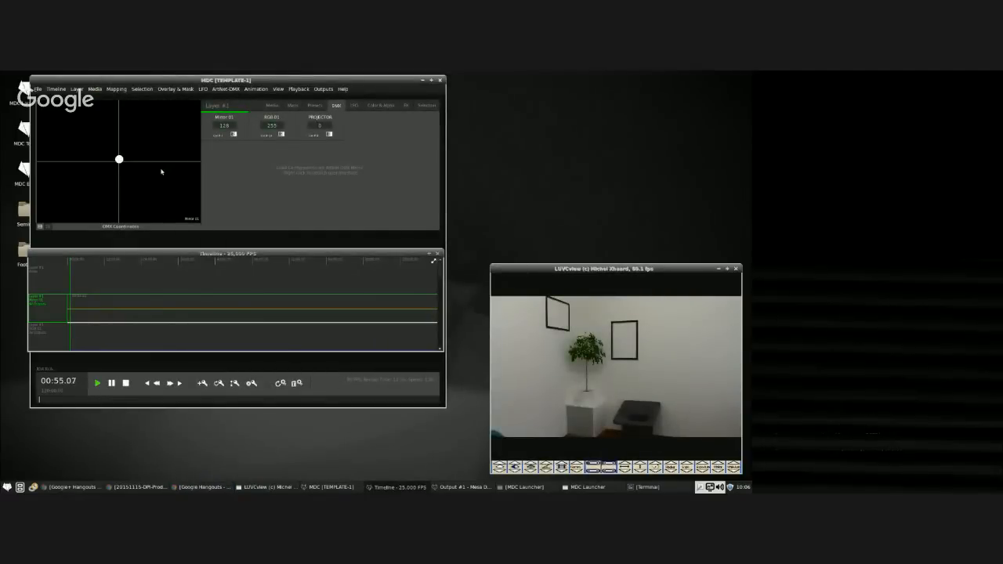
mouse_move(119, 160)
mouse_down()
mouse_move(119, 129)
mouse_move(116, 195)
mouse_move(117, 179)
mouse_move(86, 161)
mouse_move(101, 178)
mouse_move(135, 148)
mouse_move(106, 145)
mouse_move(122, 160)
mouse_move(111, 170)
mouse_move(119, 161)
mouse_up()
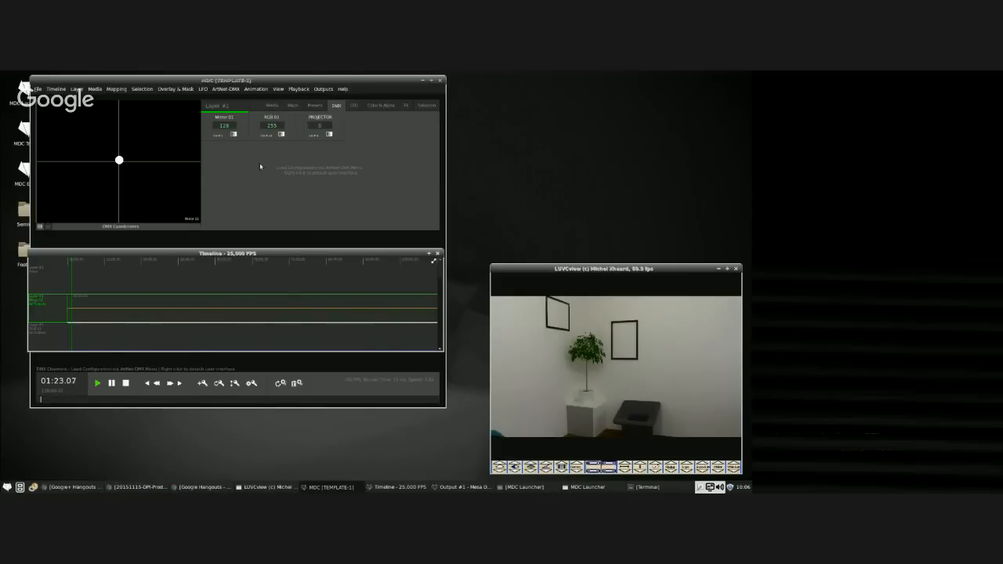
Add Map #1 to Layer #1 in the Maps tab, then go back to the DMX settings.
click(294, 108)
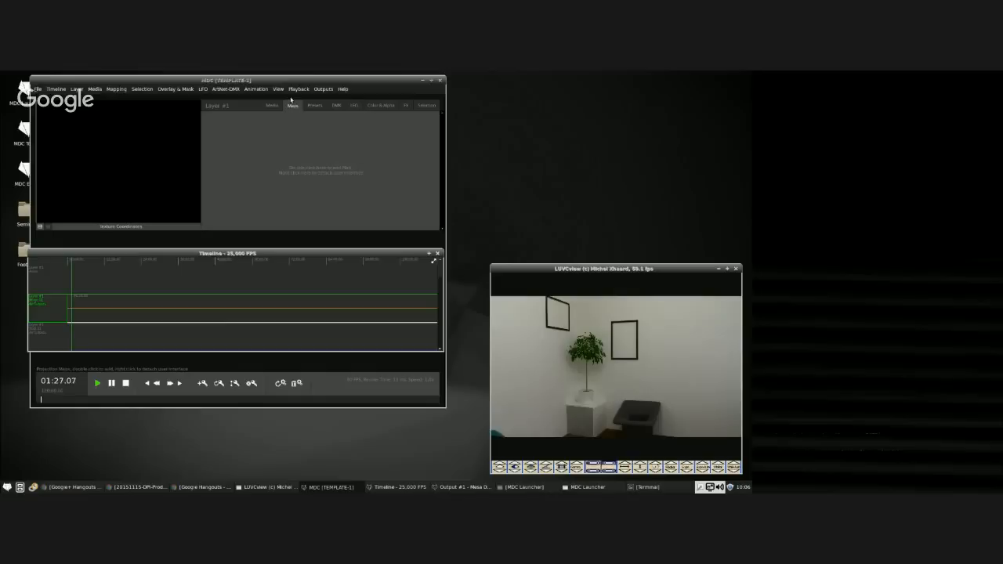
double_click(284, 159)
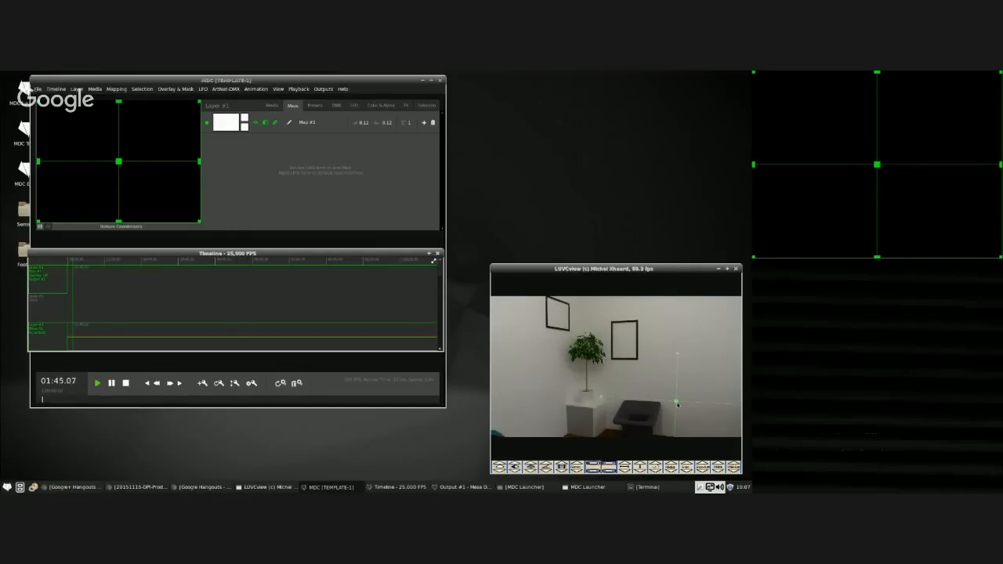
click(337, 106)
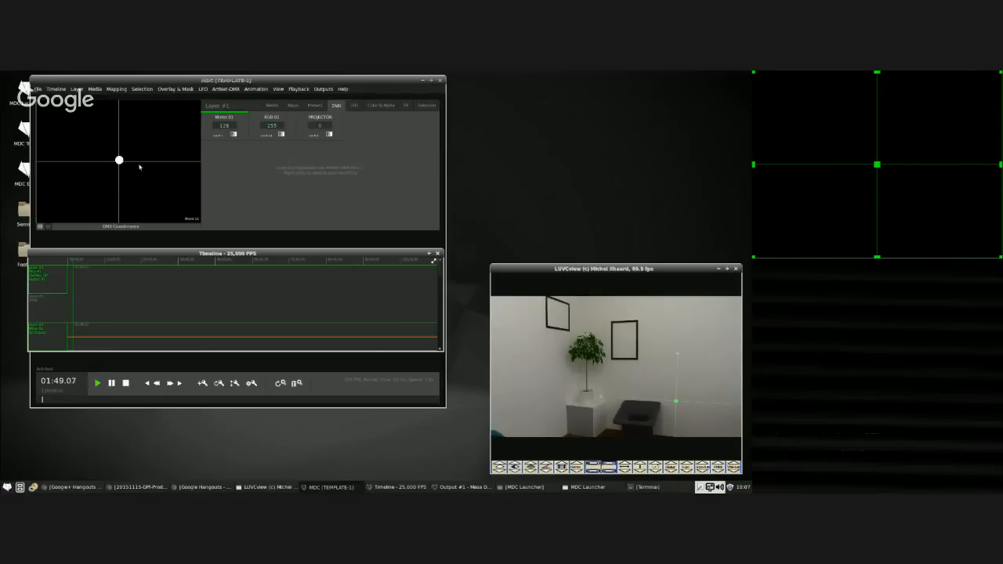
Drag the DMX Coordinates dot to sweep the mirror head's beam up and down the wall.
drag(119, 160, 119, 162)
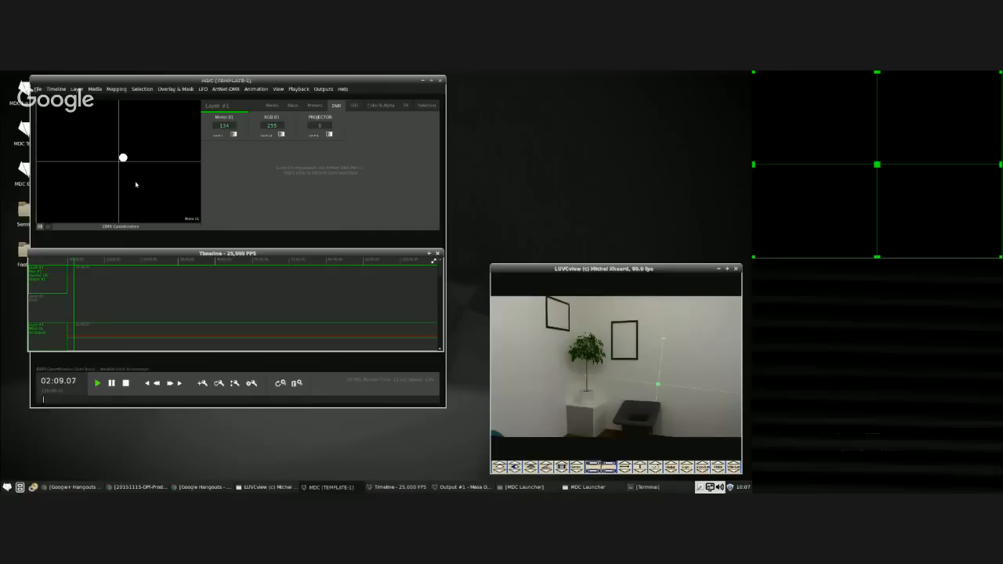
Enable Invert Pan in the Pan/Tilt Tool and pan the green grid map back onto the wall.
click(217, 91)
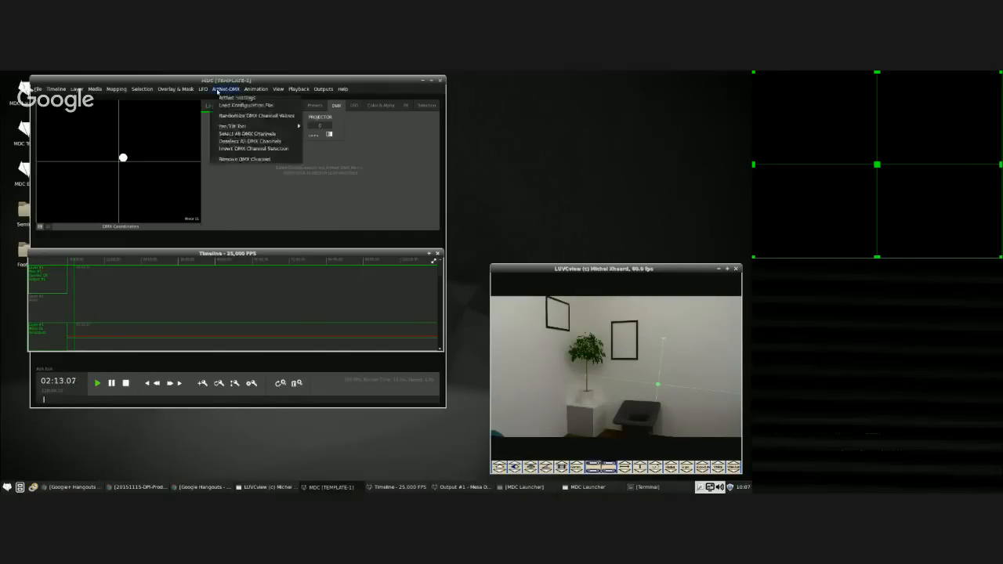
mouse_move(240, 127)
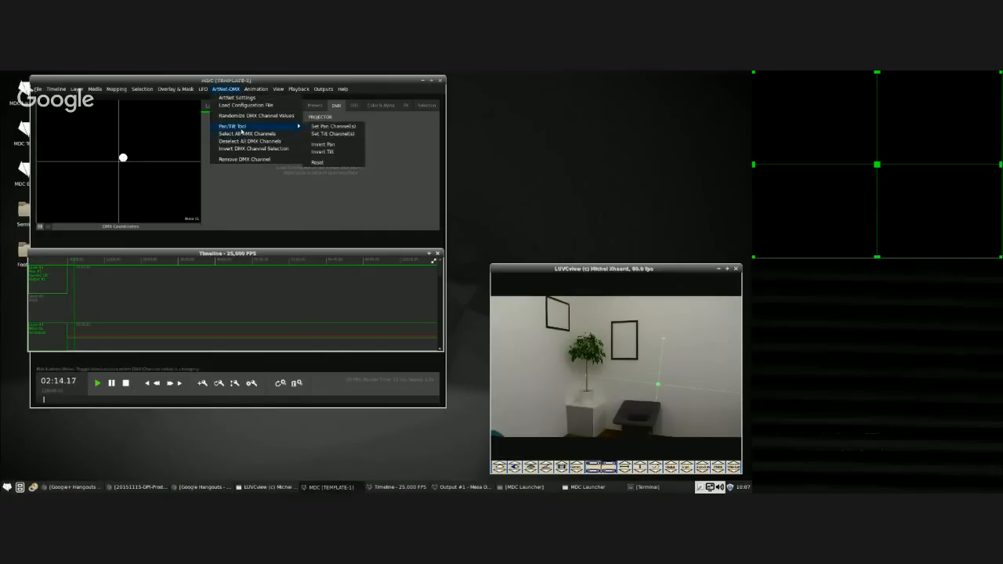
click(340, 146)
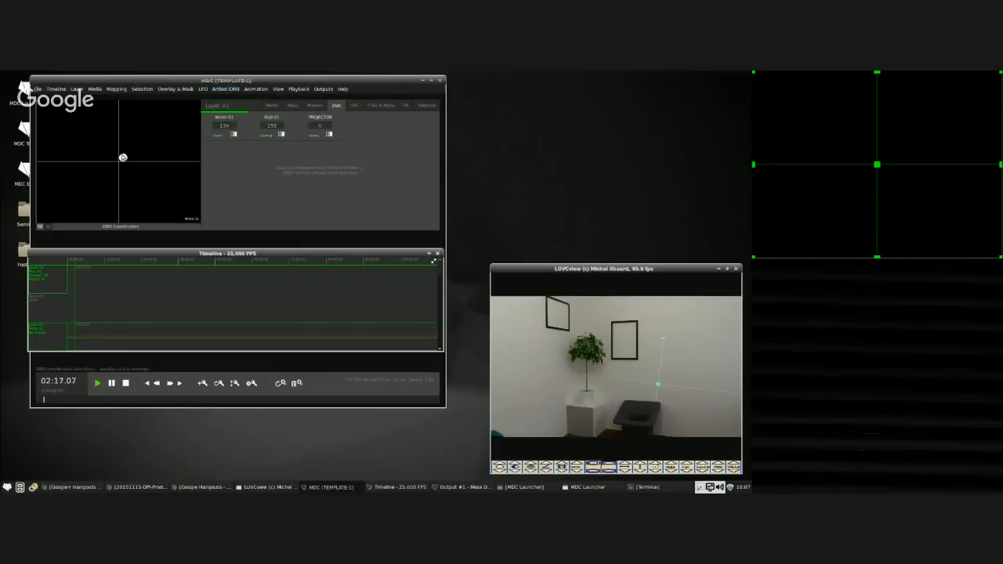
mouse_move(122, 158)
mouse_down()
mouse_move(92, 152)
mouse_move(103, 162)
mouse_move(112, 153)
mouse_up()
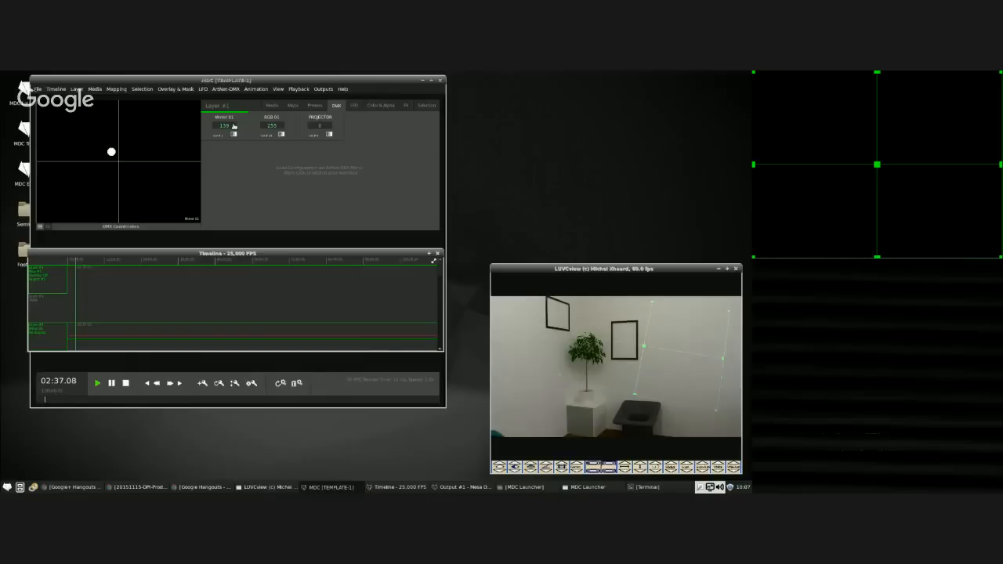
Undock the Mirror 01 DMX Coordinates pad into a floating window right of the main window.
double_click(144, 151)
drag(311, 84, 540, 107)
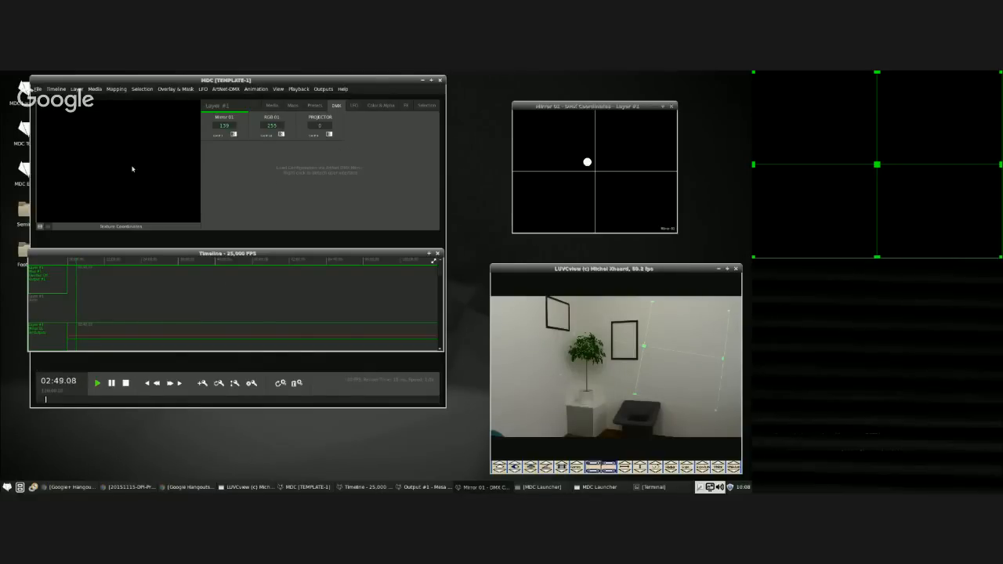
click(36, 89)
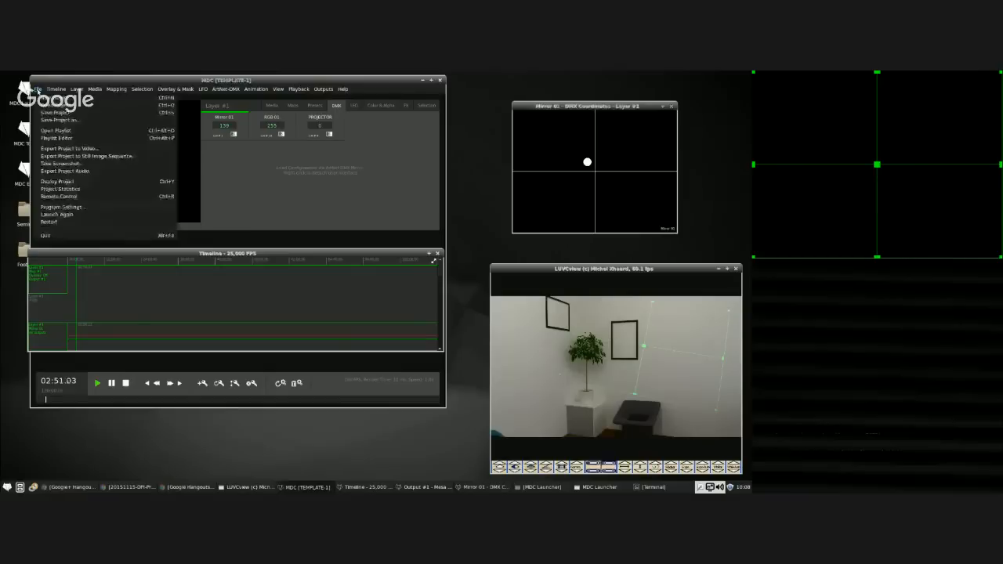
Use Save Project as to store the project as 'programming-tutorial' under Dokumente.
click(57, 120)
click(78, 210)
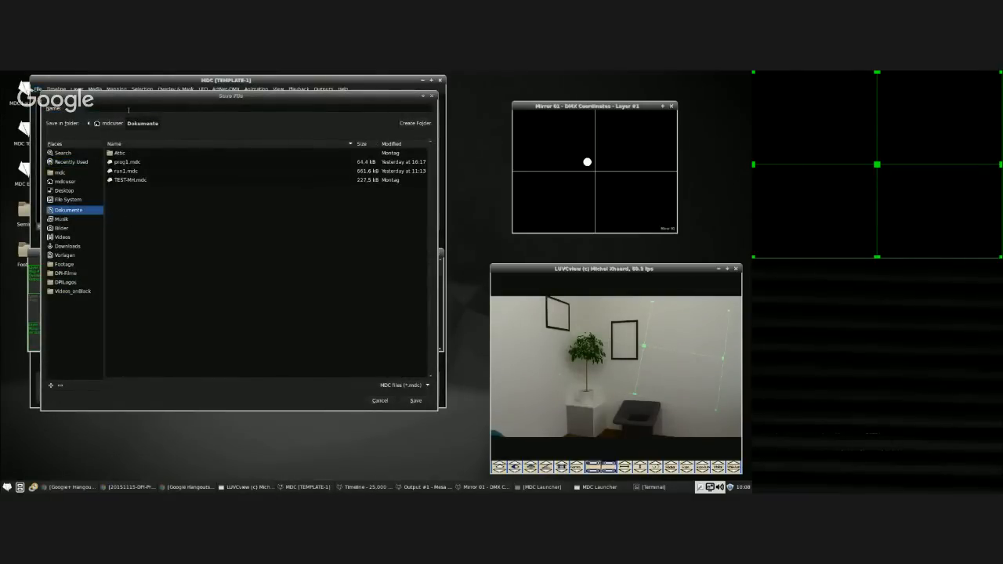
text(programming-tutorial)
key(Return)
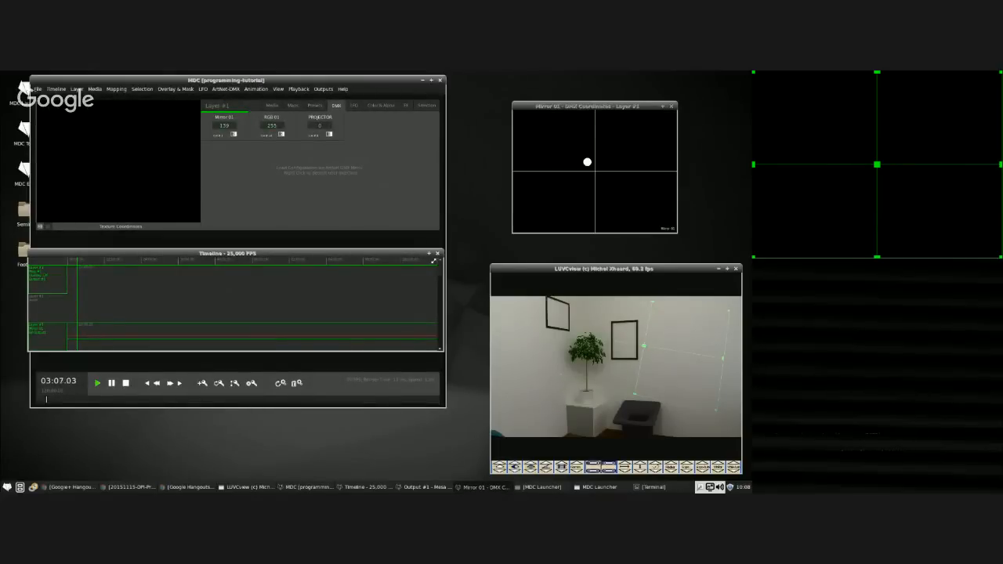
Select Map #1 and apply the Testbild169.jpg test pattern so it projects onto the wall.
click(291, 107)
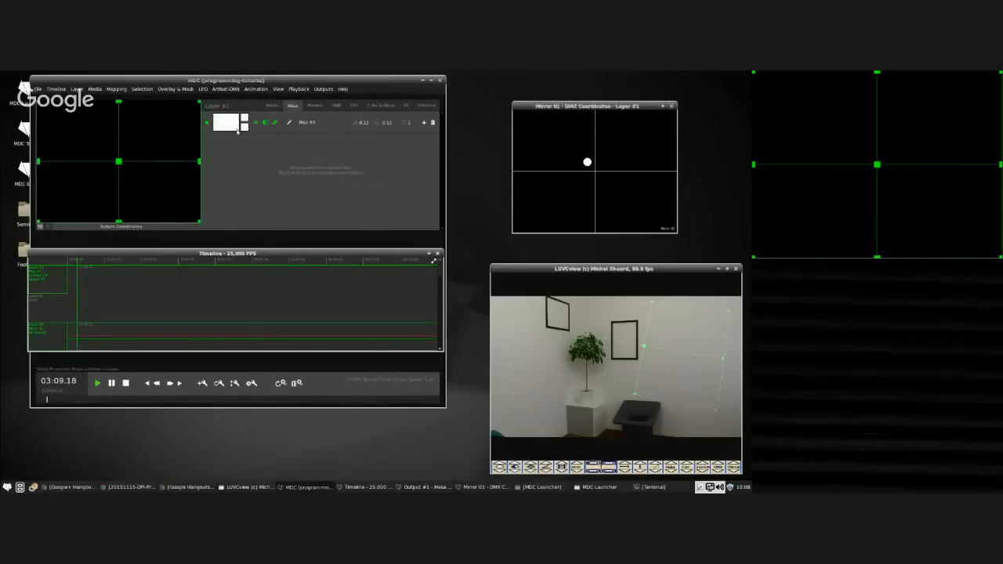
click(273, 105)
click(336, 106)
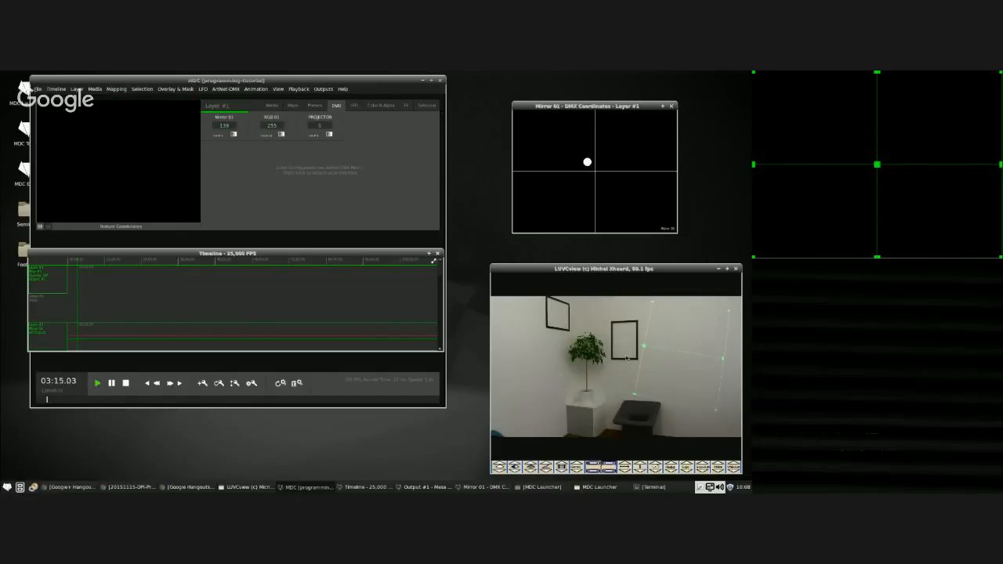
click(272, 106)
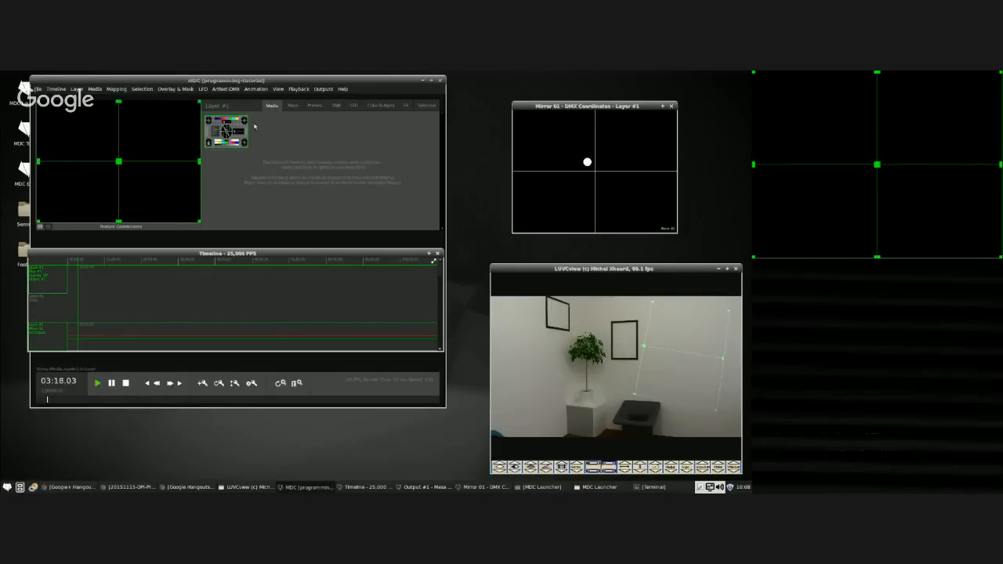
click(293, 106)
click(208, 123)
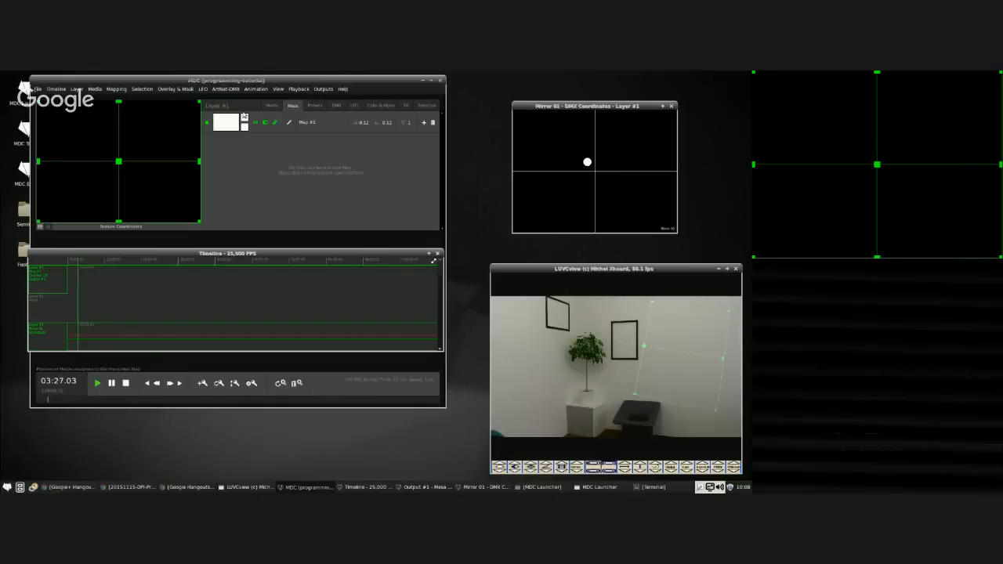
click(274, 105)
double_click(227, 132)
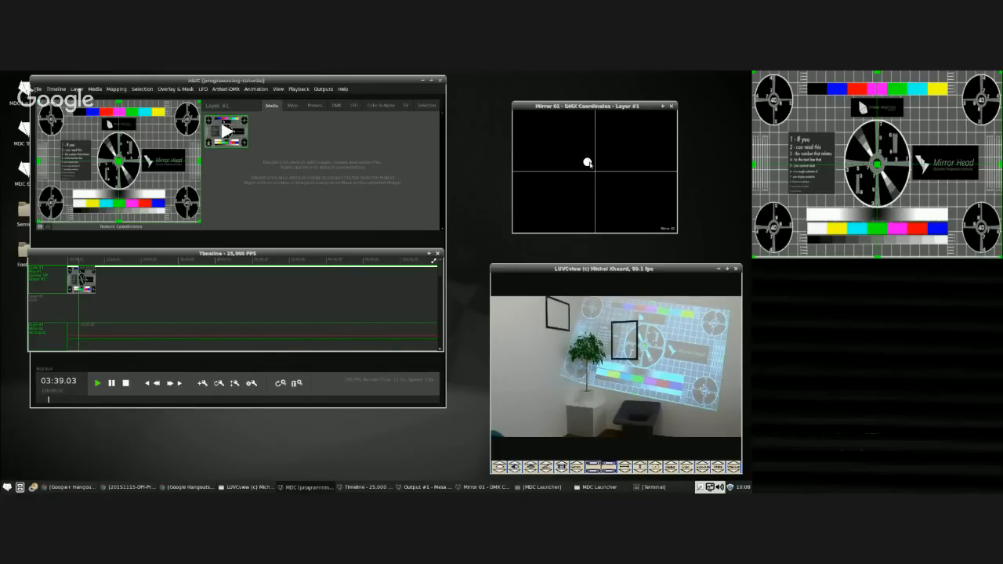
Drag the Mirror 01 DMX dot to lower the test pattern, then open the Open Files dialog.
mouse_move(587, 162)
mouse_down()
mouse_move(564, 167)
mouse_move(578, 156)
mouse_move(601, 165)
mouse_move(588, 149)
mouse_move(565, 167)
mouse_move(591, 168)
mouse_up()
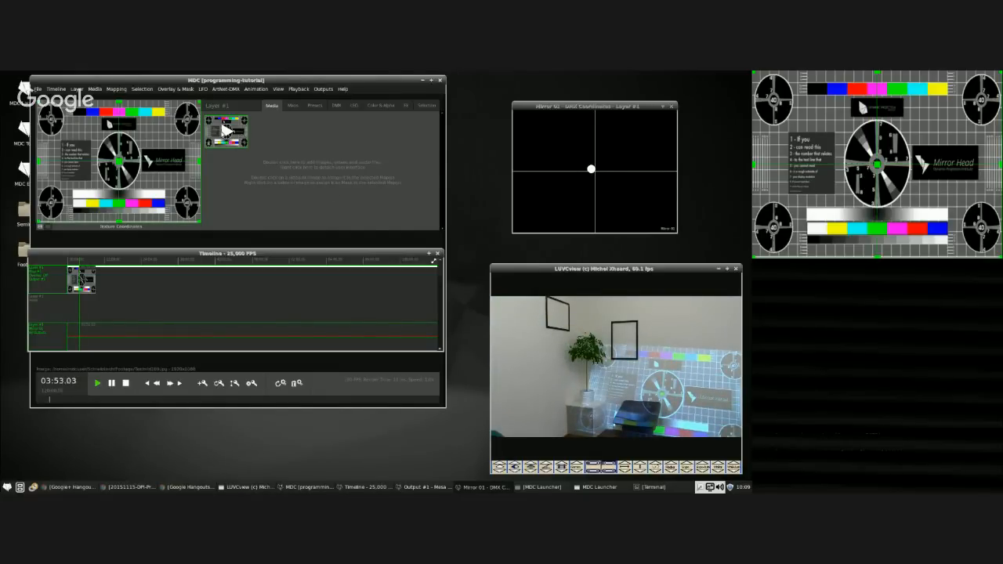
click(298, 107)
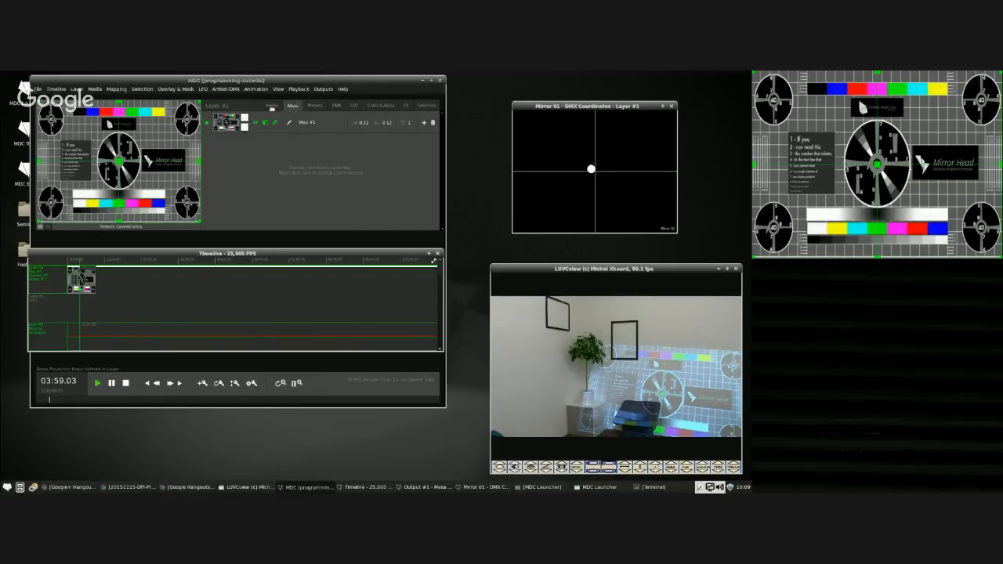
click(271, 105)
double_click(307, 145)
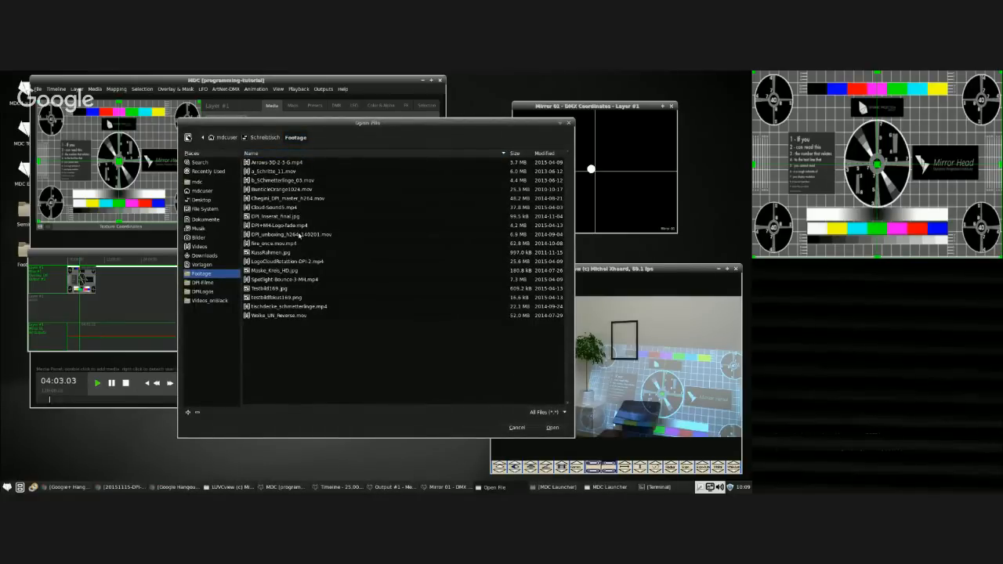
Add DPI_unboxing_h264_140201.mov from the Footage folder to the layer's media.
double_click(298, 234)
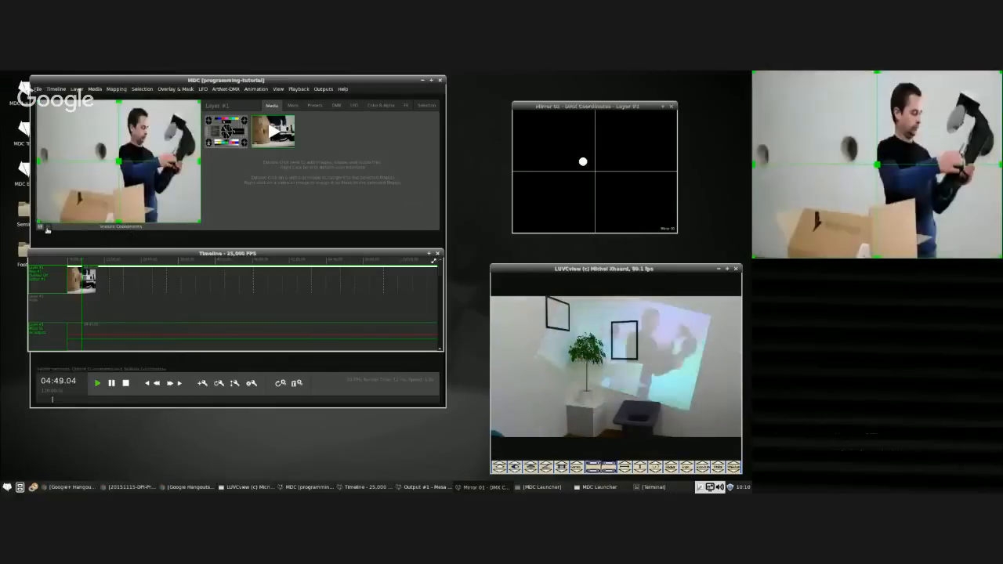
Switch the preview to output coordinates with the test pattern shown on Map #1.
click(41, 228)
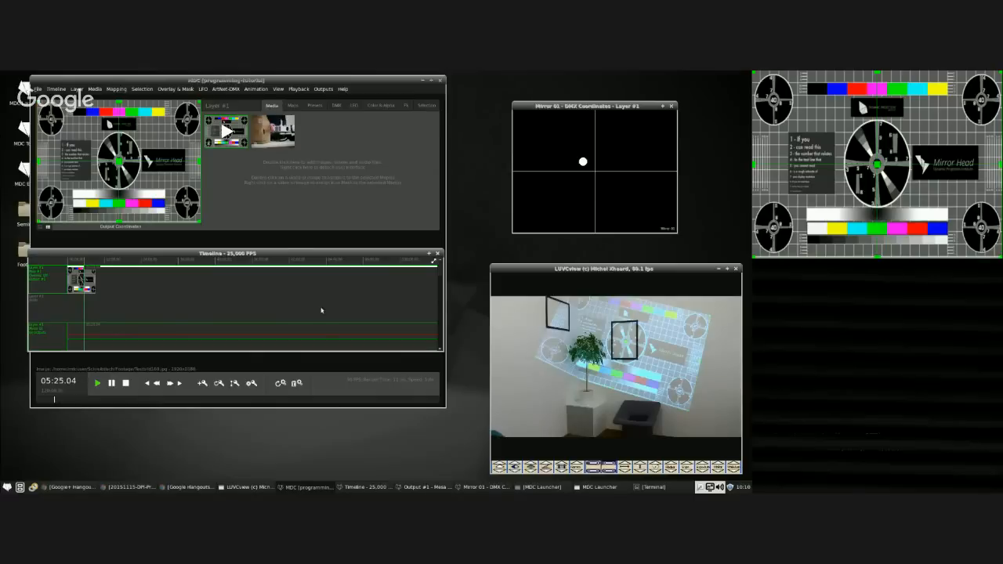
click(293, 104)
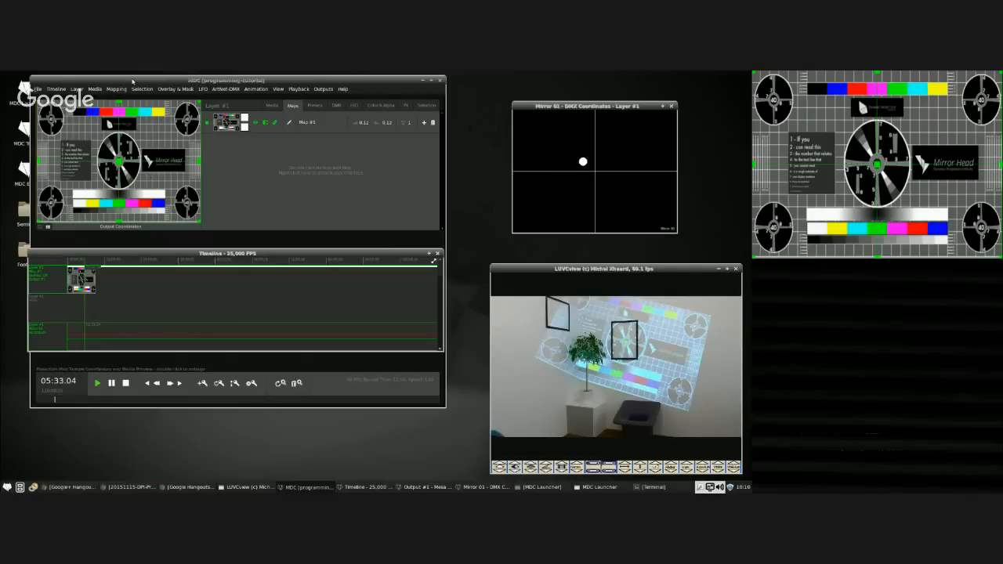
Reduce Map #1 to a simple four-corner map with Mapping > Details > Decrease.
click(119, 89)
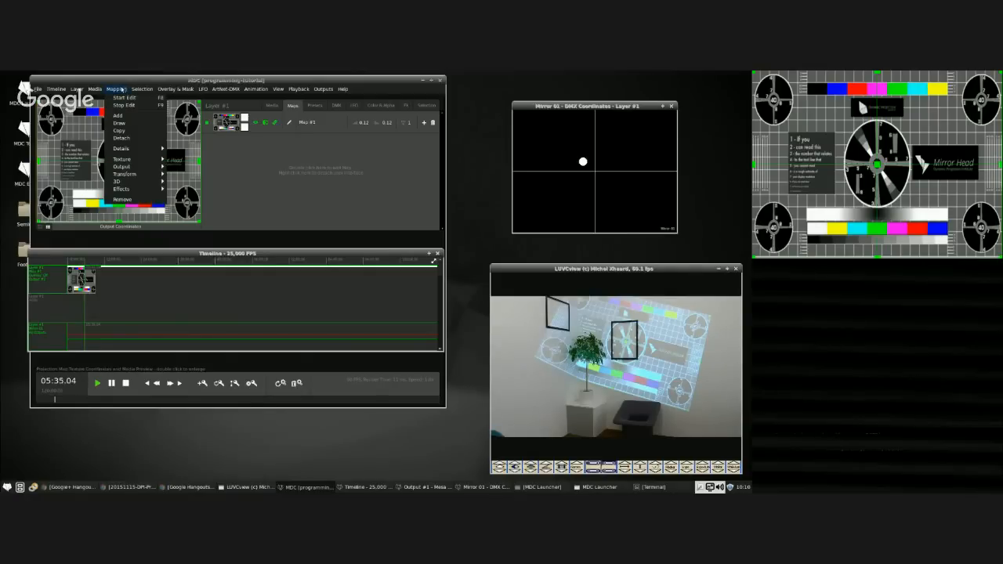
mouse_move(136, 153)
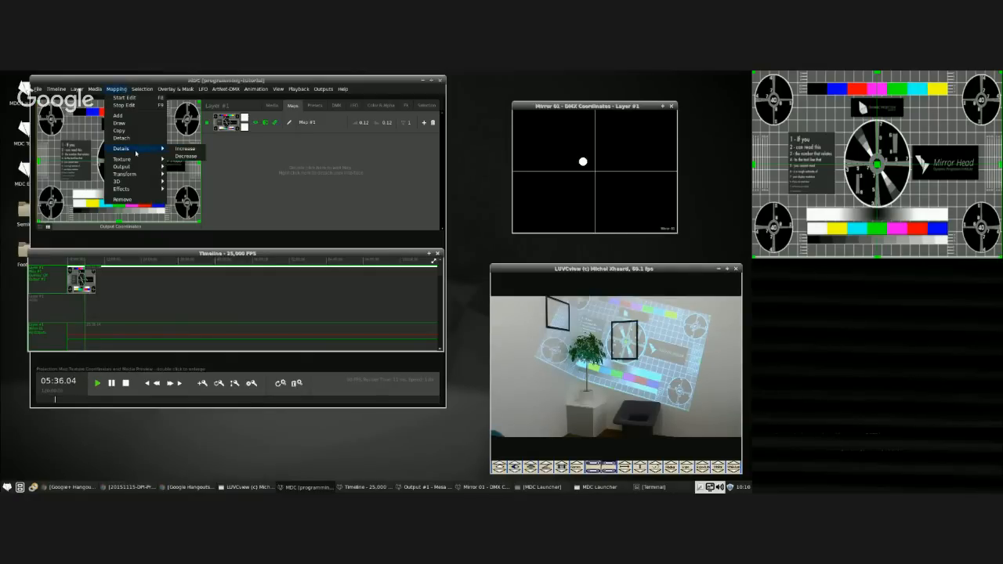
click(180, 157)
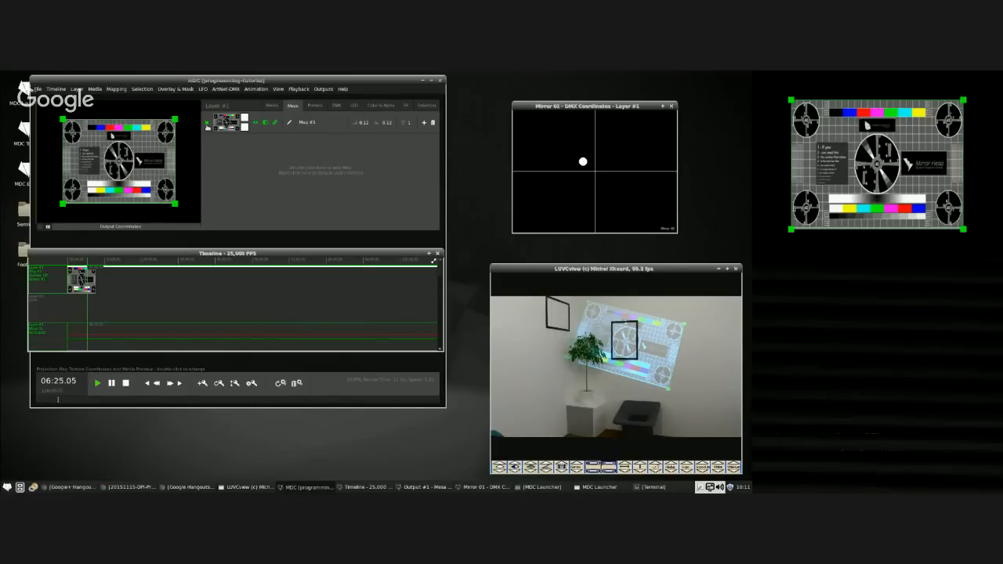
Drag Map #1's four corner handles inward to form a small, narrow rotated quad.
click(206, 123)
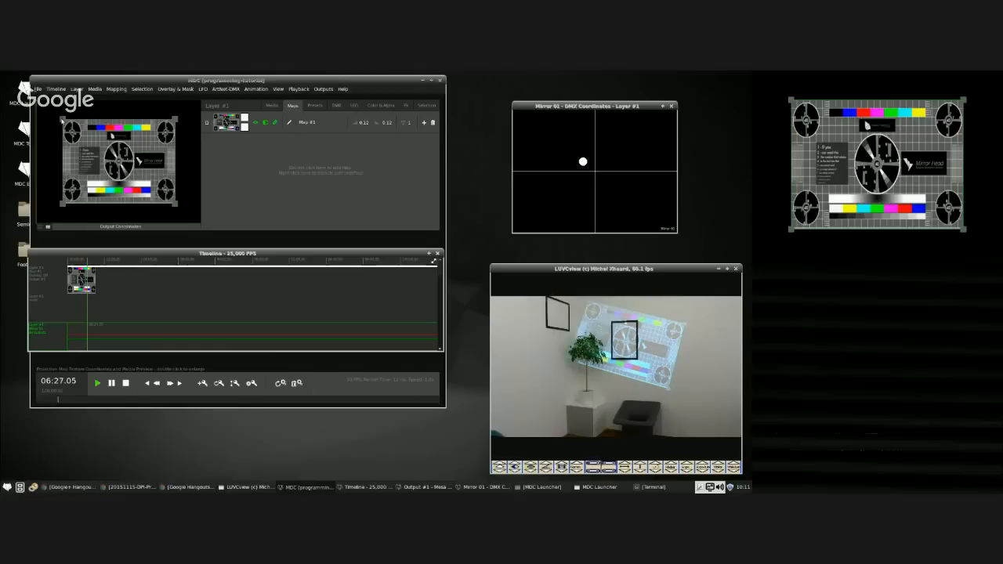
drag(60, 120, 98, 143)
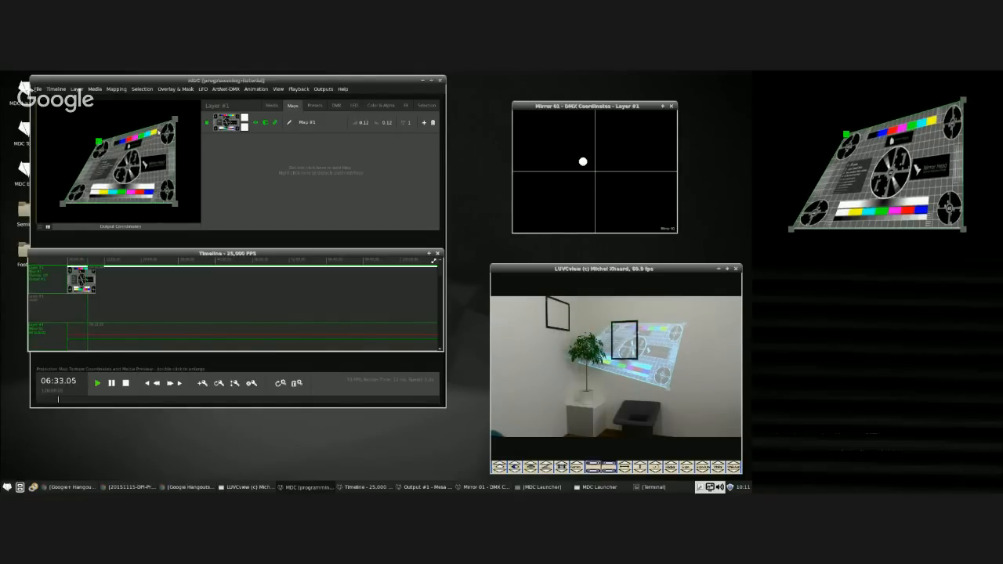
drag(174, 122, 124, 133)
drag(177, 205, 133, 182)
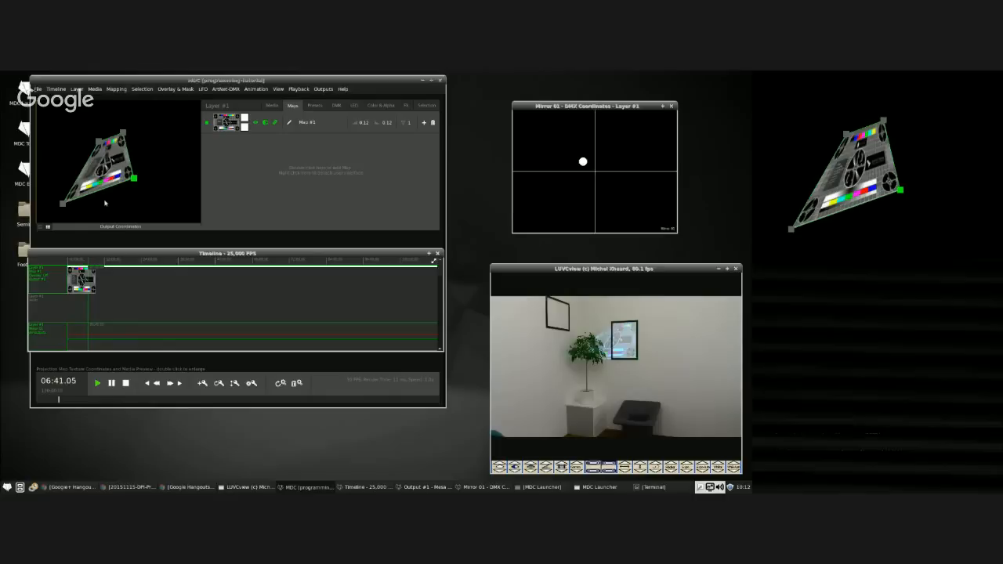
drag(58, 209, 108, 186)
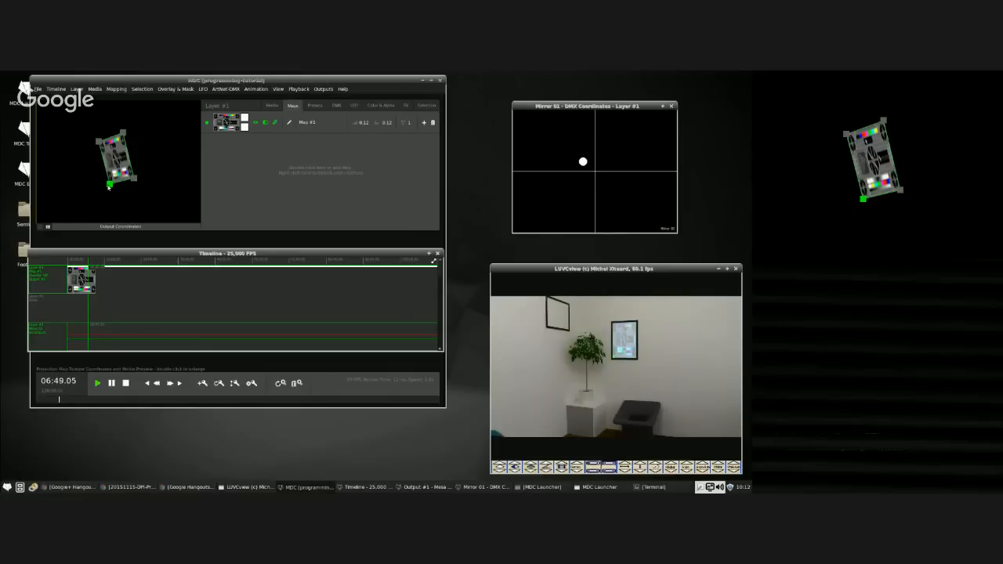
Nudge Map #1's bottom-left corner slightly down-right.
click(134, 189)
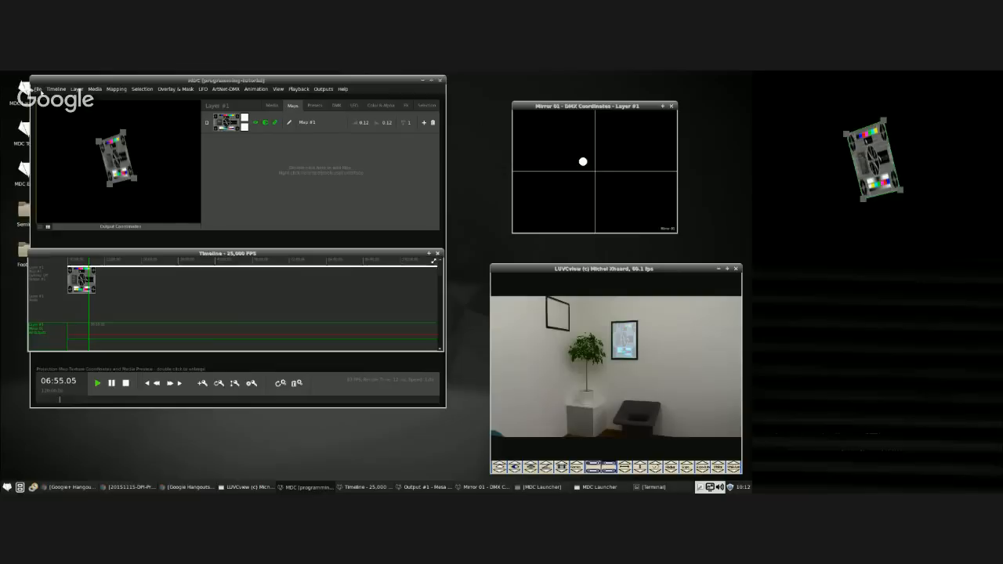
click(36, 88)
click(48, 112)
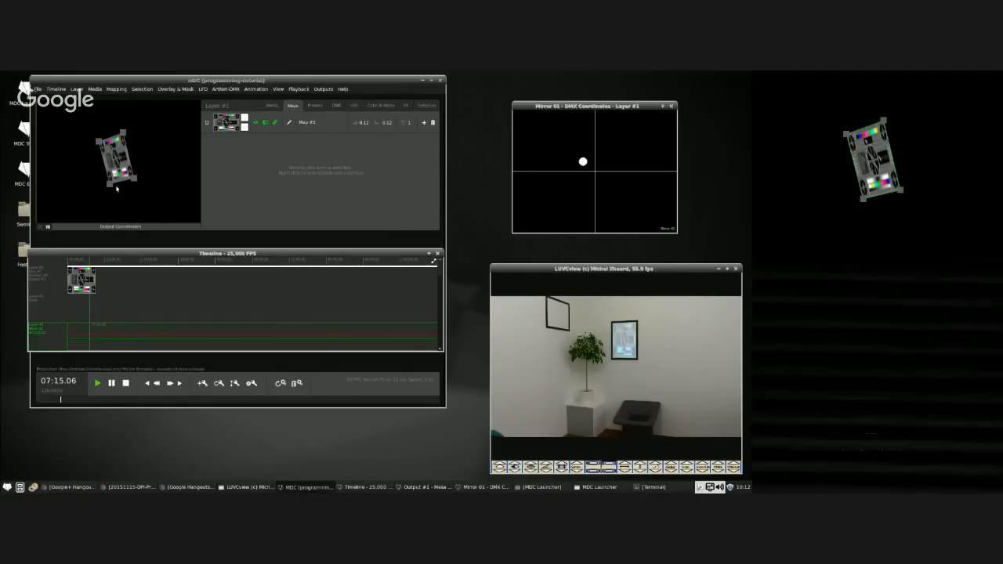
click(110, 185)
drag(112, 186, 112, 188)
Reselect the map and show its texture coordinates in the preview.
click(157, 194)
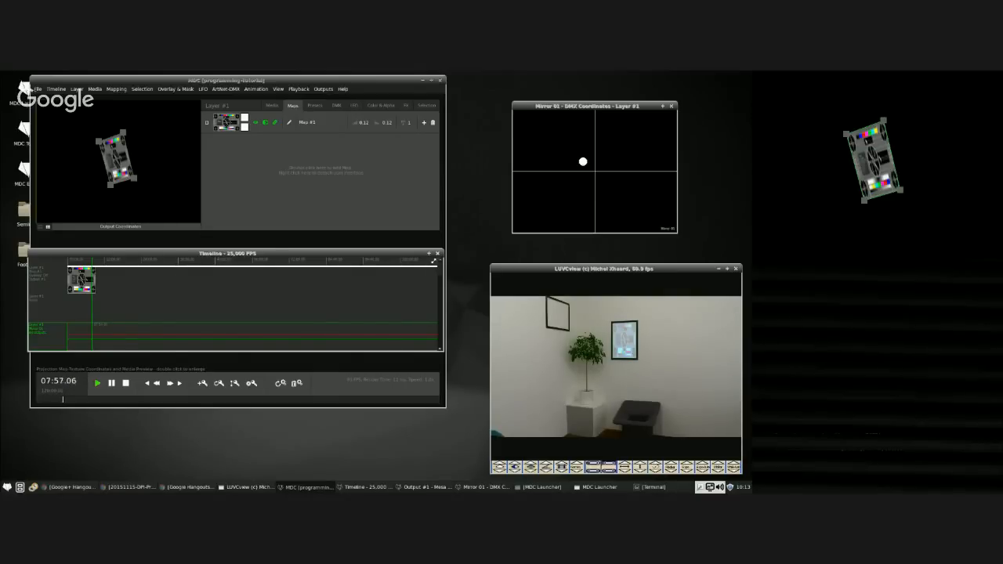
click(153, 171)
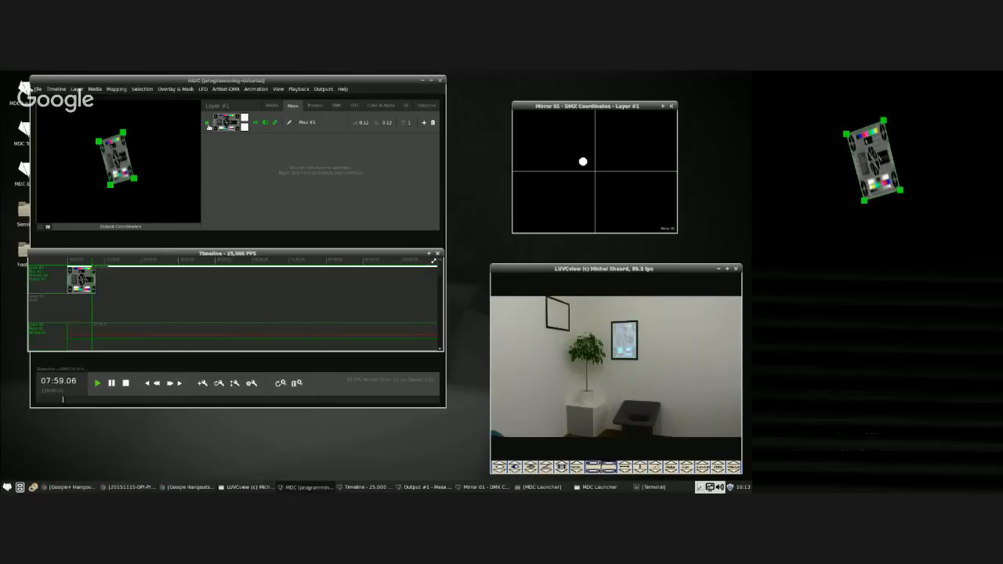
click(48, 227)
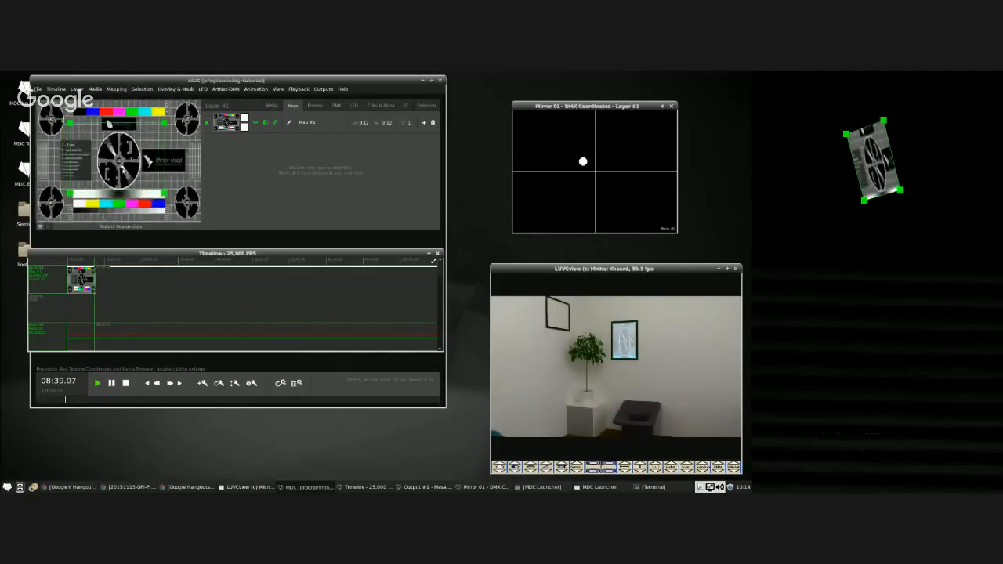
Apply the man-with-box video to the map and move its texture area down-right.
click(272, 105)
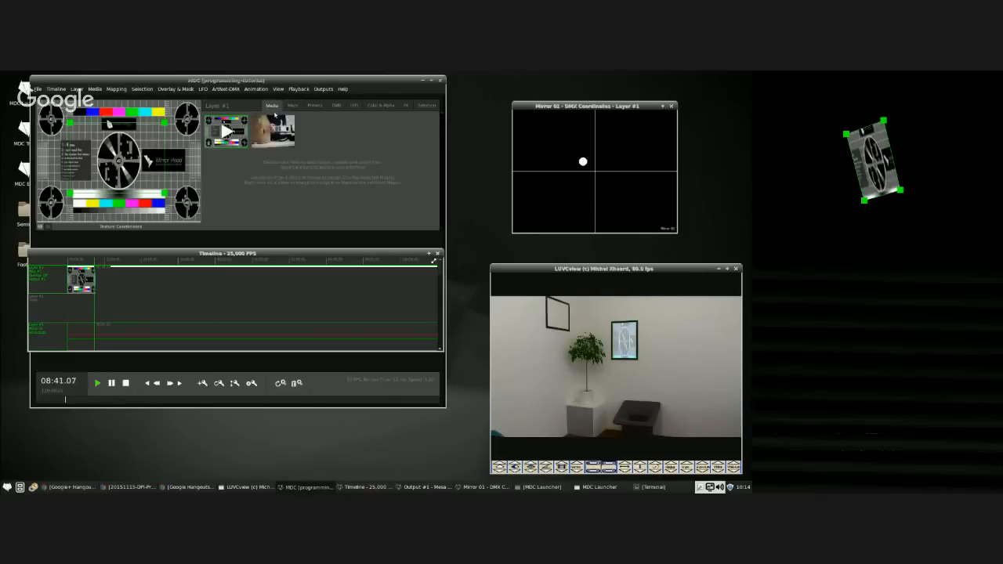
double_click(272, 127)
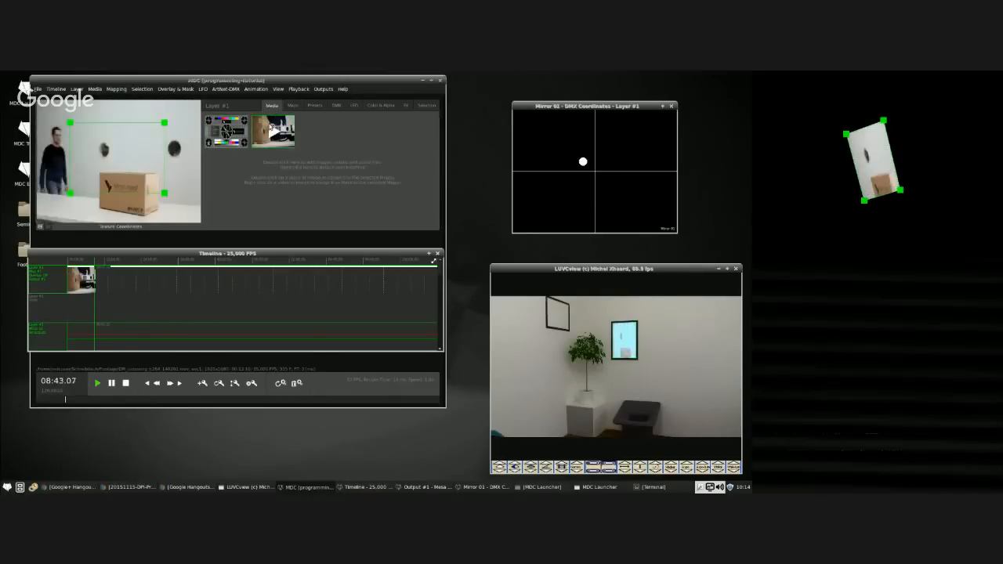
click(293, 105)
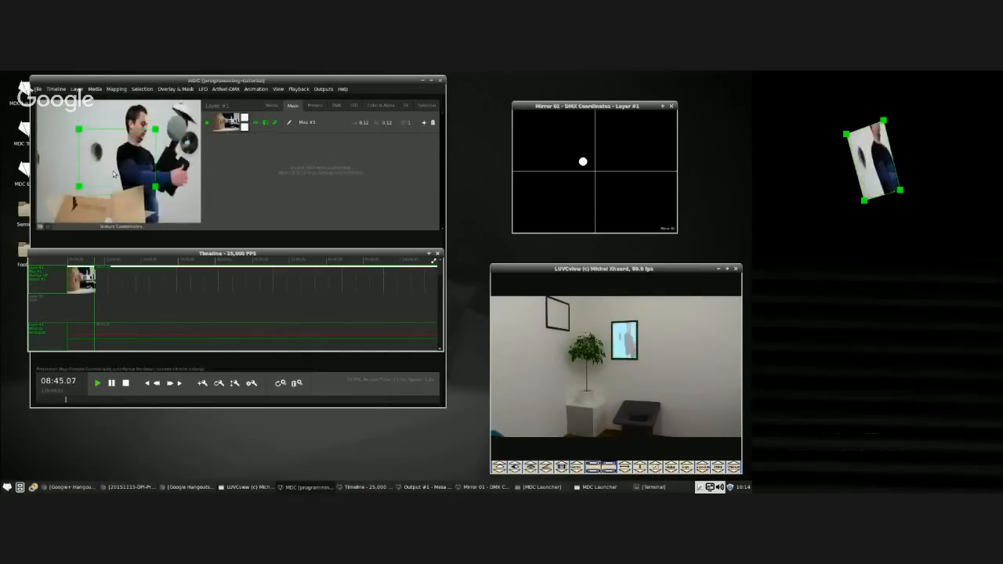
scroll(118, 175, up, 3)
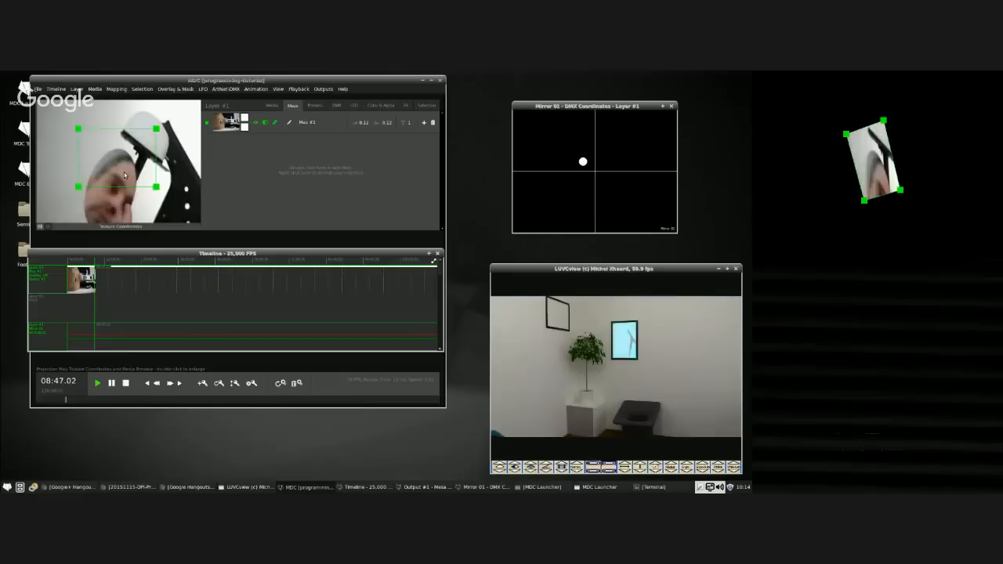
scroll(124, 176, down, 2)
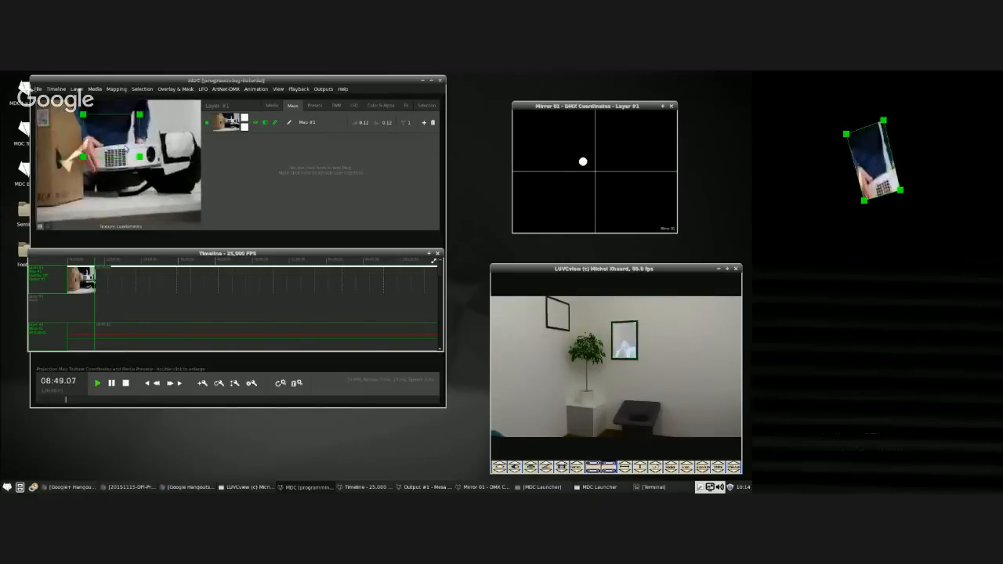
drag(125, 148, 156, 183)
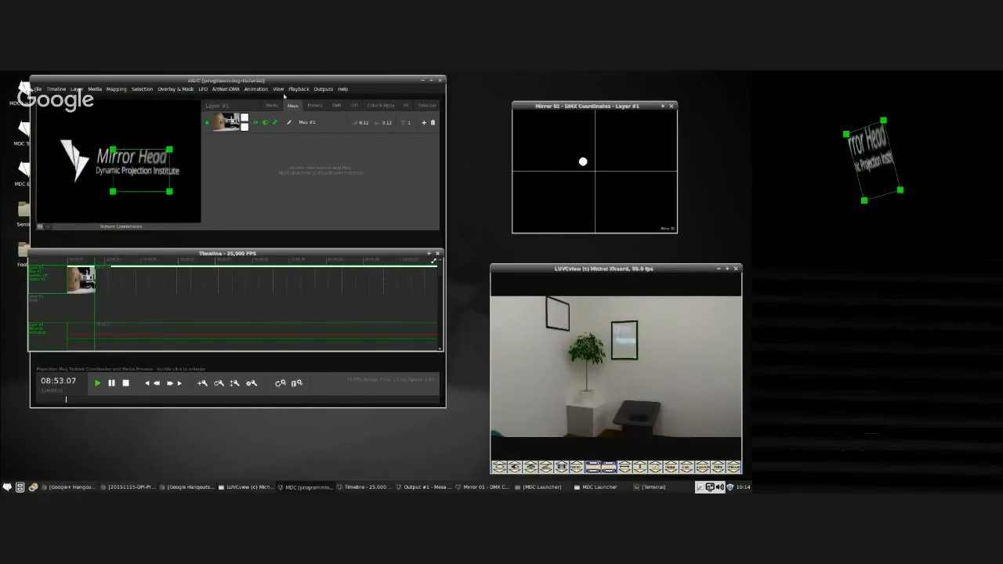
Restore the test pattern as the layer's media and enlarge its texture area to the full image.
click(271, 105)
double_click(227, 129)
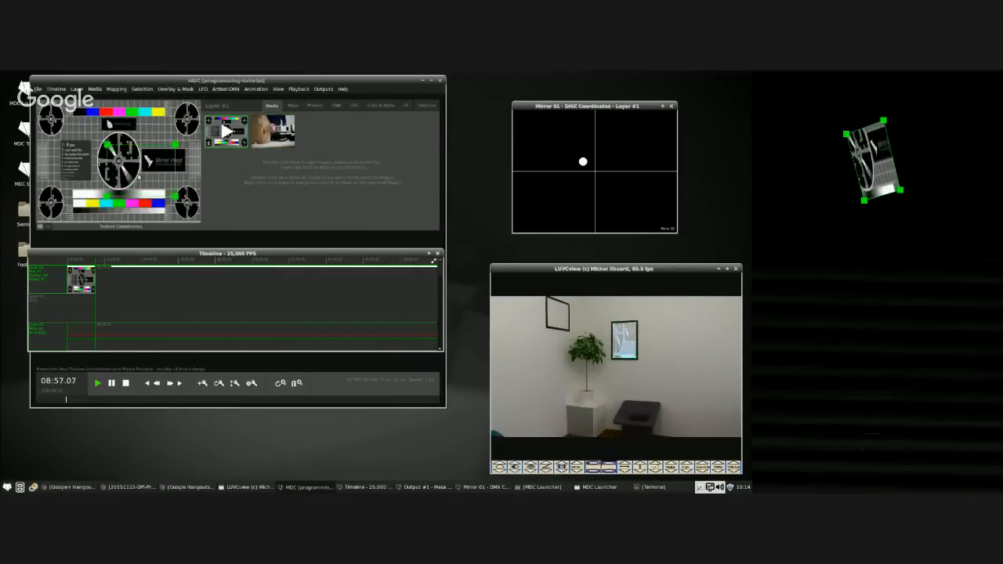
scroll(137, 177, up, 4)
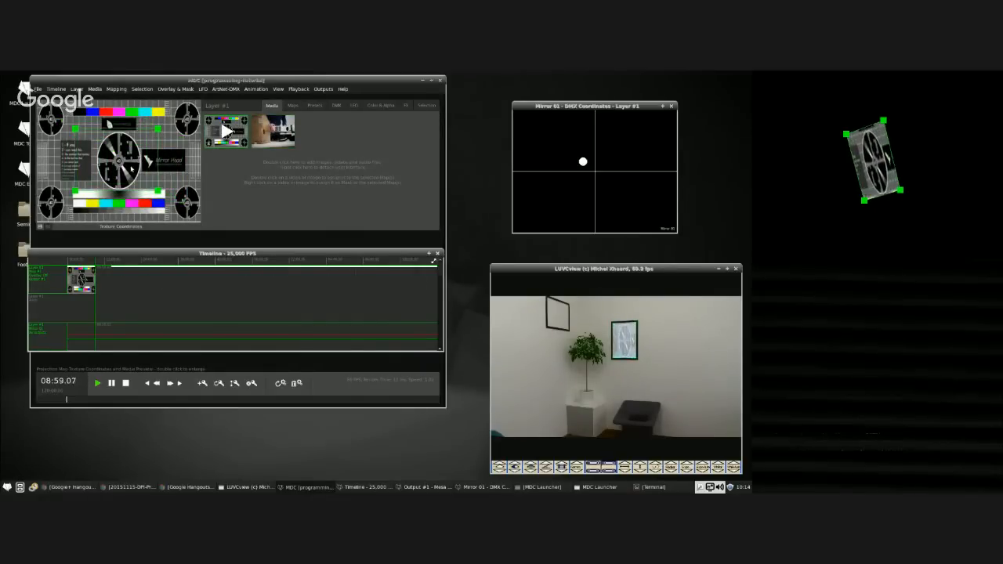
scroll(133, 168, up, 3)
scroll(133, 168, down, 1)
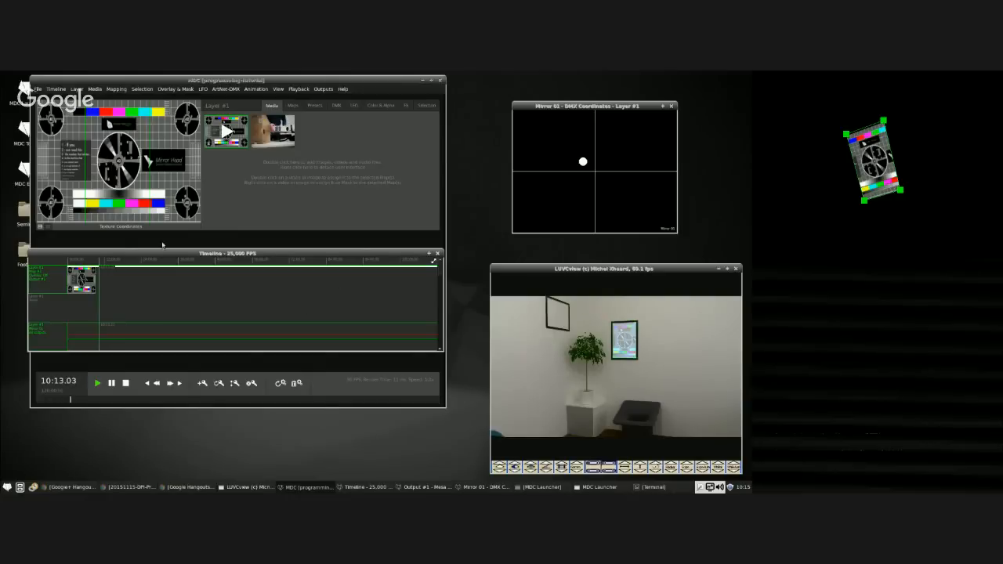
Toggle the preview to output coordinates and back to texture coordinates.
click(47, 226)
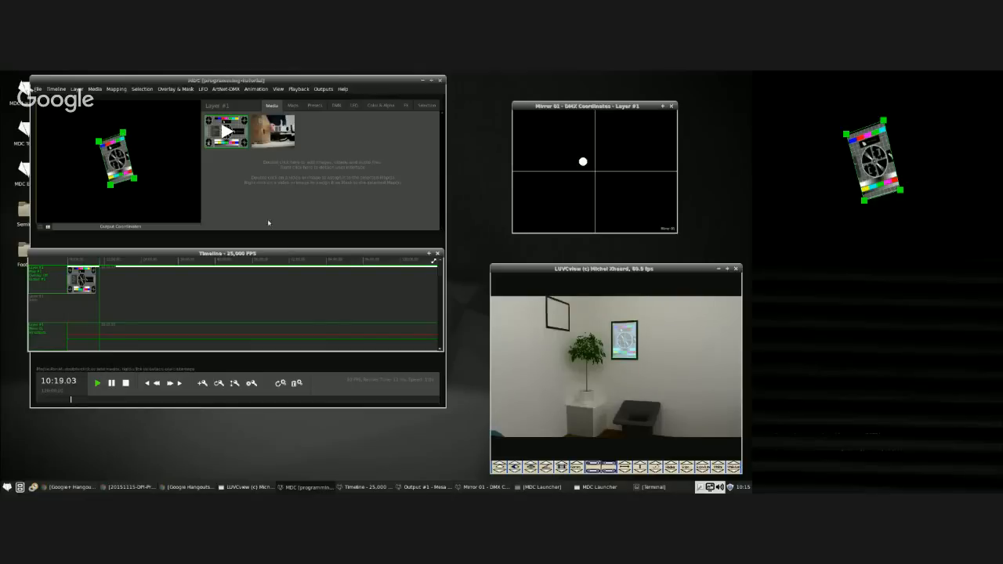
click(49, 228)
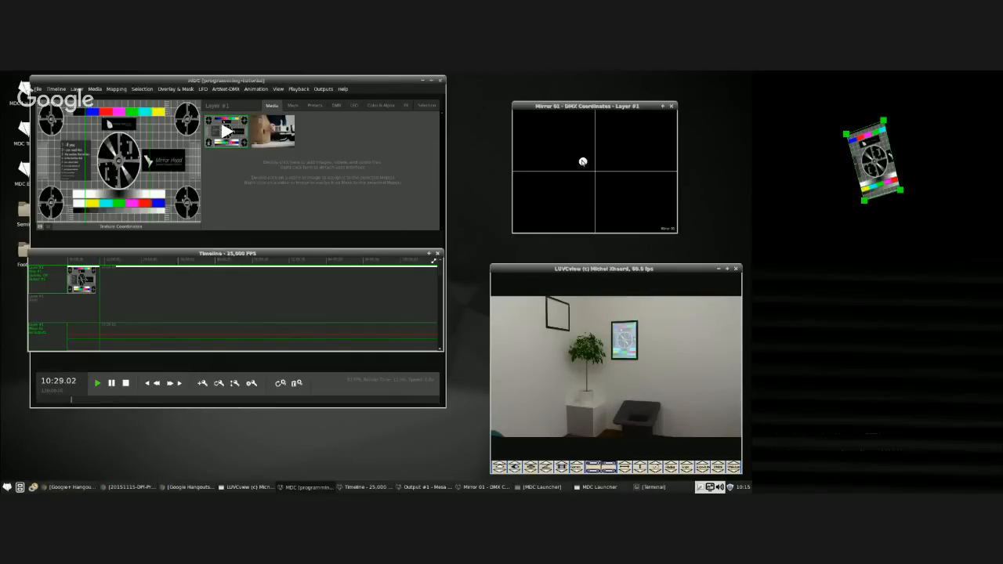
click(37, 88)
click(51, 114)
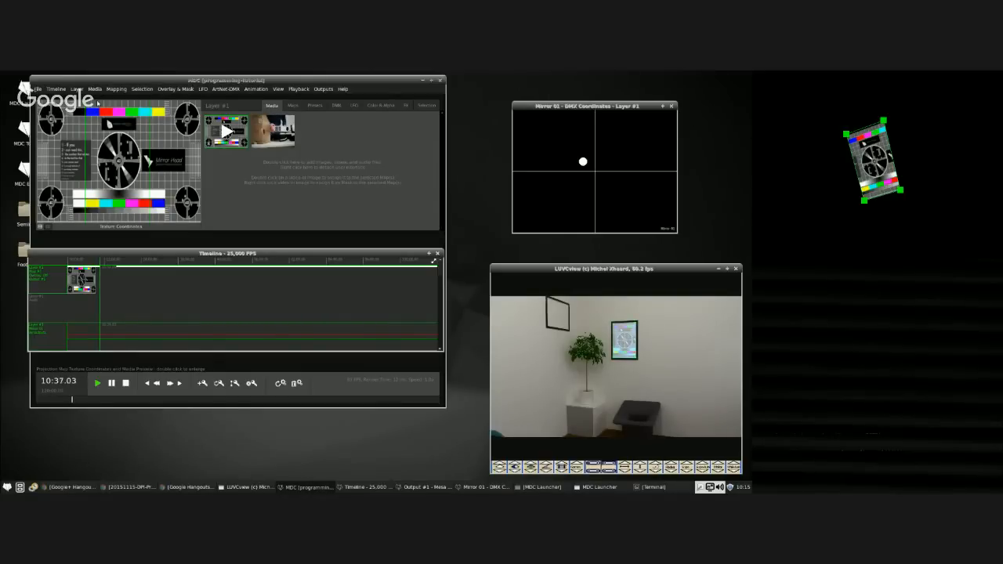
Open the Presets panel, then bring up the TutorialsundSchulung.pdf tab in Chromium.
click(311, 106)
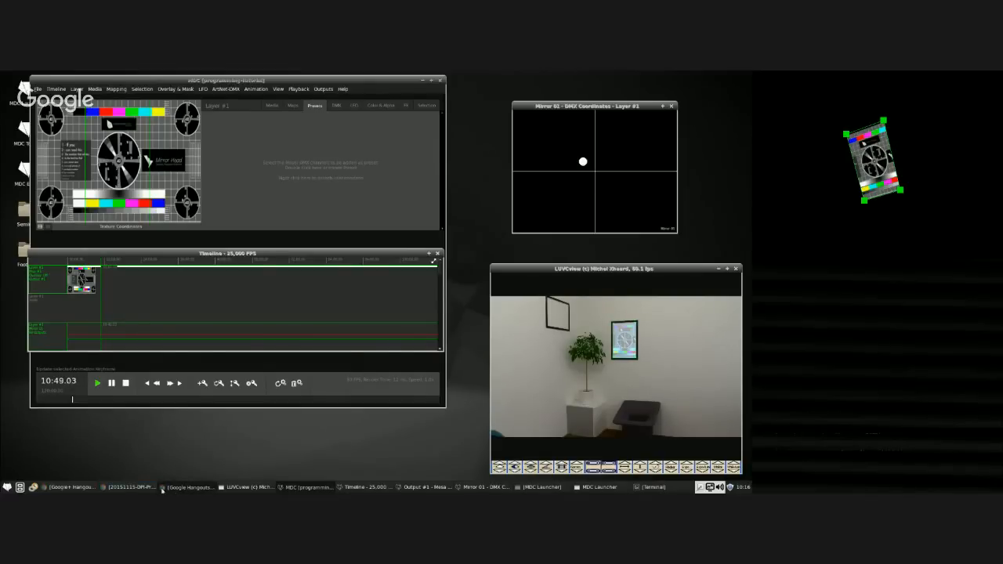
click(132, 487)
click(270, 74)
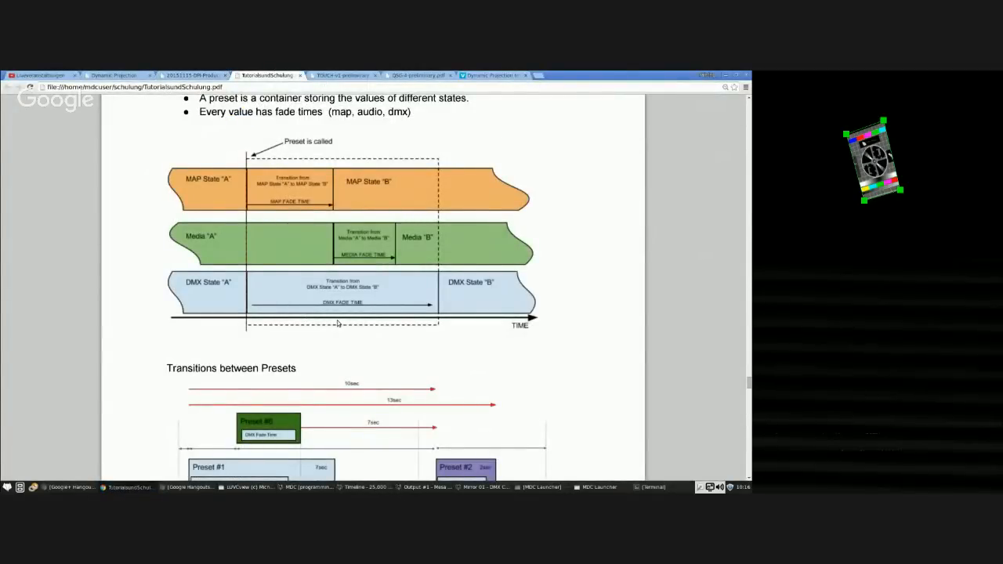
Review the PDF's preset fade-time diagram, then minimize Chrome to return to MDC.
scroll(338, 323, up, 1)
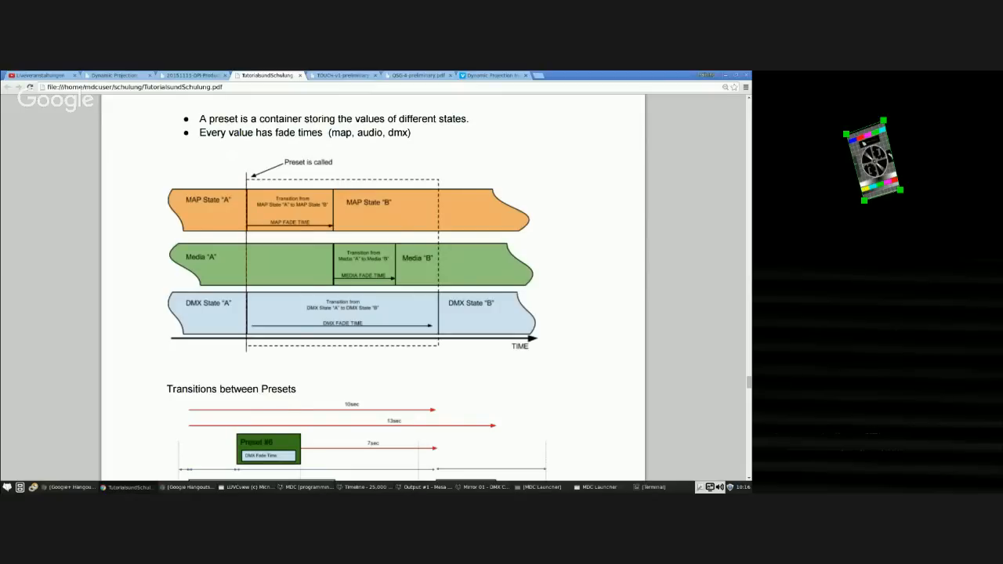
click(721, 77)
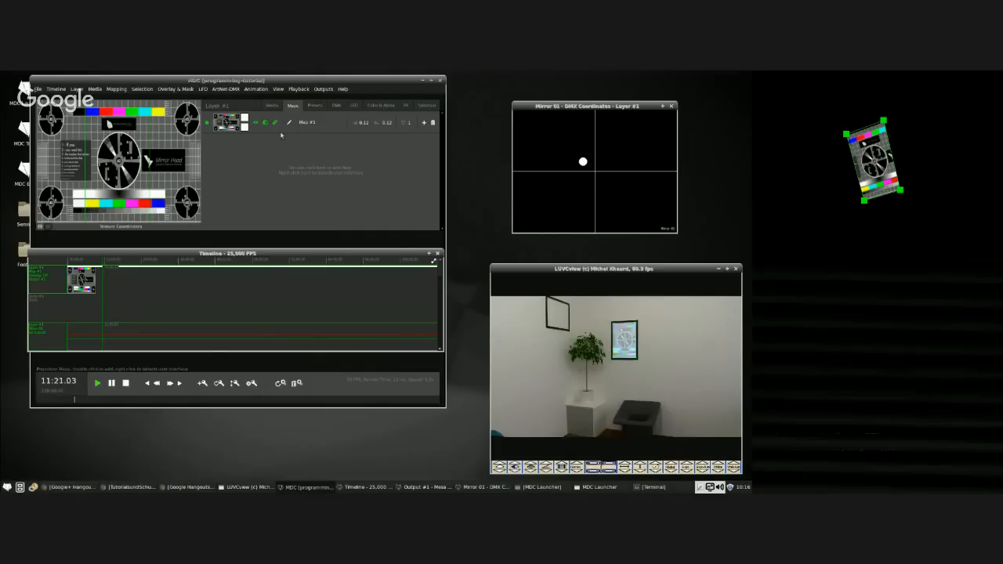
Enlarge the Timeline window and create Preset #1 in Layer #1's presets panel.
click(311, 106)
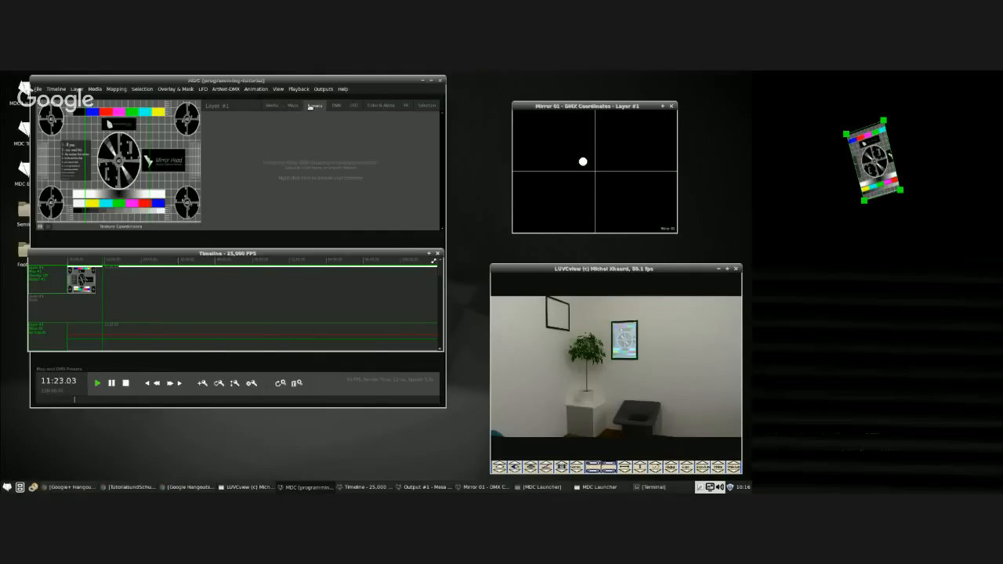
click(32, 329)
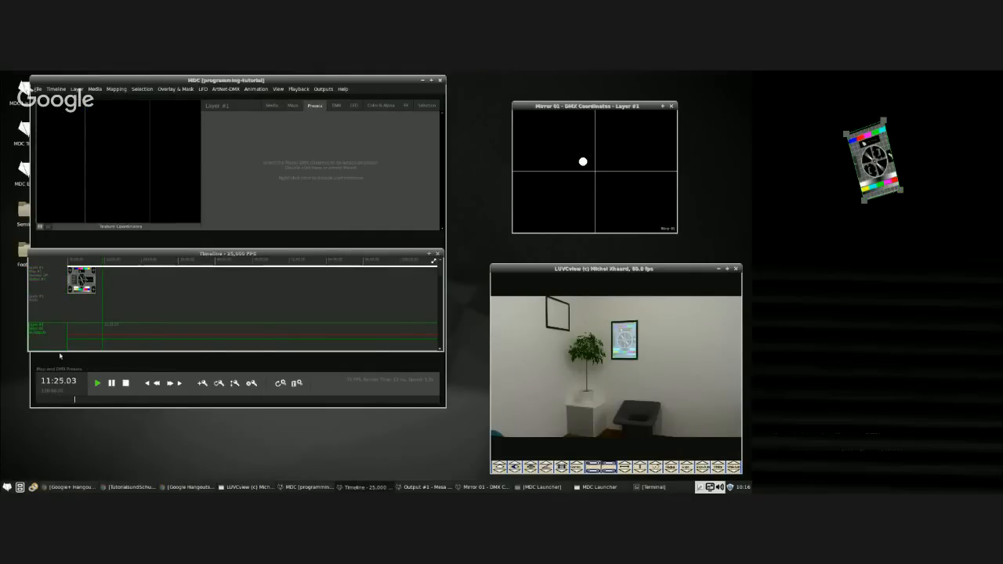
drag(74, 350, 74, 361)
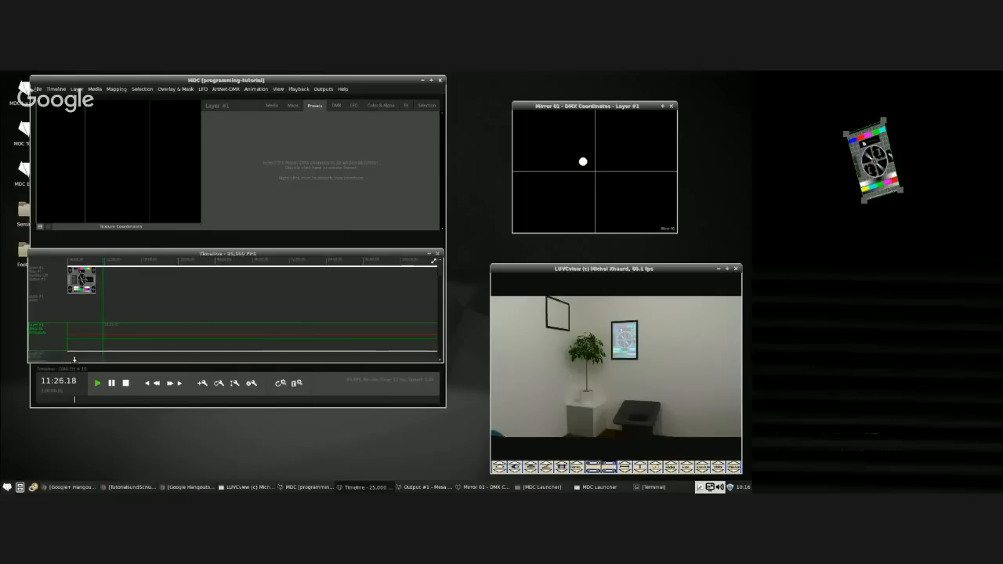
click(49, 269)
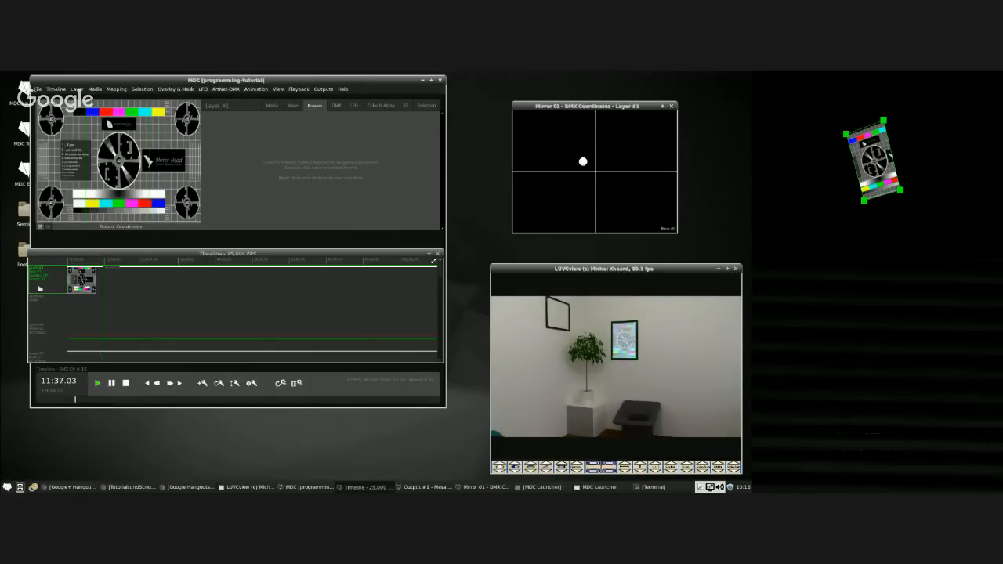
click(44, 341)
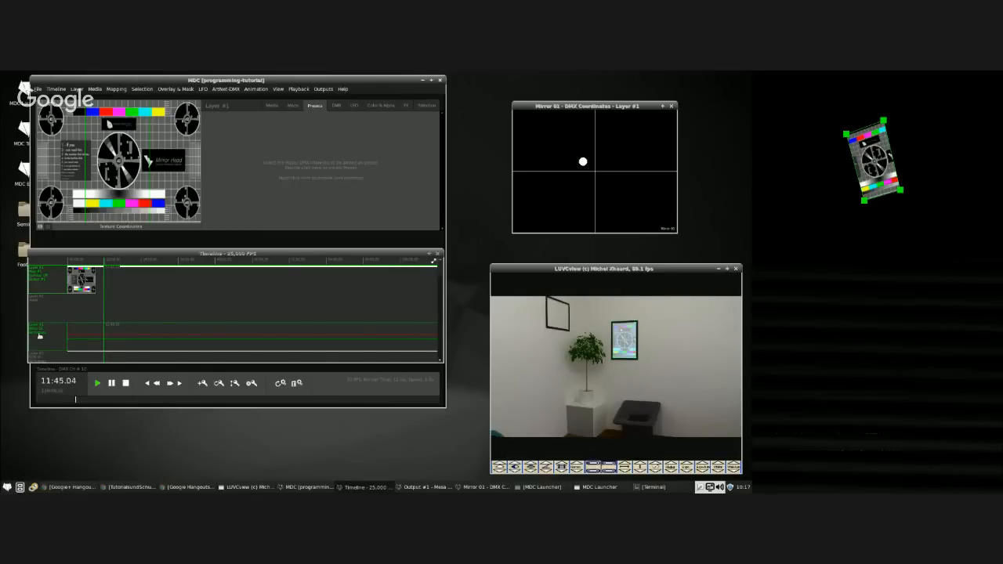
double_click(276, 164)
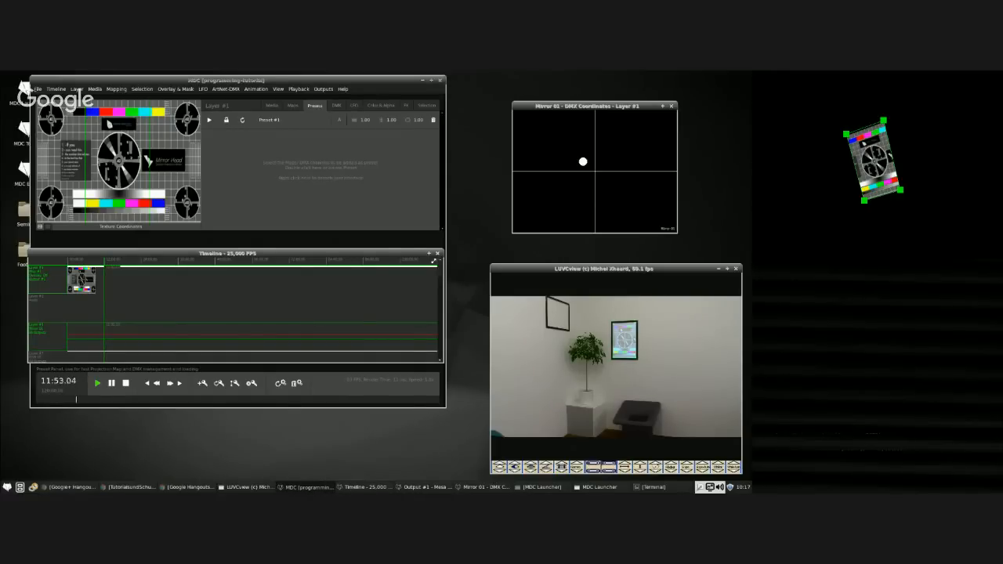
Rename the preset to Frame 1, then steer Mirror 01 to move the test pattern lower right.
click(284, 123)
key(BackSpace)
key(BackSpace)
key(BackSpace)
key(BackSpace)
key(BackSpace)
key(BackSpace)
key(BackSpace)
key(BackSpace)
text(Full)
key(Return)
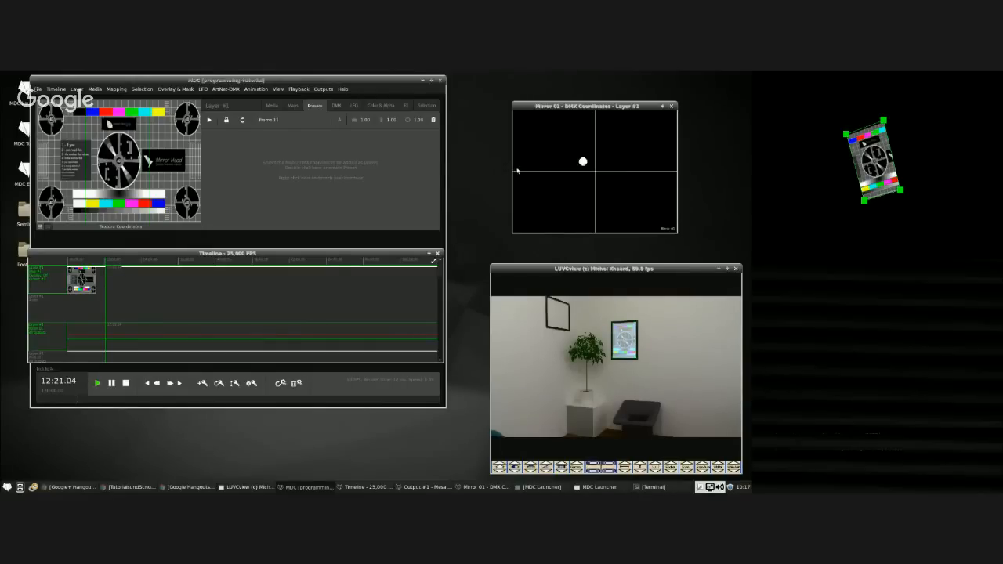
click(583, 163)
drag(582, 163, 597, 165)
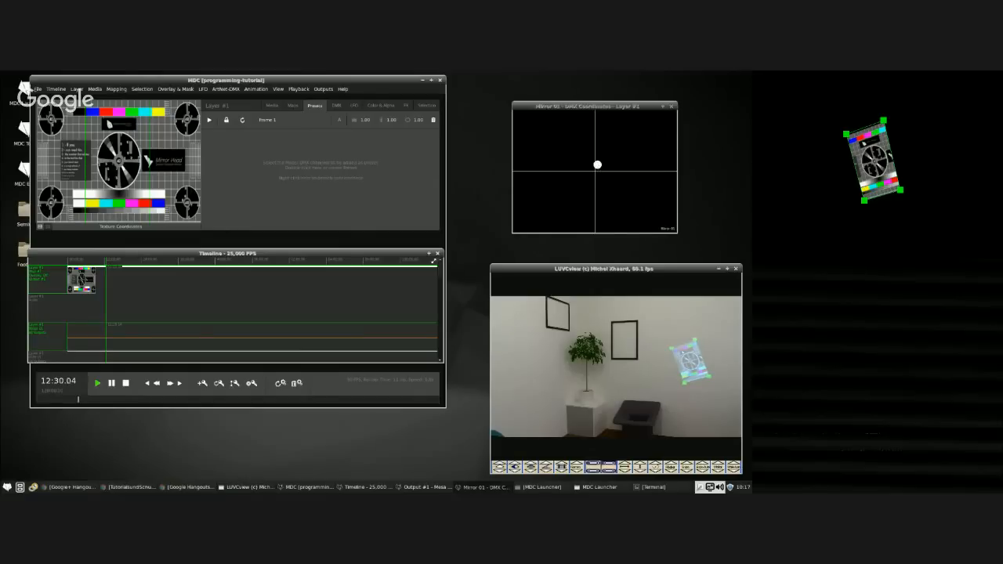
Show Layer #1's Map #1 in Output Coordinates and nudge the tilted test-card quad down-right.
click(272, 107)
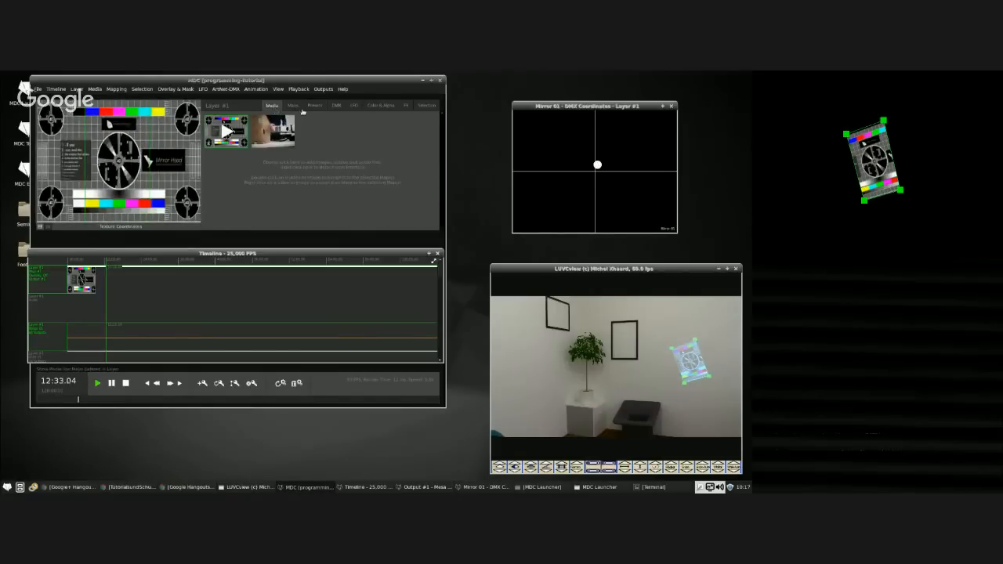
click(292, 110)
click(39, 226)
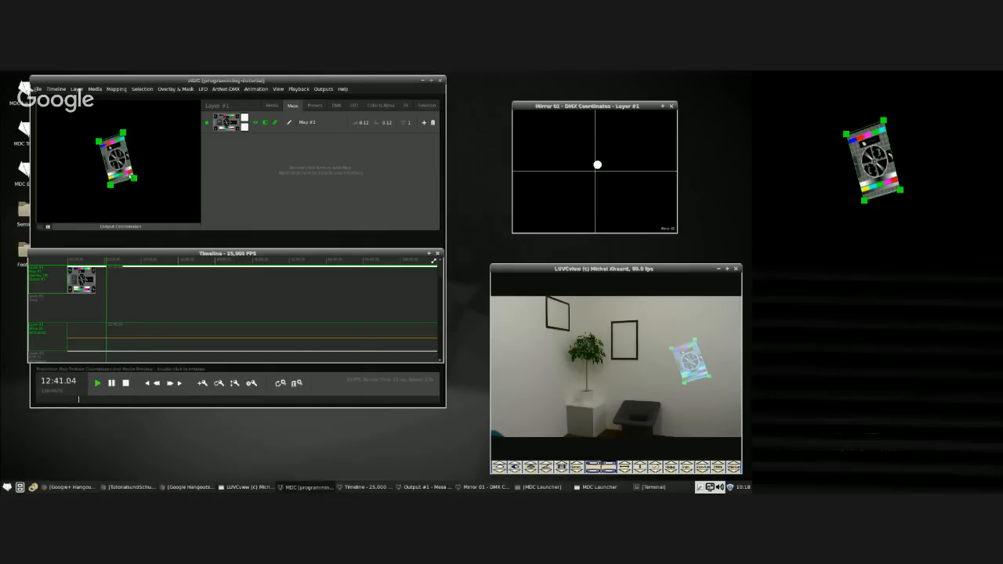
drag(131, 182, 123, 163)
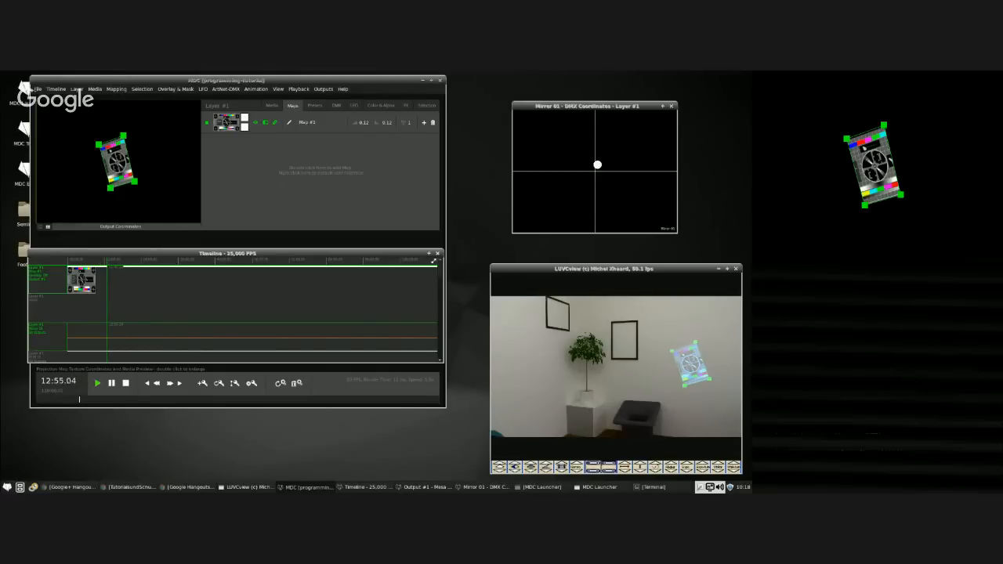
Set Map #1 to Mapping > Output > Full Screen so the test card covers the wall.
key(f)
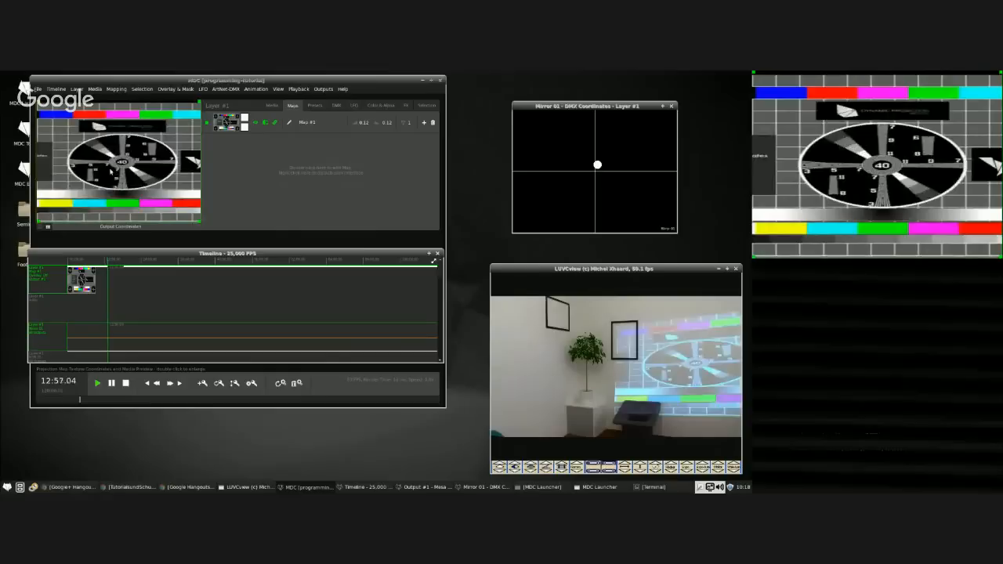
click(48, 228)
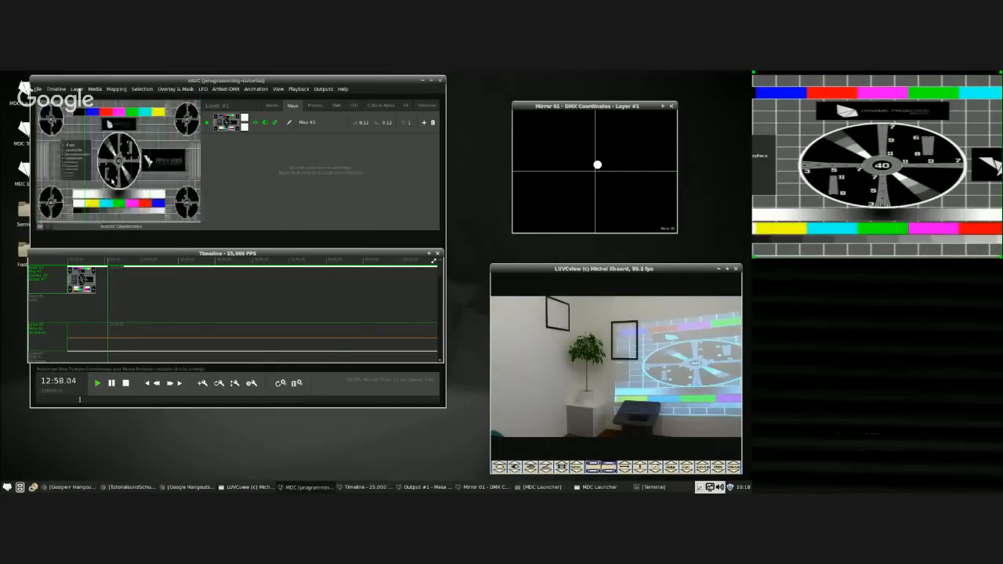
key(f)
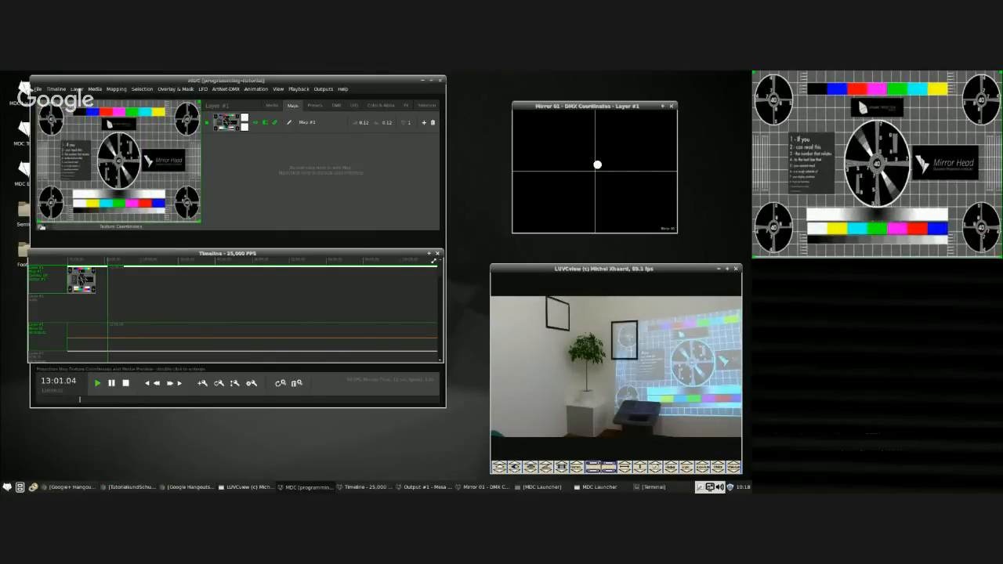
click(45, 227)
click(47, 227)
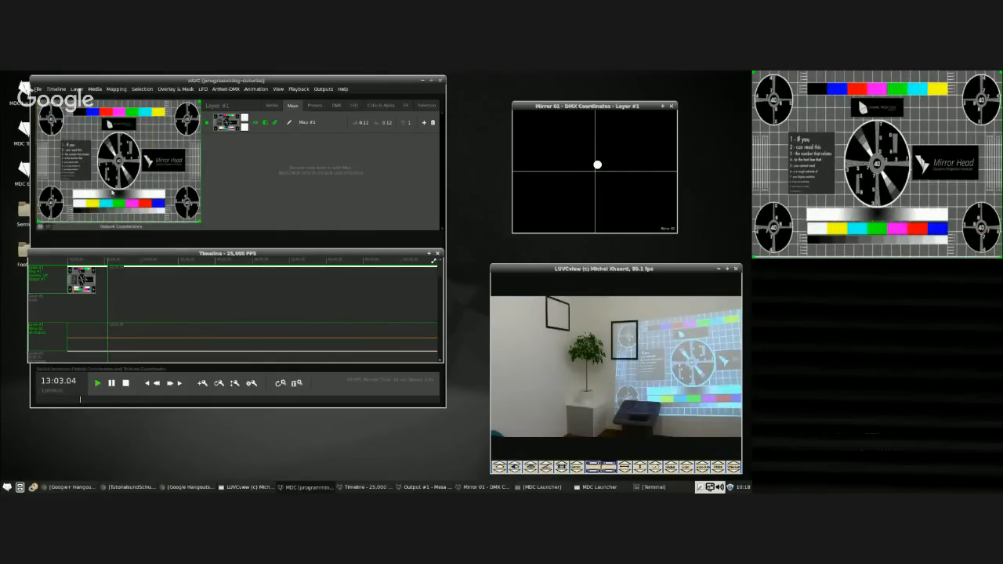
click(116, 89)
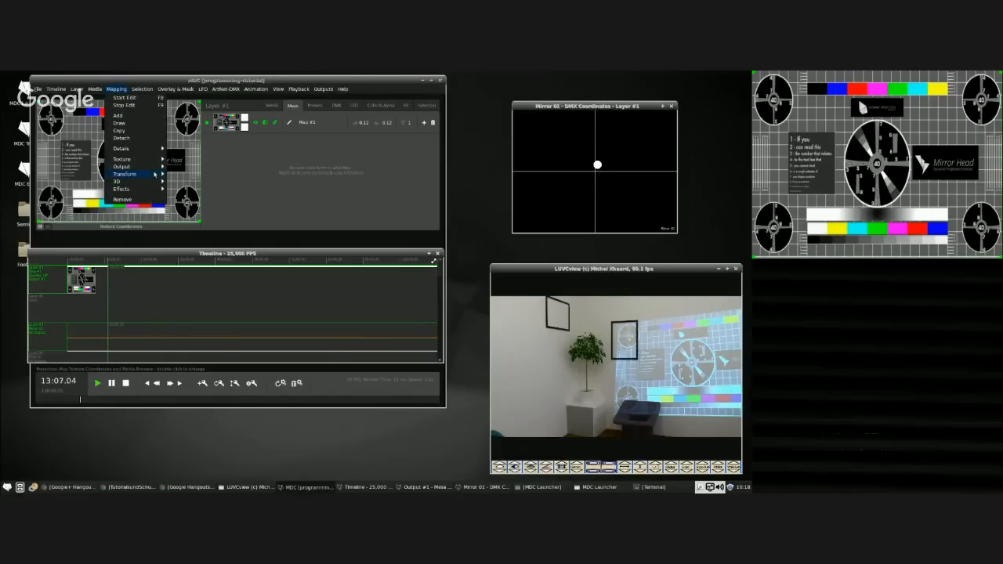
mouse_move(155, 169)
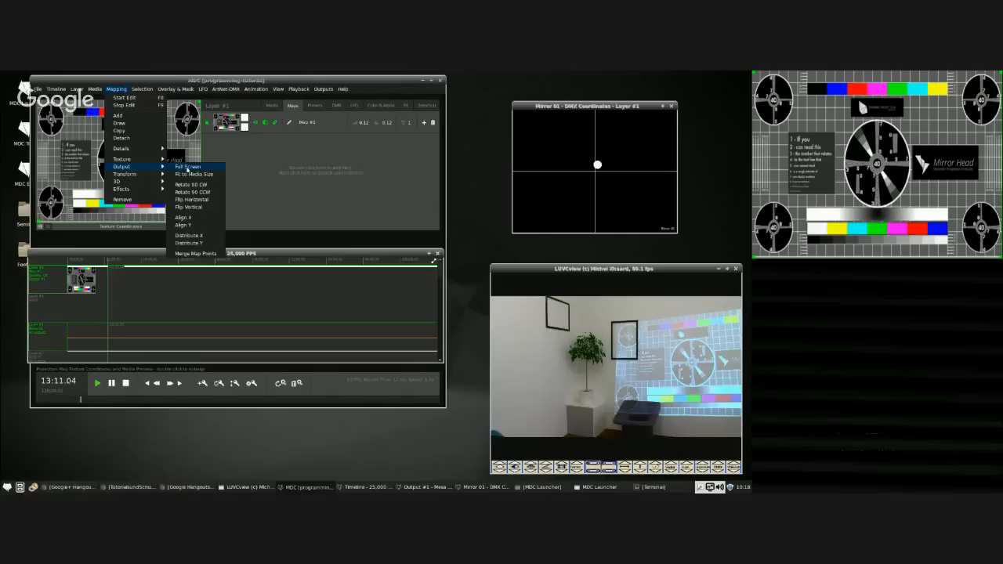
click(186, 167)
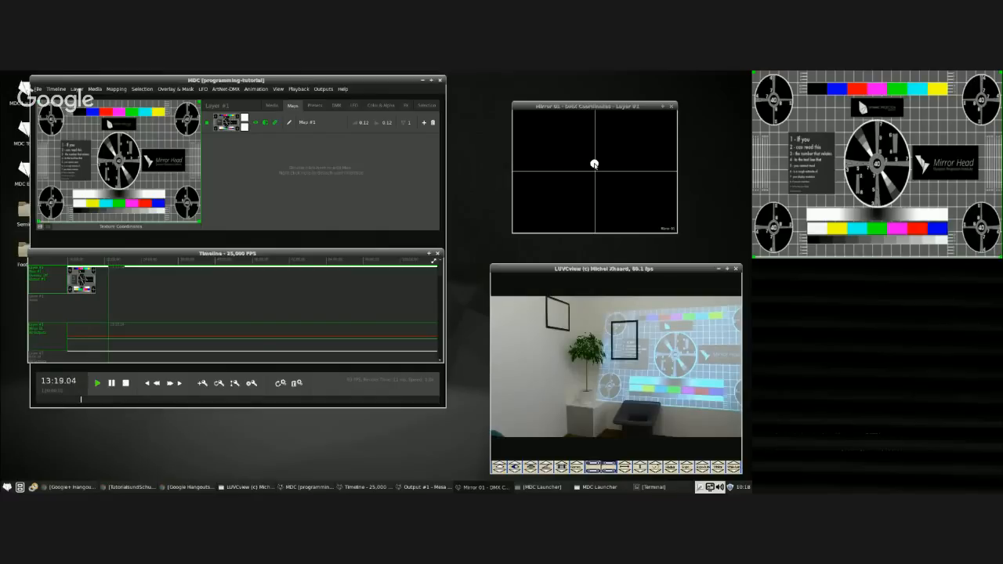
Aim the mirror slightly left and pull all four map corners inward in Output Coordinates.
drag(594, 164, 591, 162)
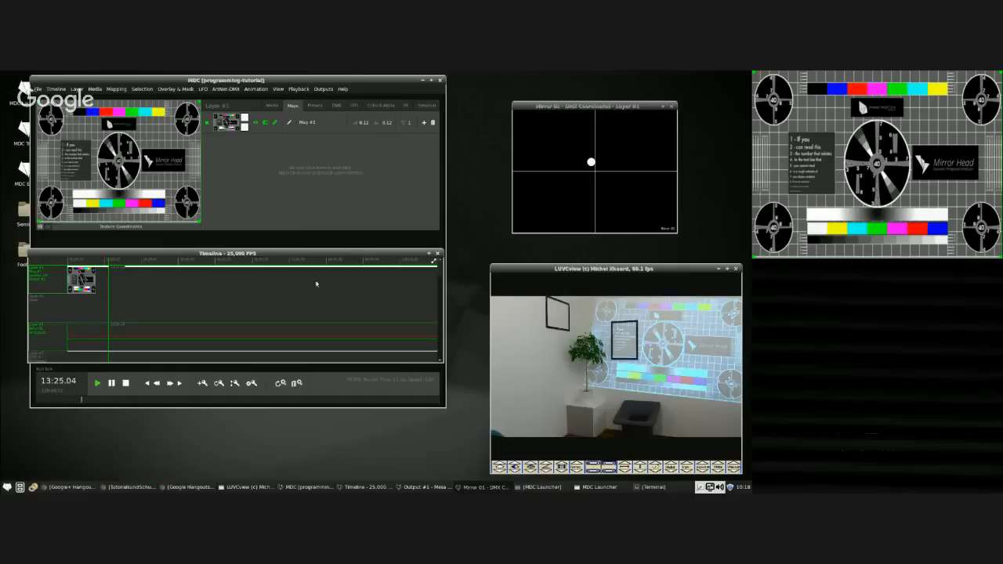
click(39, 226)
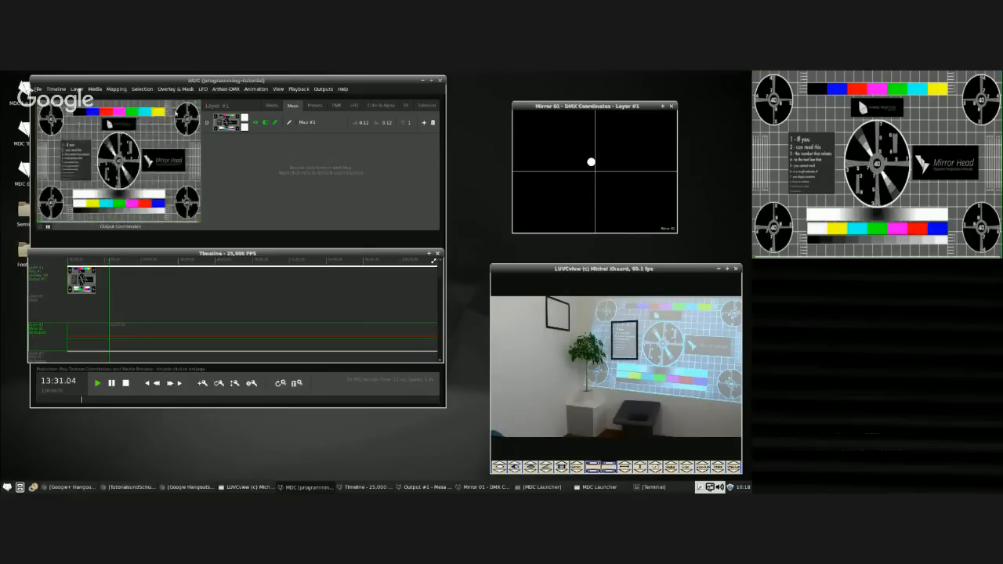
mouse_move(198, 102)
mouse_down()
mouse_move(180, 121)
mouse_move(188, 113)
mouse_up()
drag(200, 222, 191, 209)
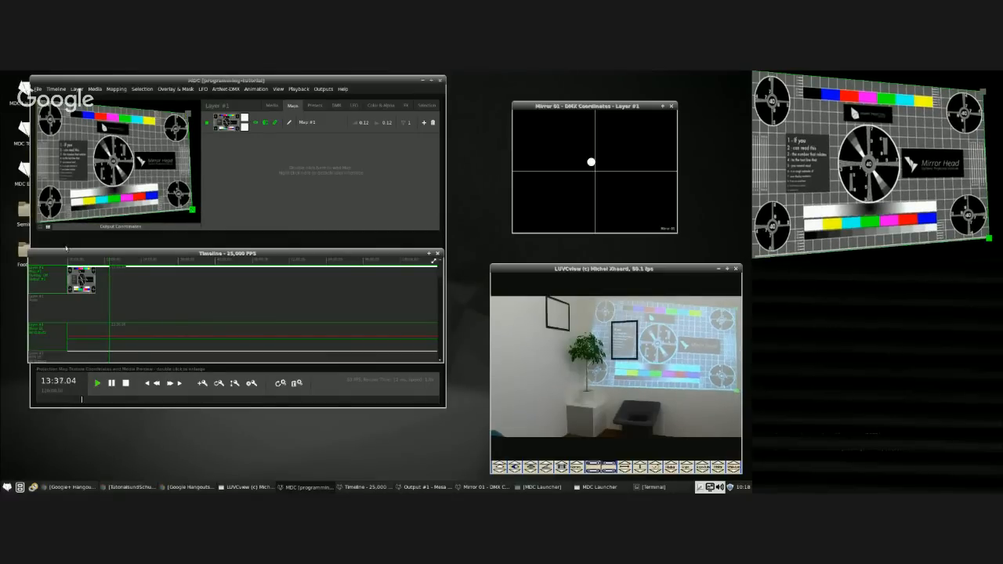
drag(38, 222, 110, 211)
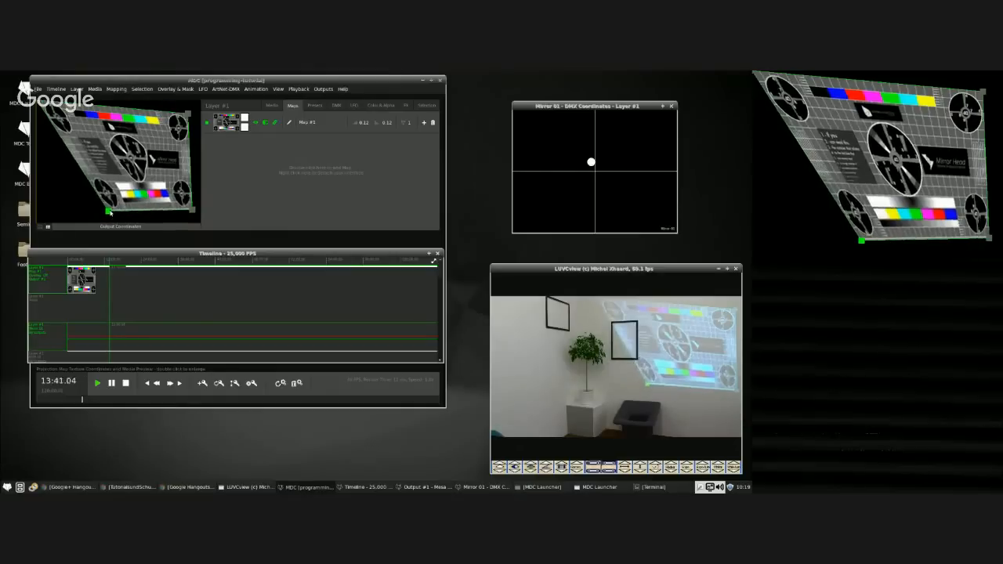
drag(39, 100, 92, 111)
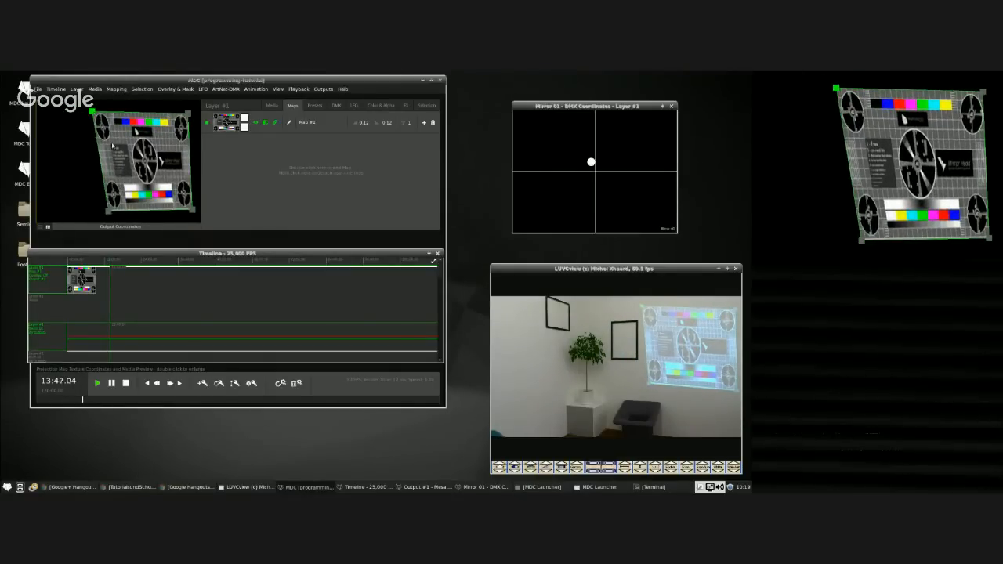
Fine-tune the bottom-left, top-right and bottom-right corners, then return to Texture Coordinates.
drag(109, 210, 101, 217)
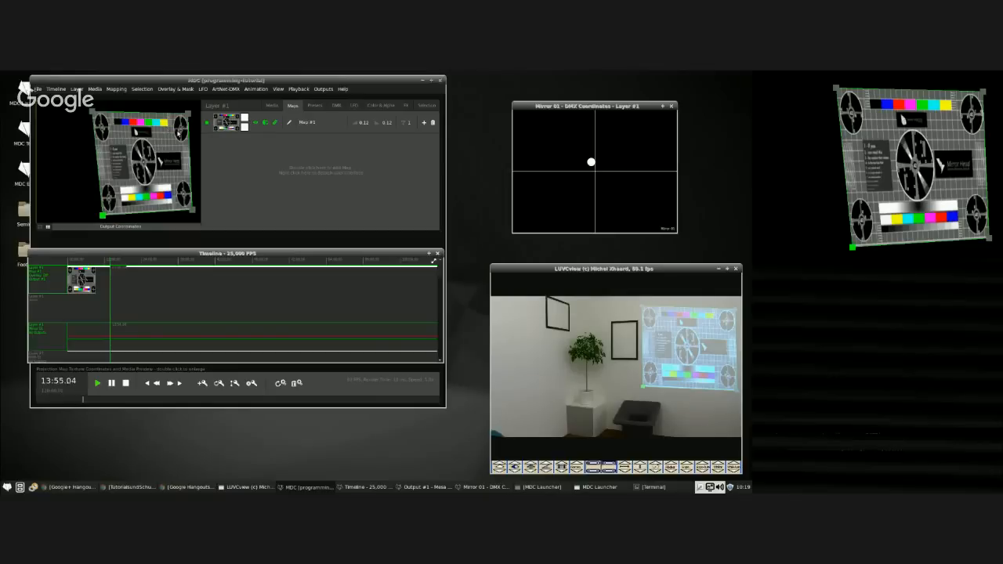
drag(186, 116, 187, 108)
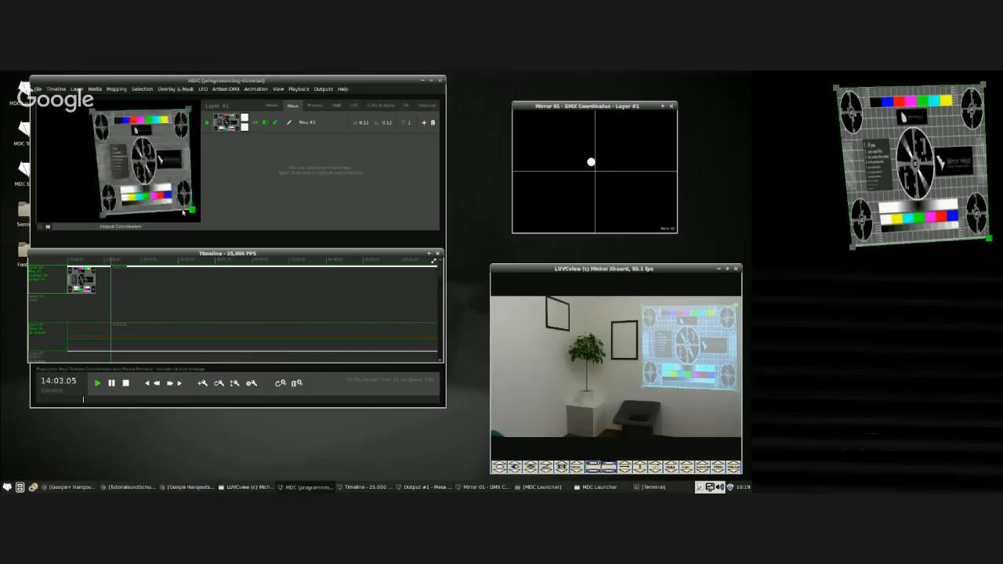
click(102, 214)
drag(102, 217, 100, 200)
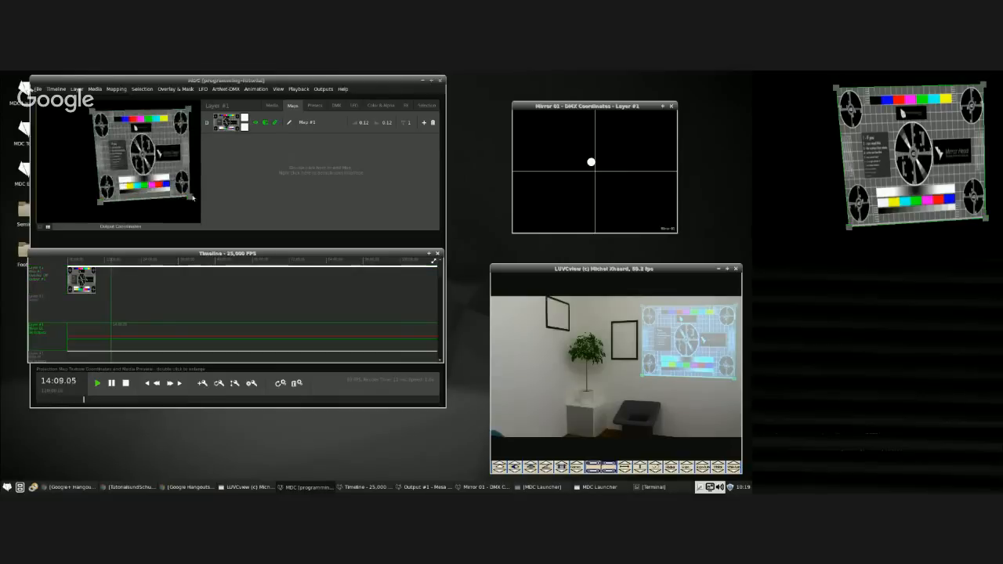
drag(189, 197, 193, 197)
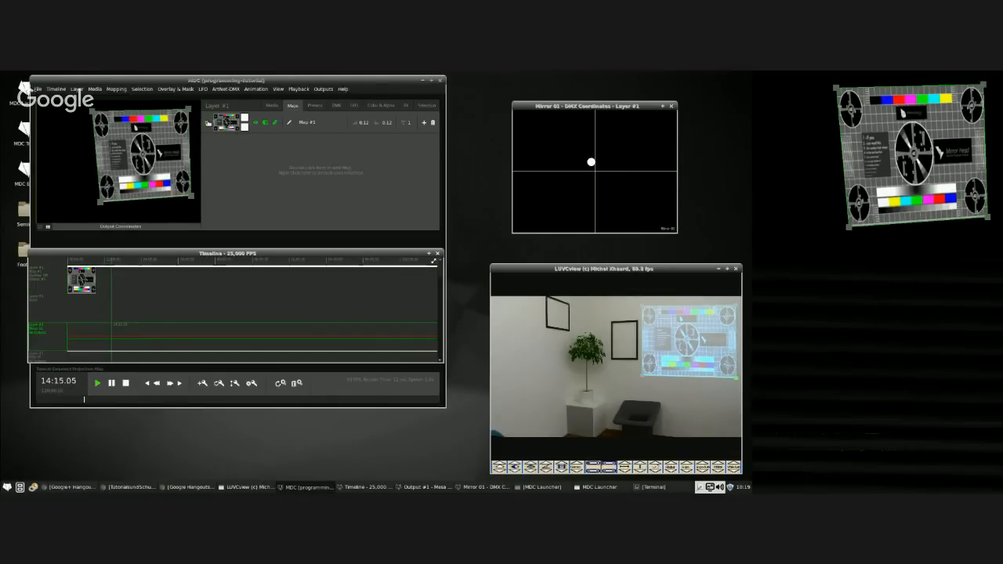
click(209, 123)
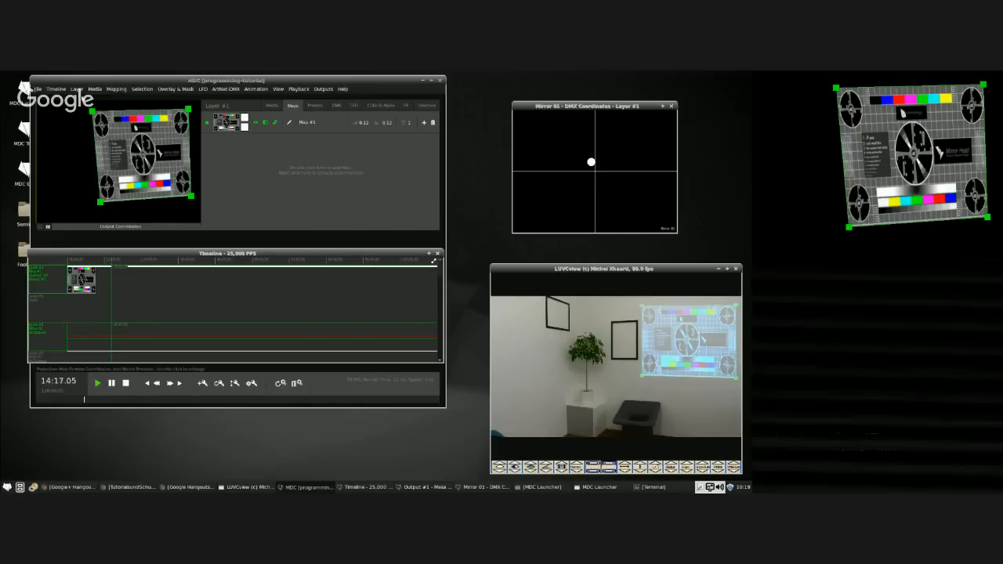
click(47, 227)
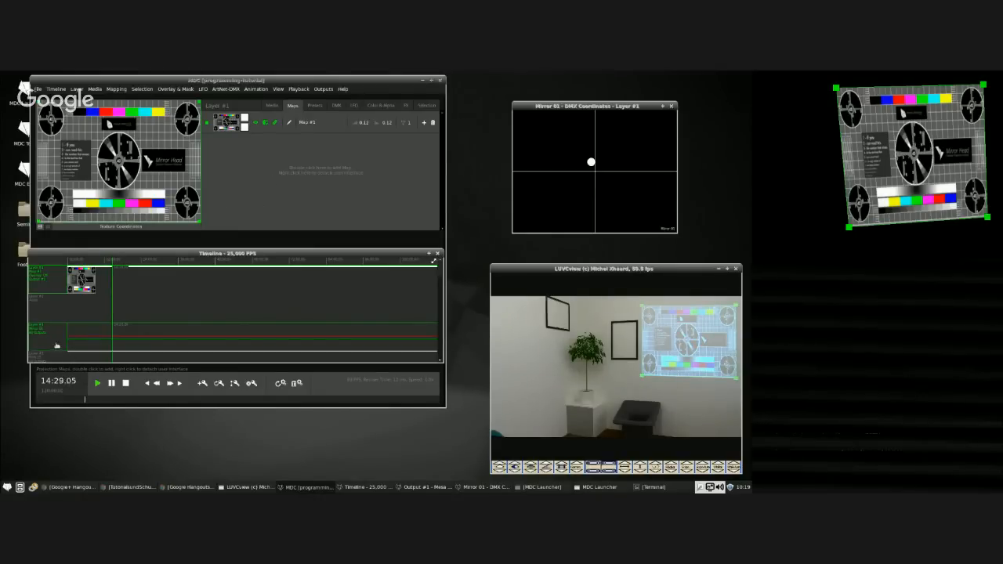
Add a new preset under Frame 1 in Layer #1's presets list and name it Main Position.
click(311, 110)
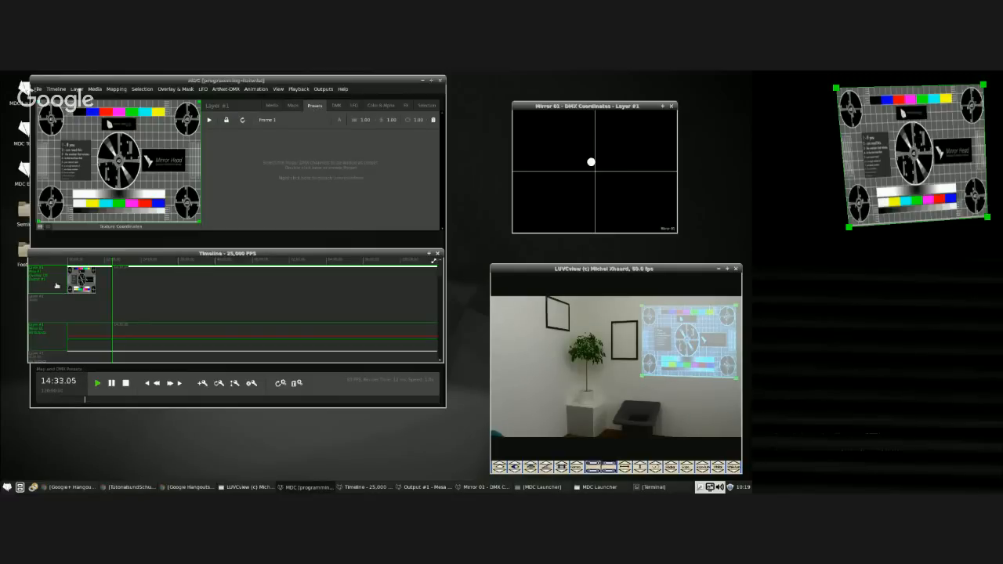
double_click(260, 174)
double_click(299, 139)
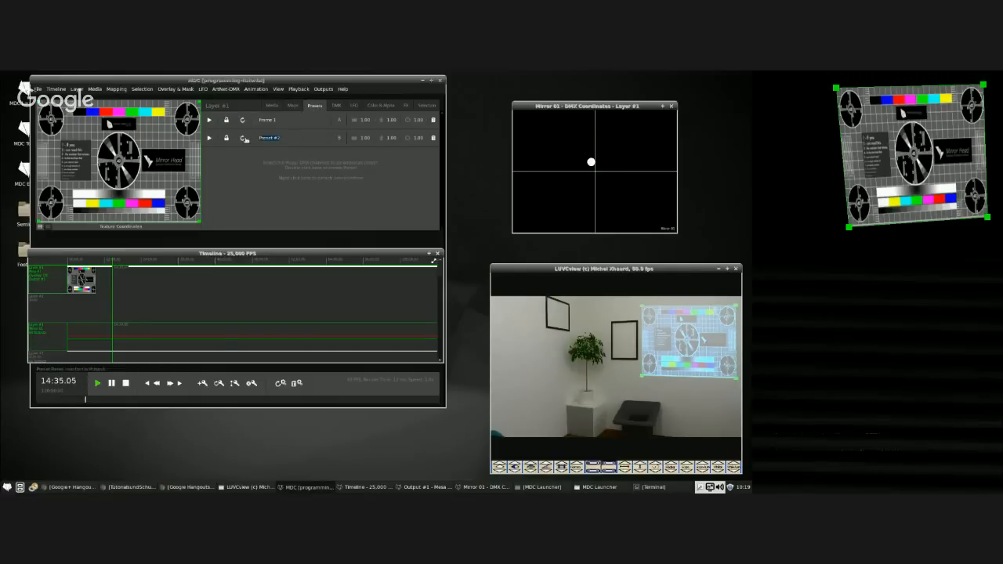
text(Mid)
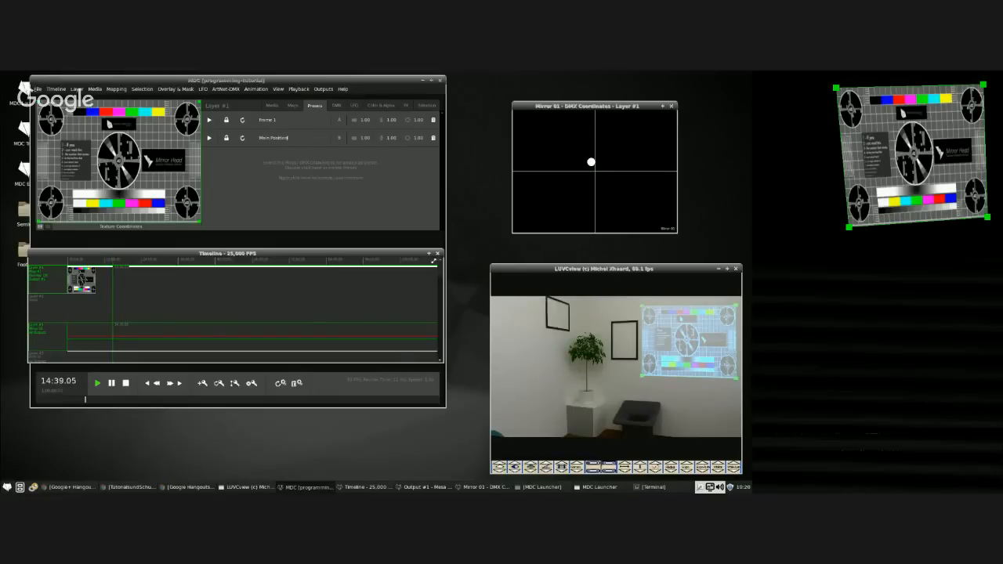
key(Return)
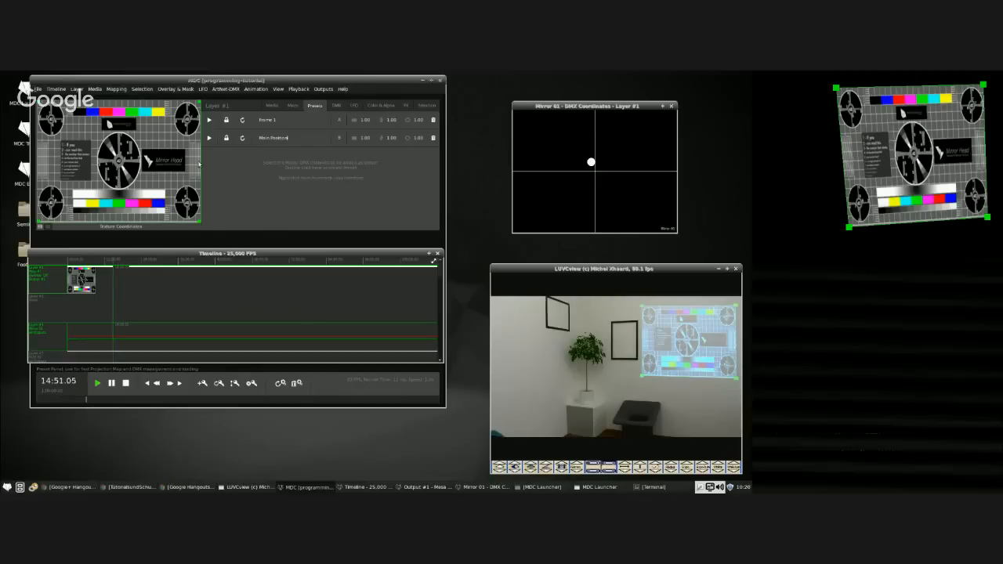
Alternate between the Frame 1 and Main Position presets, ending on Main Position's large test card.
click(209, 120)
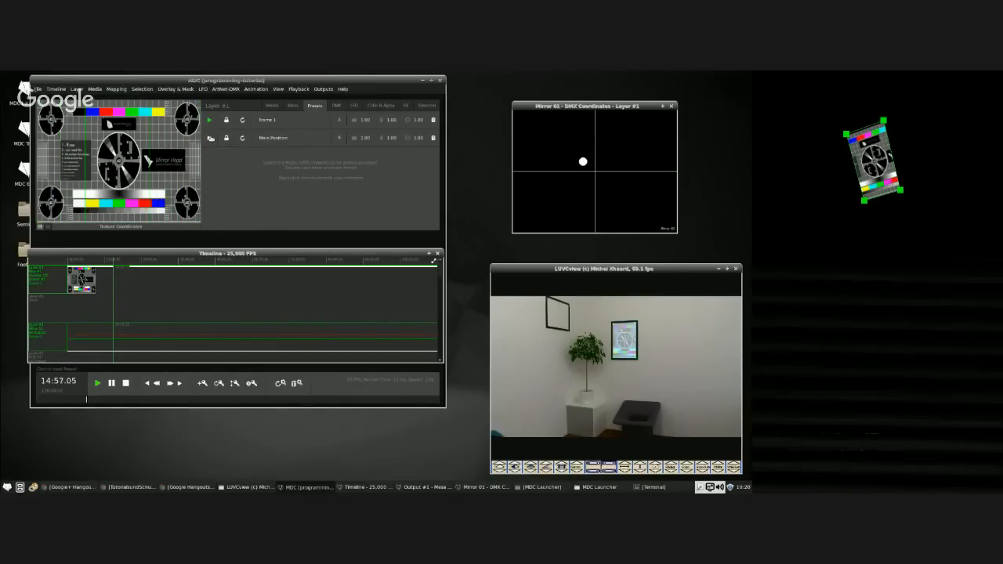
click(210, 138)
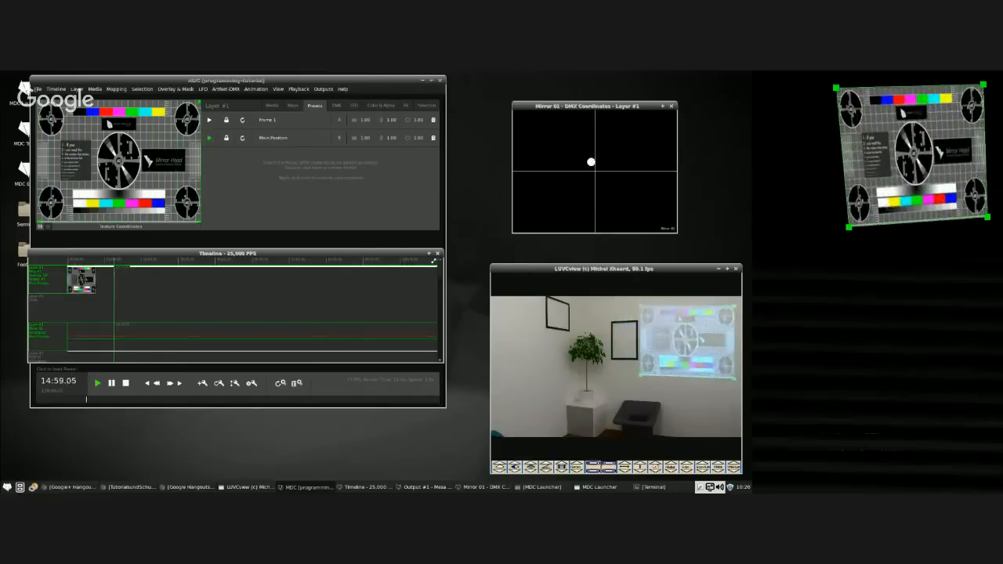
click(209, 120)
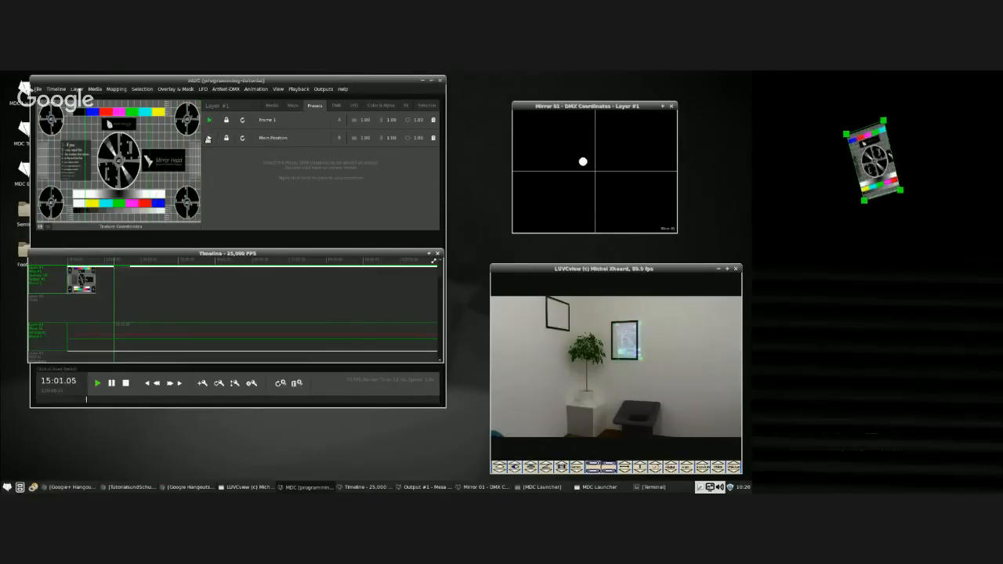
click(209, 138)
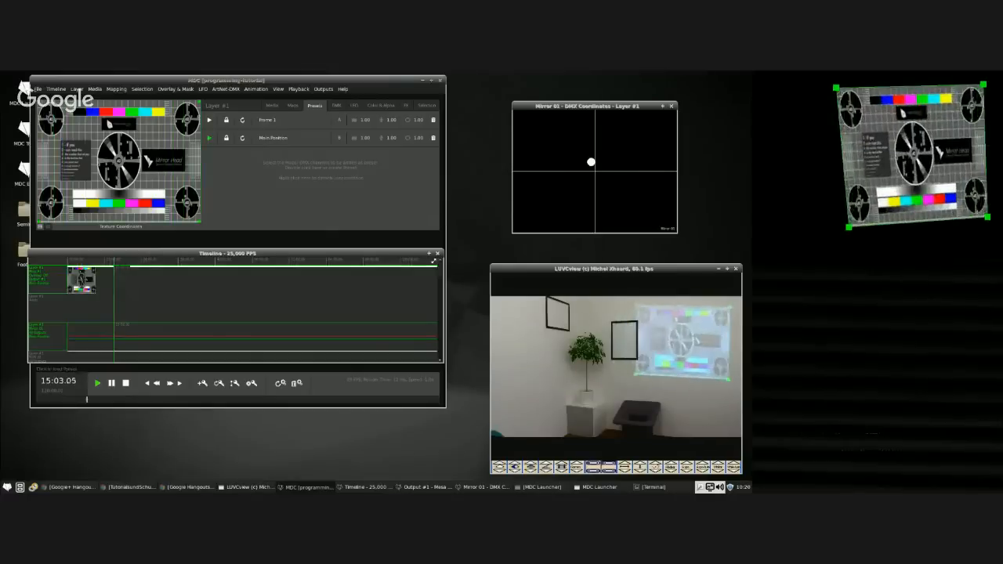
click(210, 119)
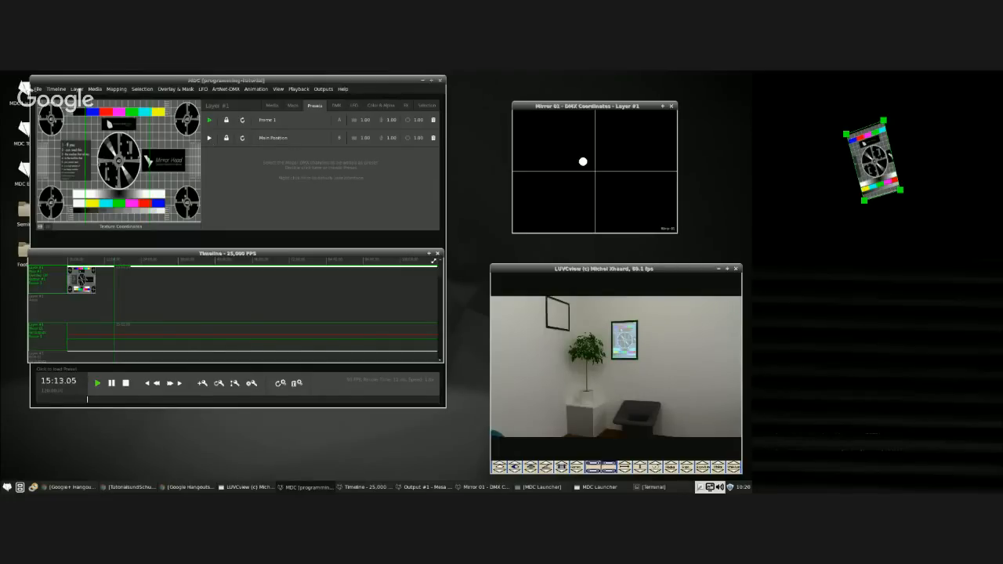
click(210, 138)
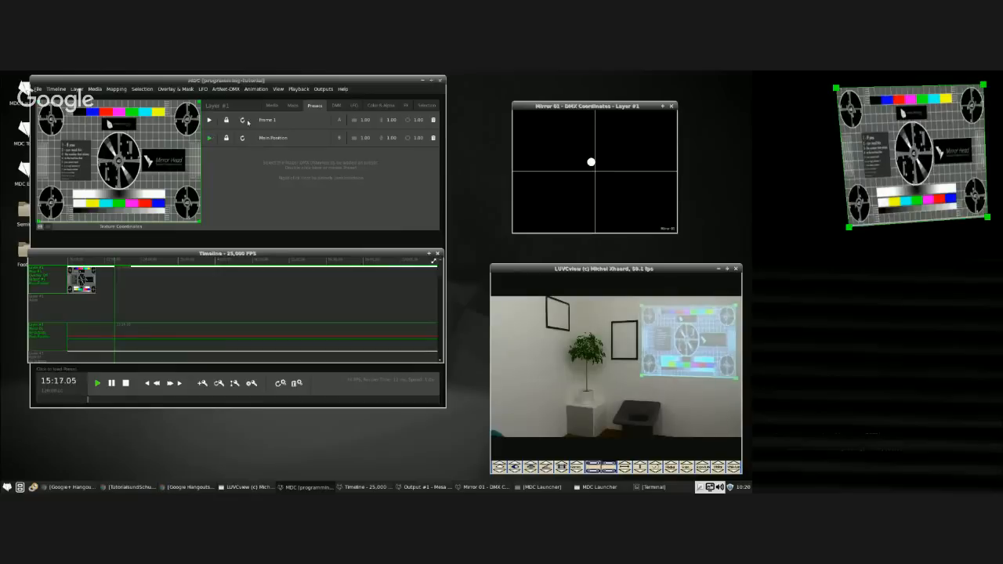
click(278, 107)
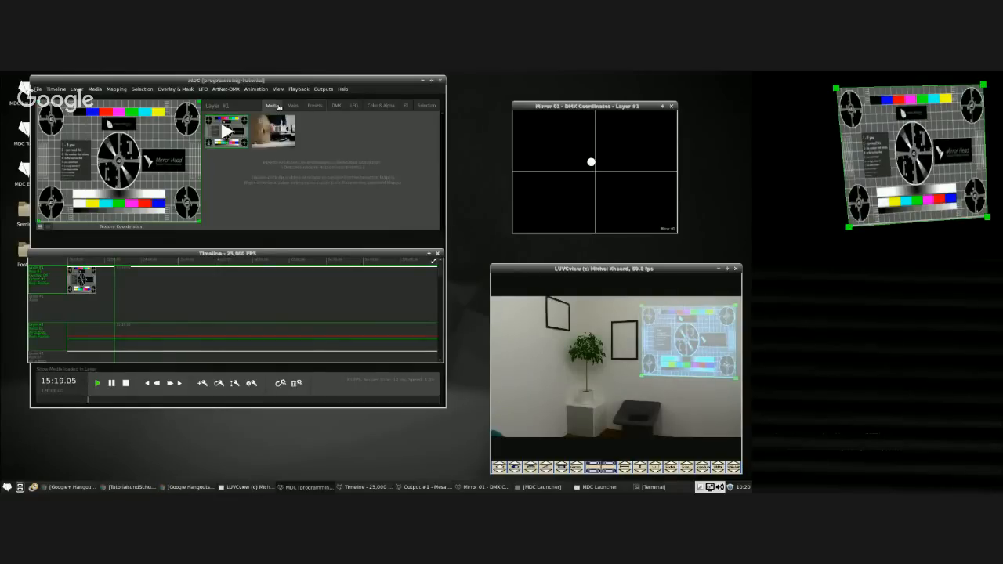
Load the box video onto Layer #1 and recall Frame 1 to shrink it into the picture frame.
double_click(275, 130)
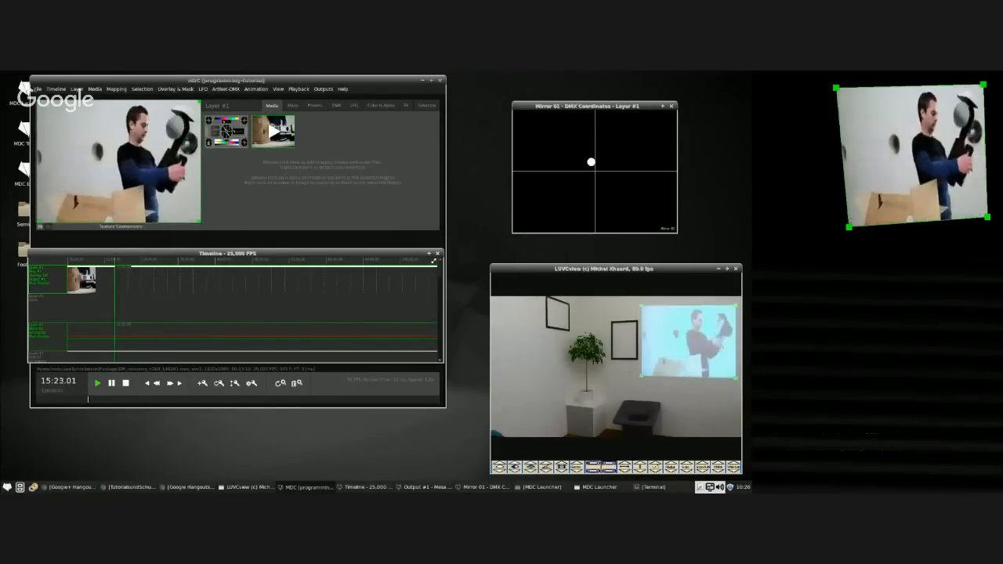
click(314, 105)
click(208, 119)
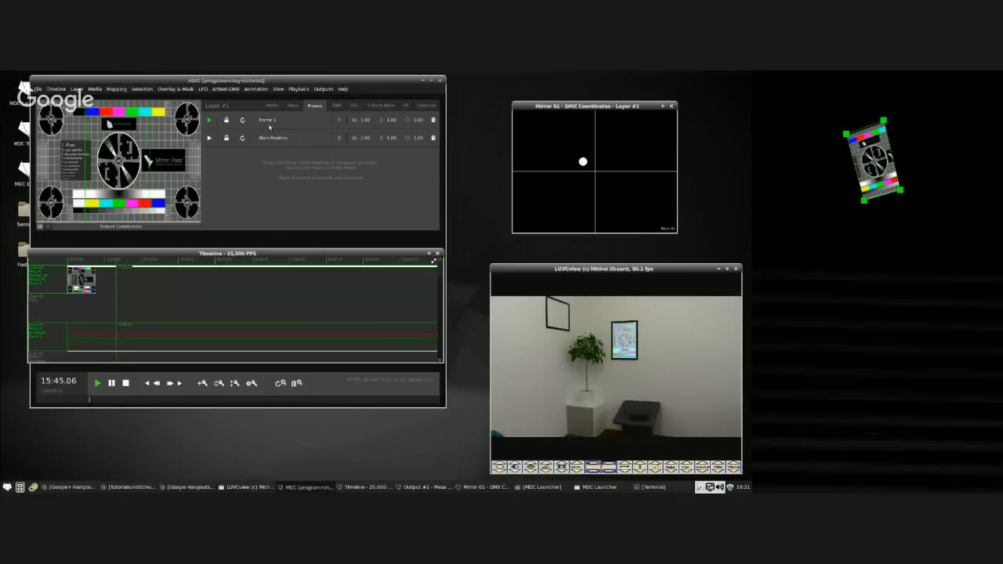
Switch between Main Position and Frame 1, then lock the Frame 1 preset.
click(209, 138)
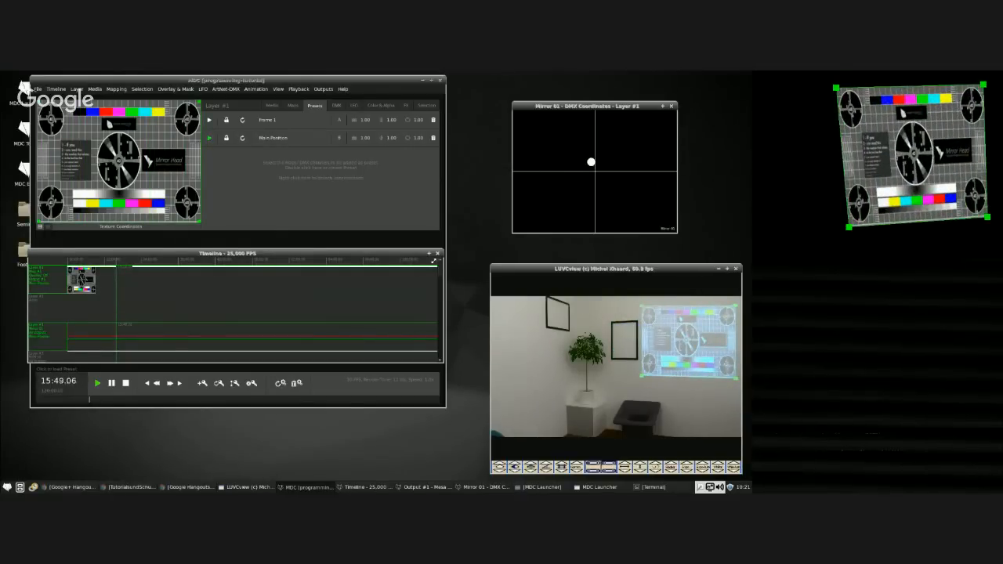
click(209, 120)
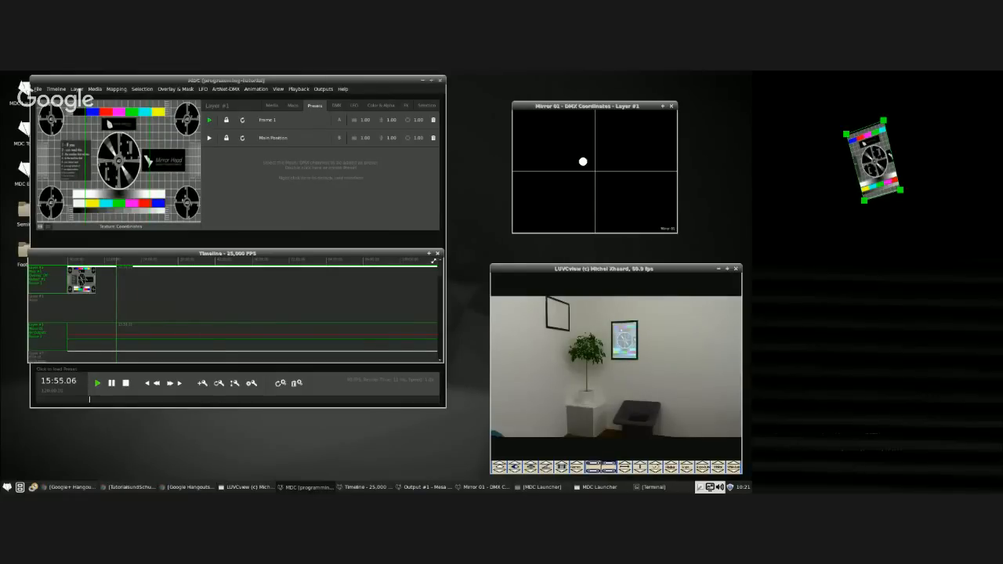
click(227, 122)
Load the camera clip onto the layer and alternate presets, ending on Main Position.
click(272, 105)
double_click(283, 129)
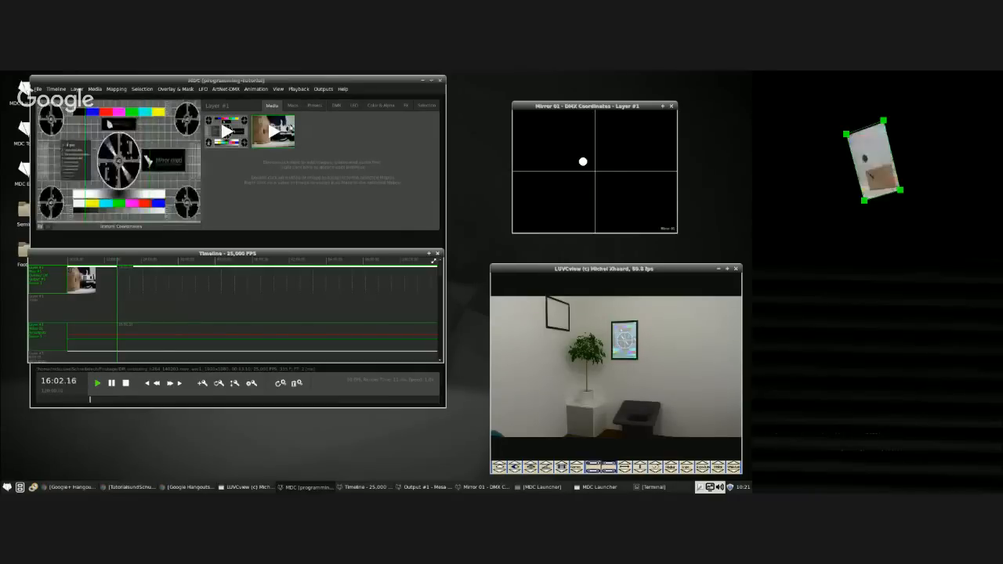
click(314, 105)
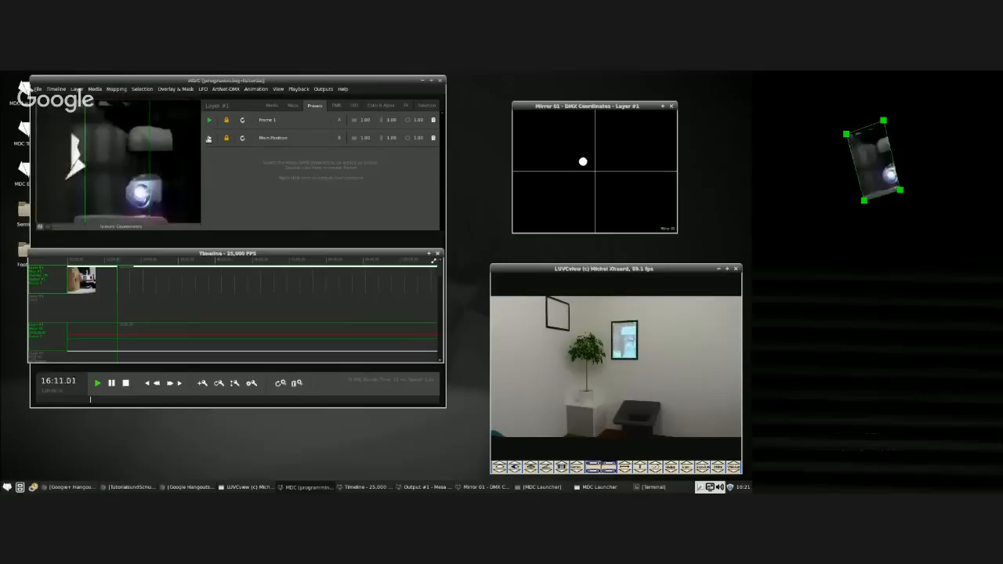
click(208, 137)
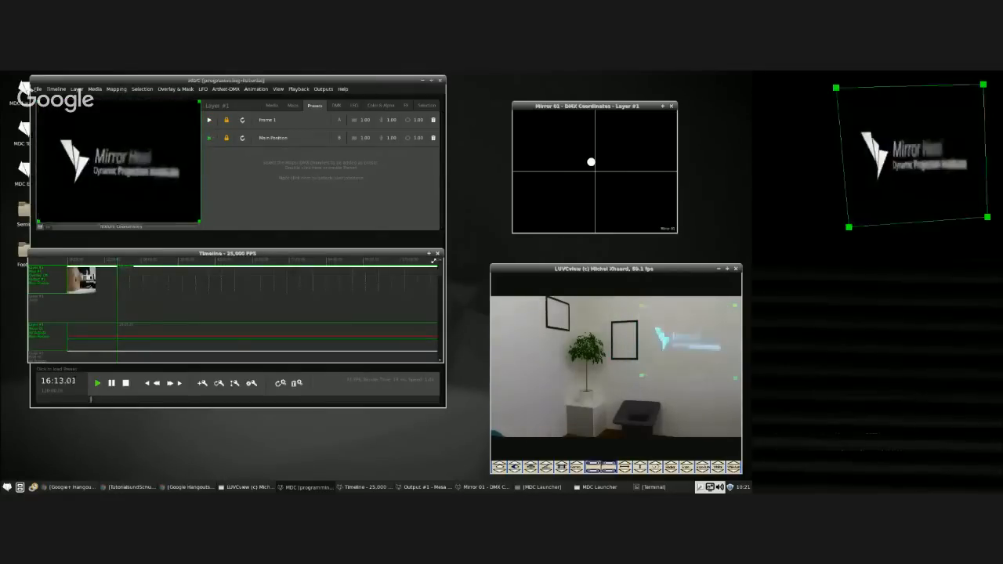
click(209, 120)
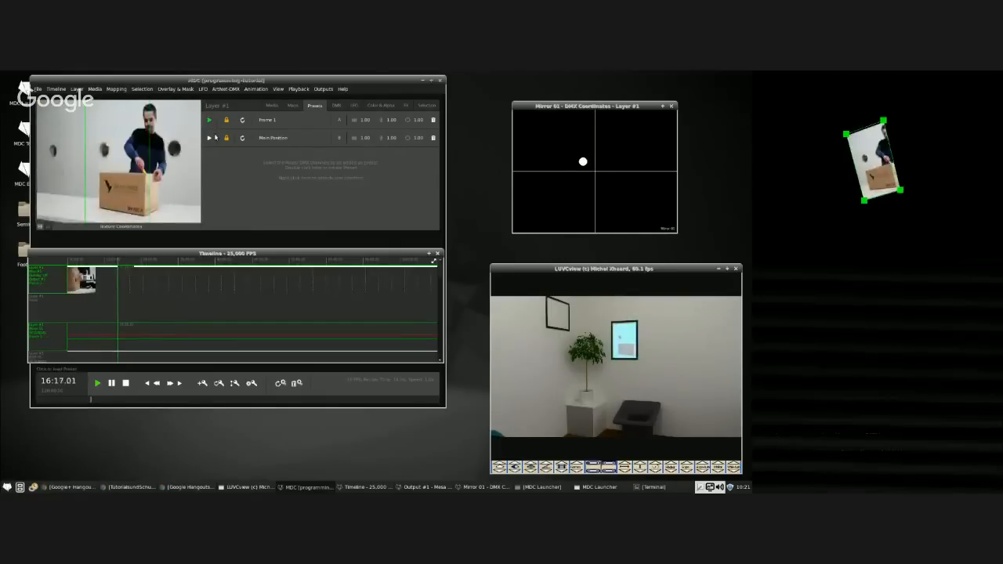
click(209, 138)
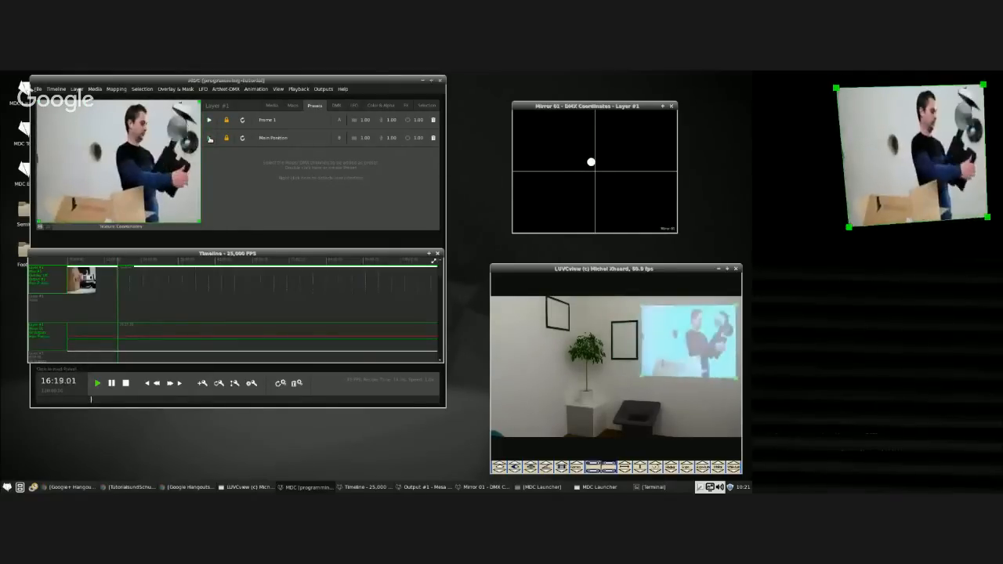
click(272, 105)
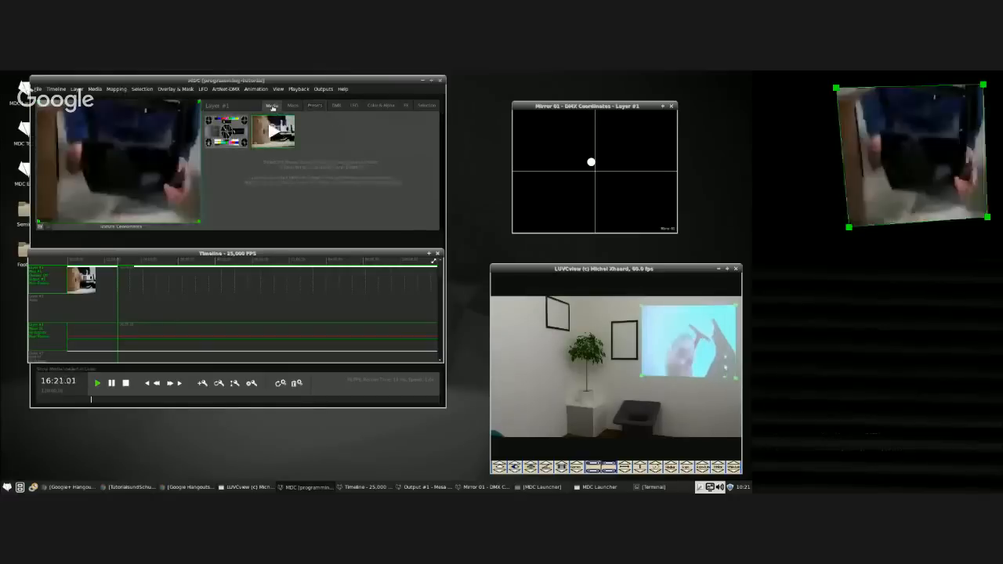
Import Chegini_DPI_master_h264.mov via File > Open, play it on Layer #1, and recall Frame 1.
click(36, 89)
click(48, 113)
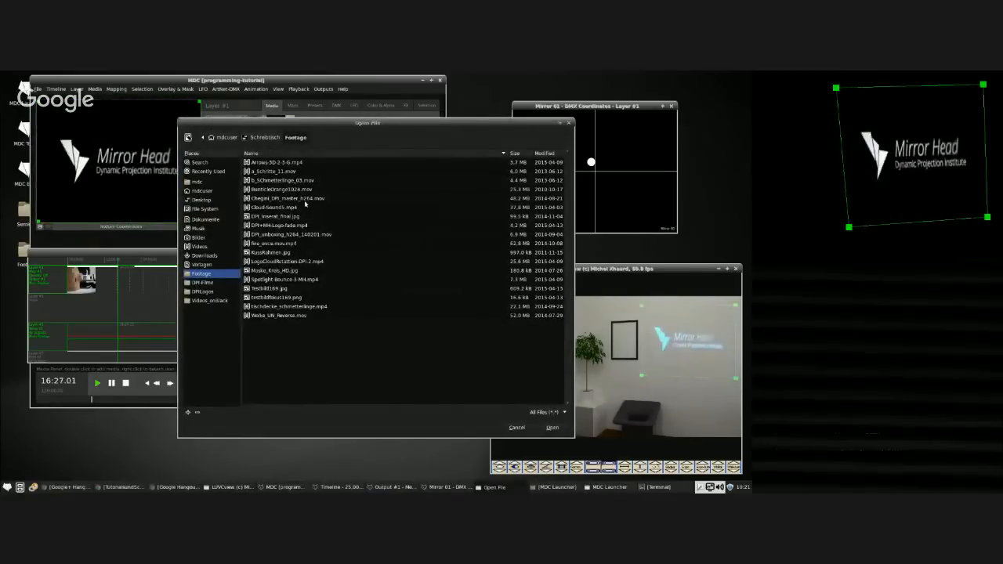
double_click(301, 199)
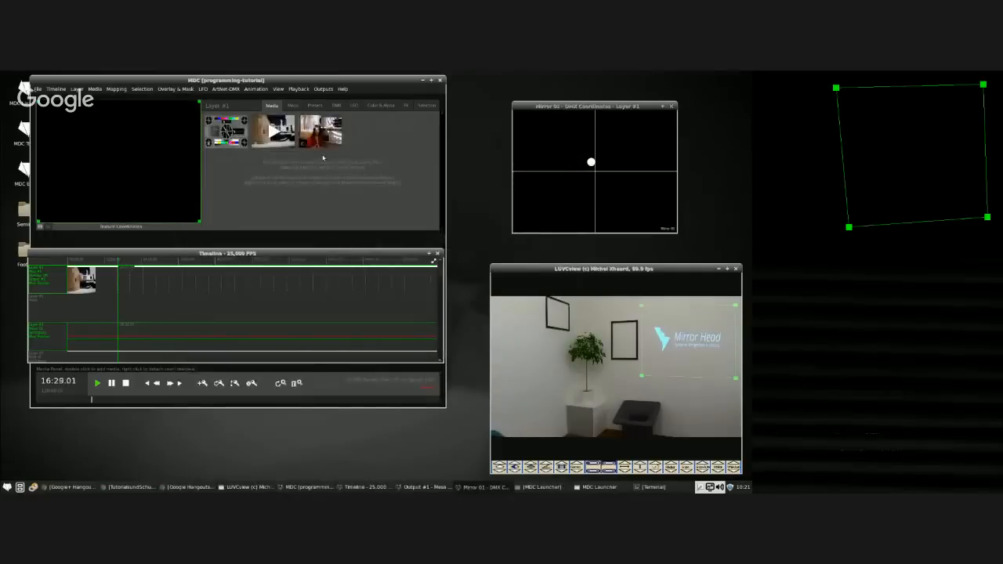
double_click(320, 131)
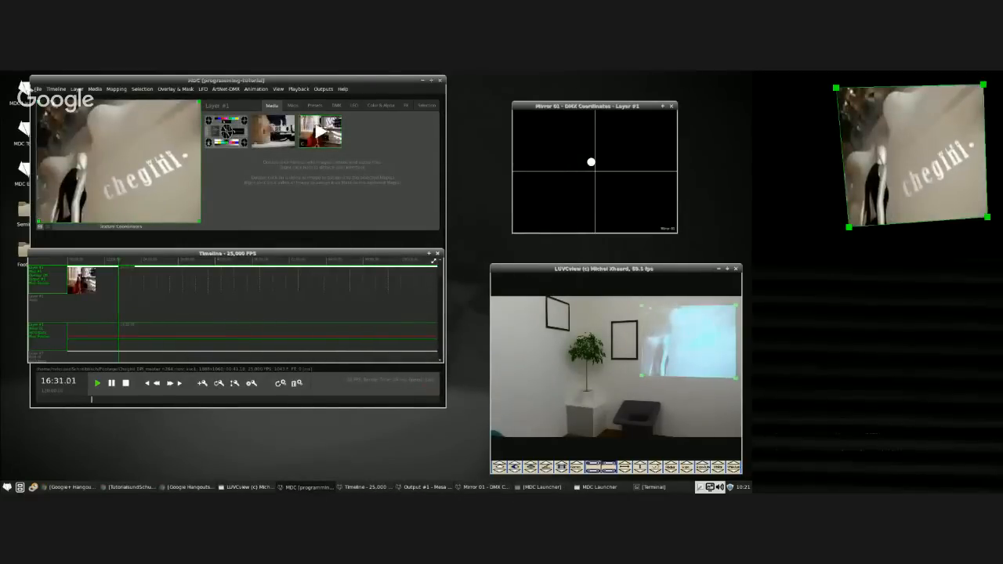
click(314, 105)
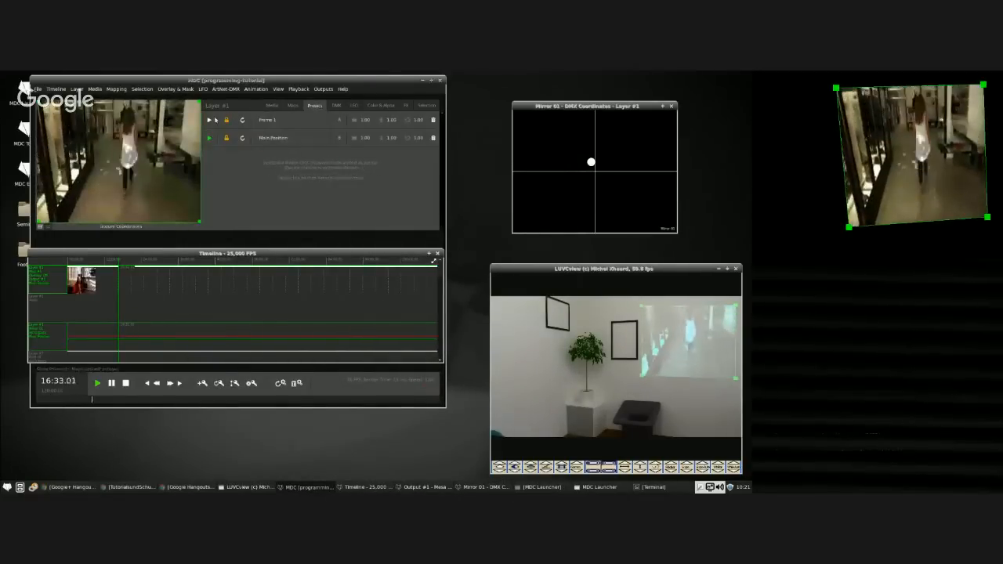
click(209, 121)
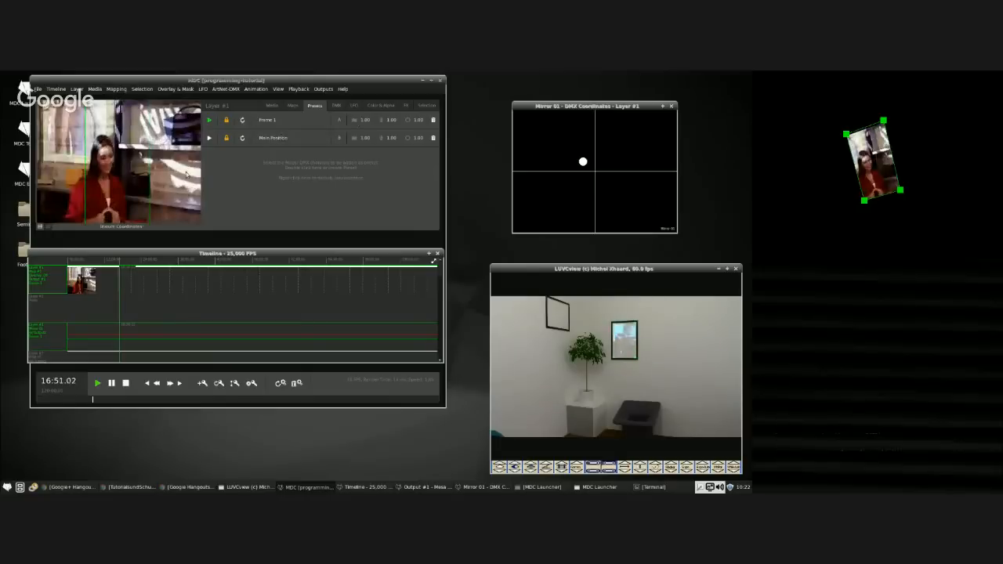
Aim the mirror projection toward the left wall by dragging the DMX dot left.
click(271, 105)
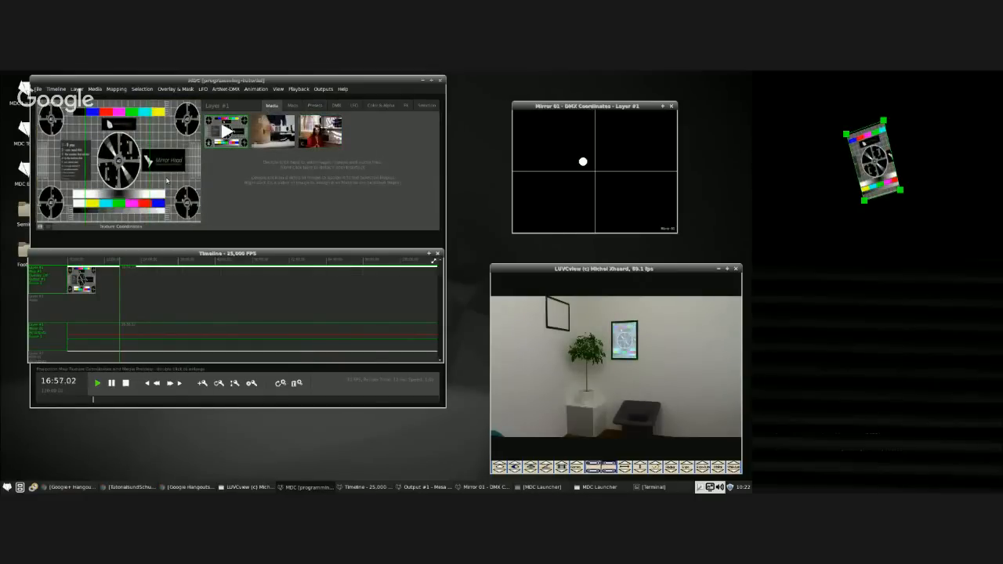
click(40, 227)
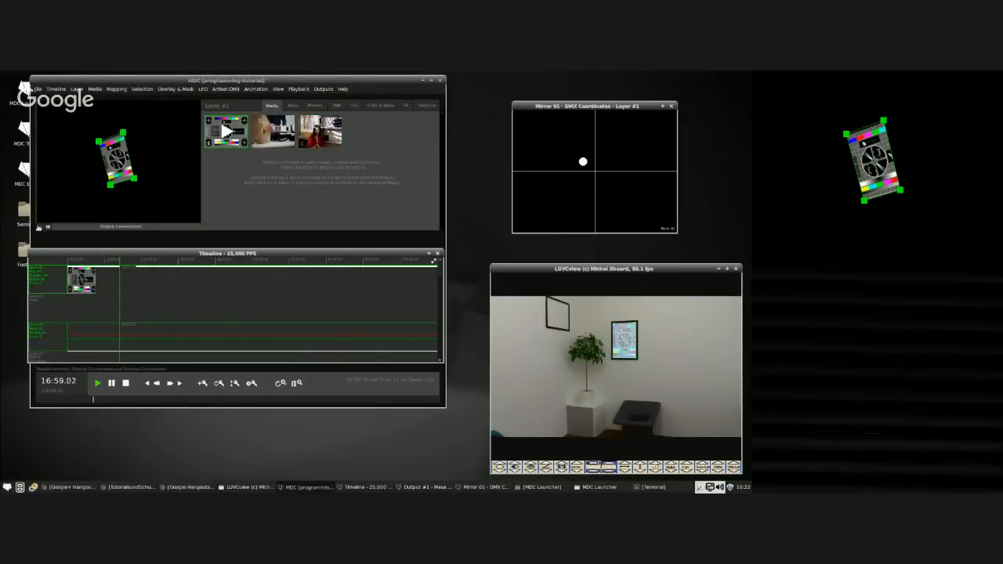
click(40, 227)
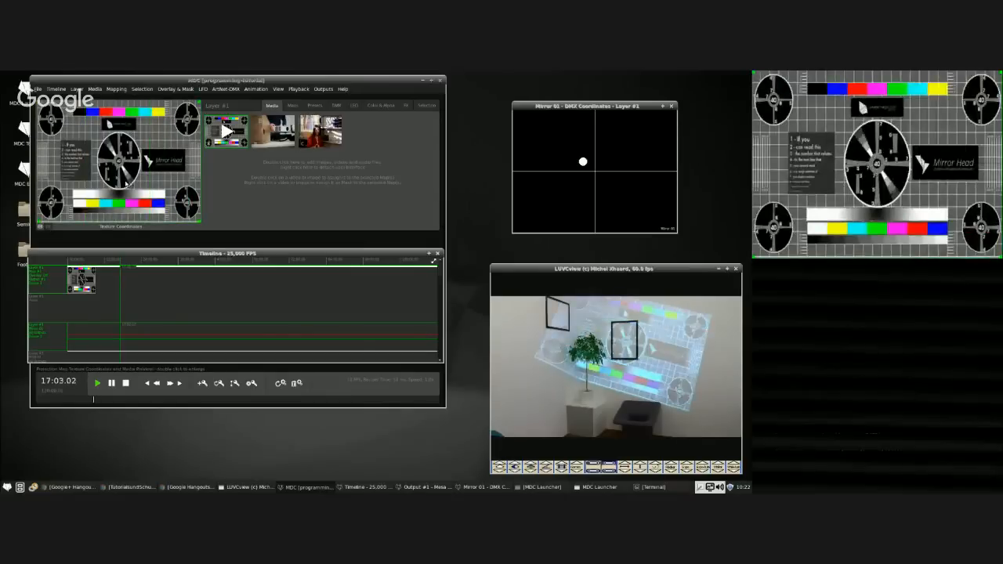
drag(582, 161, 564, 167)
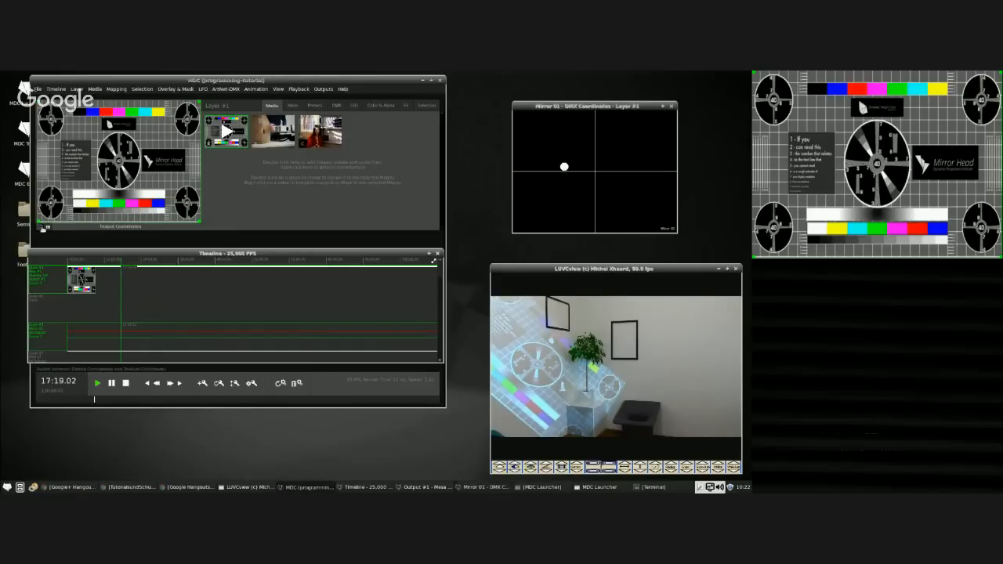
In Output Coordinates, rotate the map about 30° and drag its corners into a tilted diamond, then select Map #1.
click(124, 146)
drag(124, 146, 151, 155)
drag(63, 179, 77, 166)
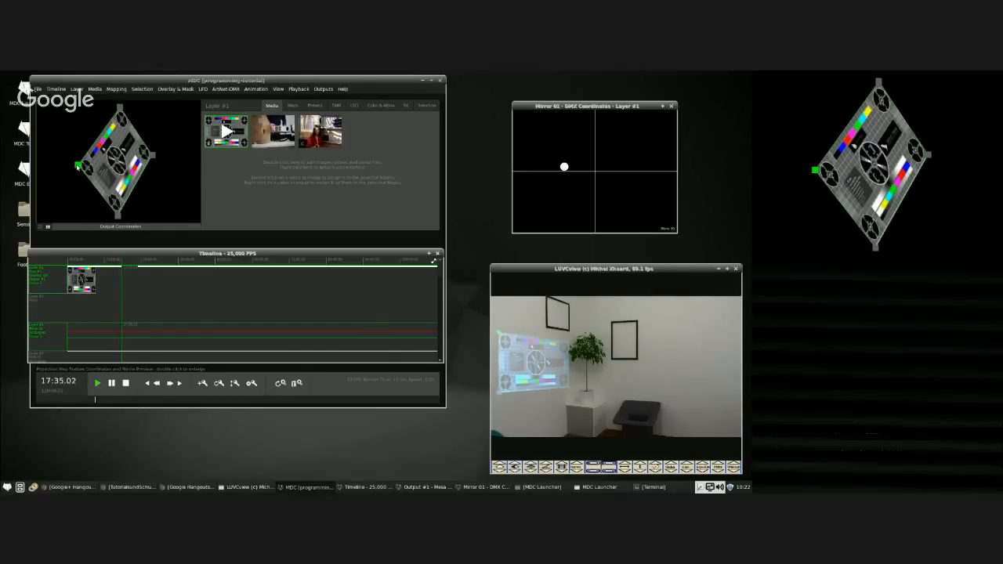
click(155, 158)
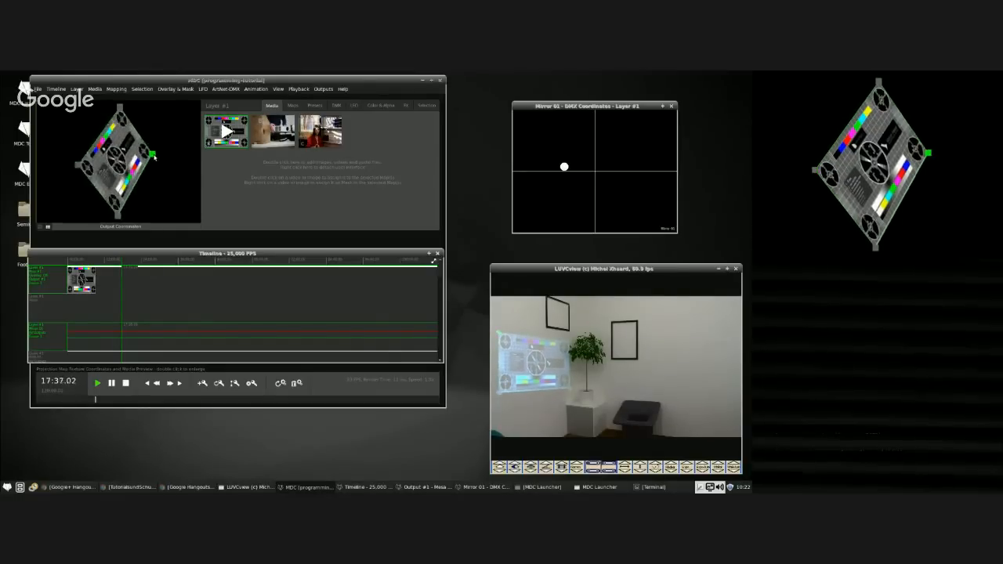
drag(155, 157, 149, 152)
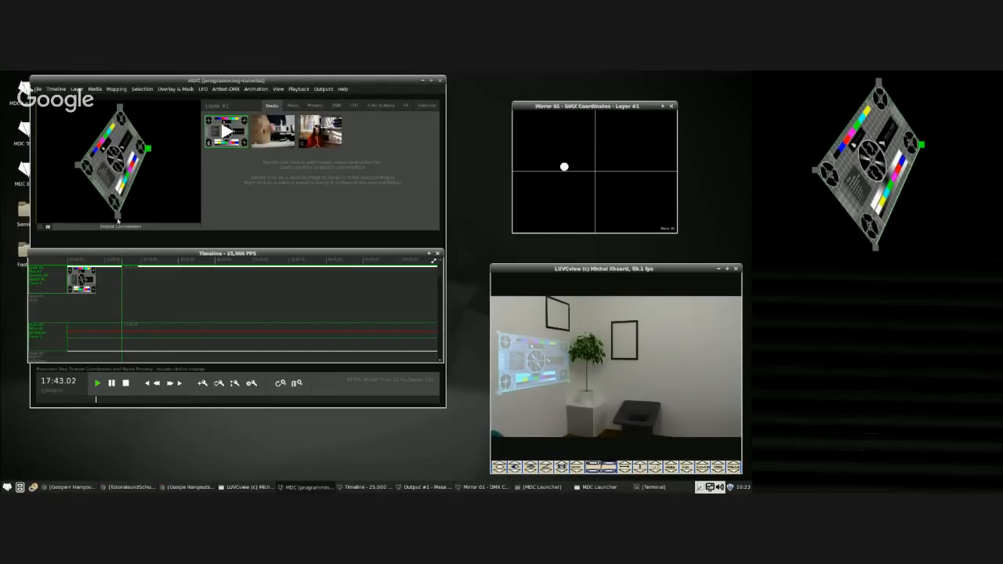
drag(117, 222, 115, 217)
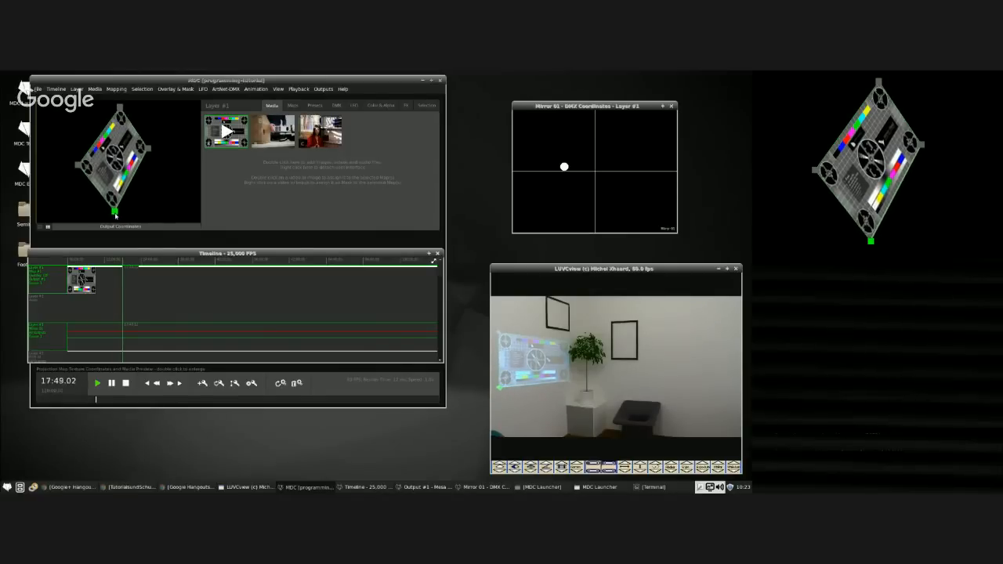
click(291, 105)
click(204, 127)
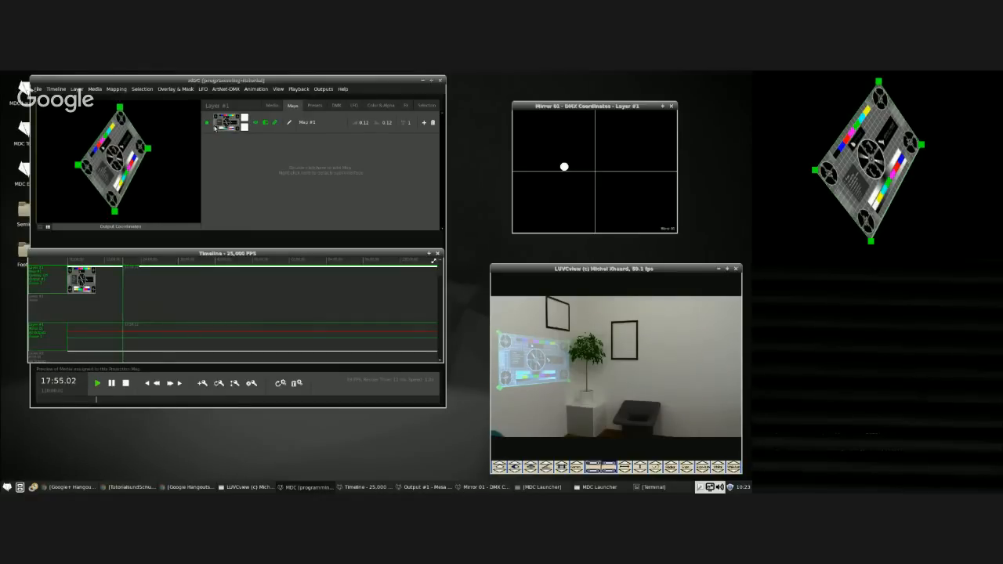
click(273, 106)
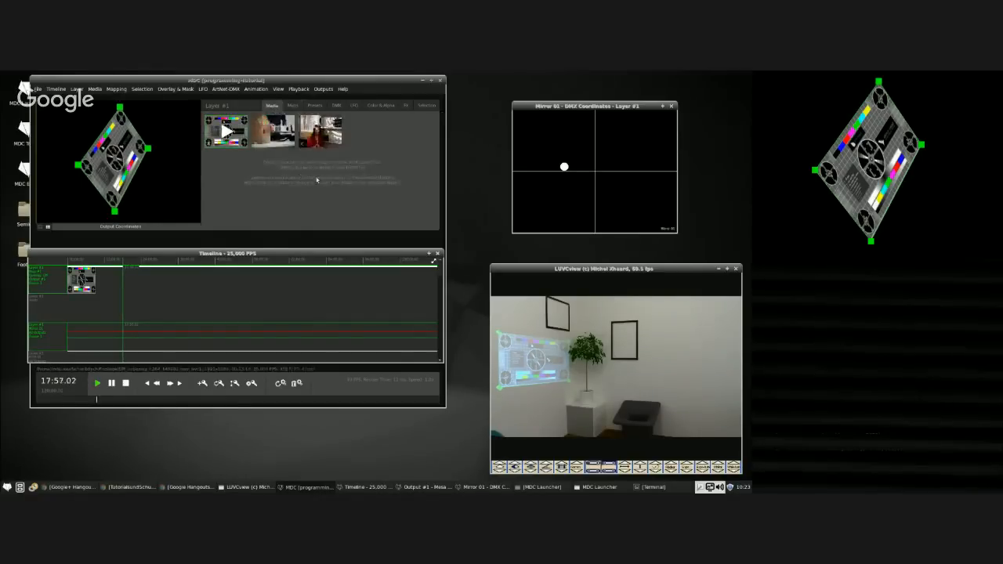
Import b_Schmetterlinge_03.mov from the Footage folder into the layer's media list.
double_click(317, 181)
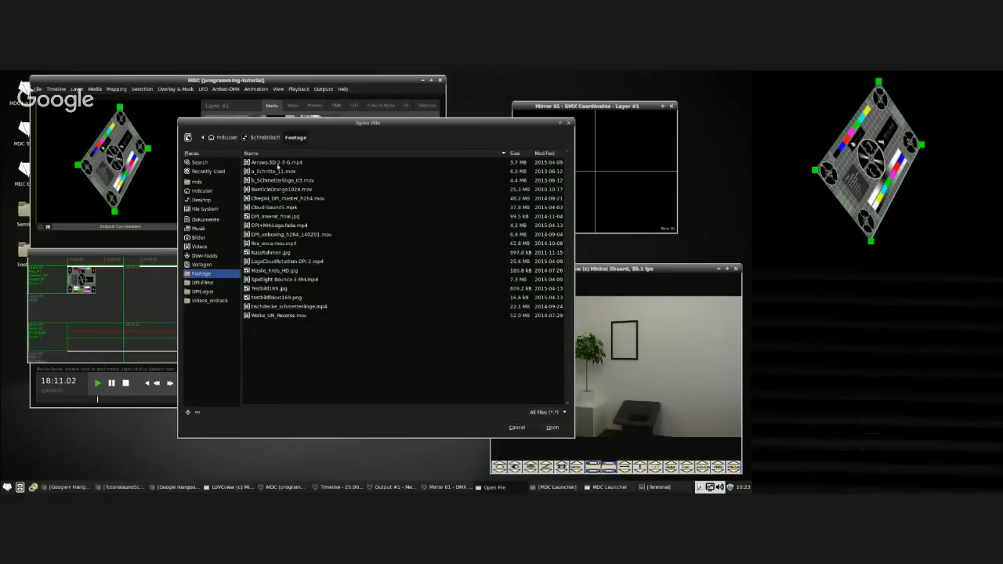
double_click(277, 181)
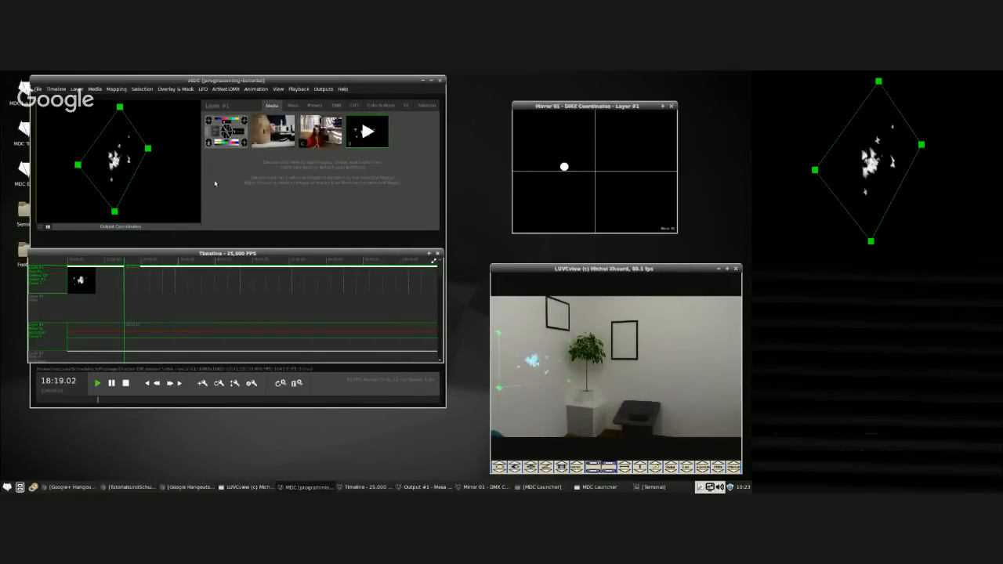
Rename the third Mirror Head preset to 'Butterfly'.
click(311, 108)
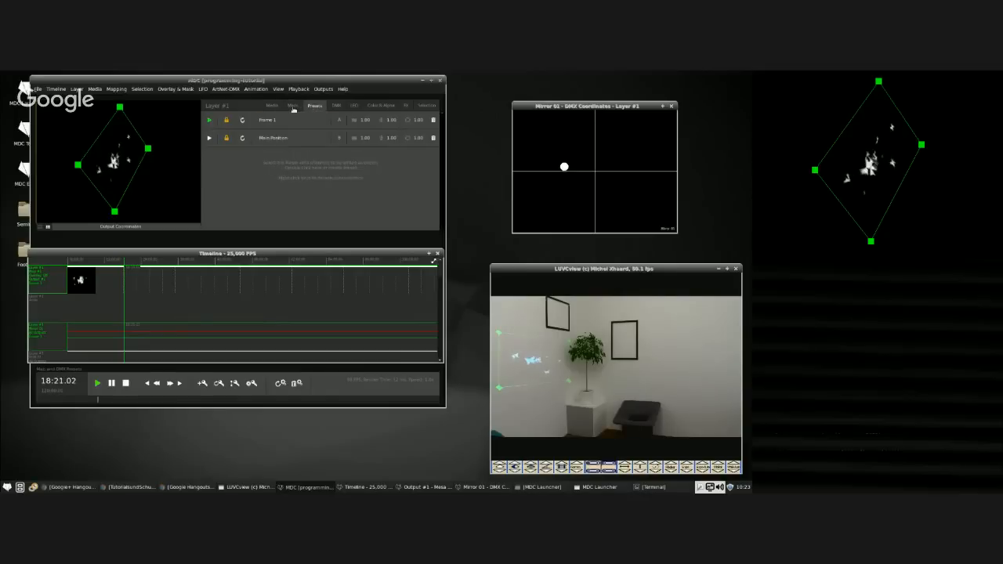
double_click(297, 158)
text(Butt)
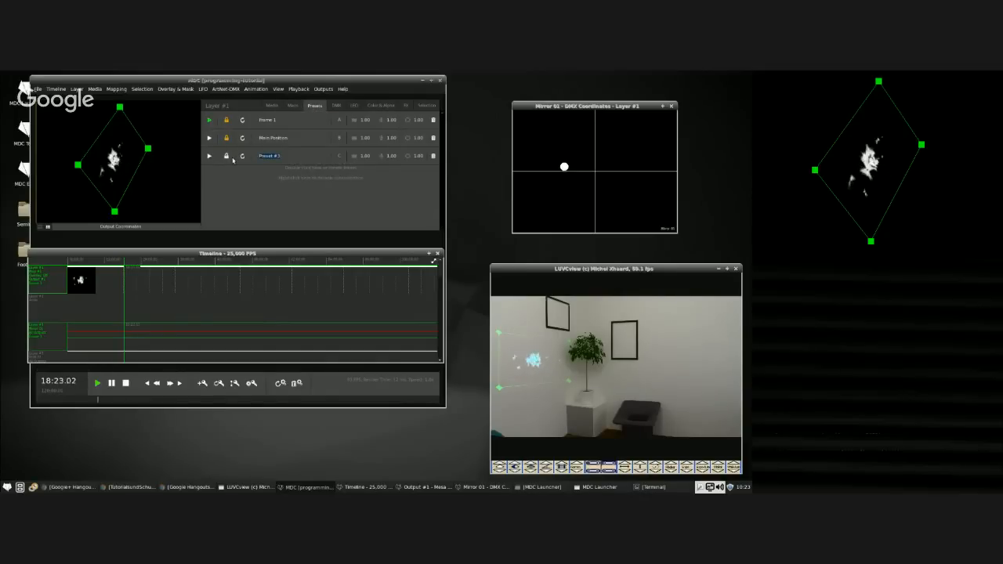
text(erfly)
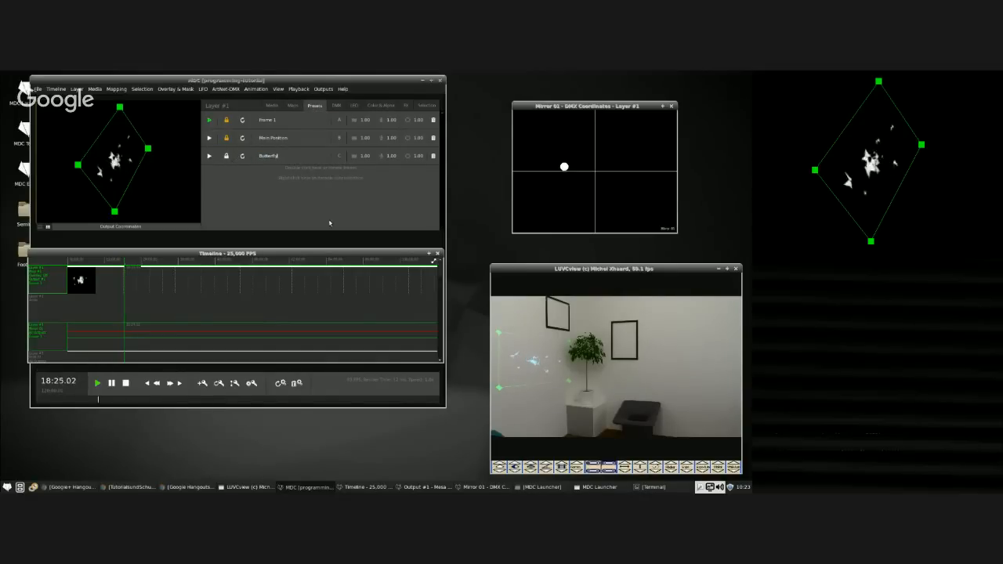
key(Return)
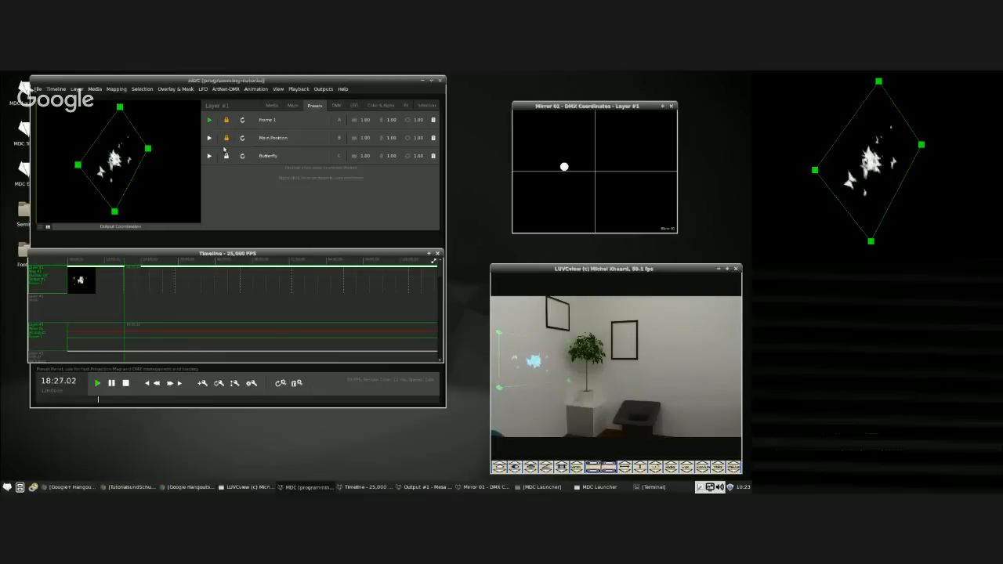
Test the presets by recalling Main Position several times, then Butterfly.
click(209, 138)
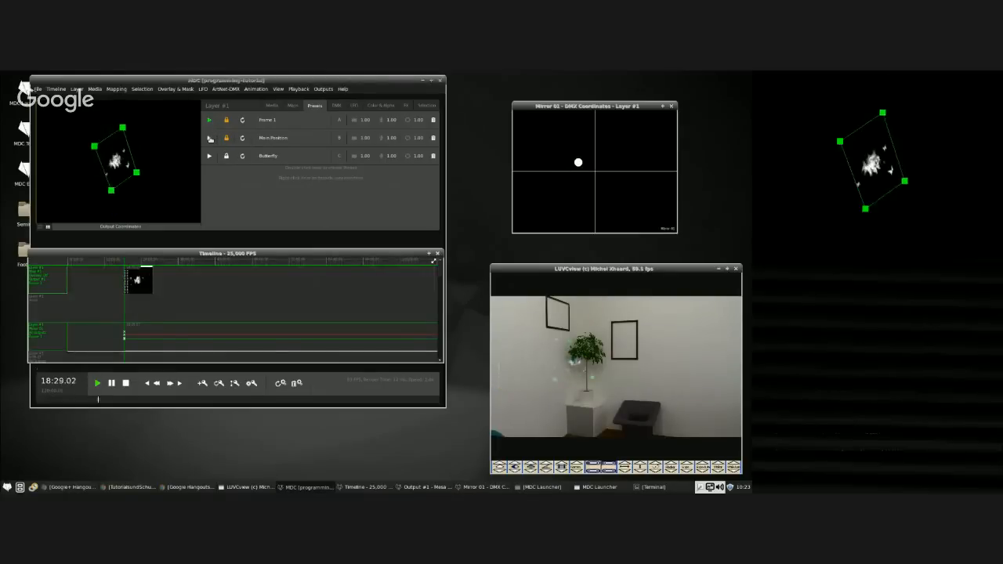
click(210, 138)
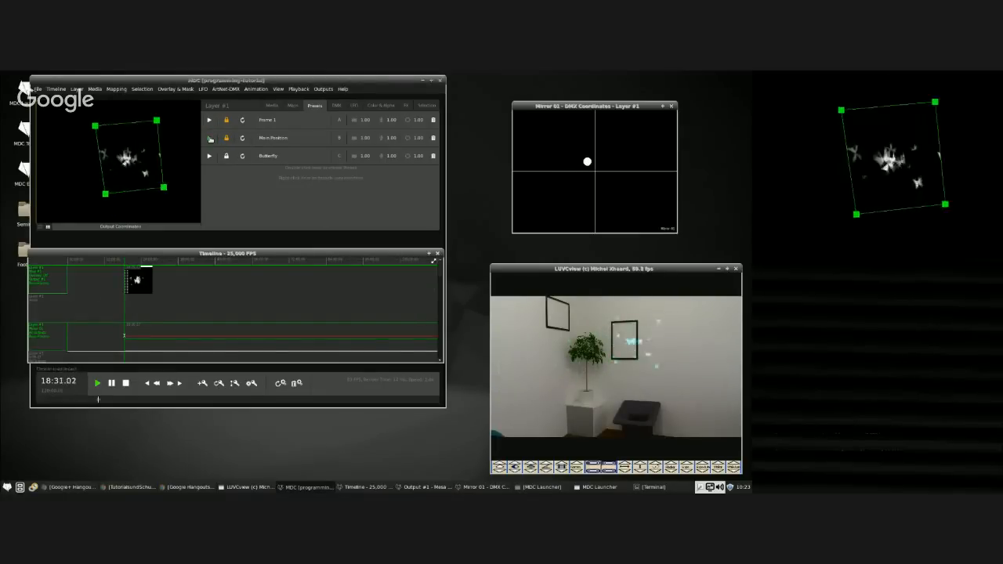
click(209, 138)
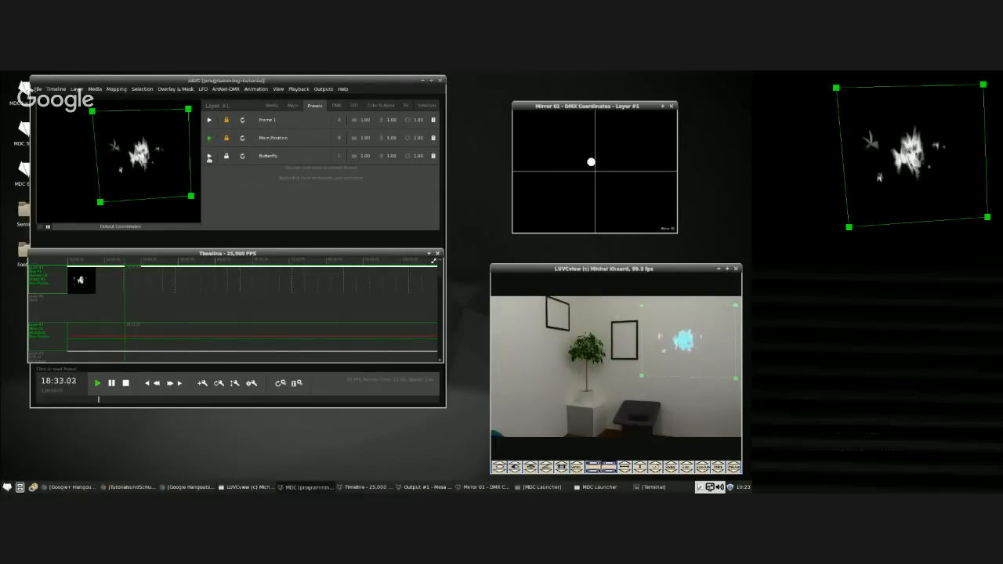
click(209, 157)
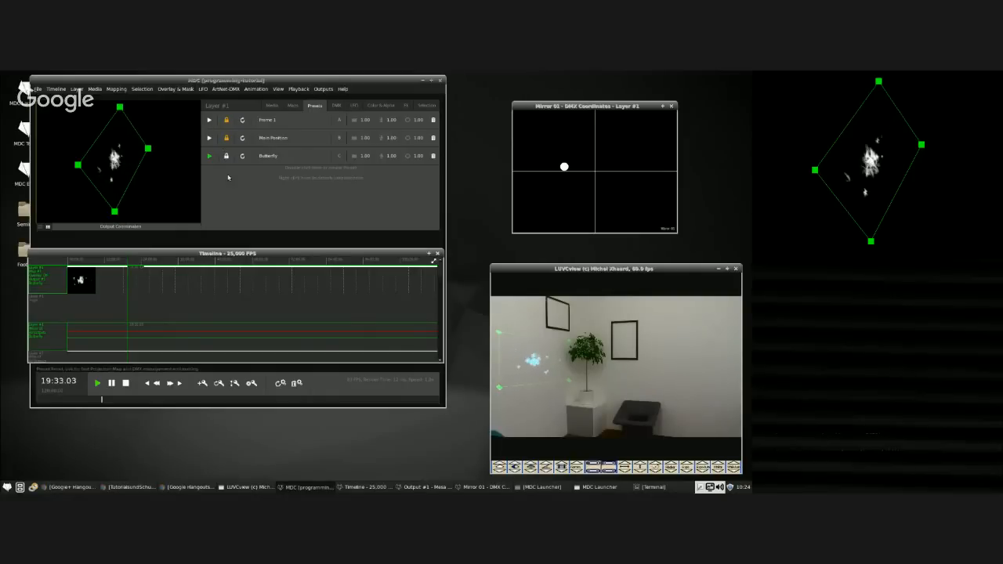
Raise Butterfly's first fade time and compare switching between Main Position and Butterfly.
click(208, 138)
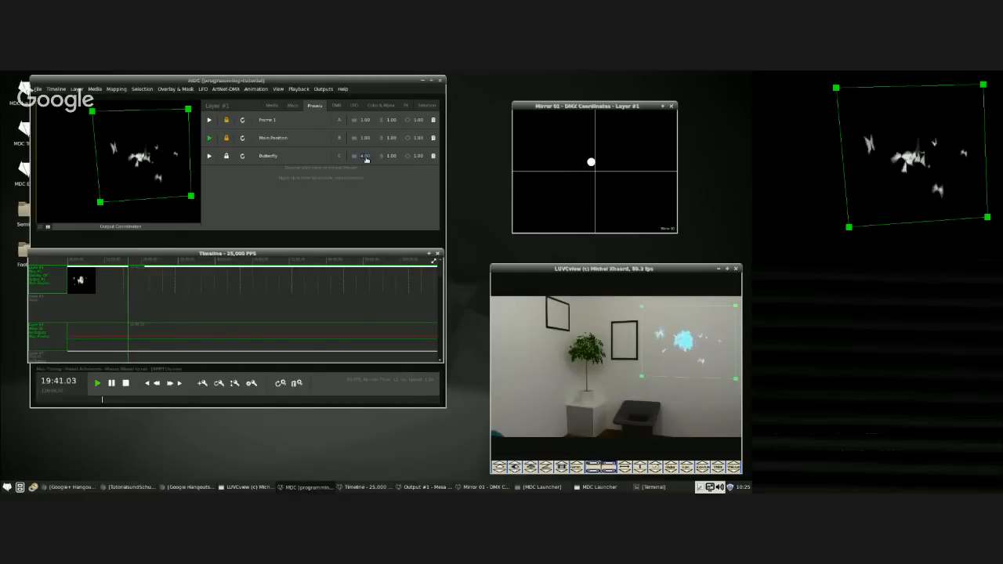
scroll(366, 156, up, 4)
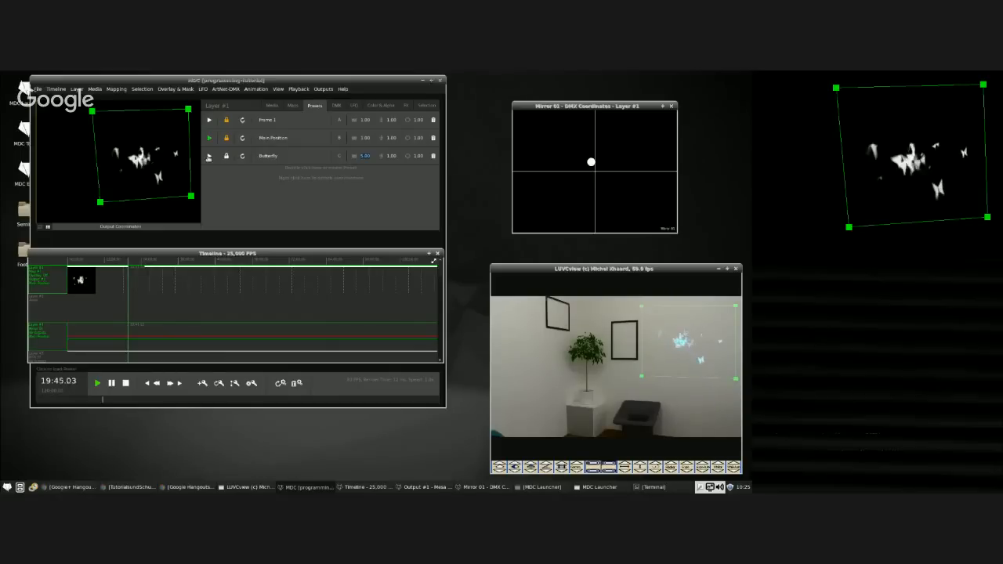
click(209, 156)
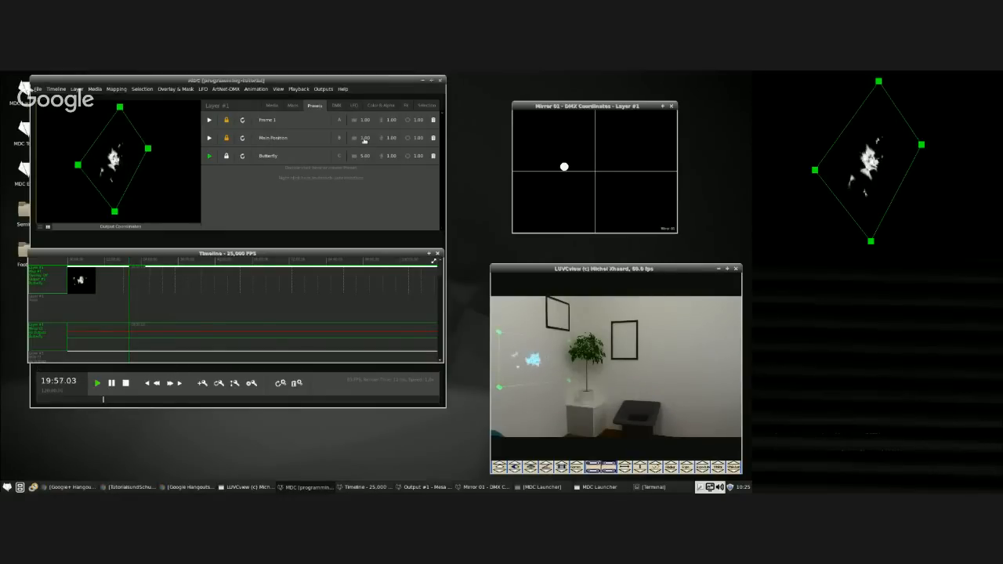
click(210, 137)
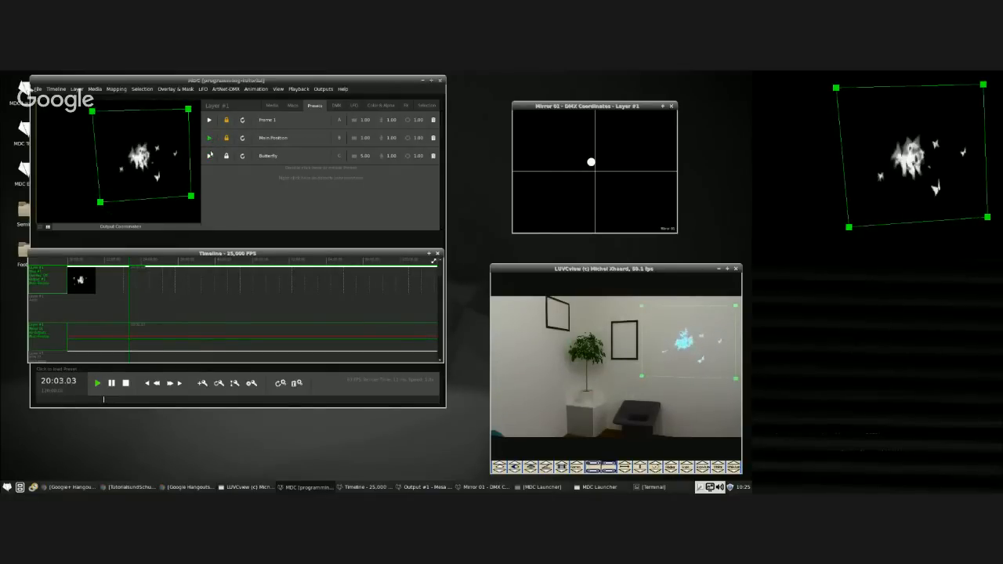
click(209, 156)
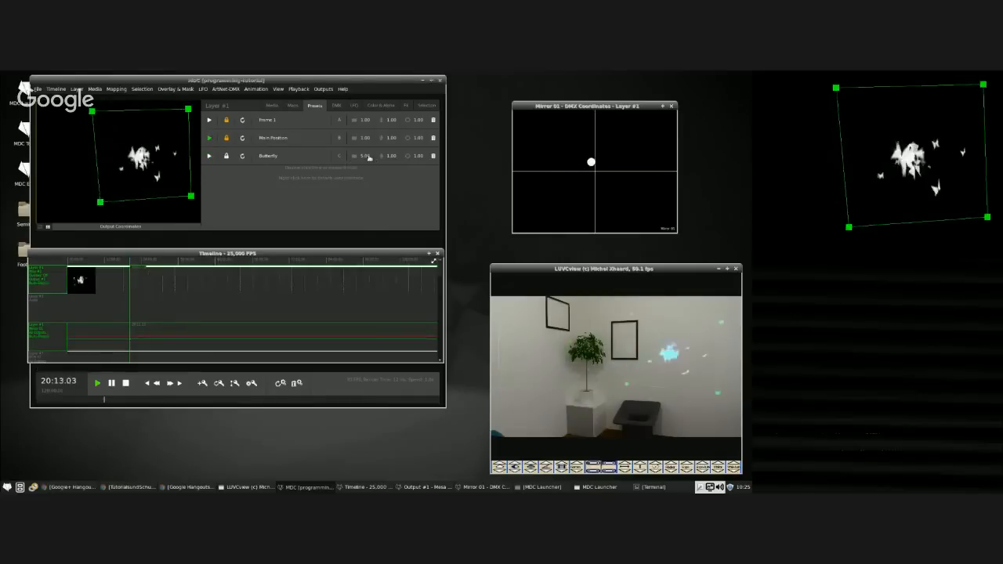
Reset the first fade to 1.00, raise the fade times to 5.00, and test the slow glide.
double_click(365, 156)
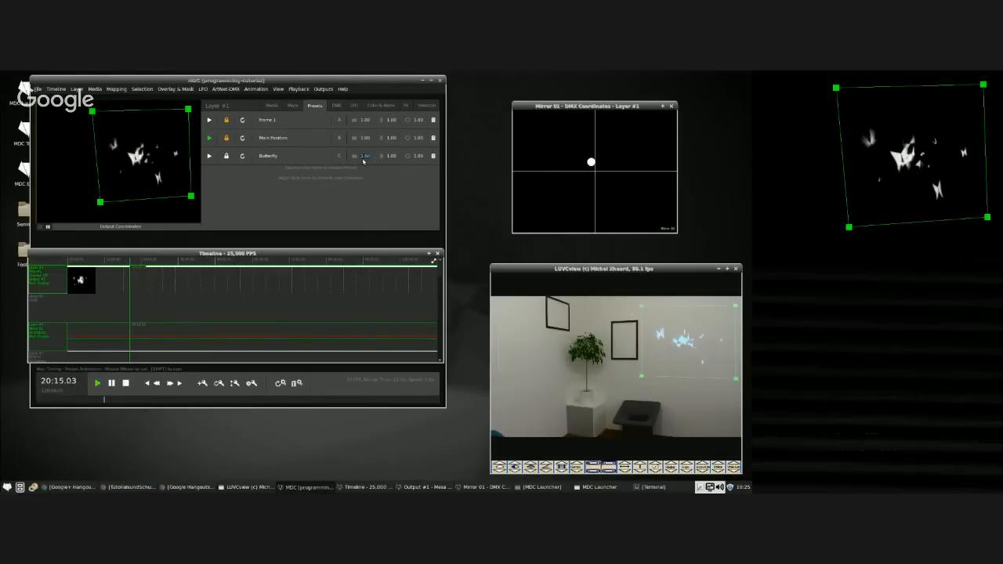
scroll(418, 157, up, 3)
scroll(419, 158, up, 1)
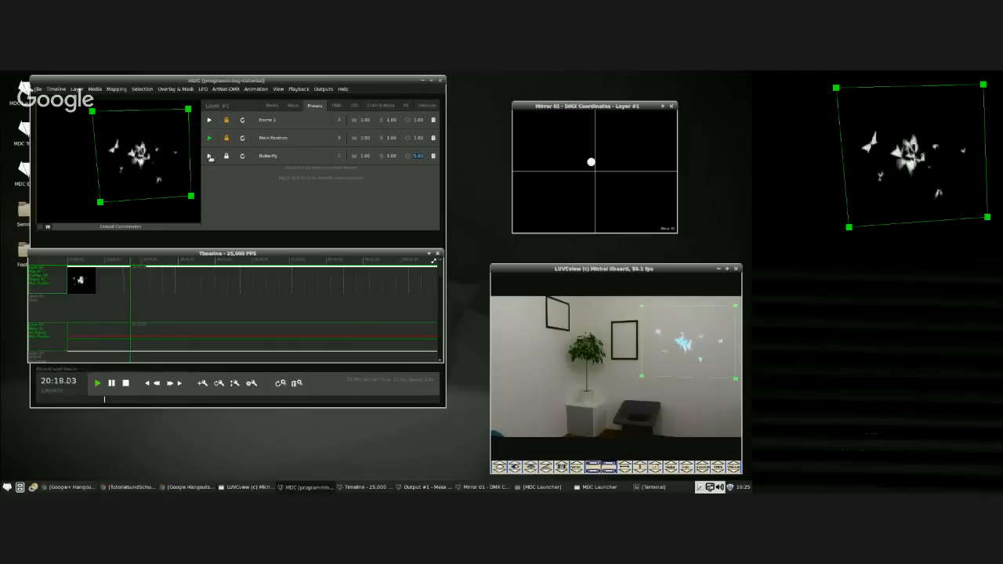
click(210, 156)
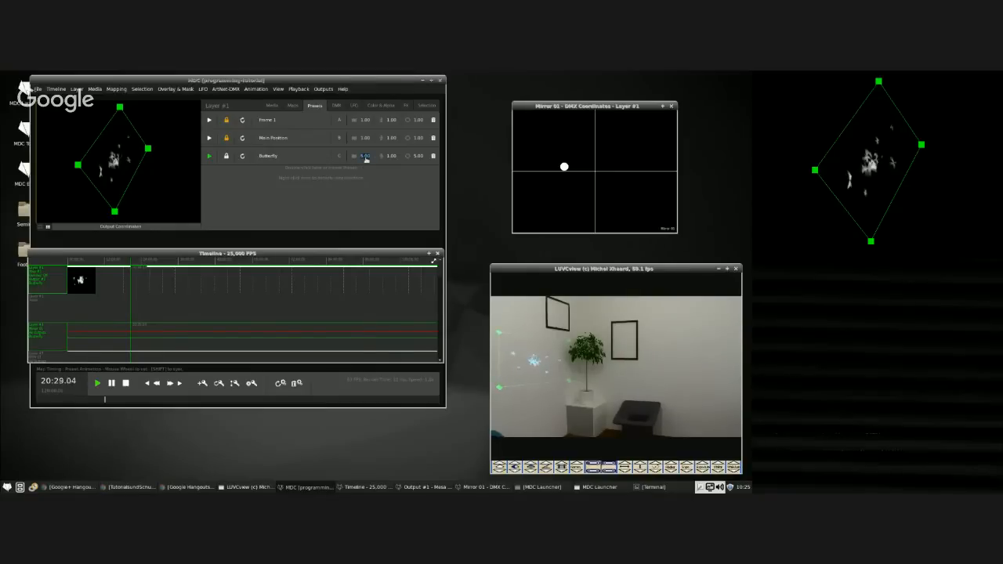
scroll(366, 157, up, 2)
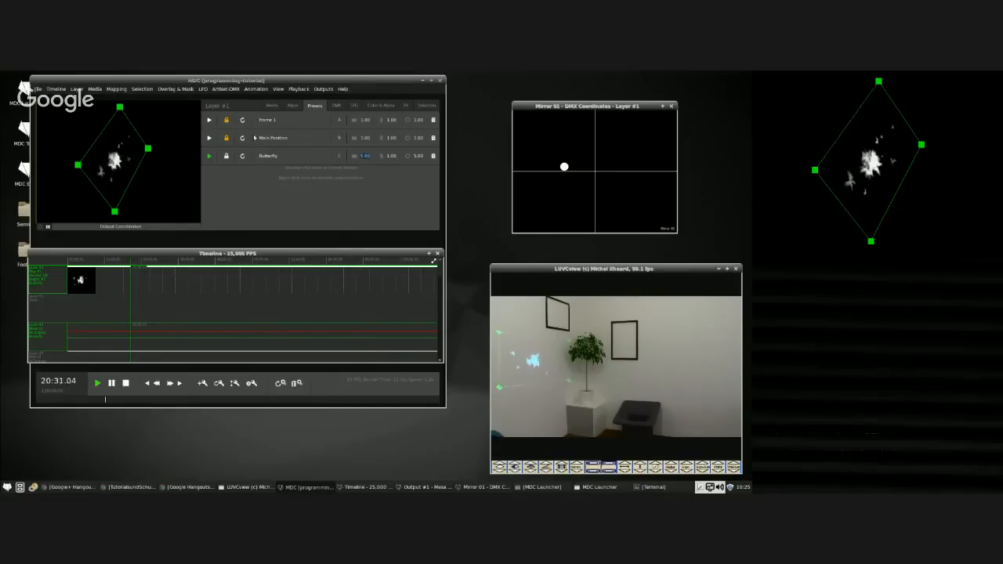
click(209, 137)
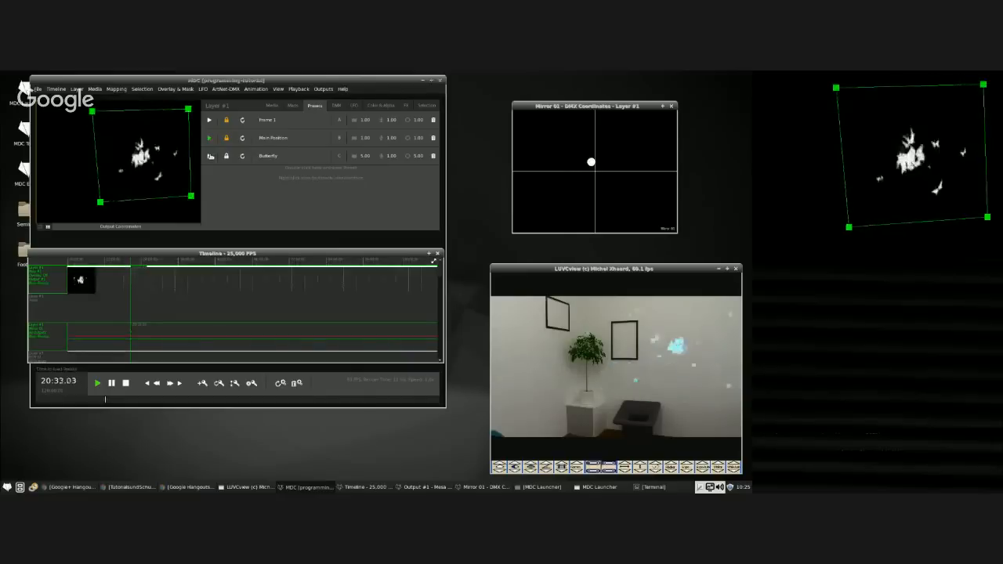
click(209, 156)
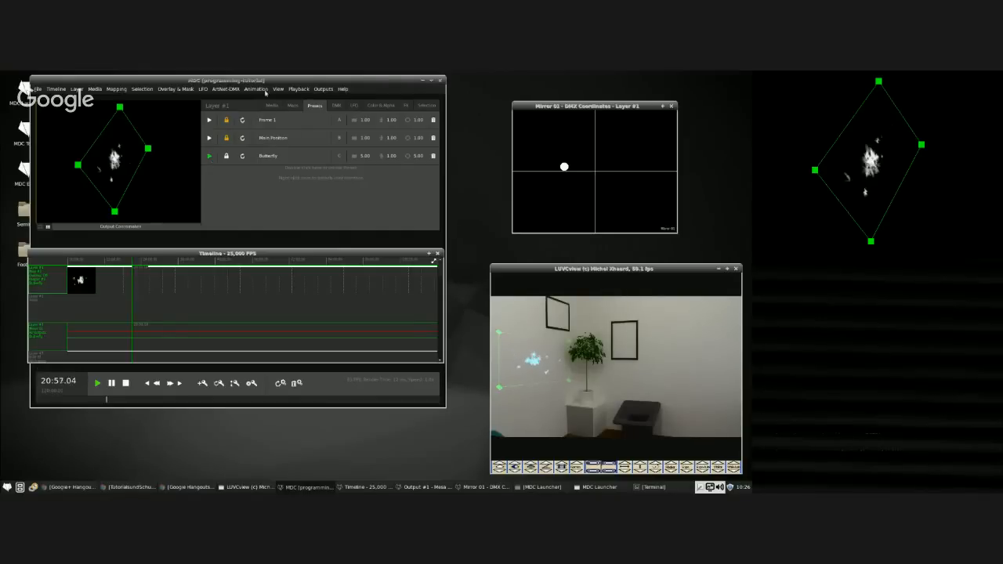
Hide the green mapping handles, then recall Main Position, Butterfly and Frame 1 in turn.
click(289, 110)
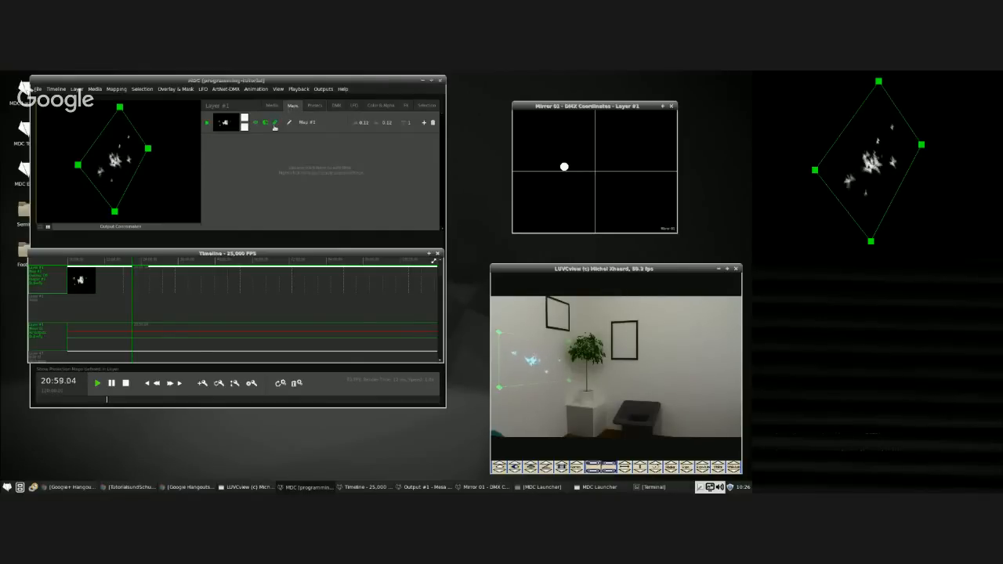
click(265, 124)
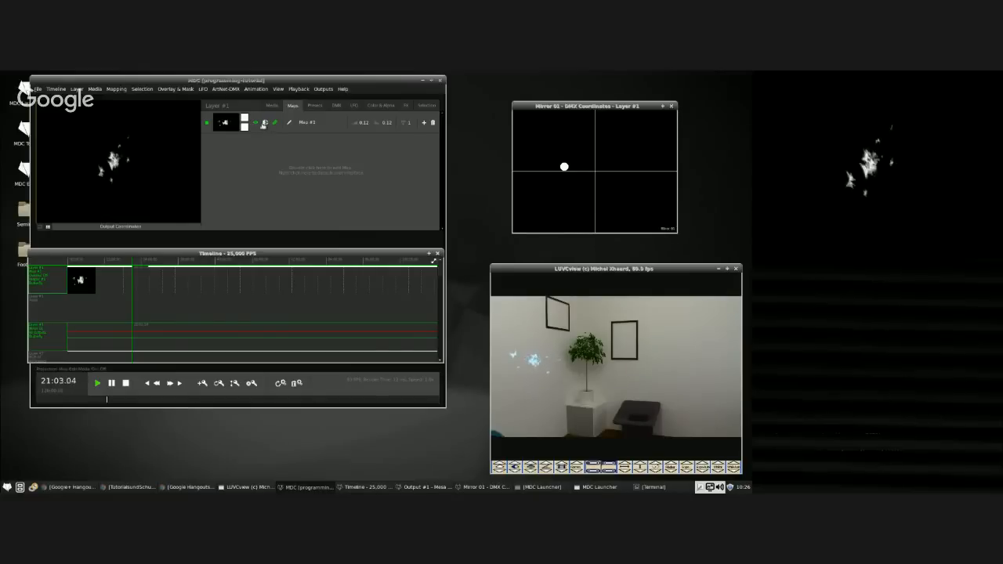
click(315, 106)
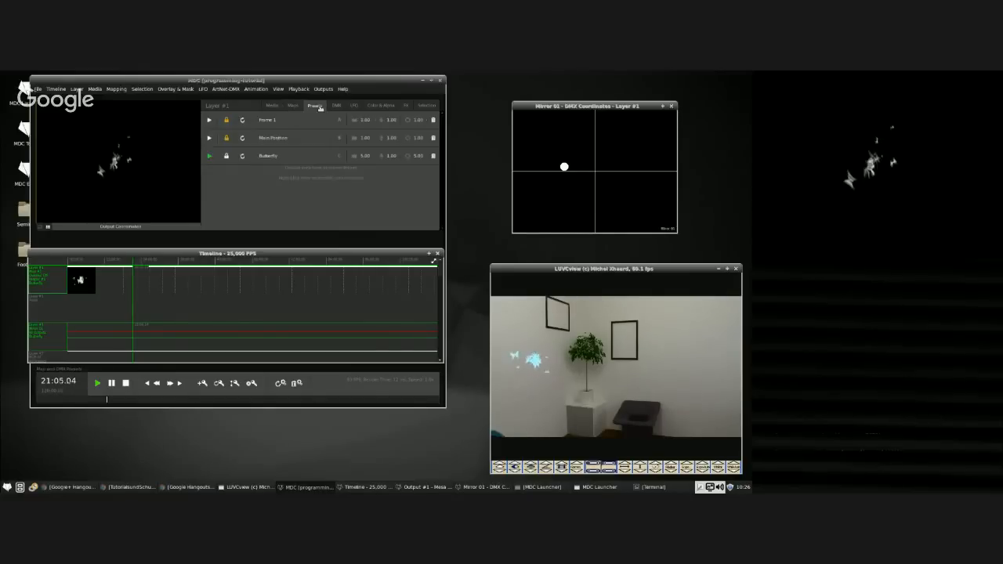
click(209, 138)
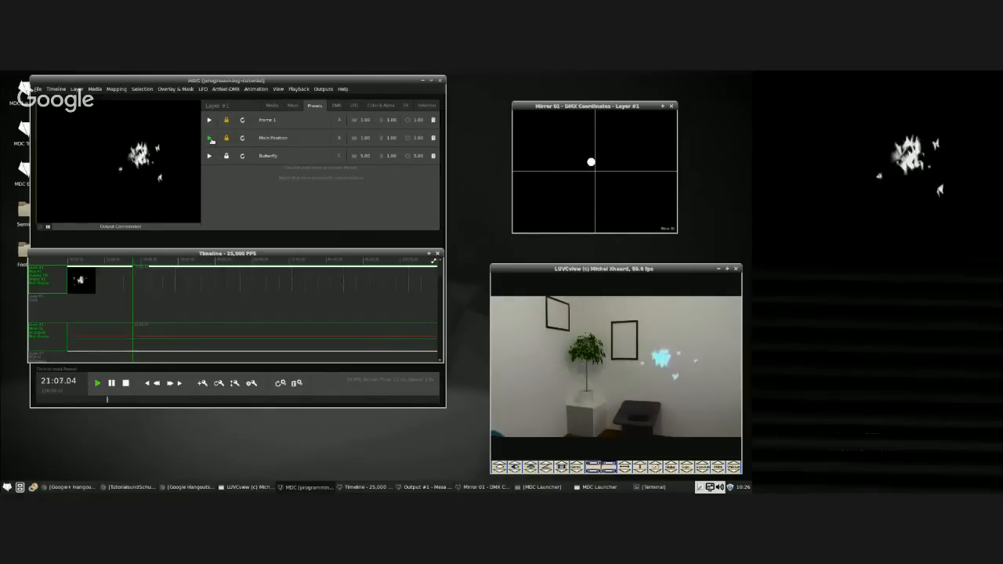
click(209, 156)
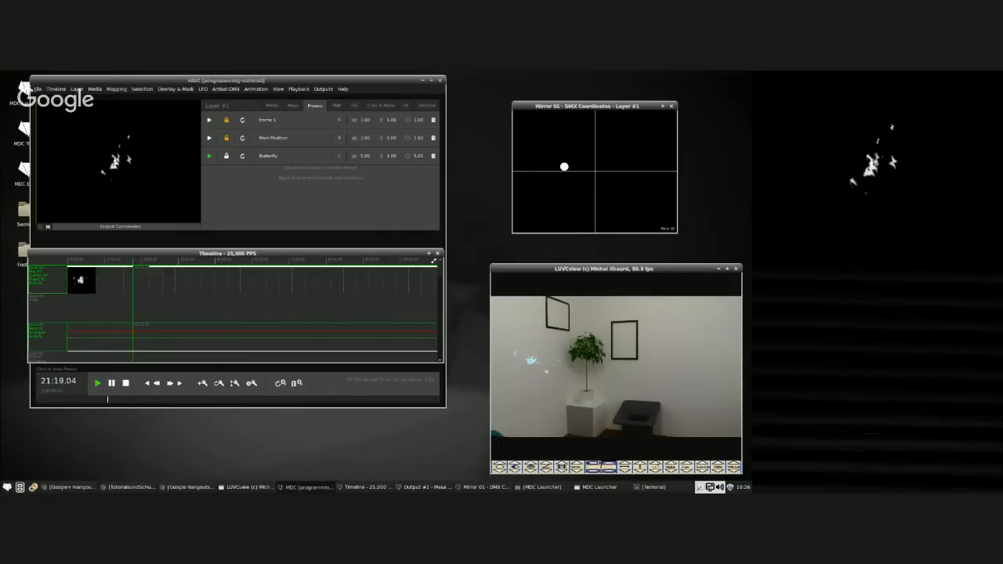
click(209, 119)
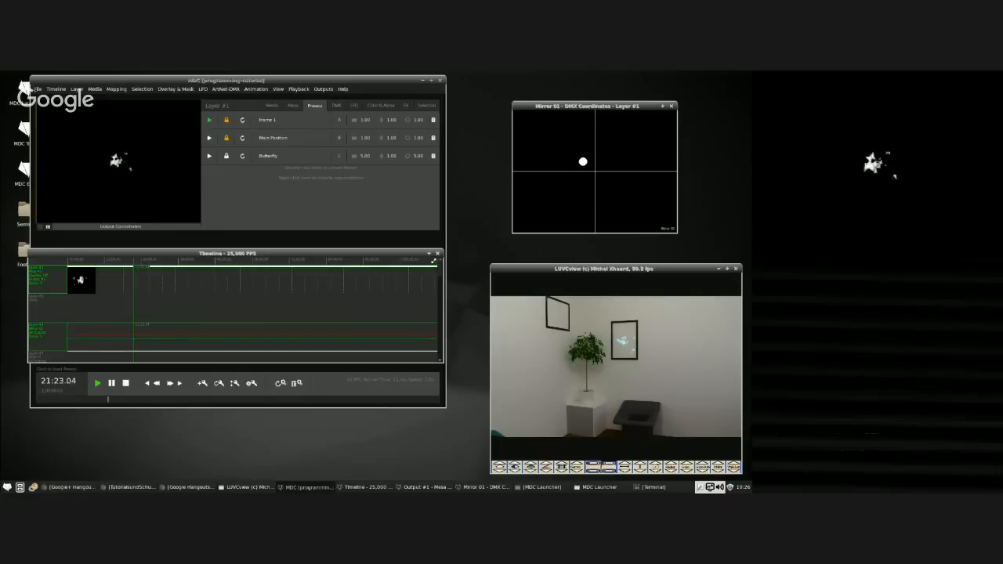
Steer the mirror toward the upper right, then recall Butterfly so the clip glides back.
click(210, 156)
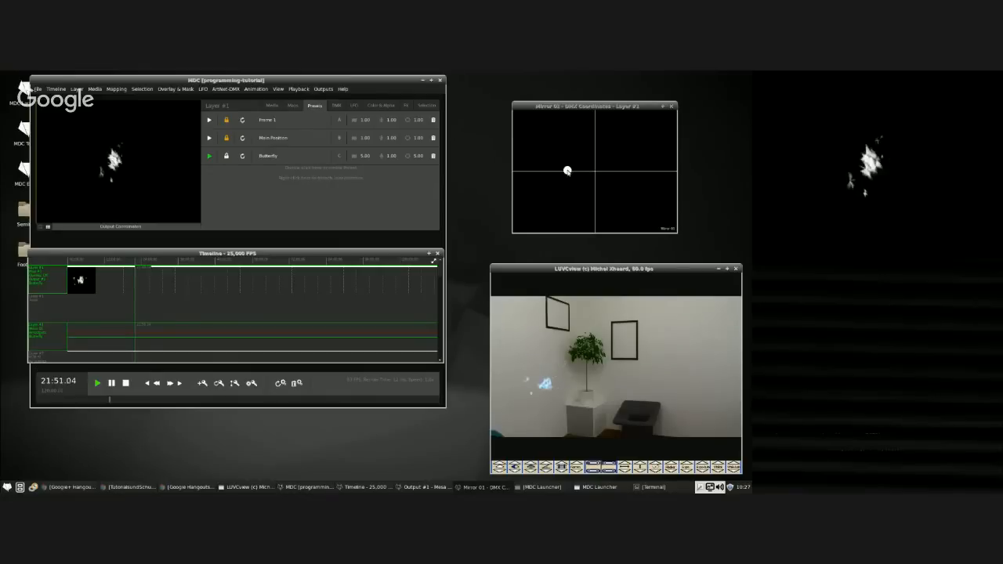
click(210, 156)
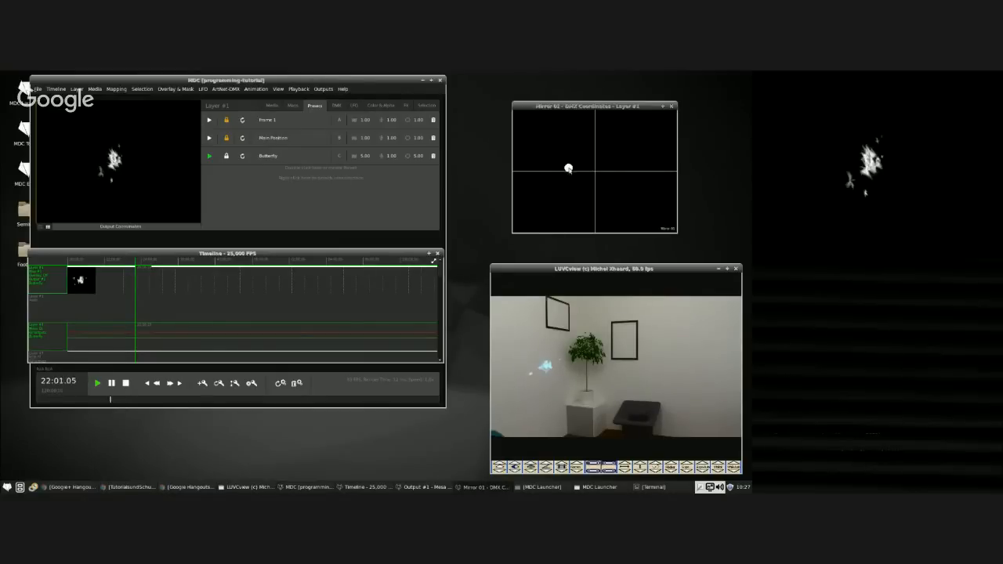
drag(574, 172, 600, 159)
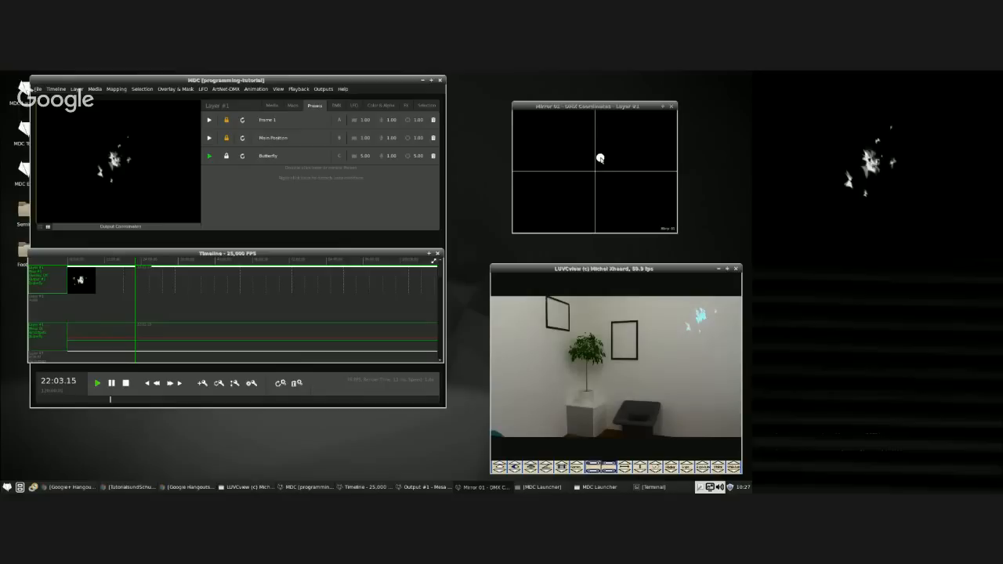
click(210, 156)
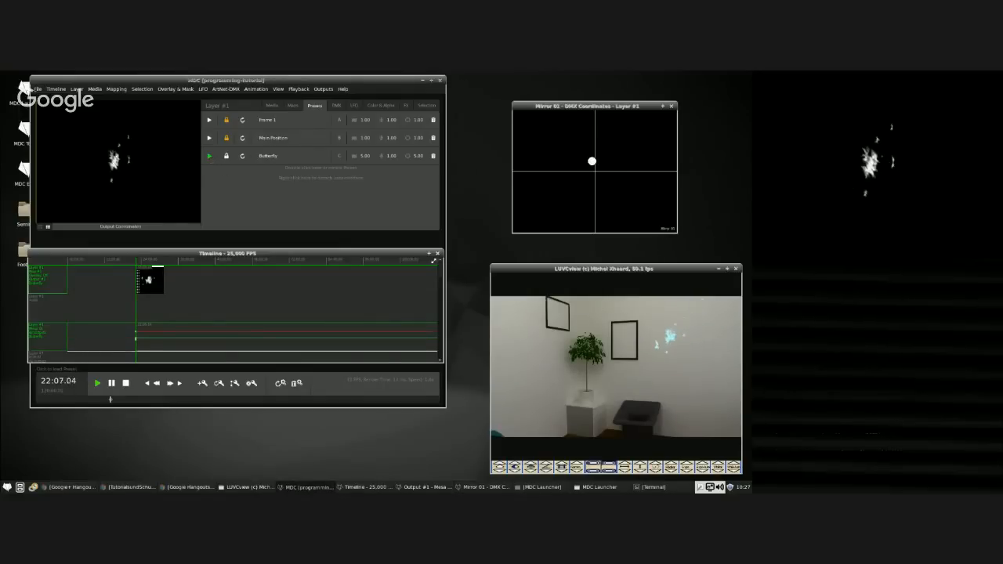
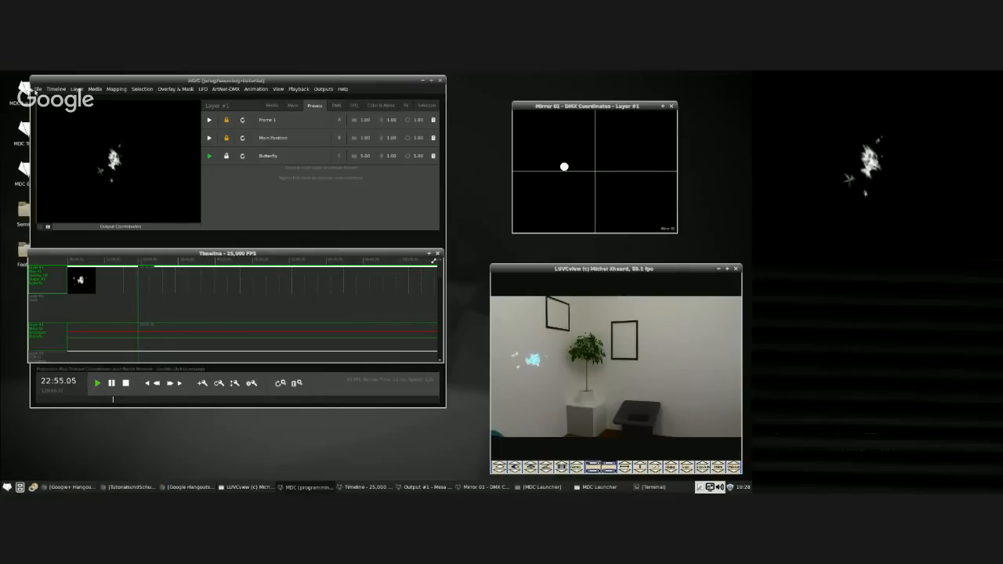
Recall the Frame 1 preset on the layer and look at its media clips.
click(36, 88)
click(193, 144)
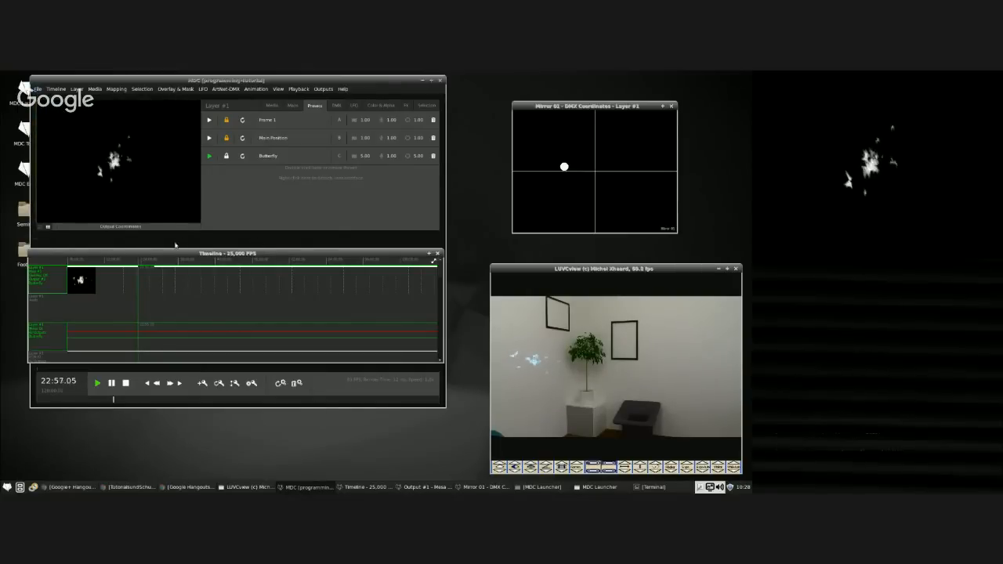
click(209, 120)
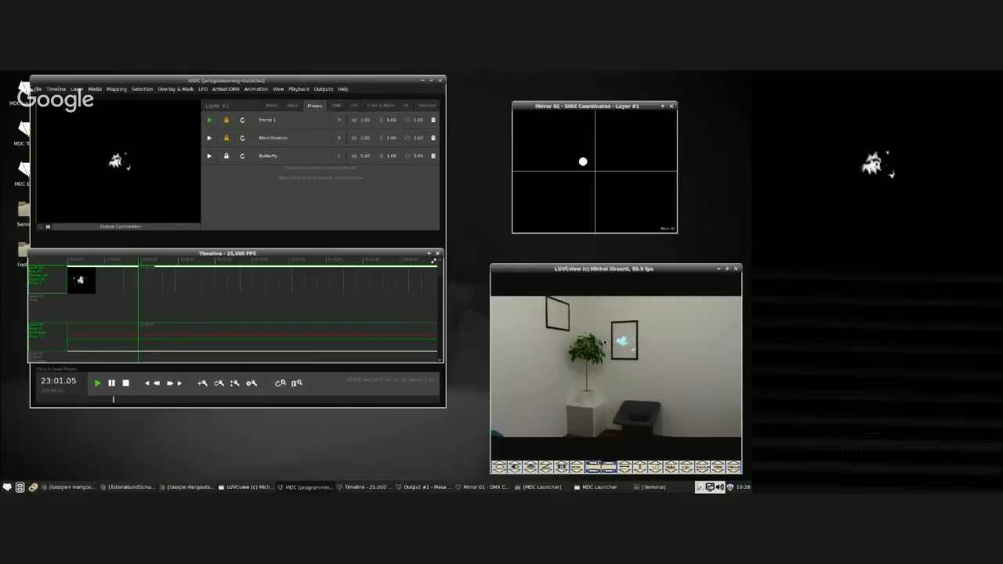
click(272, 105)
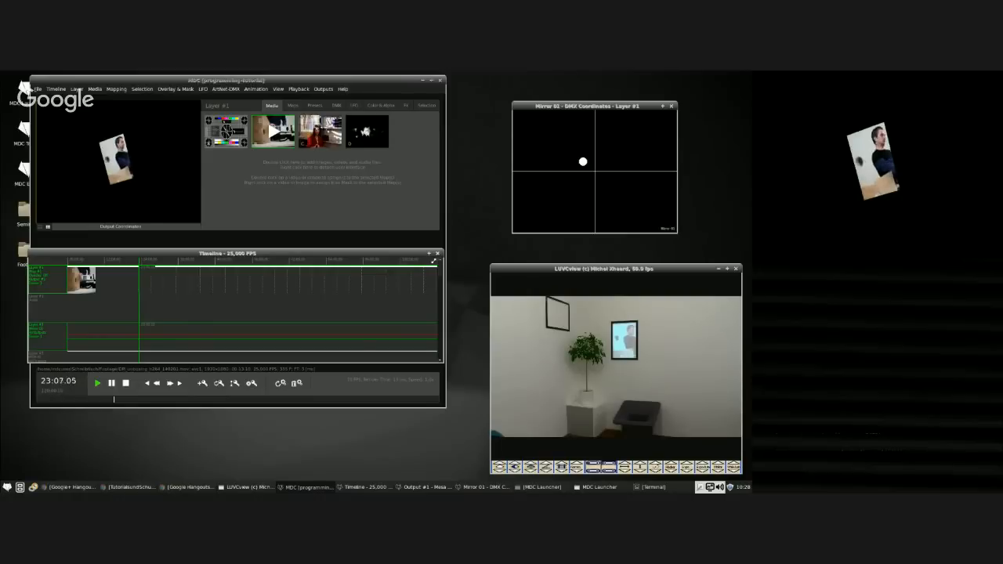
Recall the Main Position preset, then bring the layer's media clip library back up.
click(316, 106)
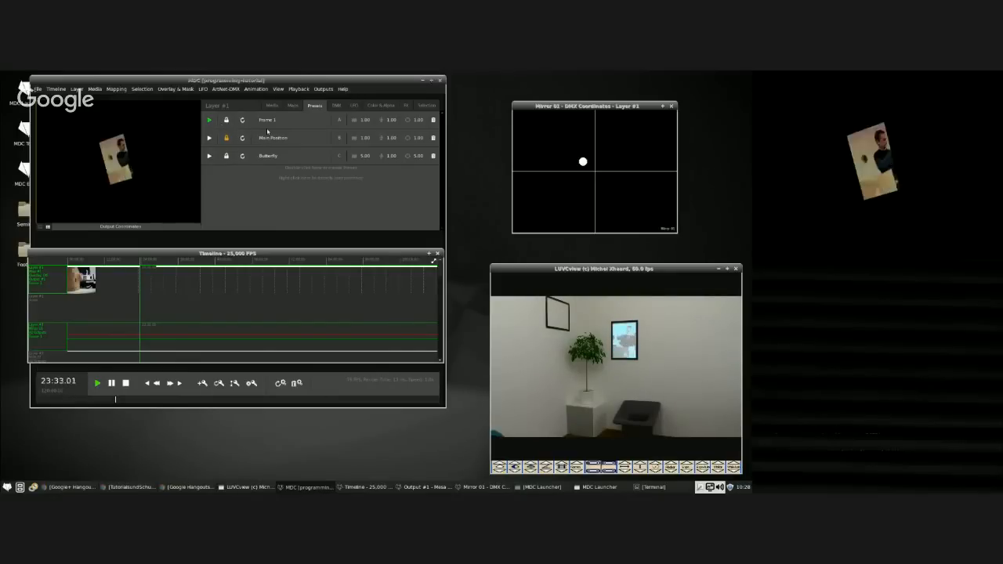
click(209, 139)
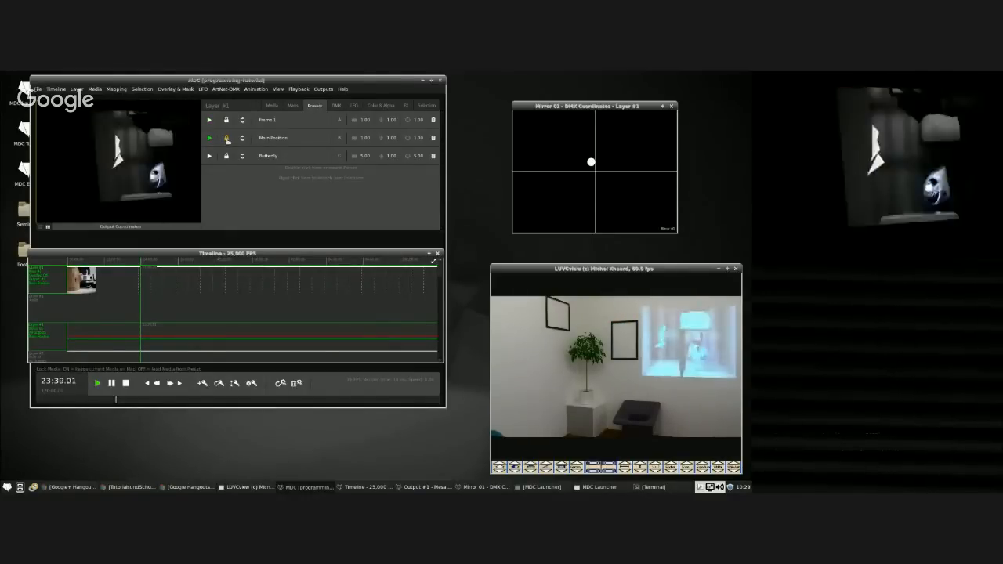
click(272, 105)
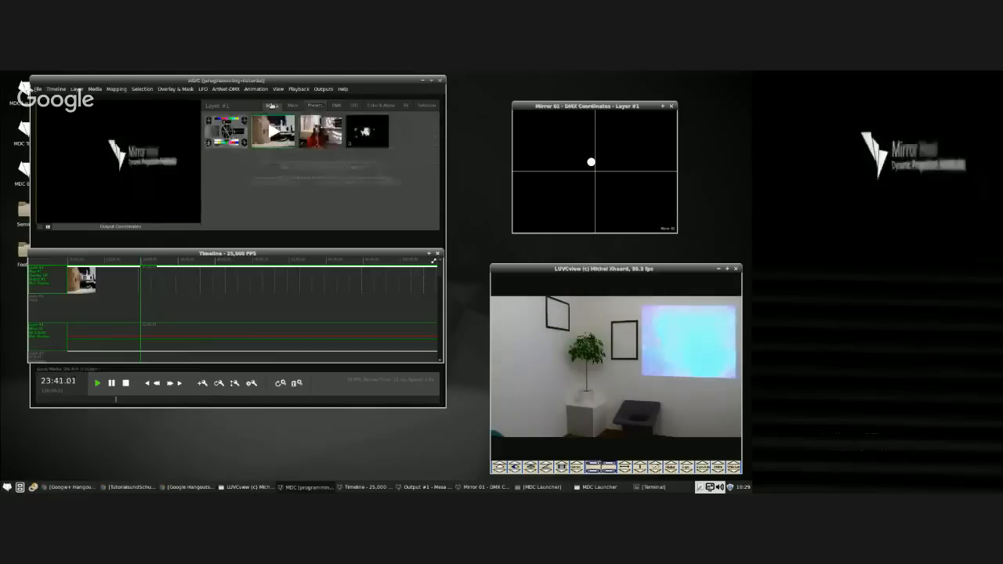
Play the third media clip, then run the Frame 1, Main Position and Butterfly presets.
click(322, 140)
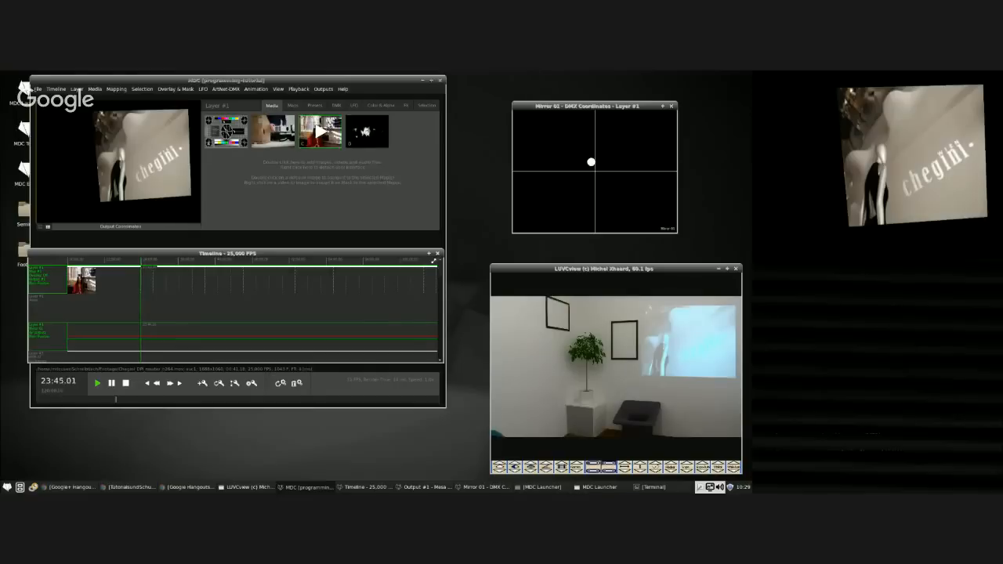
click(313, 105)
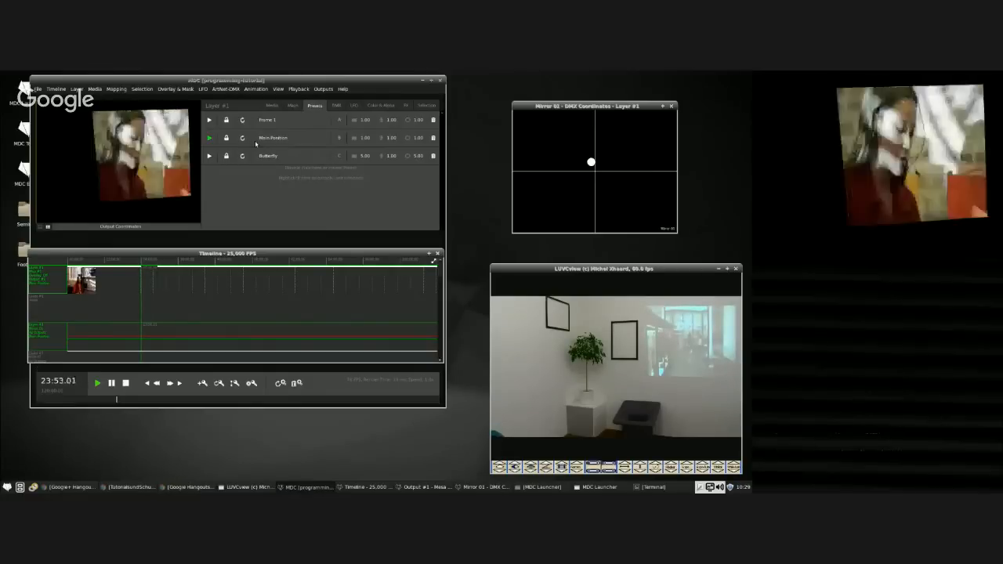
click(210, 122)
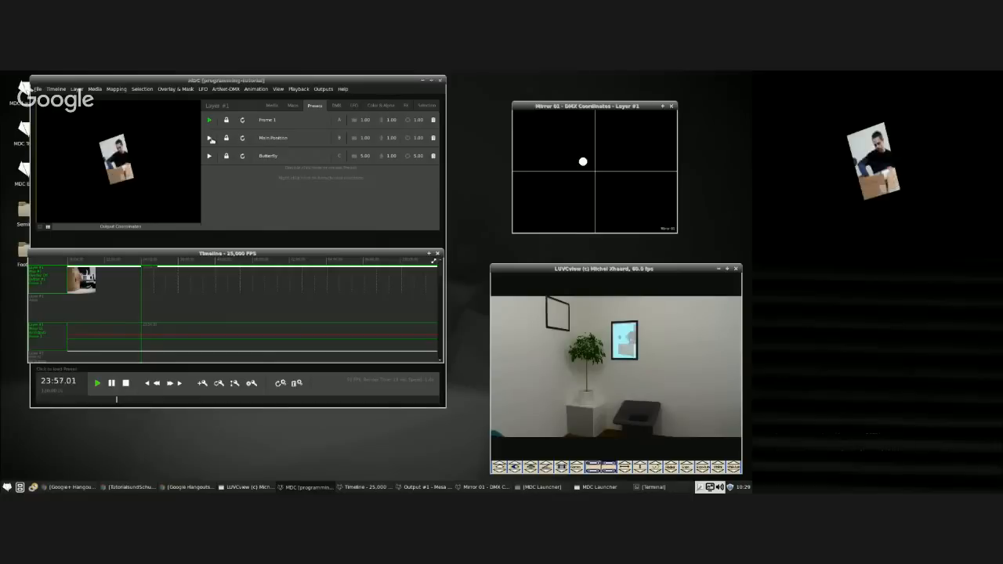
click(210, 138)
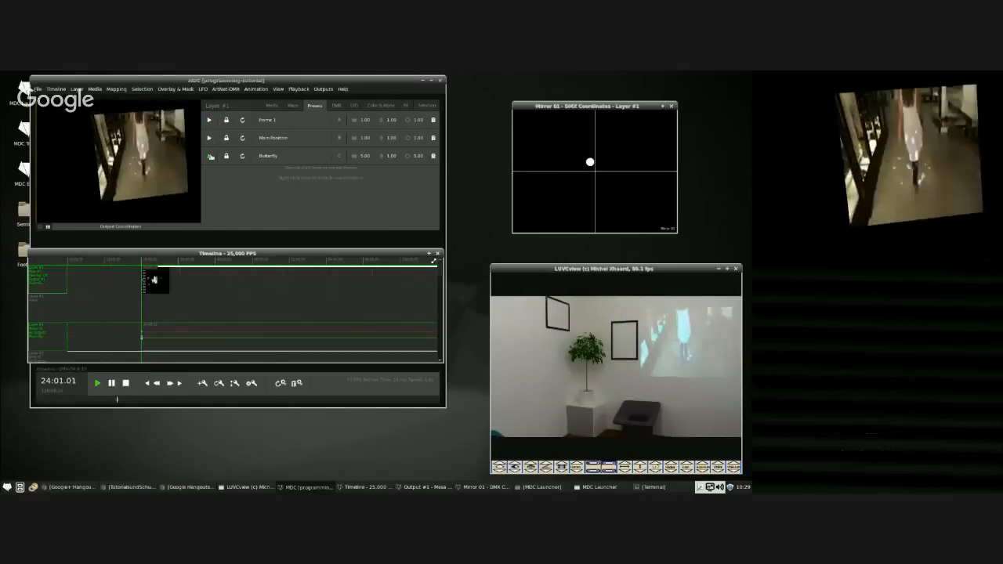
click(210, 156)
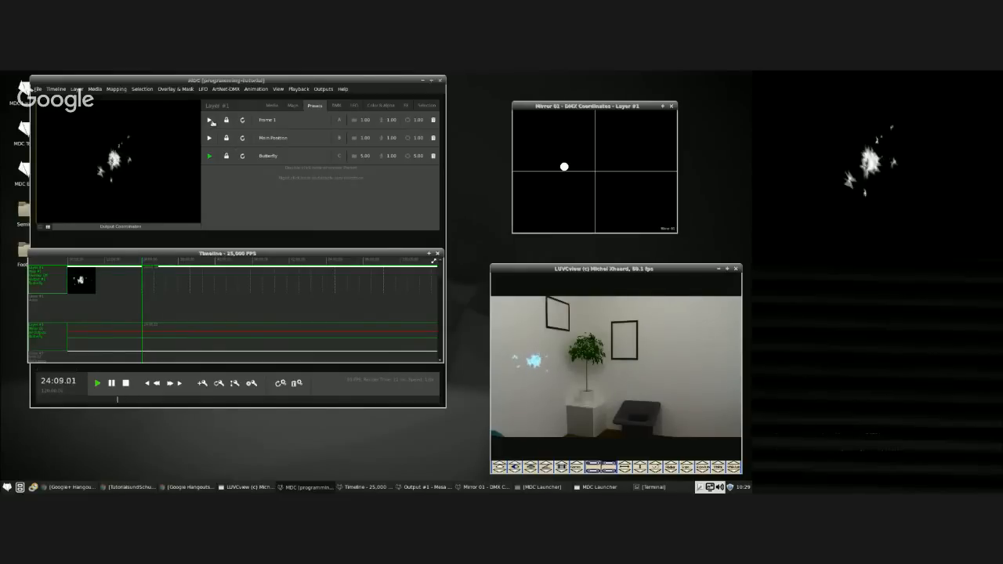
Recall Frame 1 and Main Position again, then show the layer's DMX channel values.
key(a)
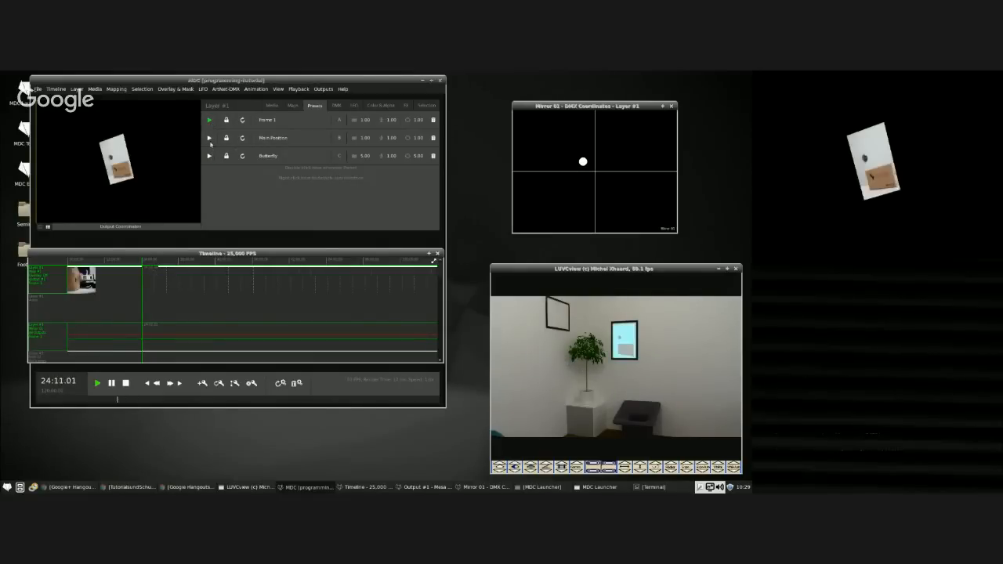
click(210, 137)
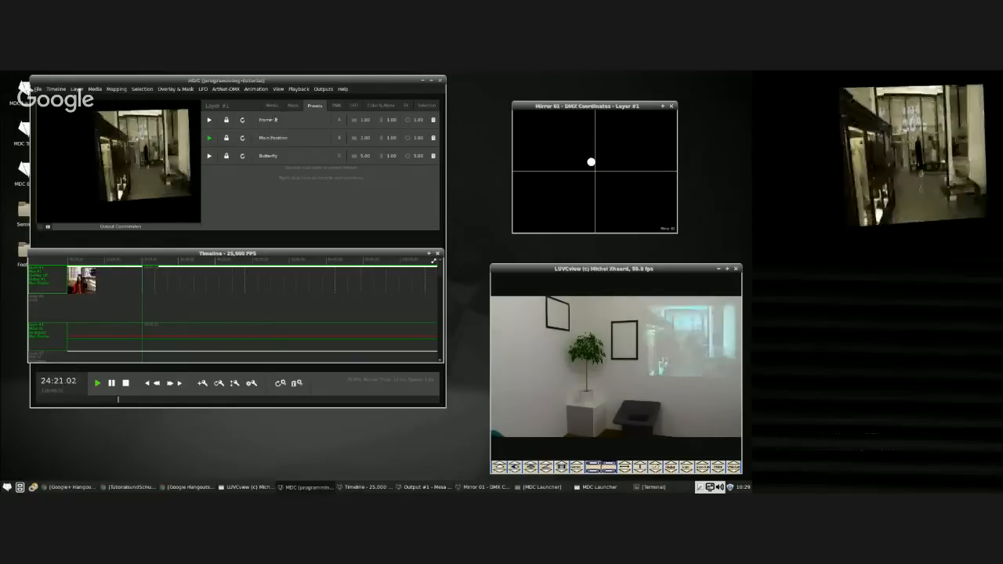
click(209, 139)
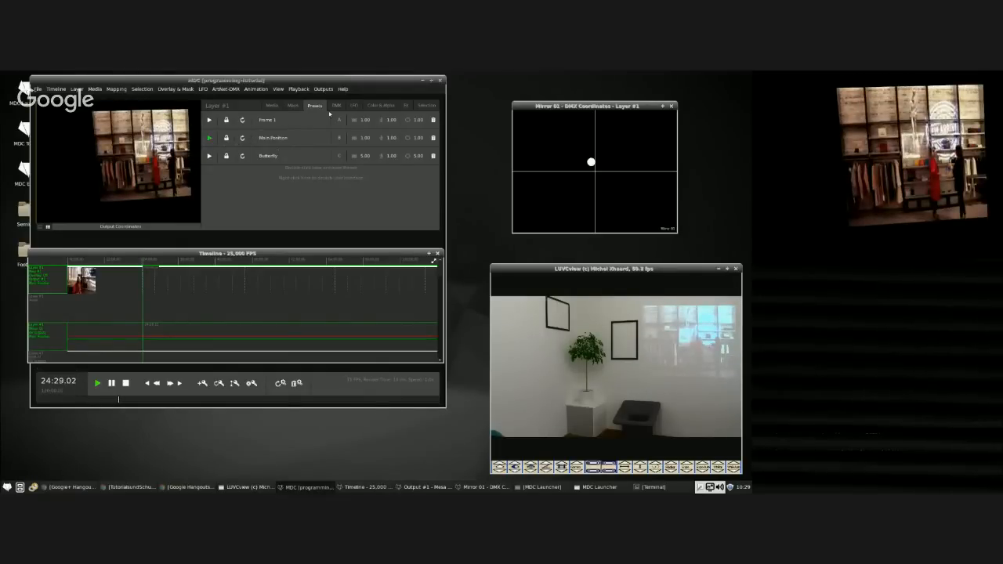
click(336, 105)
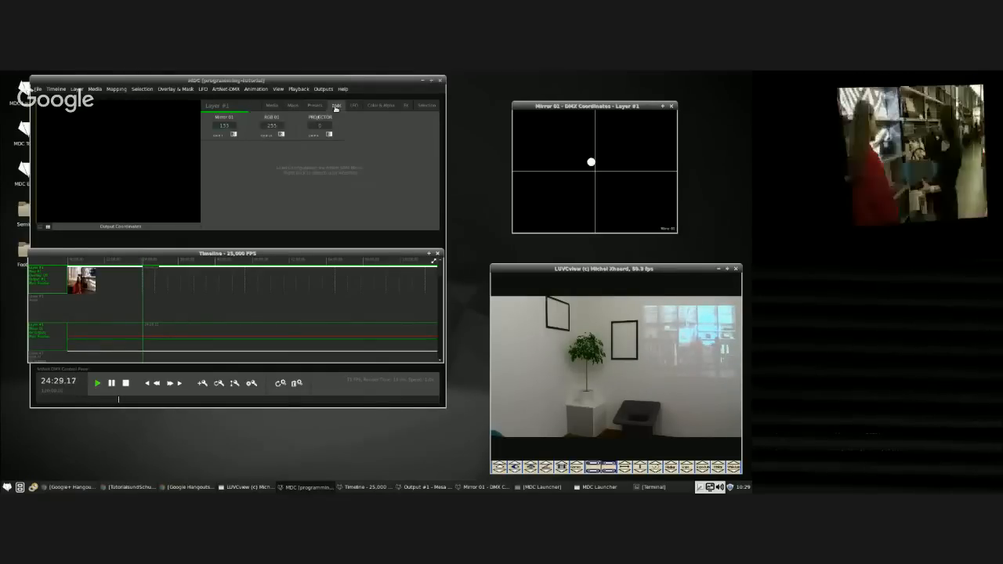
Switch on Mirror 01's Black when Move, recall Frame 1, and toggle the option again.
click(231, 134)
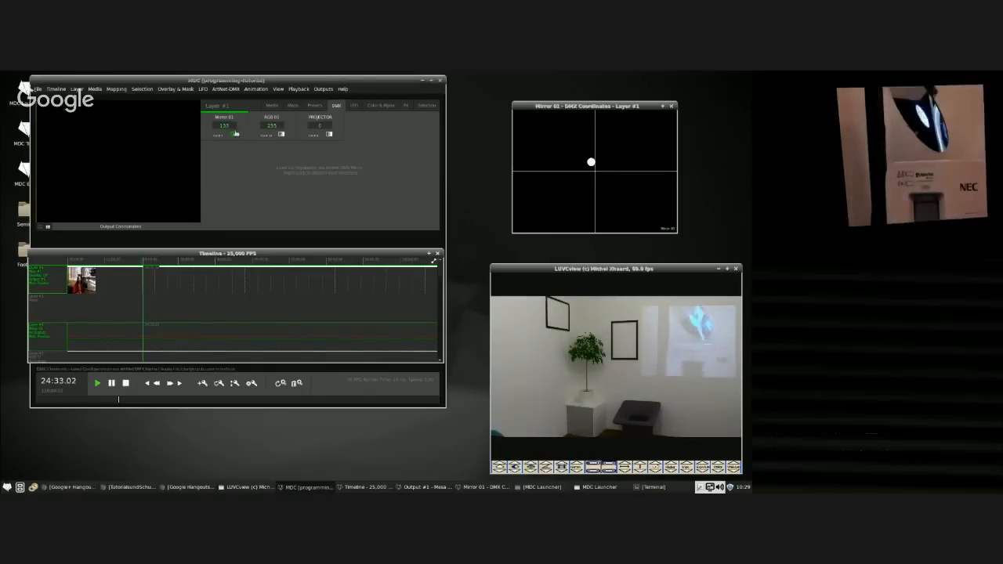
click(314, 105)
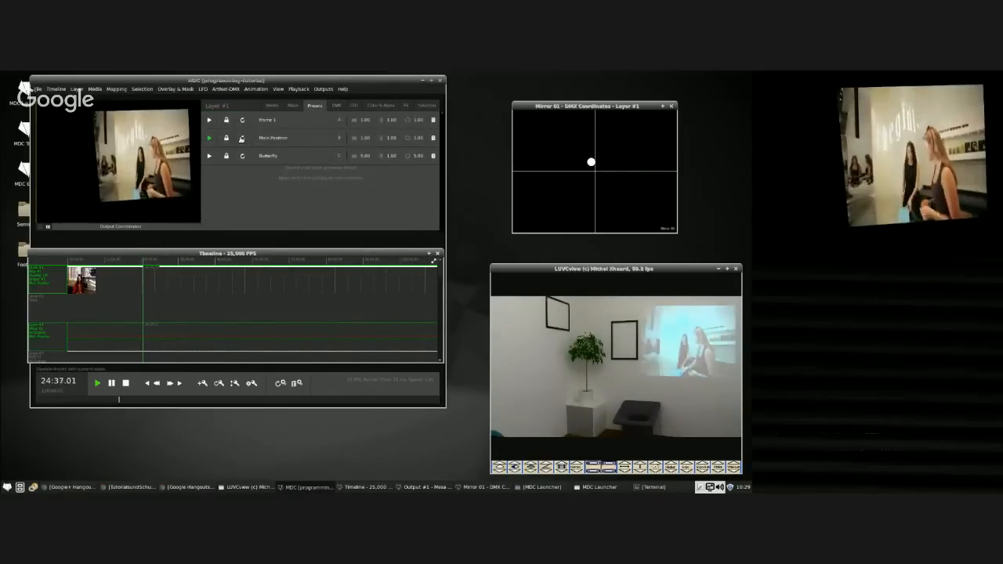
click(209, 120)
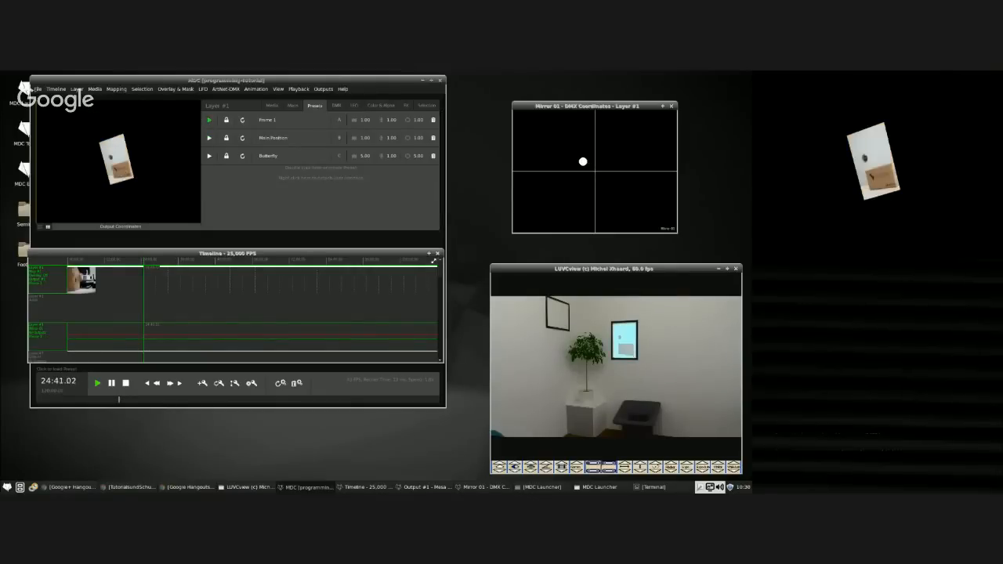
click(336, 105)
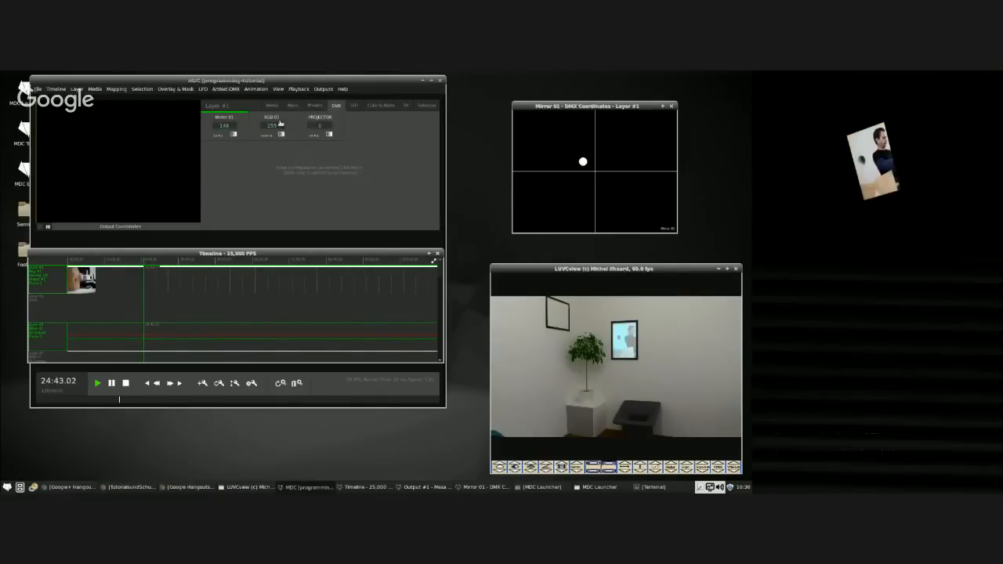
click(234, 136)
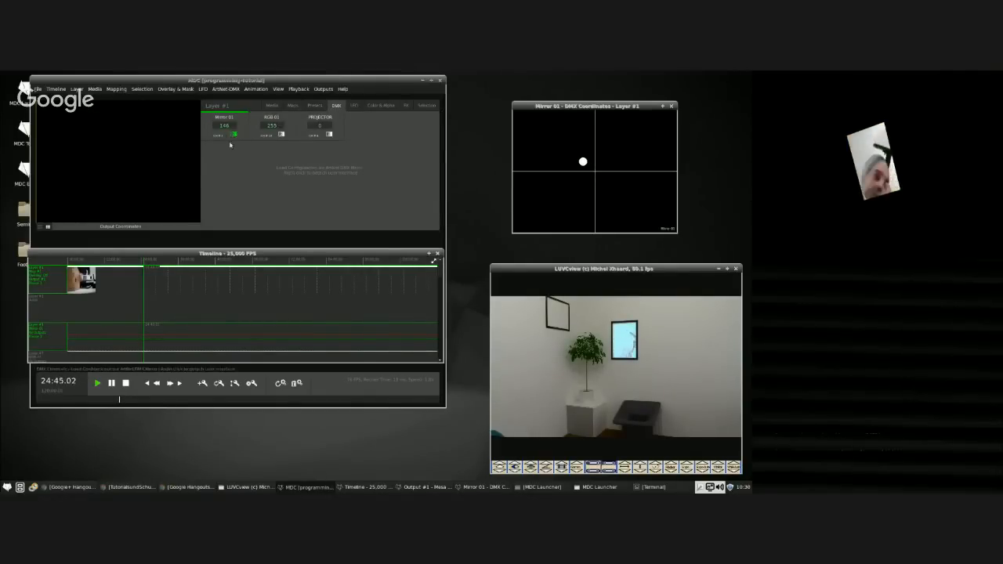
Play the Main Position, Frame 1 and Butterfly presets in turn.
click(315, 105)
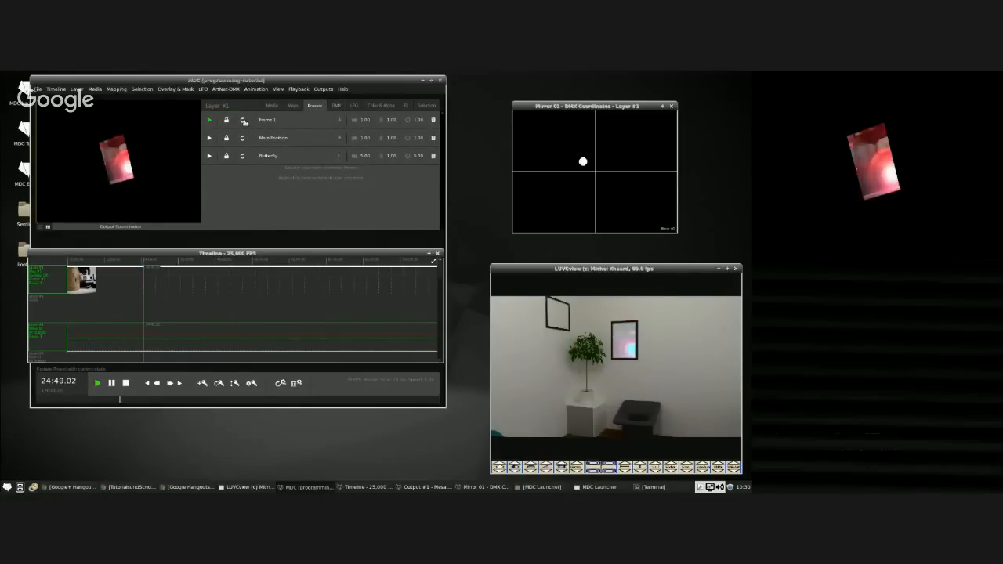
click(209, 138)
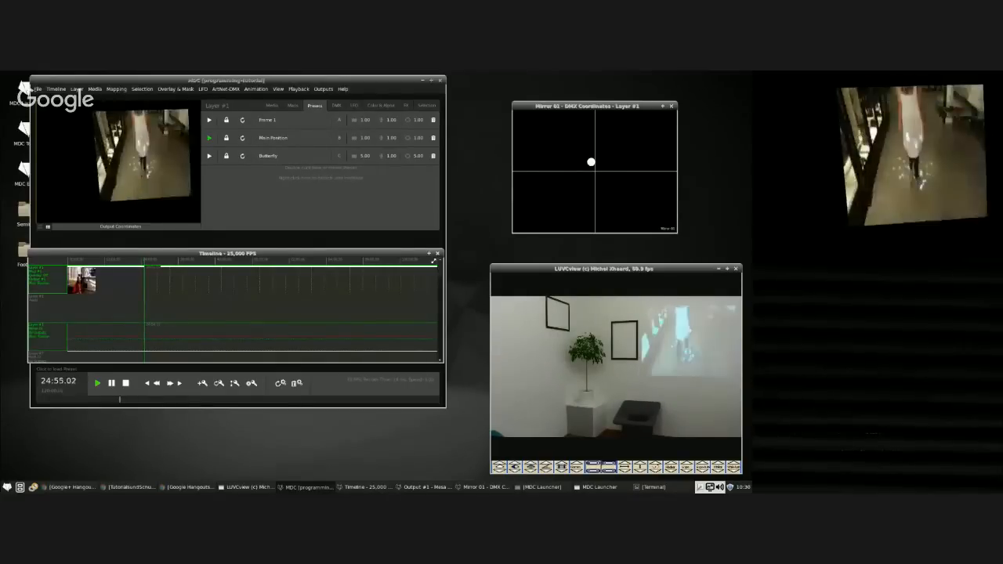
click(210, 120)
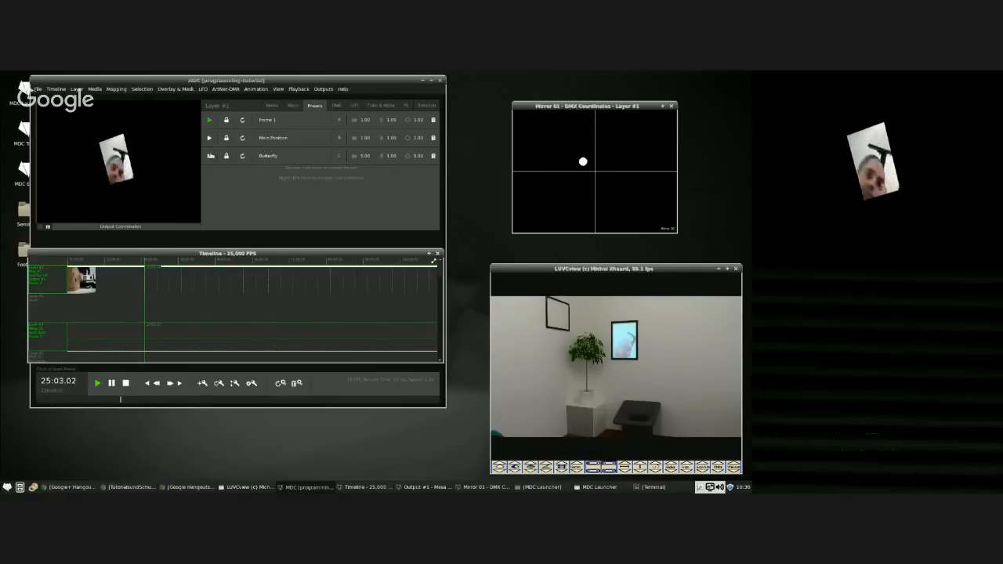
click(210, 156)
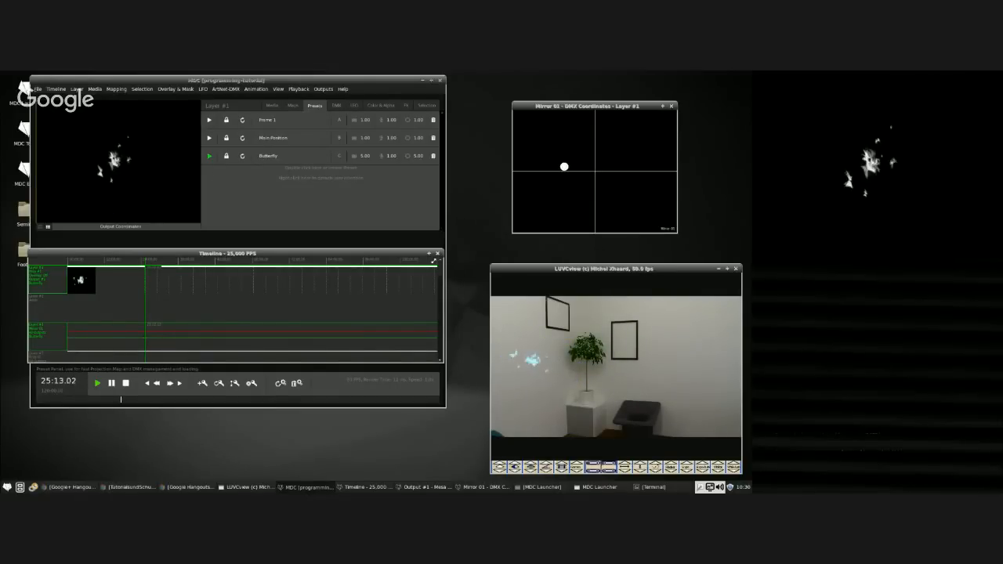
Toggle Mirror 01's black-when-moving option, then recall the Frame 1 preset.
click(336, 105)
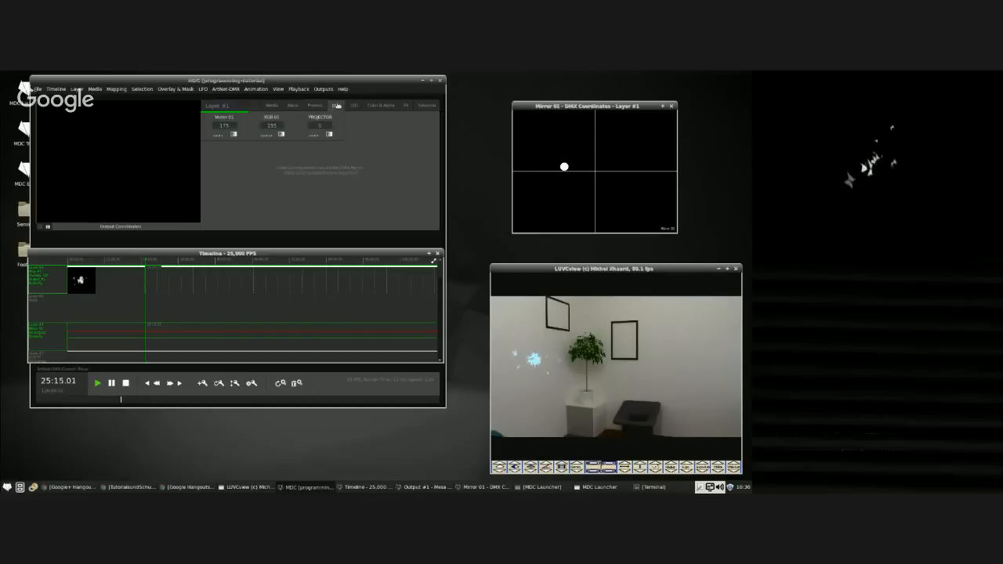
click(233, 135)
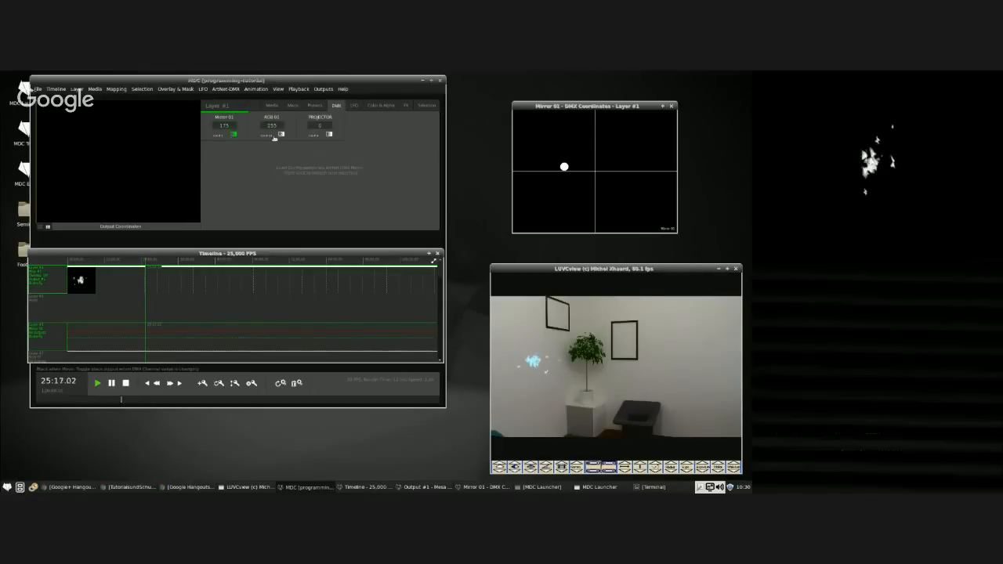
click(314, 105)
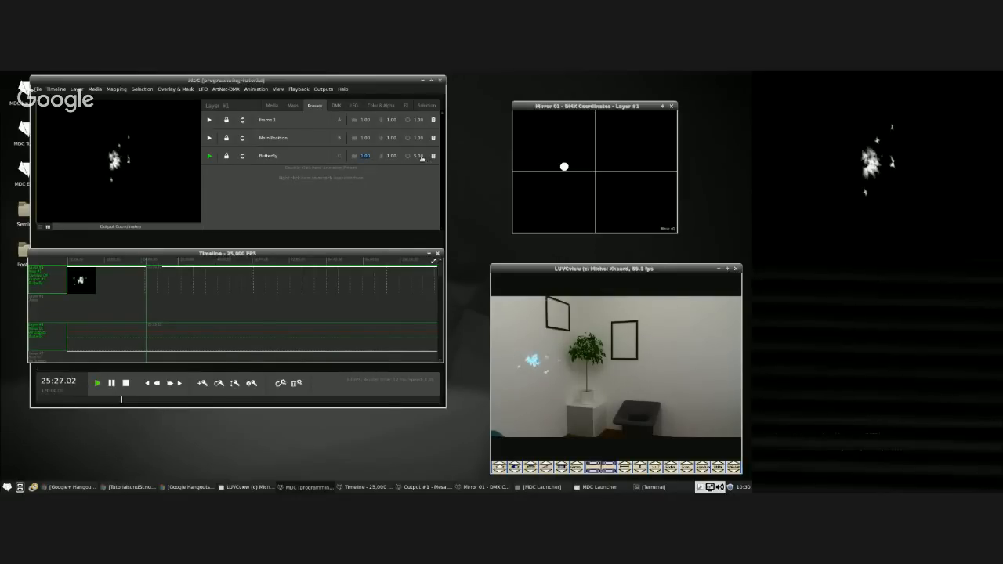
scroll(422, 157, down, 1)
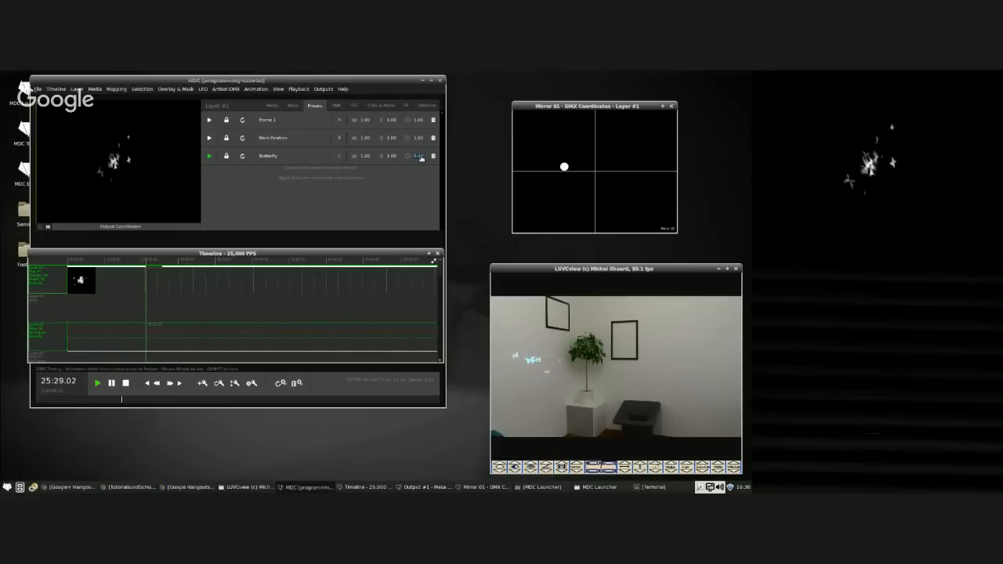
click(210, 120)
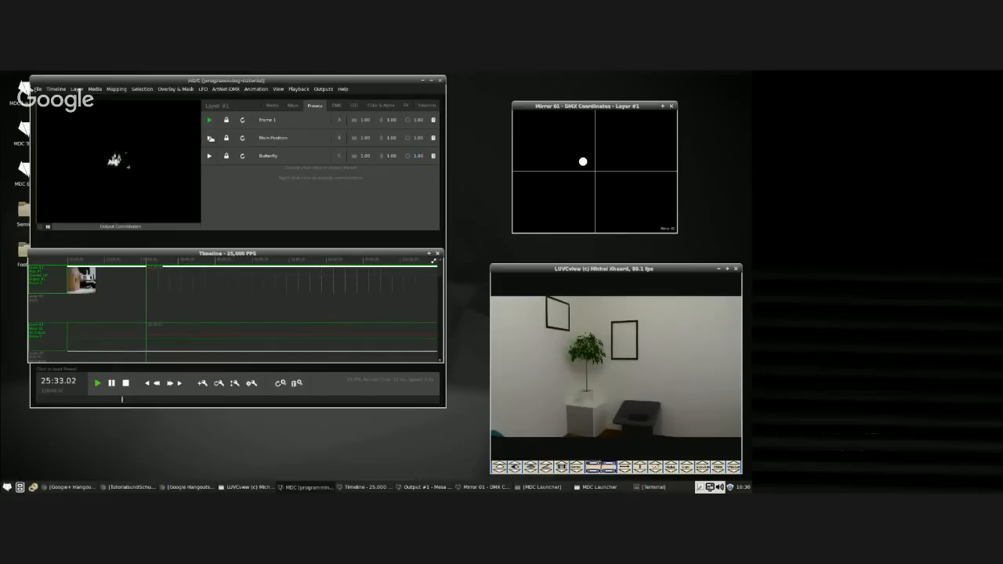
Play Main Position, Frame 1, then Butterfly, leaving Butterfly running.
click(210, 138)
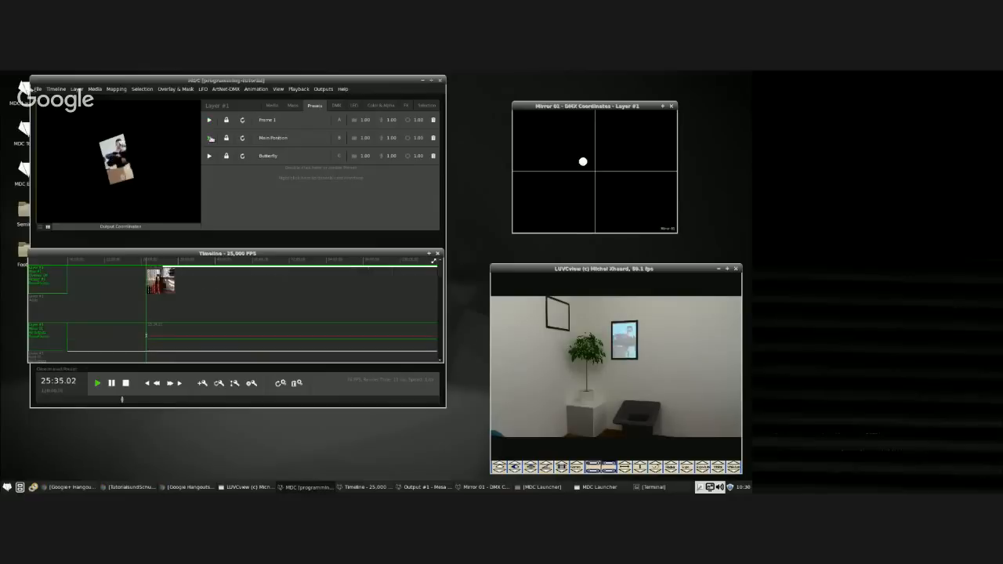
click(210, 121)
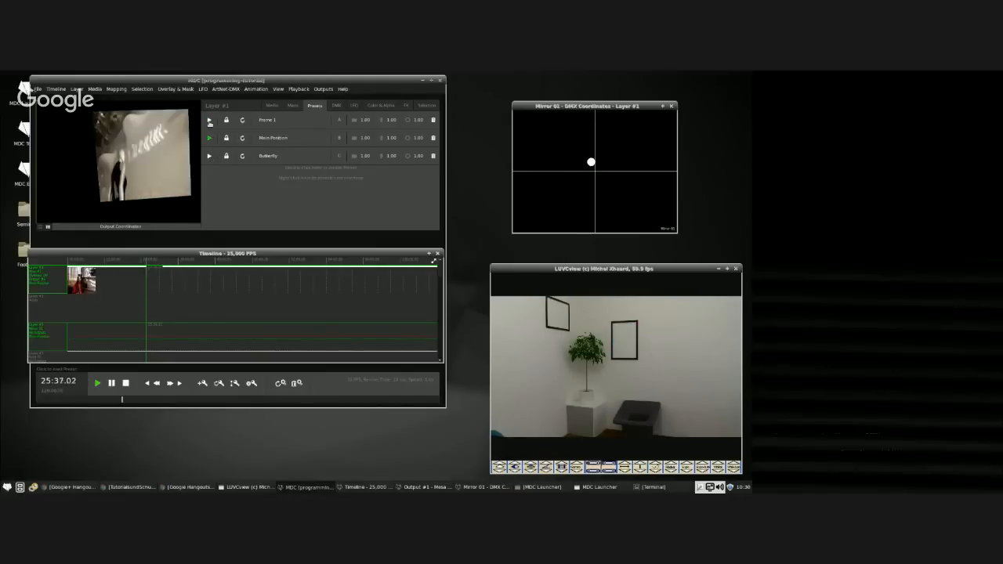
click(210, 156)
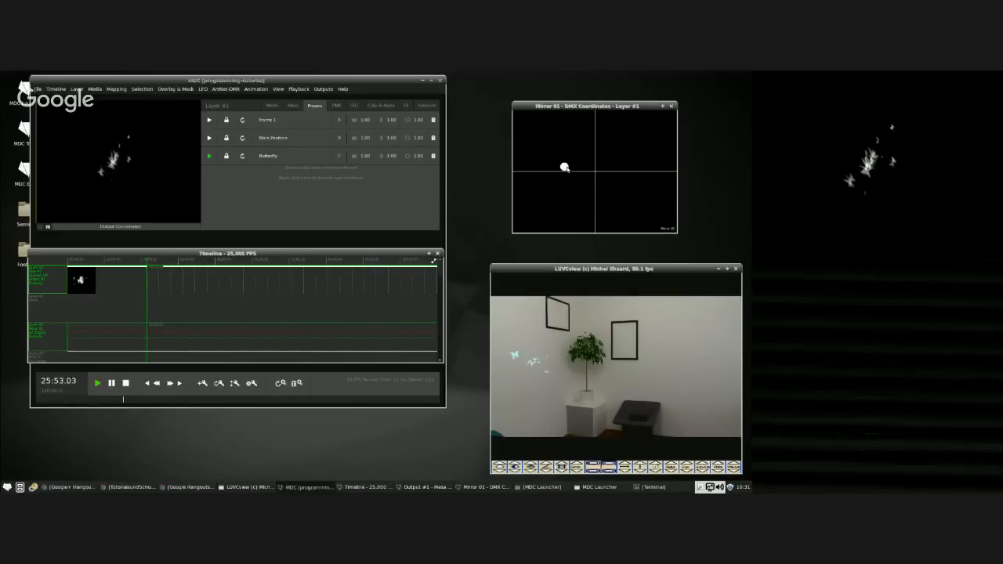
Nudge Mirror 01's DMX position right, check its value, then return to presets on Layer 3.
drag(564, 167, 602, 166)
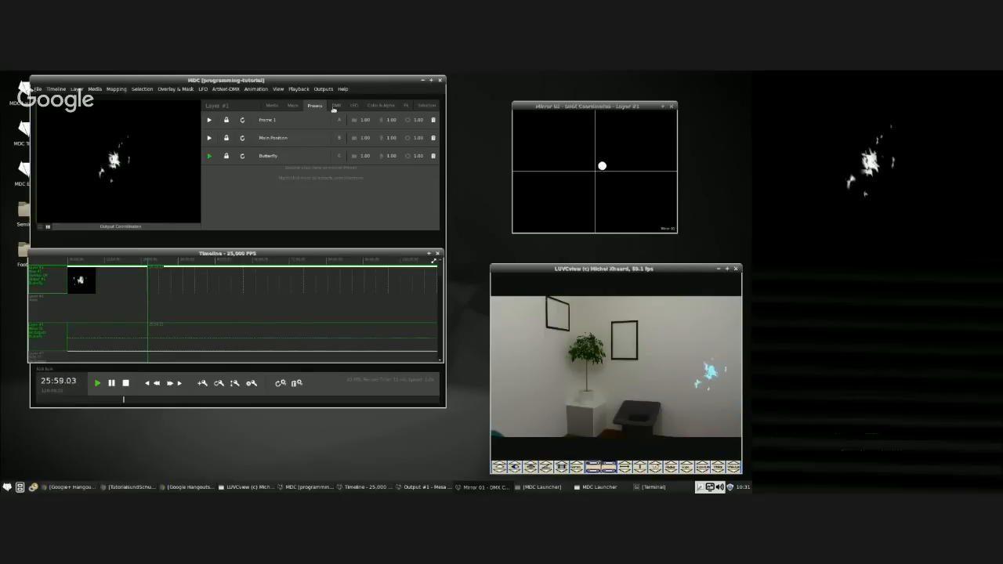
click(335, 107)
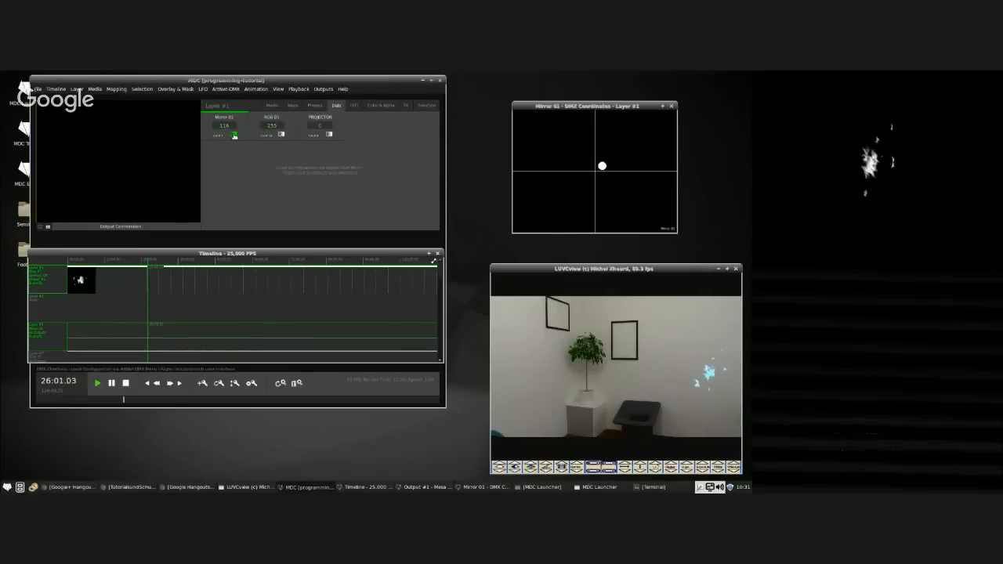
drag(602, 165, 602, 166)
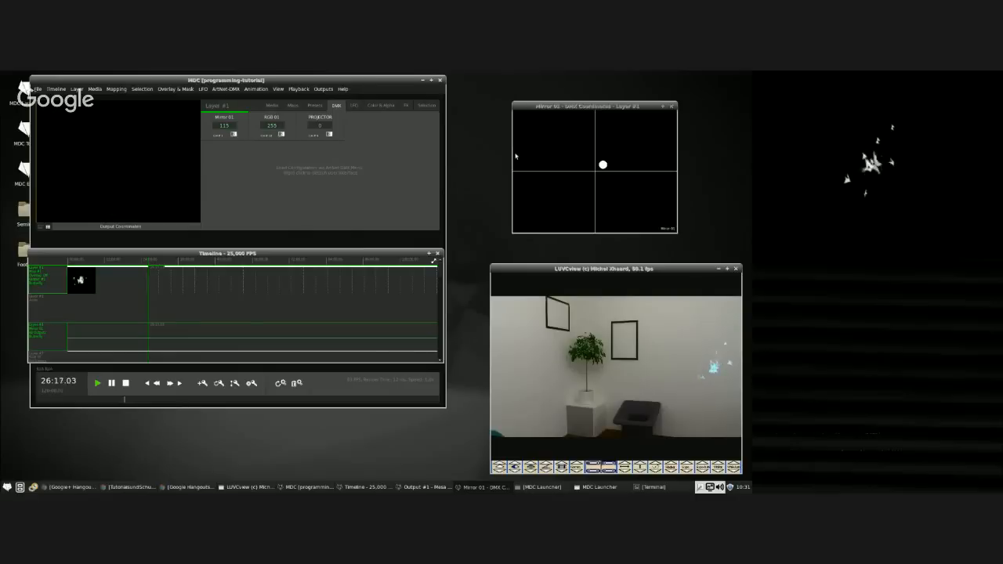
click(314, 105)
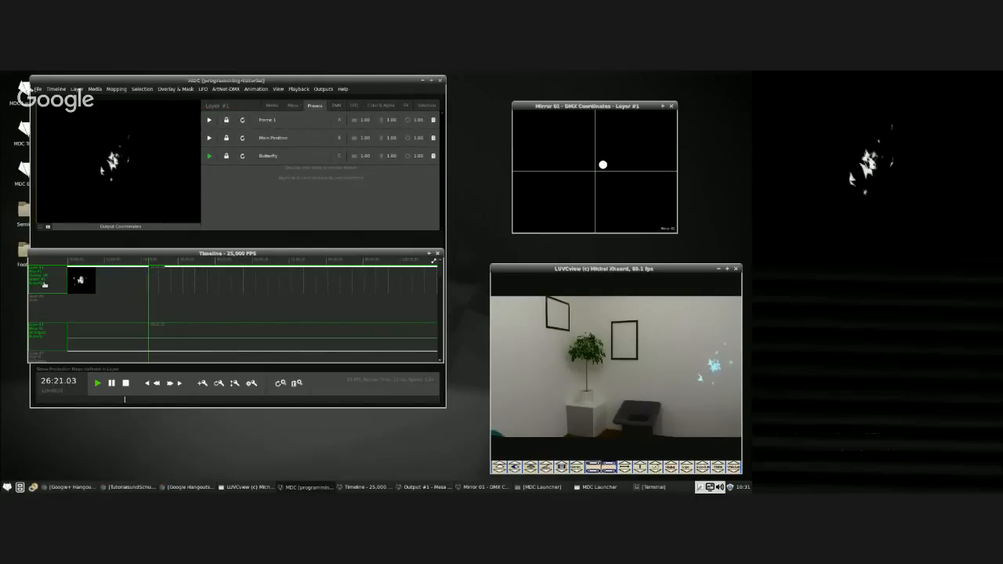
click(44, 343)
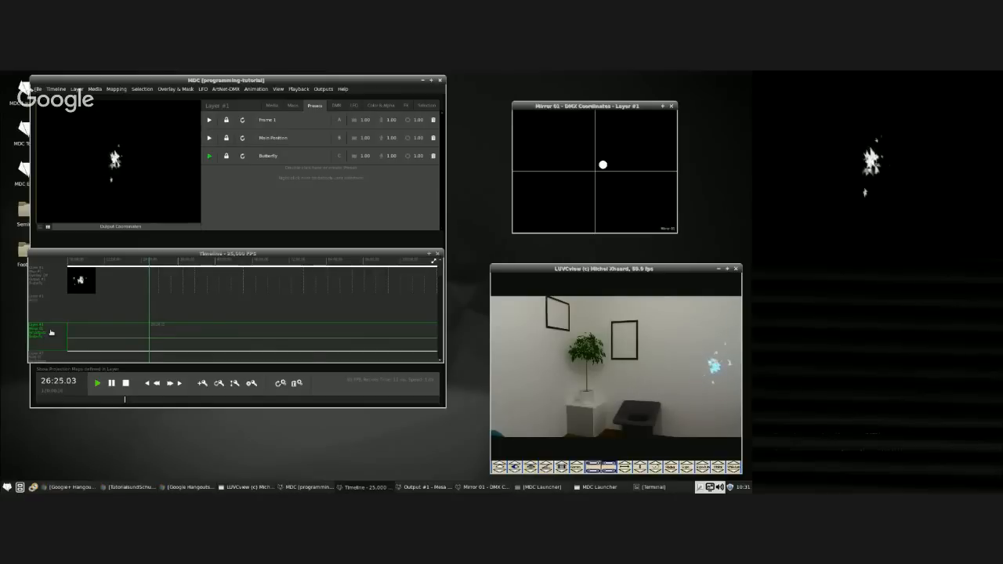
Add a fourth preset named 'Butterfly DMX only' with a 10.00 DMX time.
double_click(288, 195)
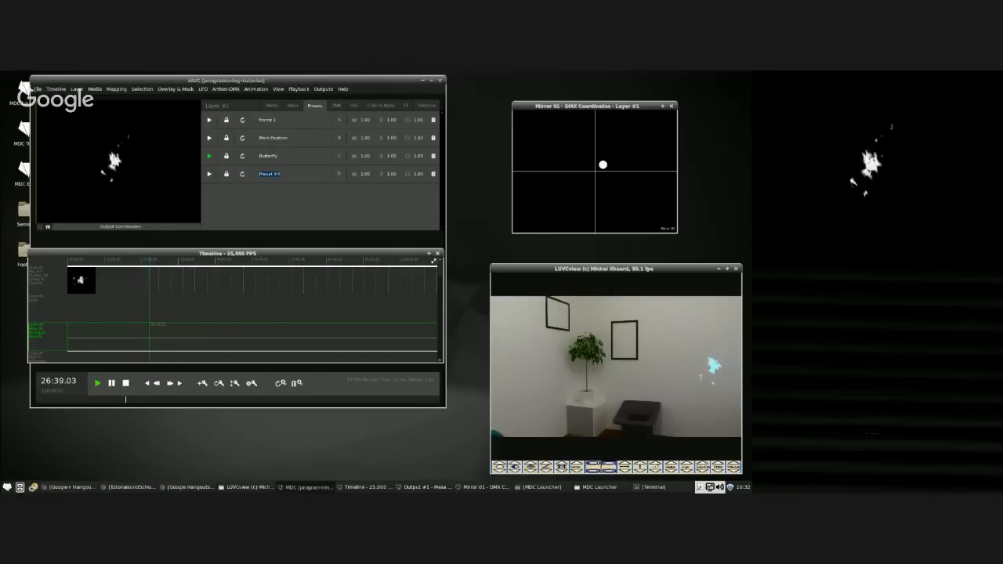
text(R)
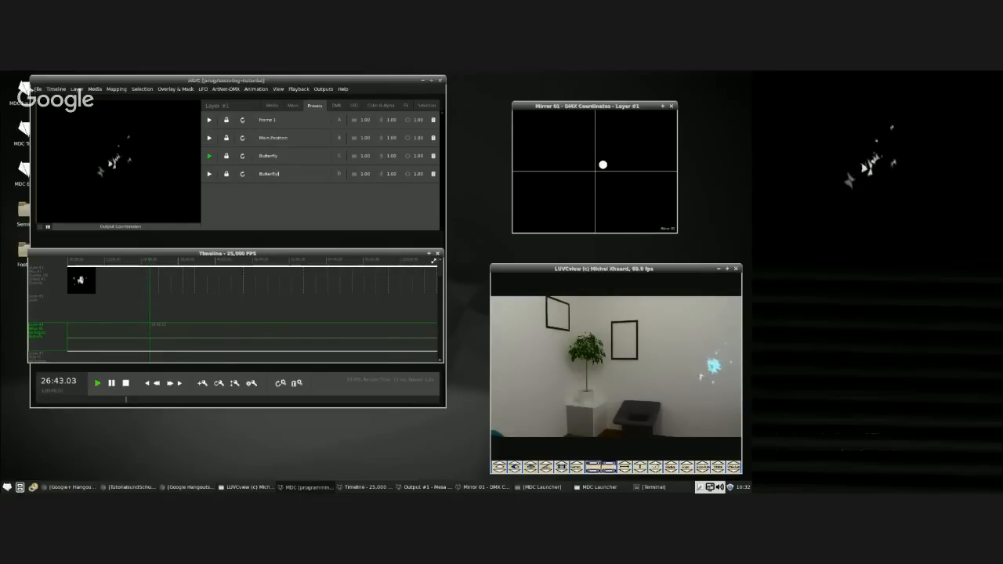
text(utterfly DMX only)
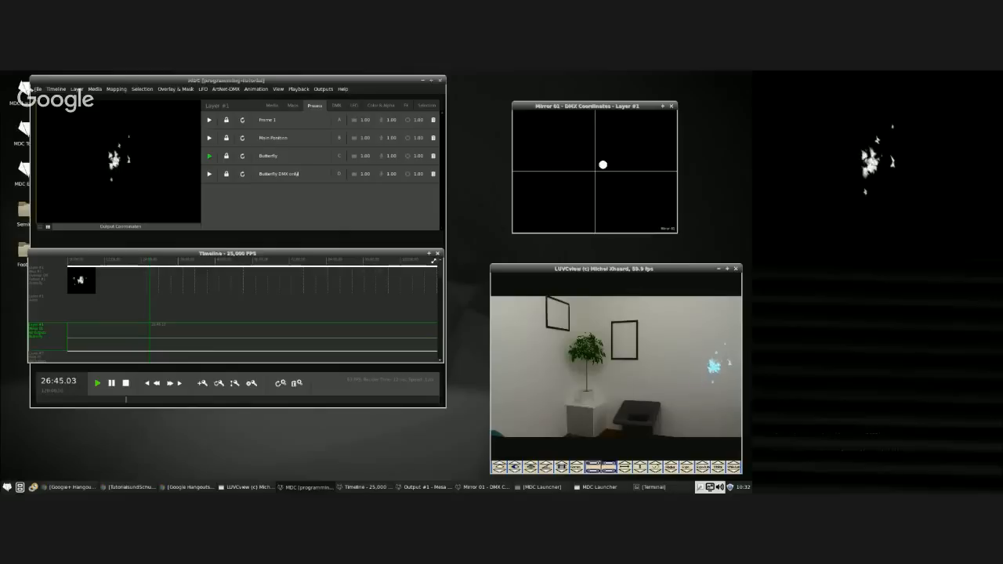
click(209, 156)
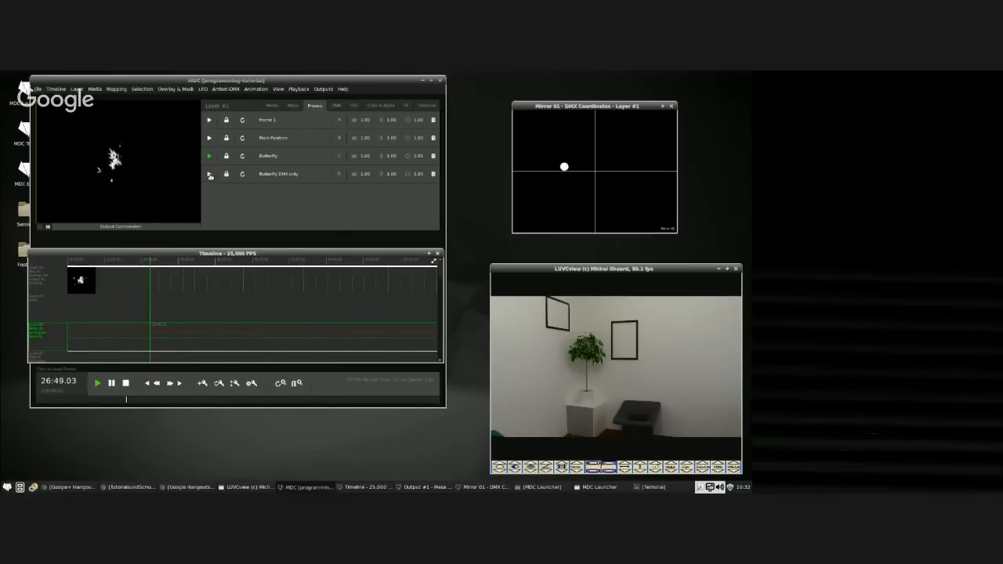
click(209, 175)
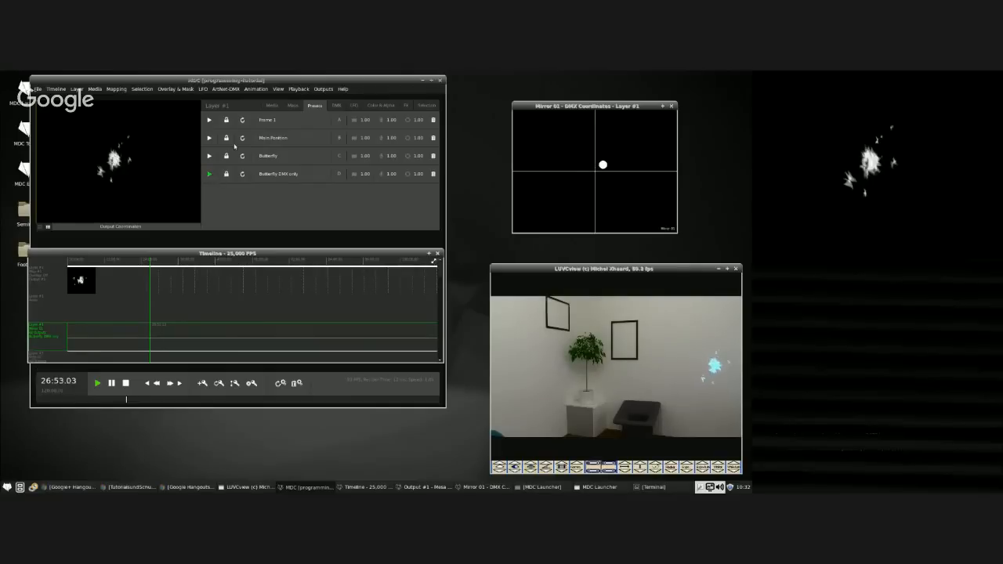
click(210, 156)
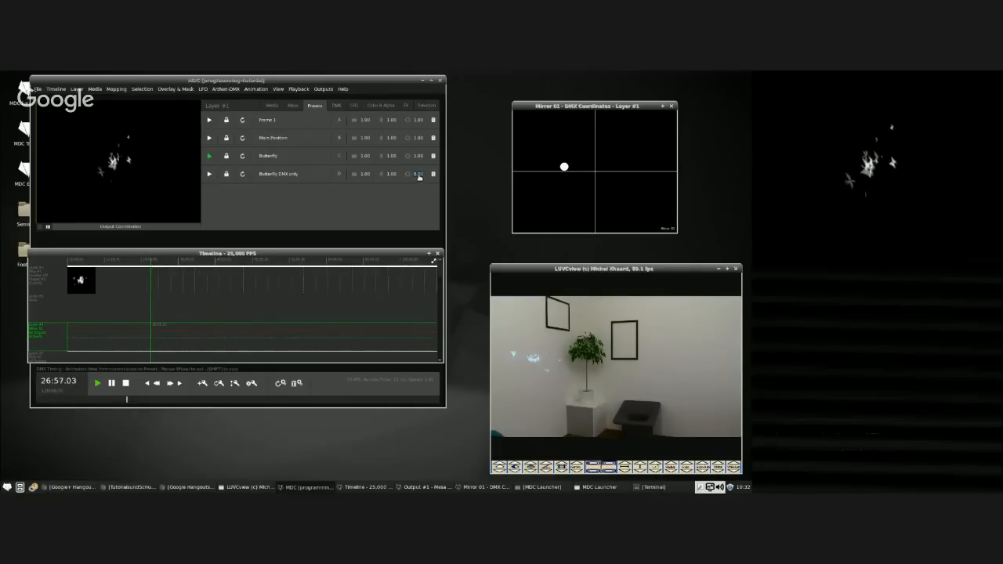
scroll(420, 176, up, 4)
scroll(419, 176, down, 5)
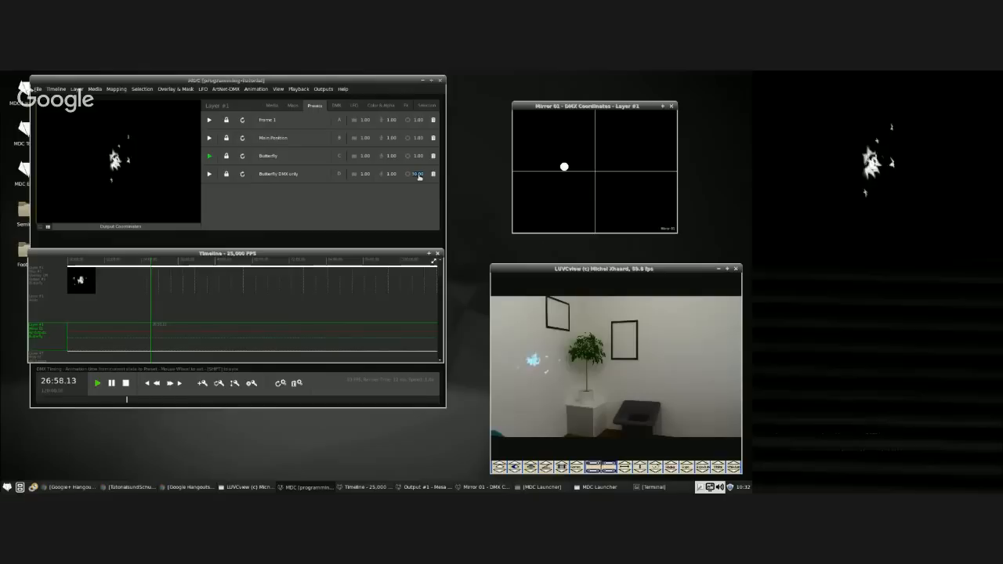
click(208, 174)
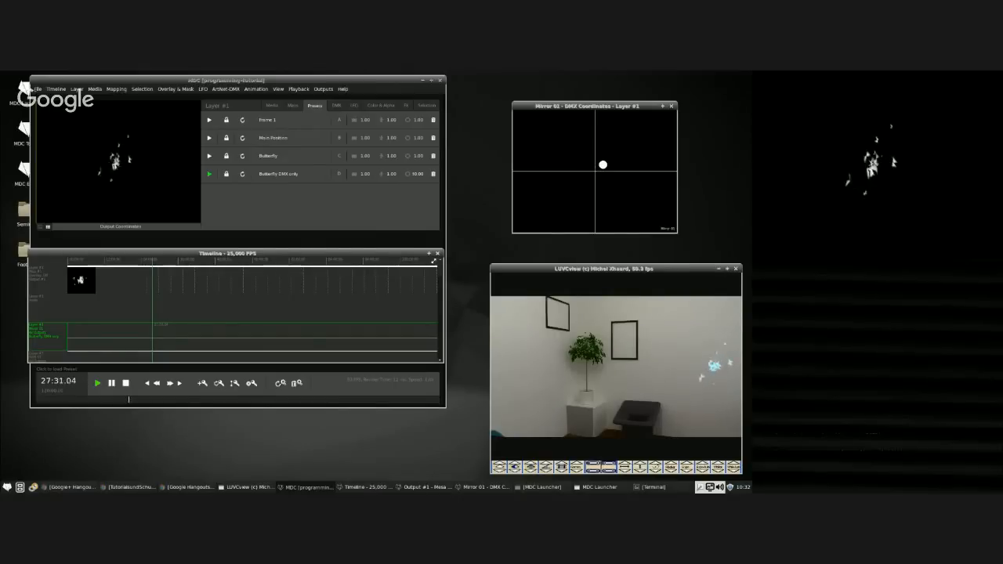
Save the project and shift the main window slightly right.
click(37, 88)
click(48, 113)
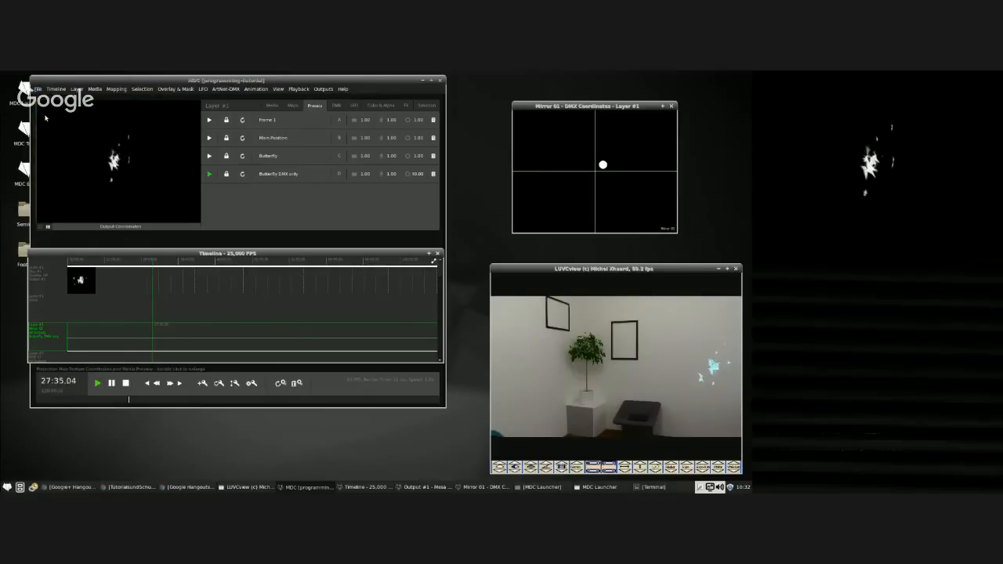
drag(110, 80, 137, 77)
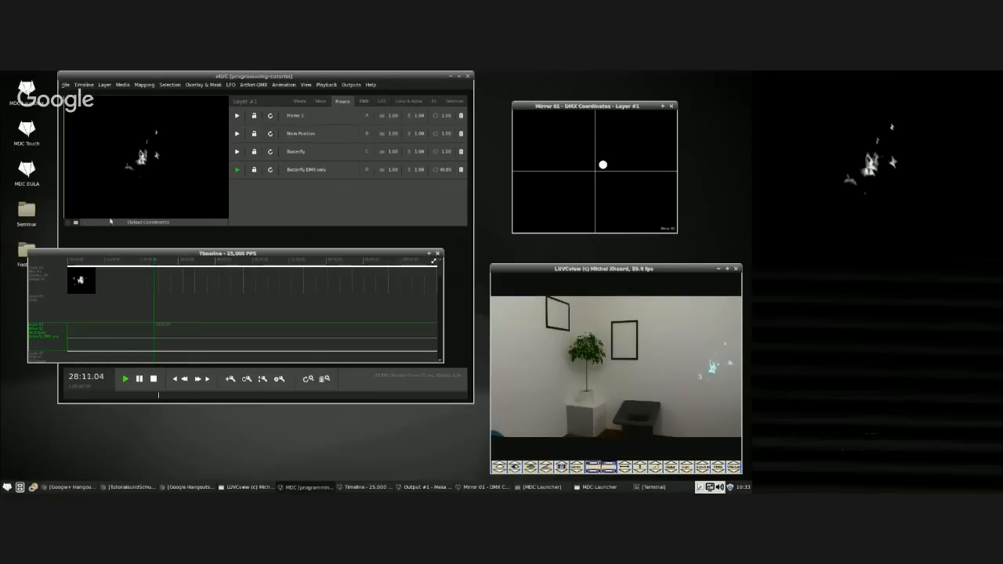
Reset the layer's mesh so it fills the whole output frame.
click(321, 101)
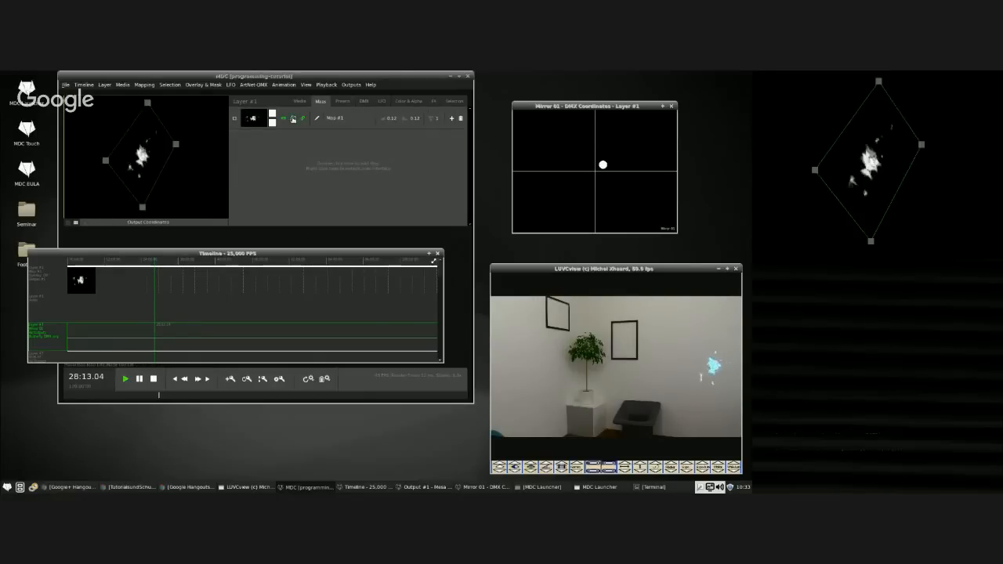
click(163, 152)
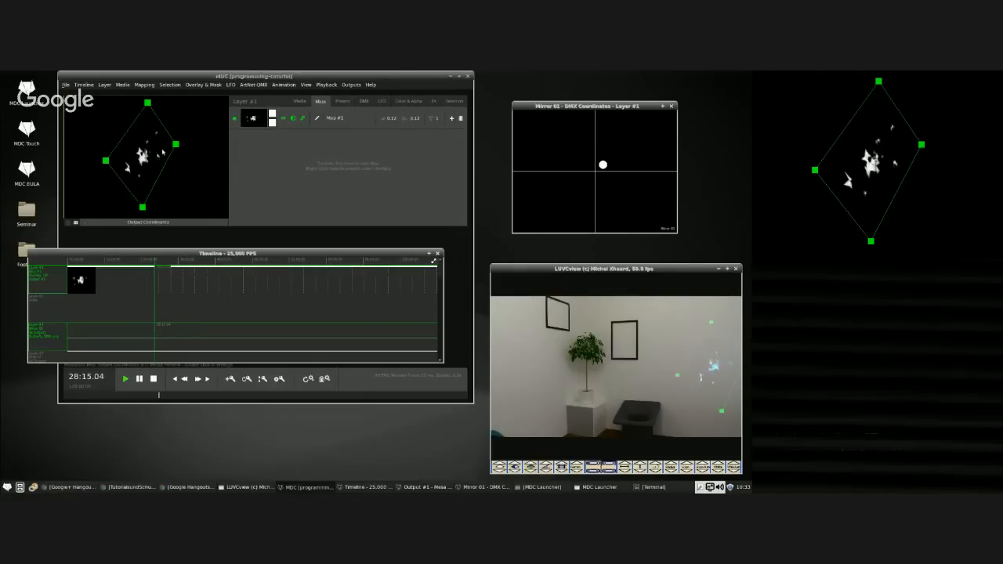
double_click(163, 151)
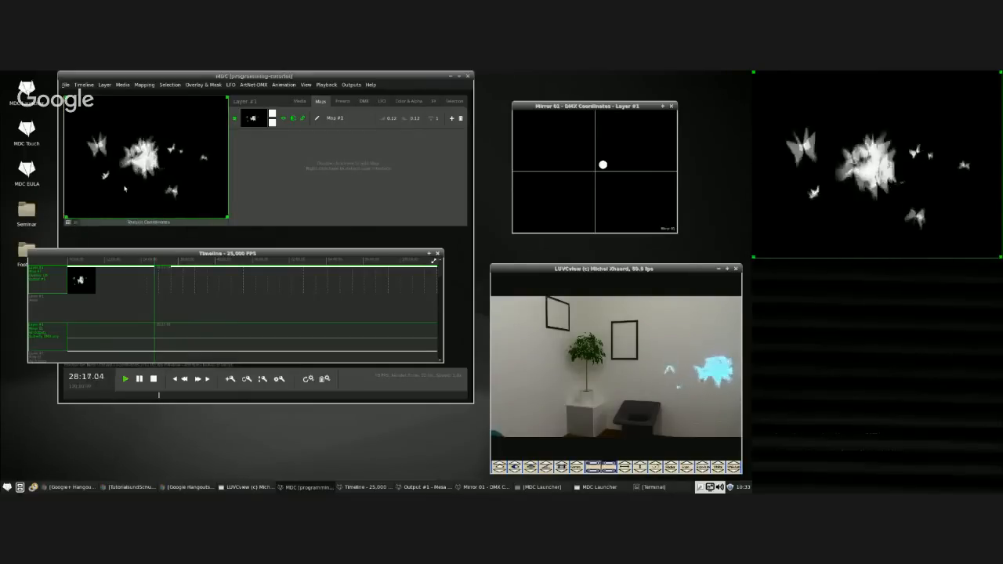
Put the test-card image on the layer and move the mirror's projection up and left.
click(299, 101)
double_click(253, 126)
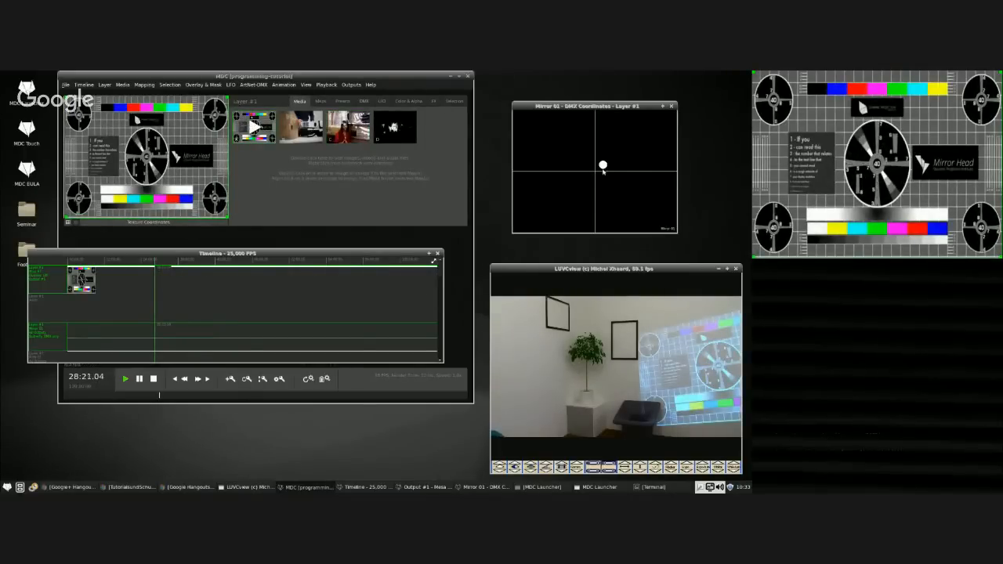
drag(603, 171, 589, 164)
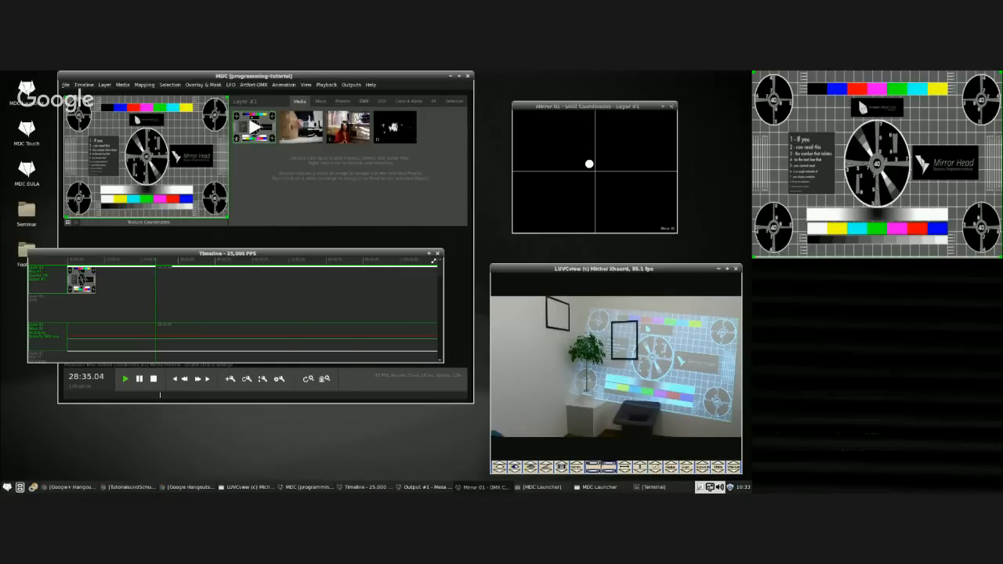
In Output Coordinates, pull the top-left and top-right corners inward into a trapezoid.
click(68, 224)
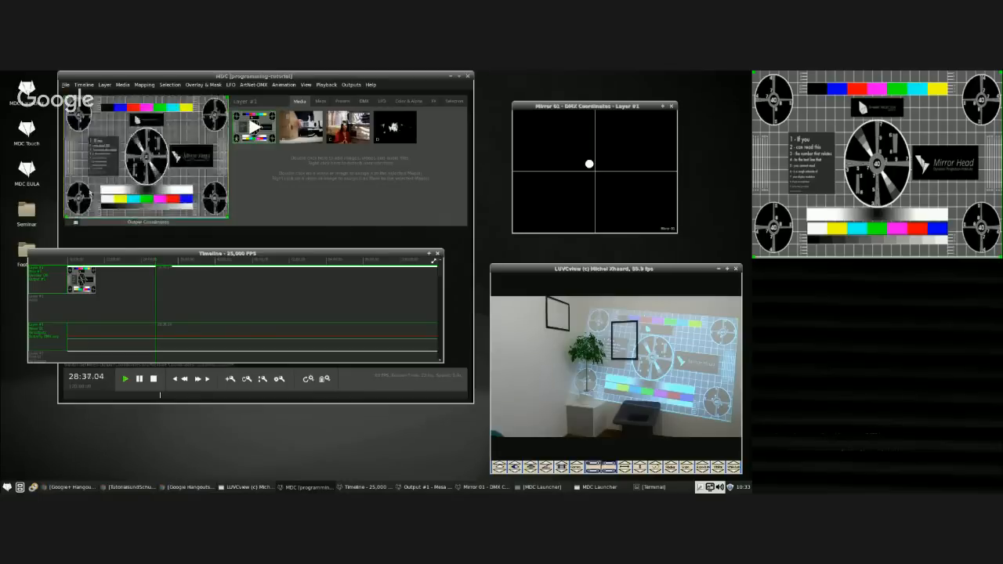
drag(66, 98, 146, 127)
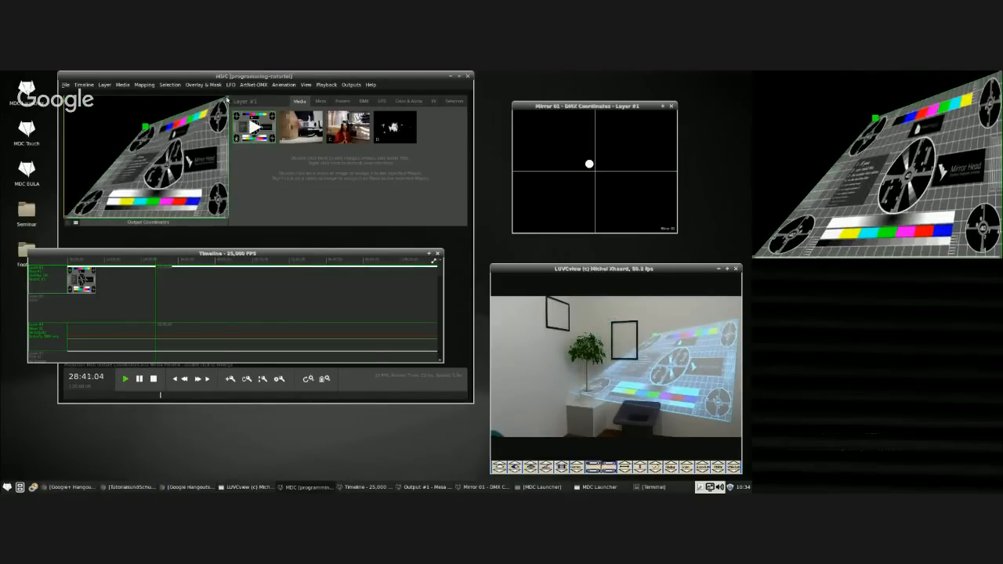
drag(227, 98, 182, 117)
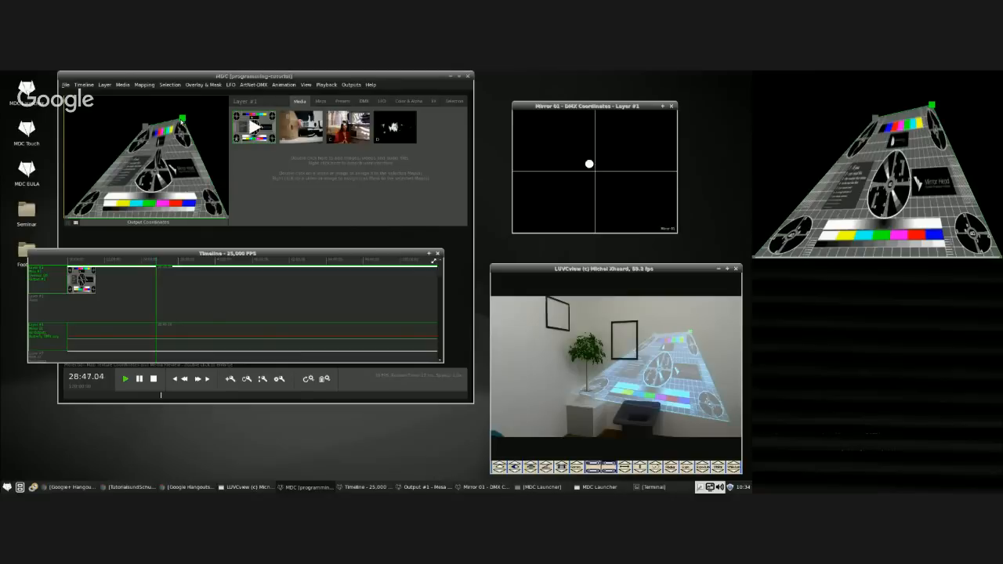
Select Map #1 and bring up the Mapping menu.
click(320, 101)
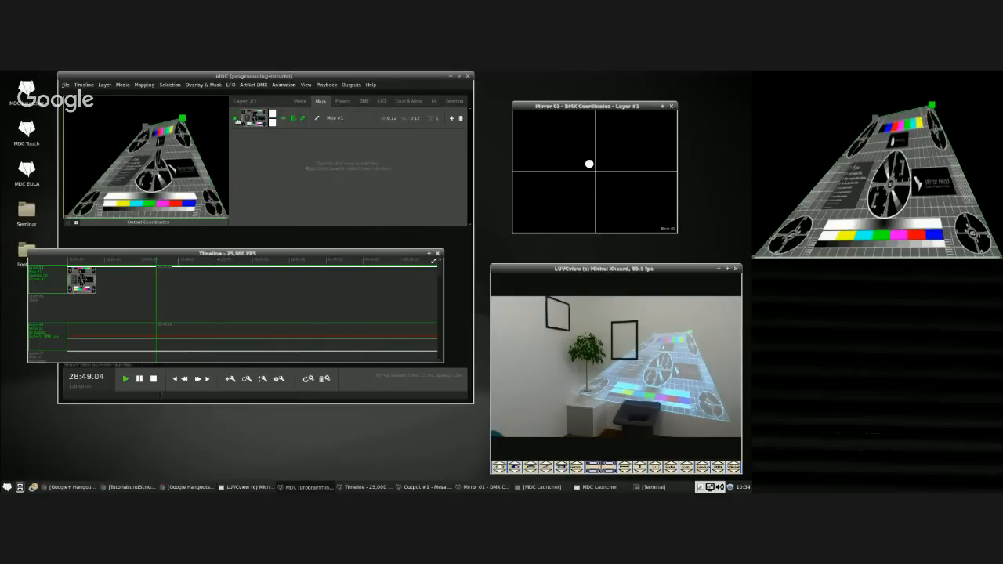
click(236, 119)
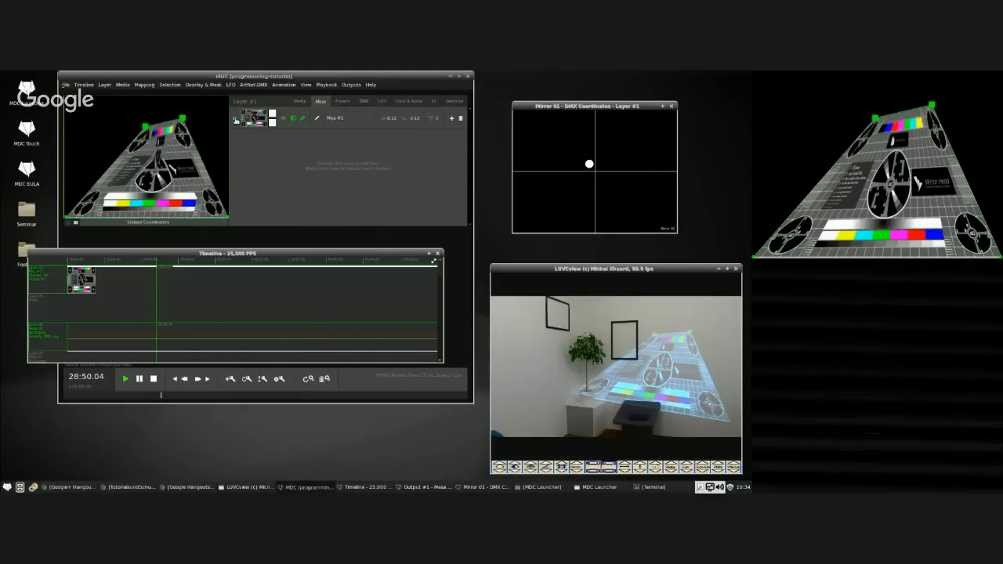
click(135, 86)
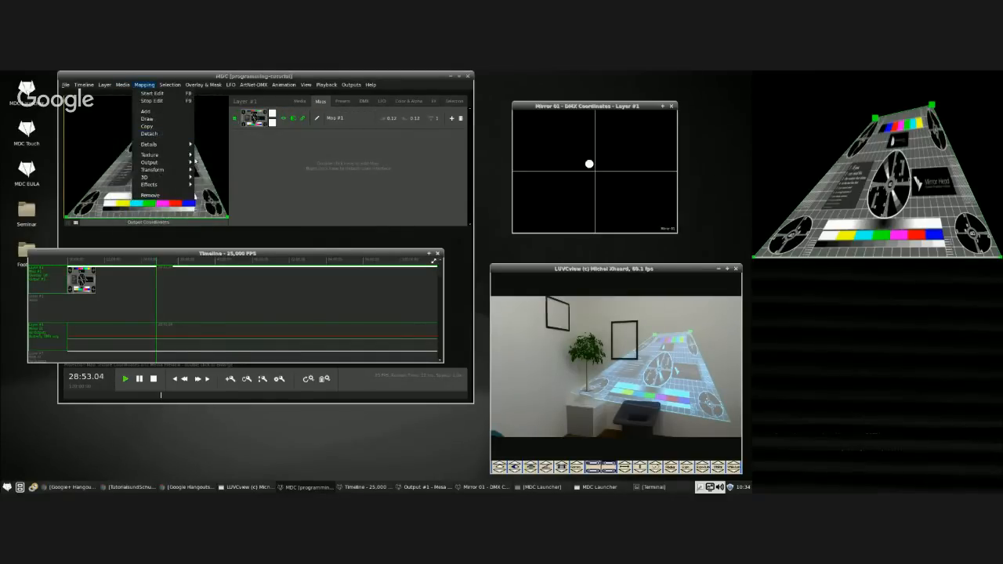
Make the test-card texture use perspective interpolation.
mouse_move(188, 157)
mouse_move(220, 177)
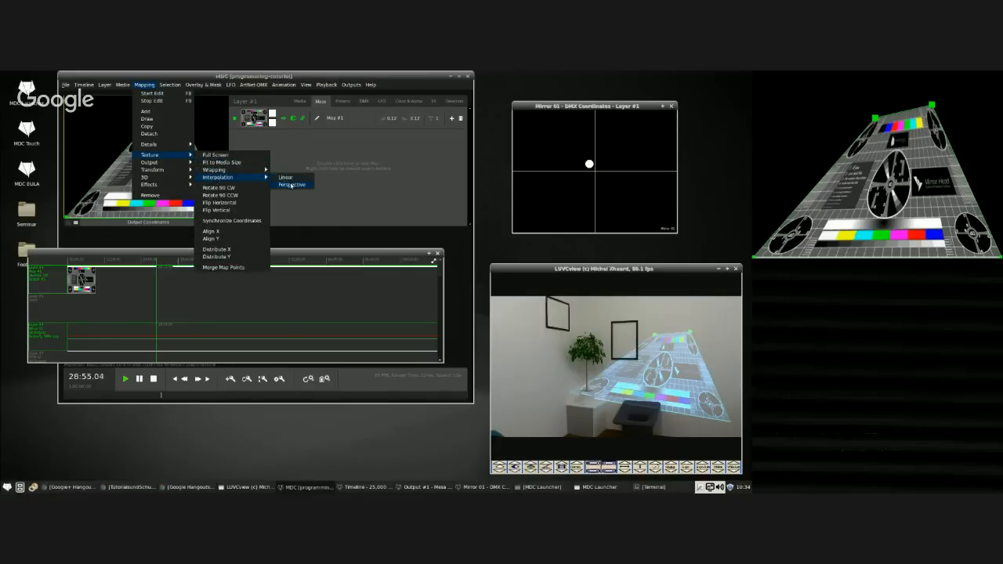
click(290, 185)
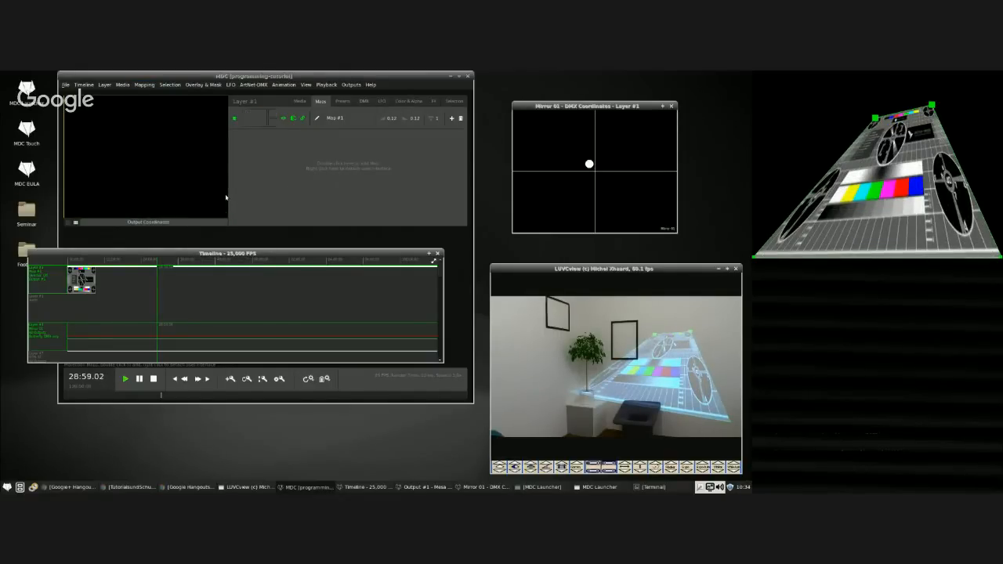
Raise the bottom-right corner, move the right corners, and pull the top corner up.
click(226, 218)
mouse_move(227, 218)
mouse_down()
mouse_move(226, 190)
mouse_move(227, 213)
mouse_up()
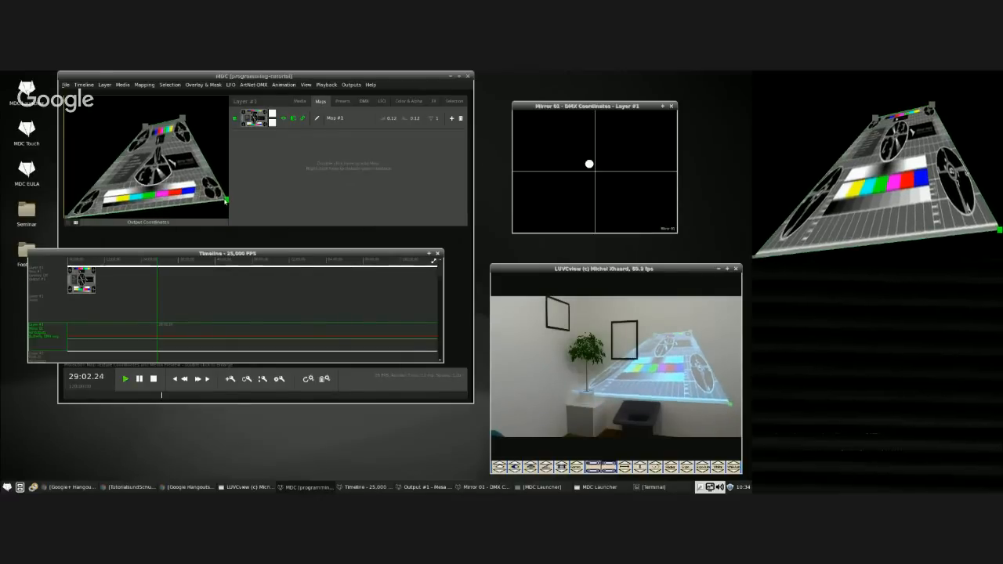
drag(182, 117, 179, 139)
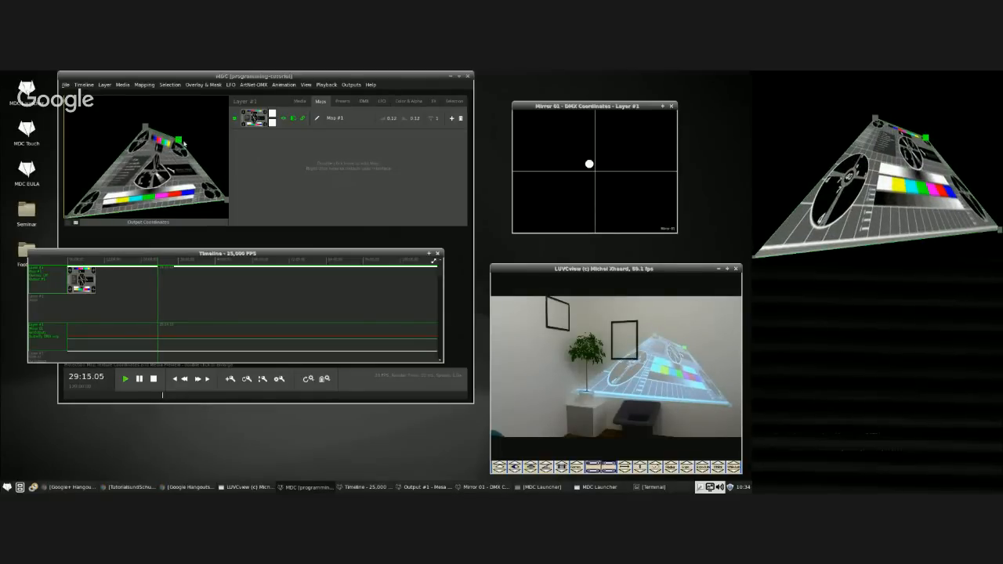
mouse_move(139, 121)
mouse_down()
mouse_move(159, 122)
mouse_move(146, 135)
mouse_up()
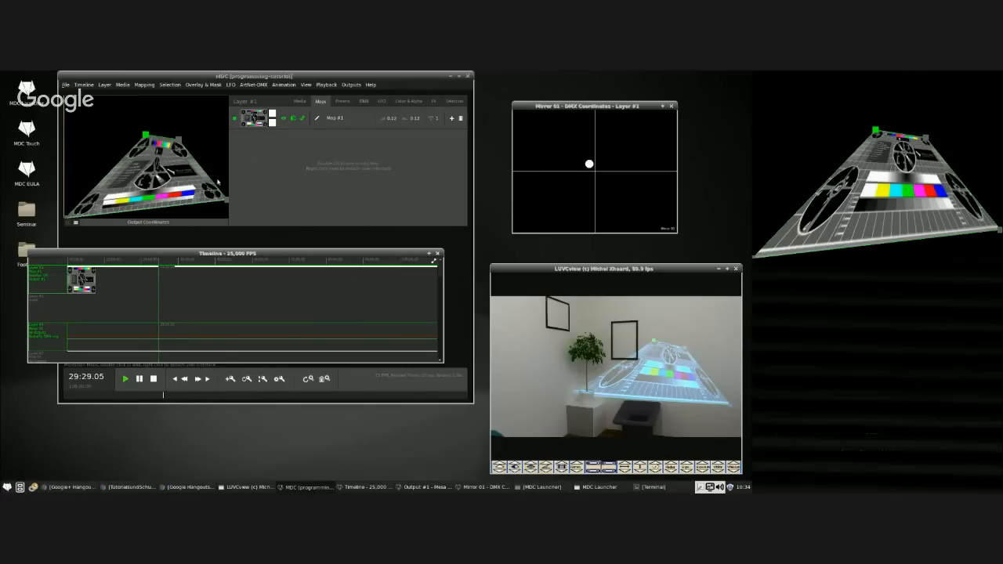
Reselect the layer and show its Texture Coordinates in the preview.
key(Escape)
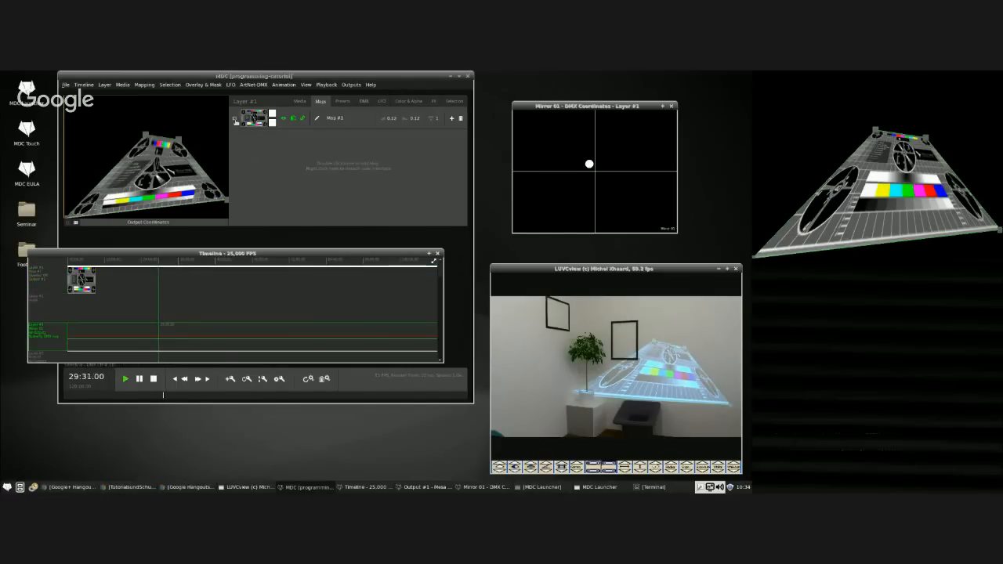
click(235, 121)
click(76, 223)
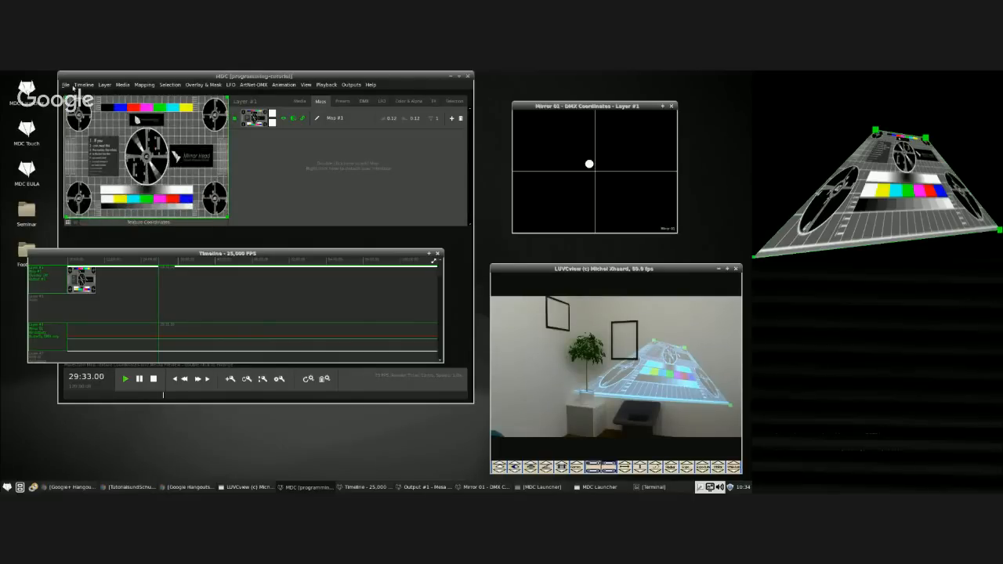
Review the Program Settings dialog, then close it.
click(66, 84)
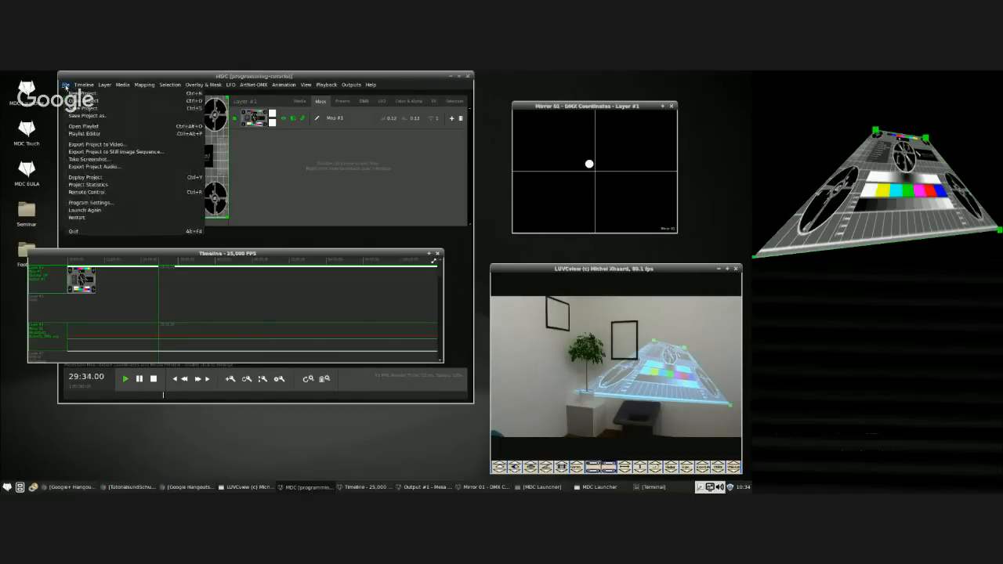
click(108, 203)
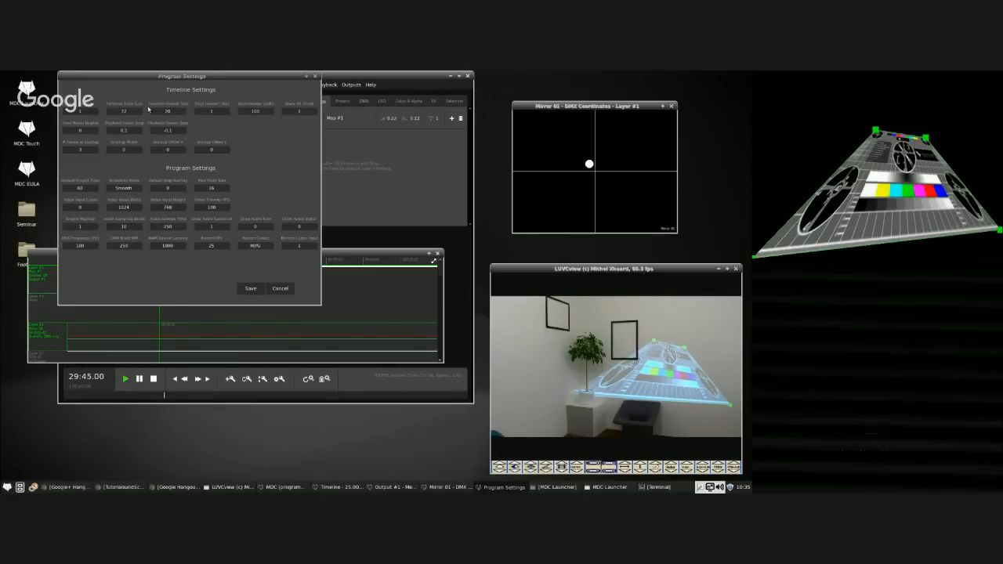
click(278, 288)
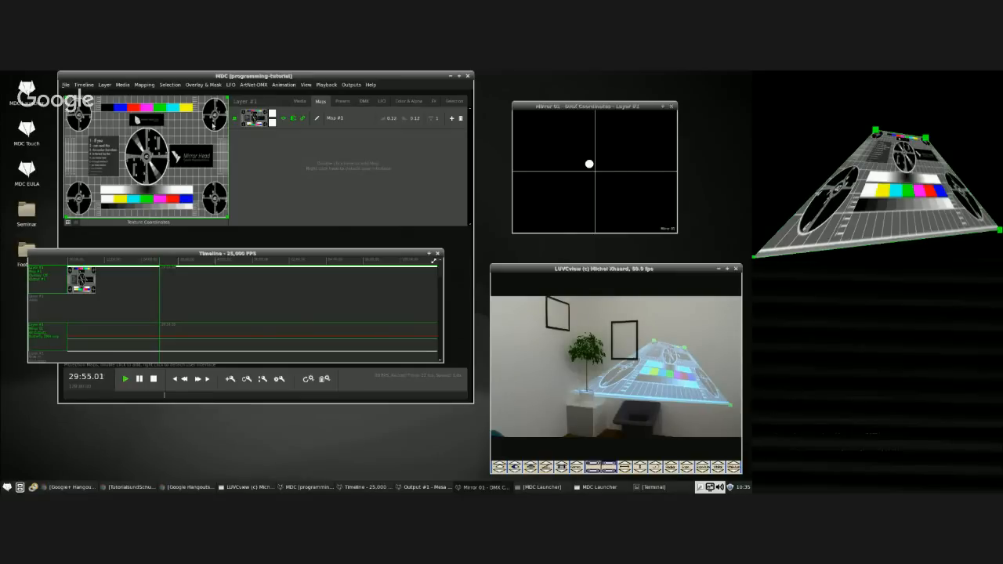
Import the five Footage clips, Cloud-Sounds.mp4 through fire_once.mov.mp4, into the layer's media library.
click(299, 102)
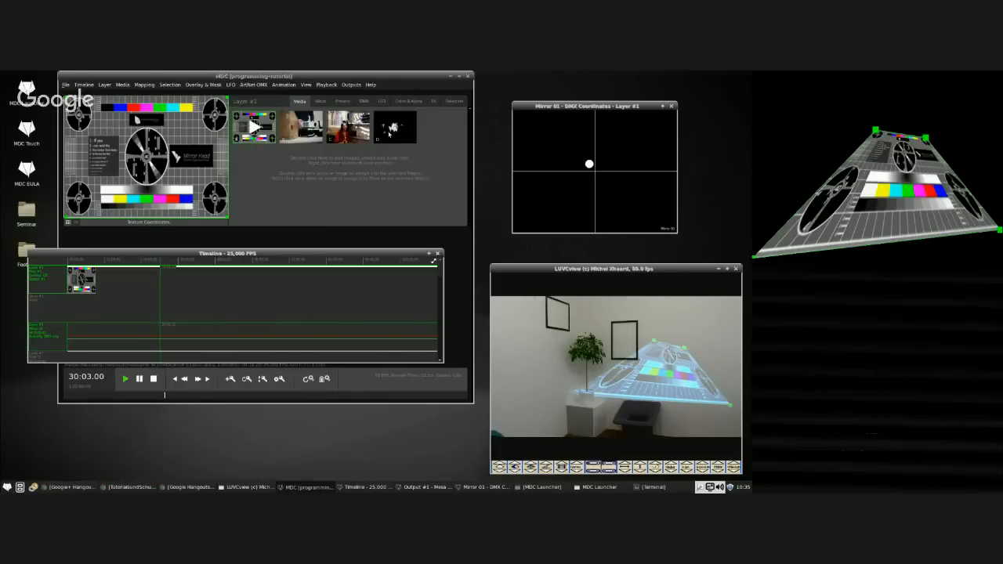
double_click(407, 173)
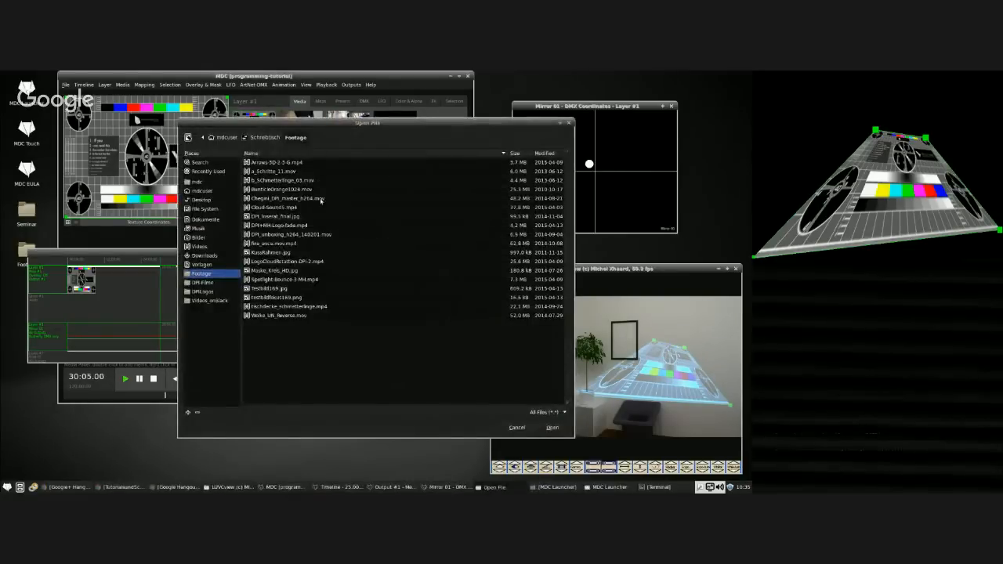
click(285, 208)
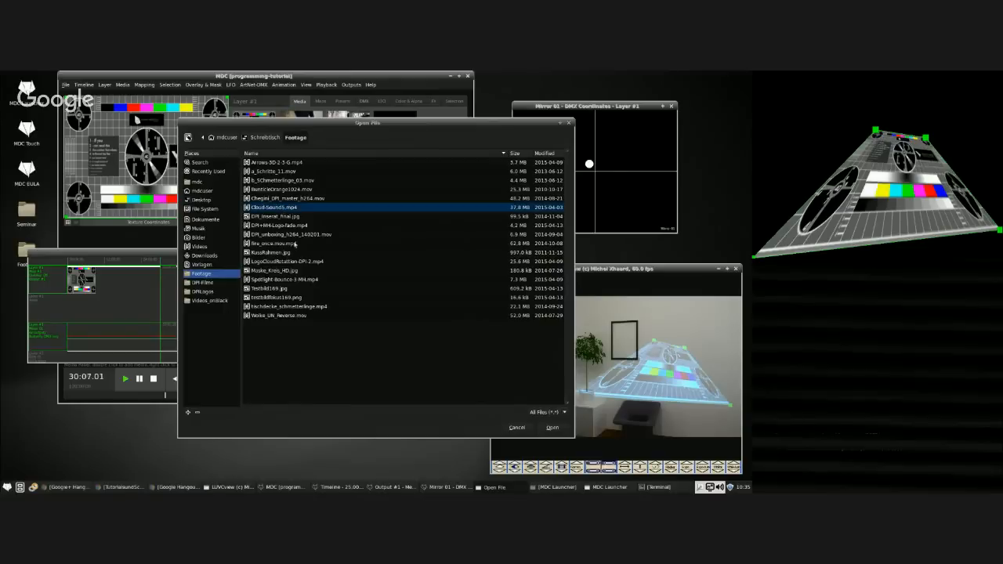
shift+click(294, 244)
click(552, 428)
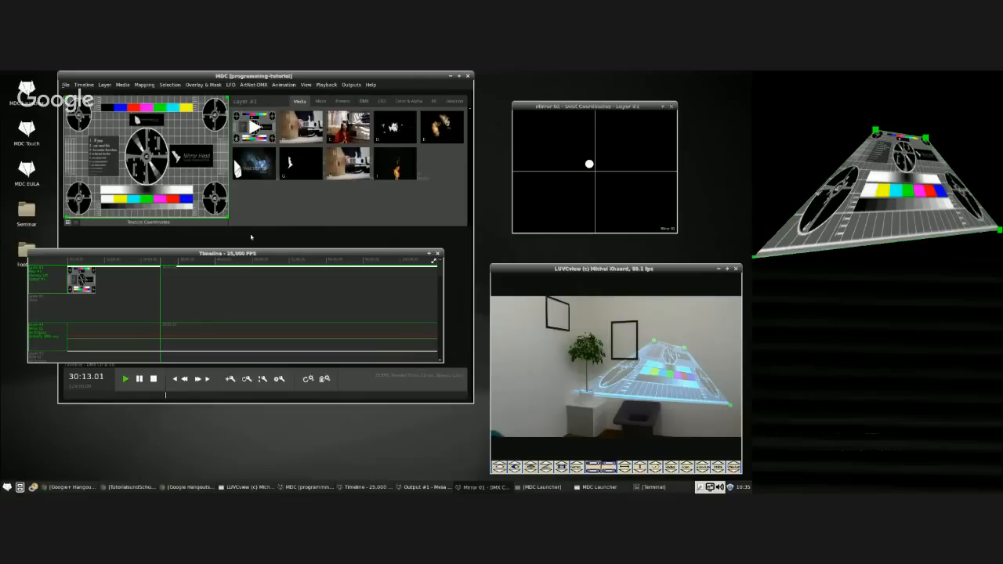
Put the cardboard-box clip on the layer, then import and play Tischdecke_Schmetterlinge.mp4.
click(348, 163)
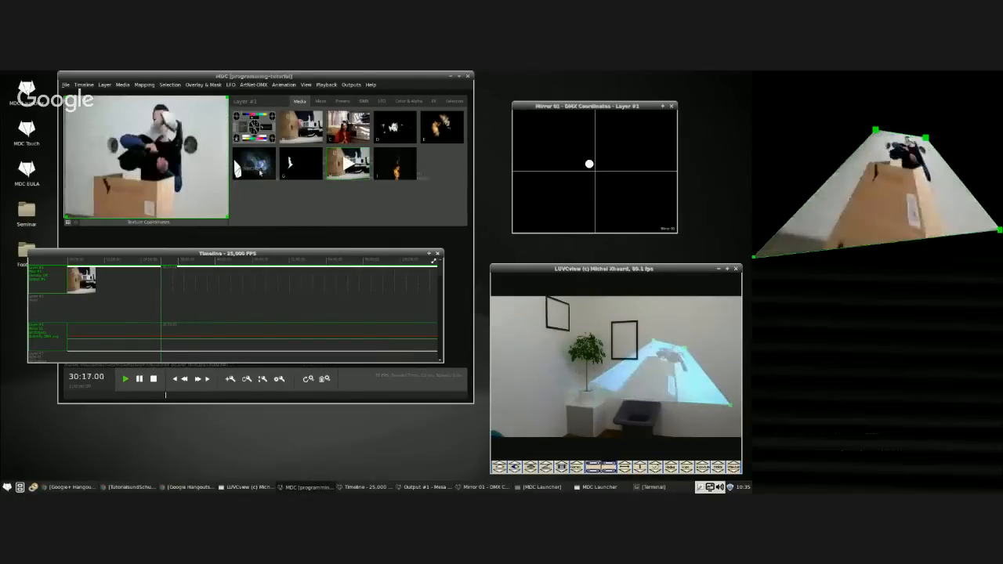
double_click(368, 202)
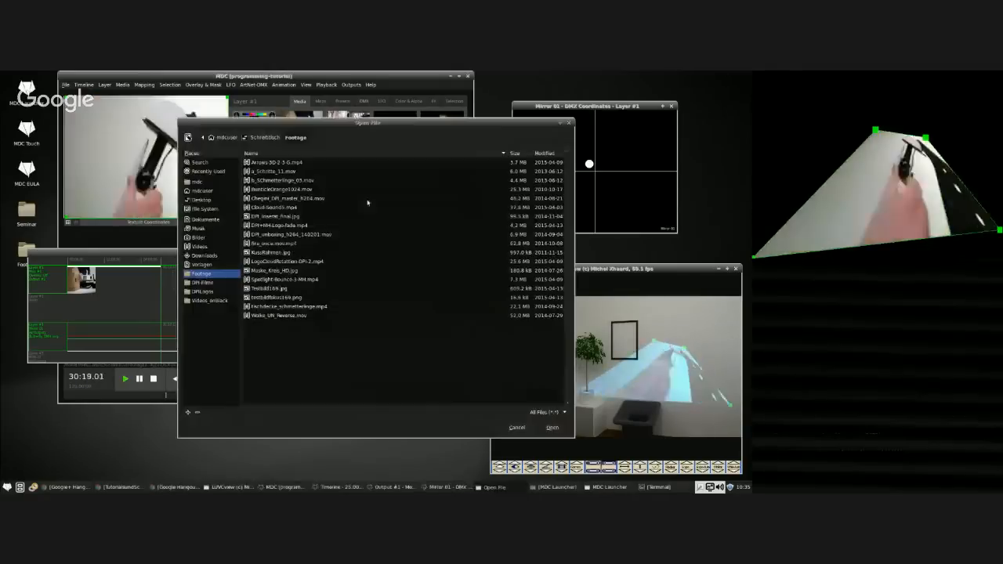
double_click(301, 308)
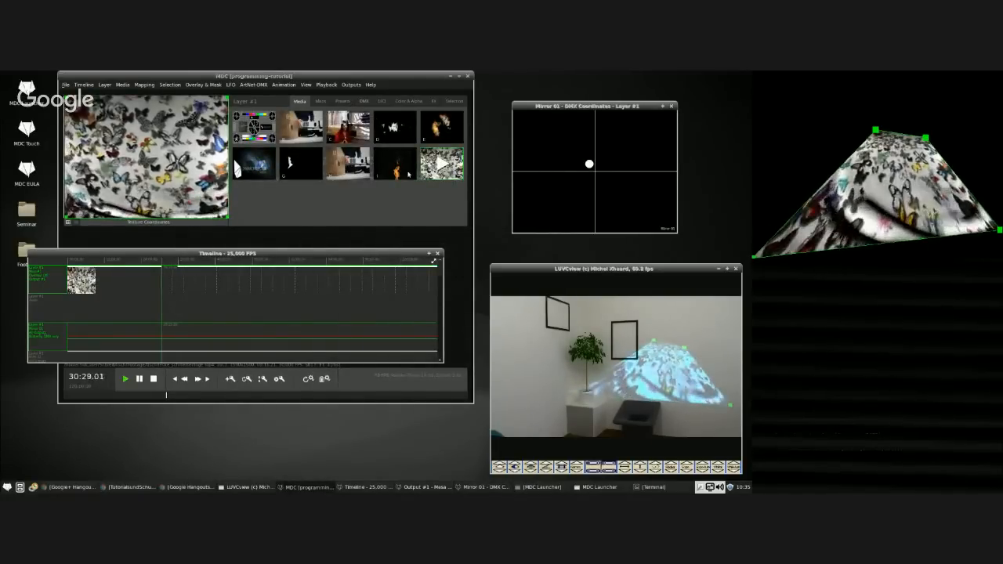
In the mapping view, drag all four corners of the layer's quad inward.
click(590, 166)
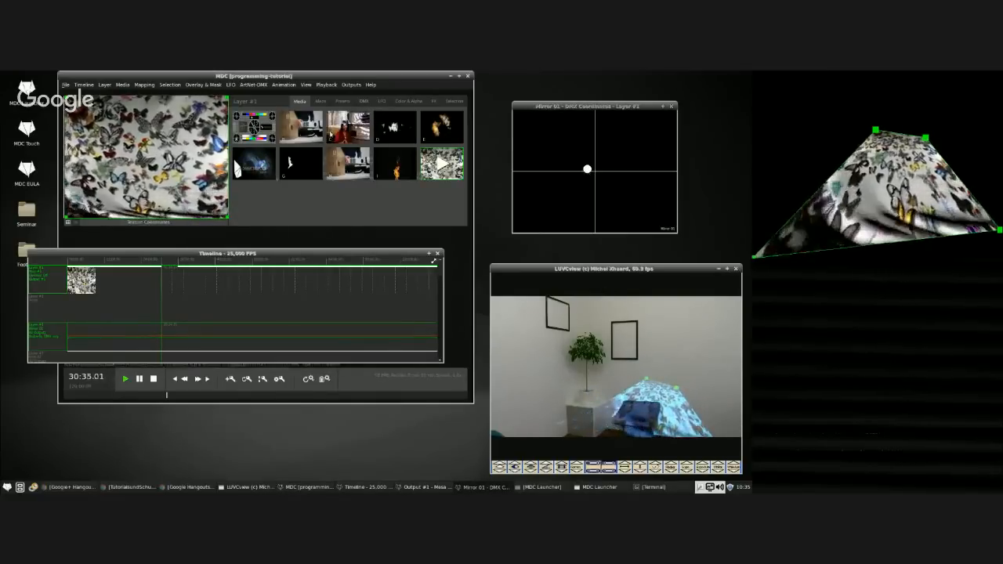
click(320, 101)
click(114, 140)
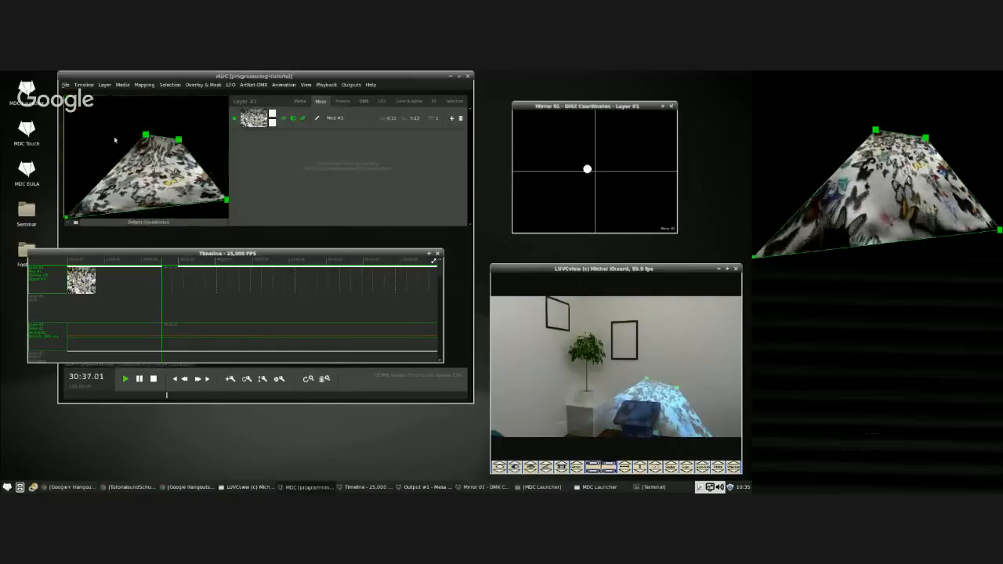
drag(145, 135, 127, 167)
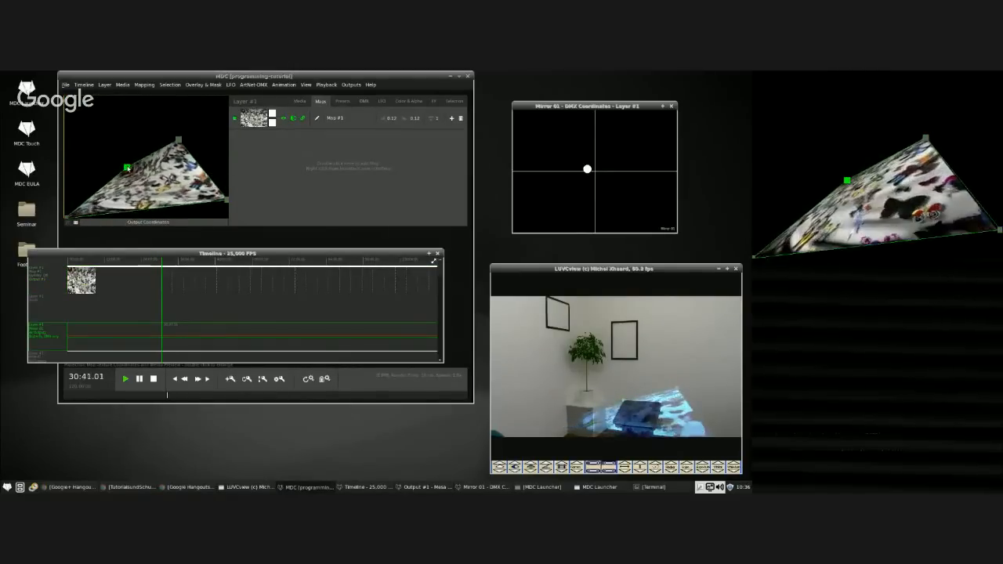
drag(179, 139, 162, 165)
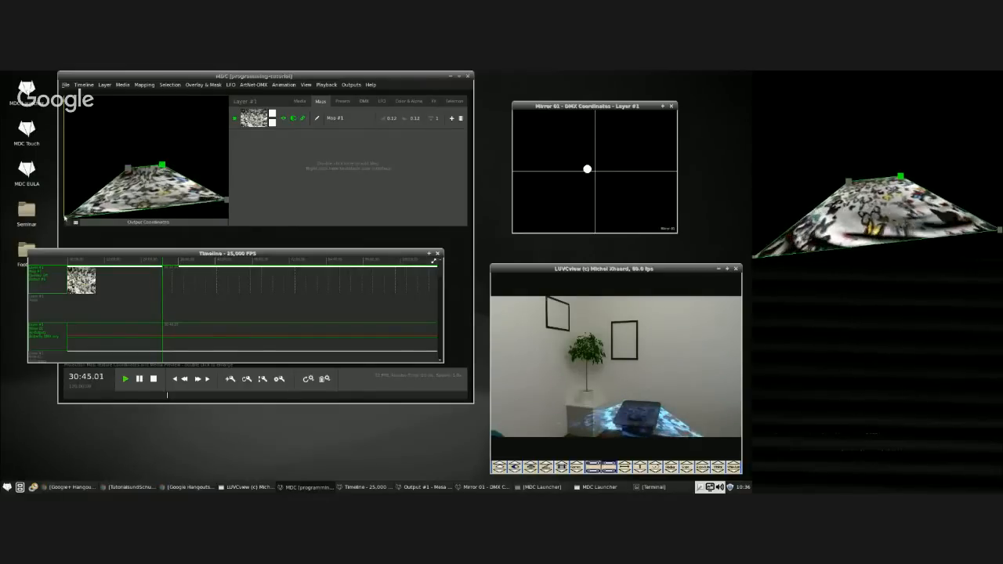
drag(65, 218, 126, 197)
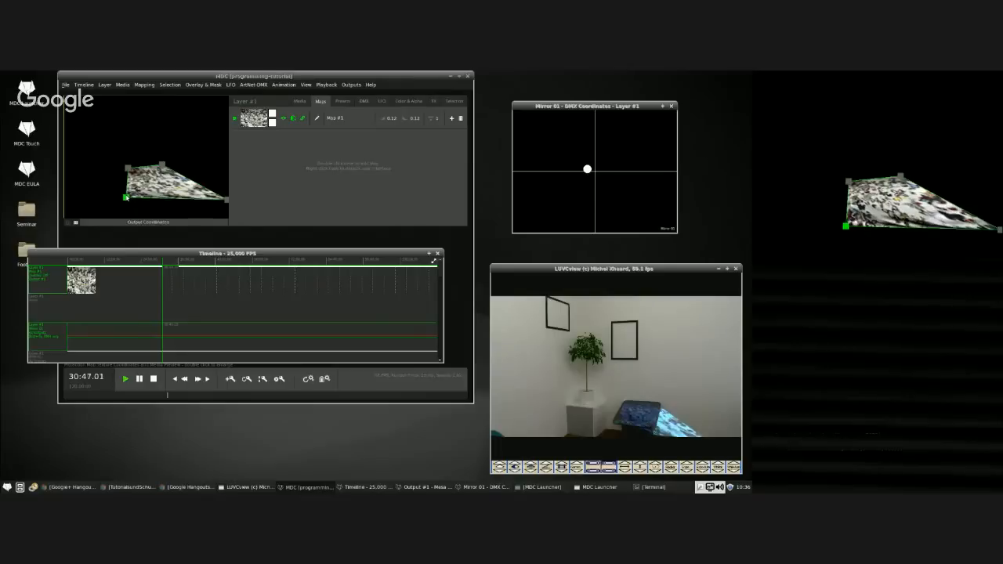
drag(230, 200, 161, 195)
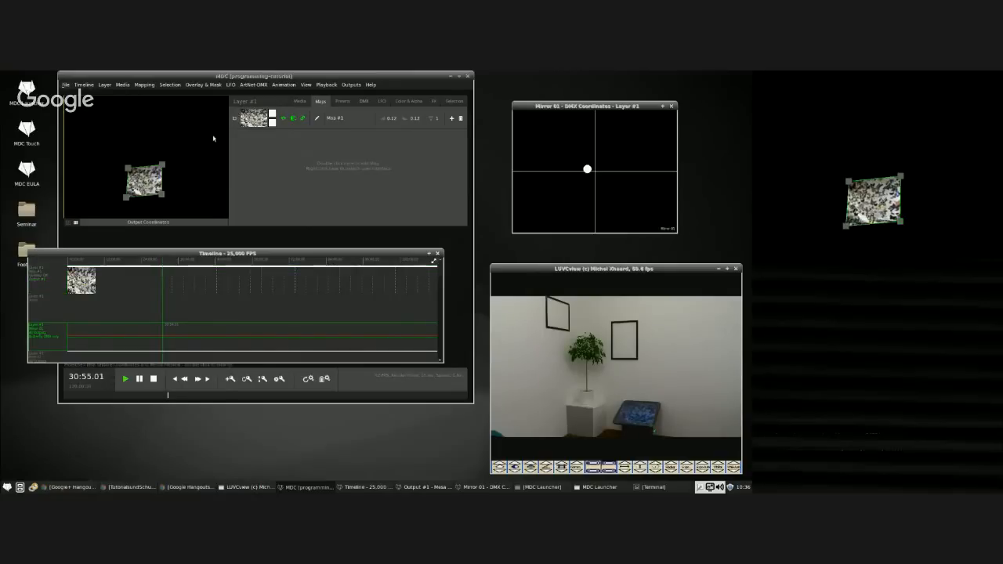
Stretch the whole quad to fill the output and put the test-card clip back on the layer.
click(148, 164)
key(f)
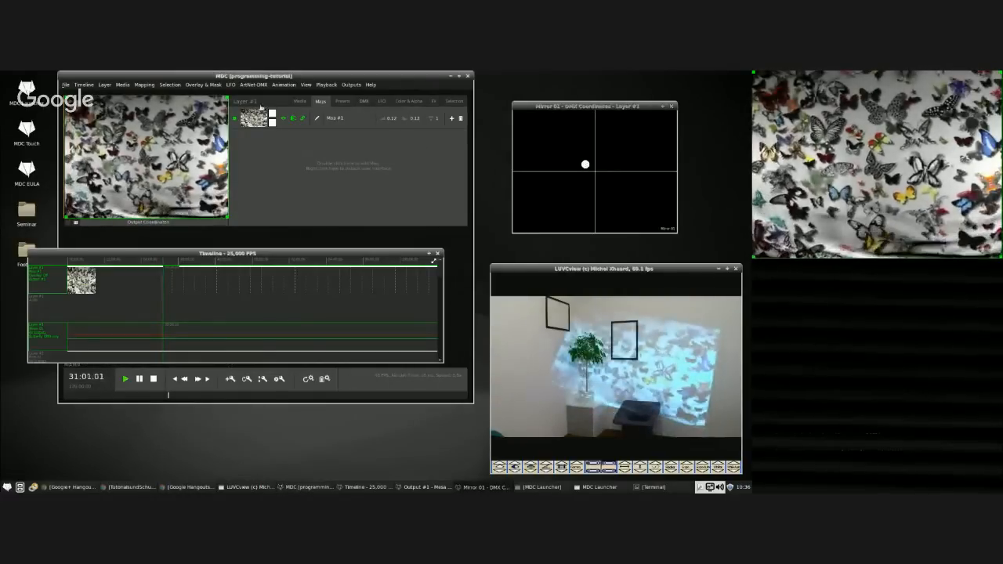
click(299, 101)
double_click(253, 125)
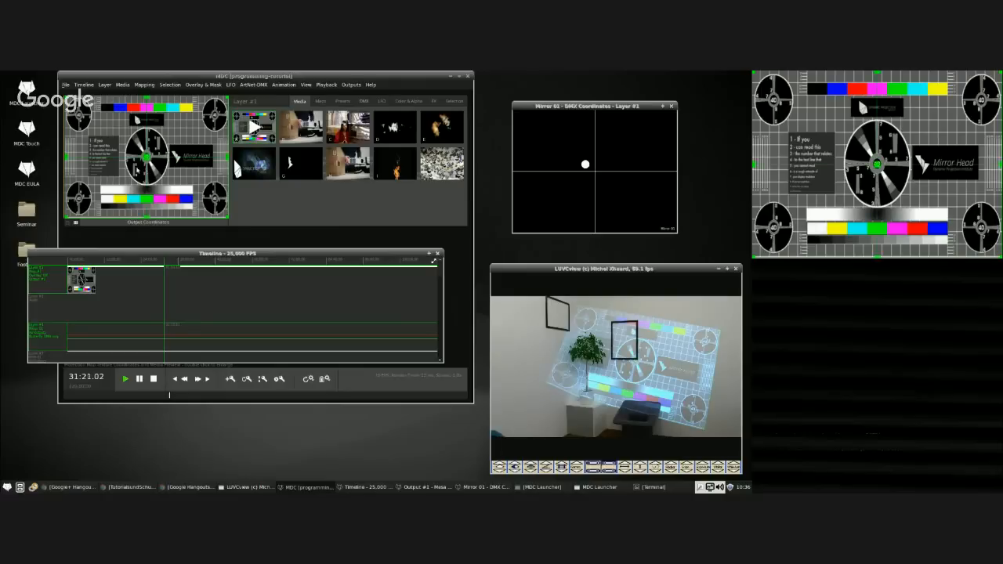
Warp the image with the mesh grid, reshaping its centre, corners and edge points.
click(141, 171)
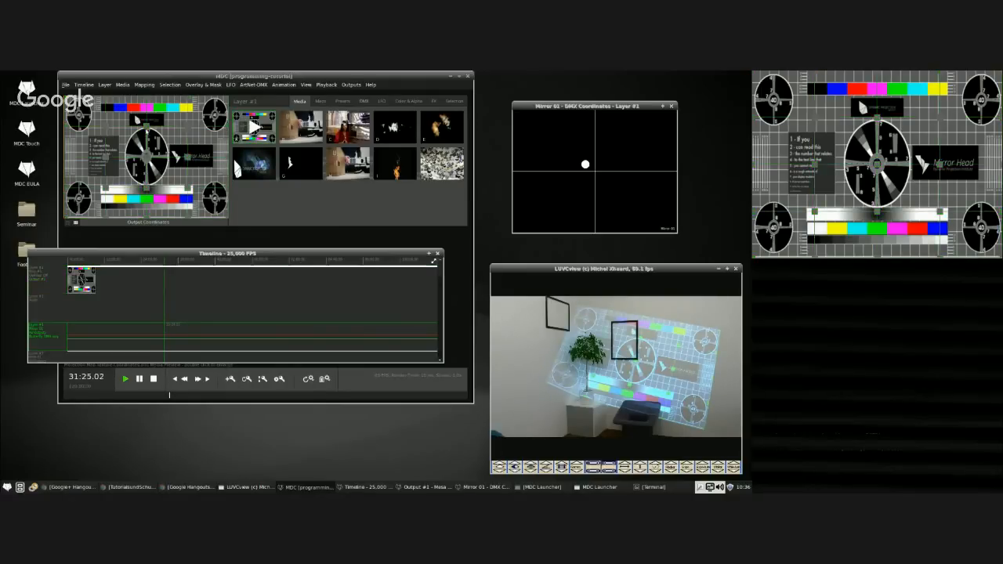
drag(146, 155, 134, 119)
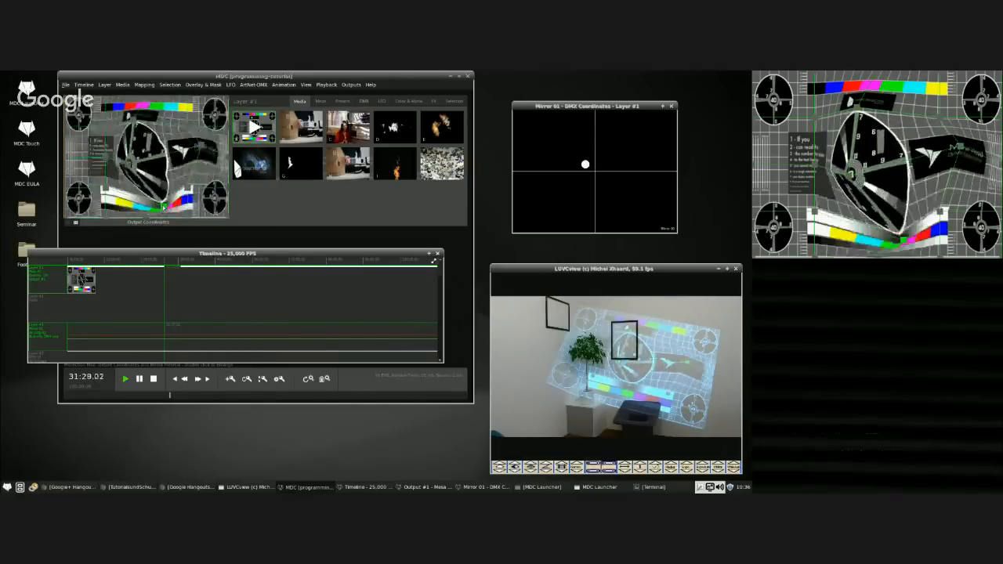
drag(189, 192, 204, 178)
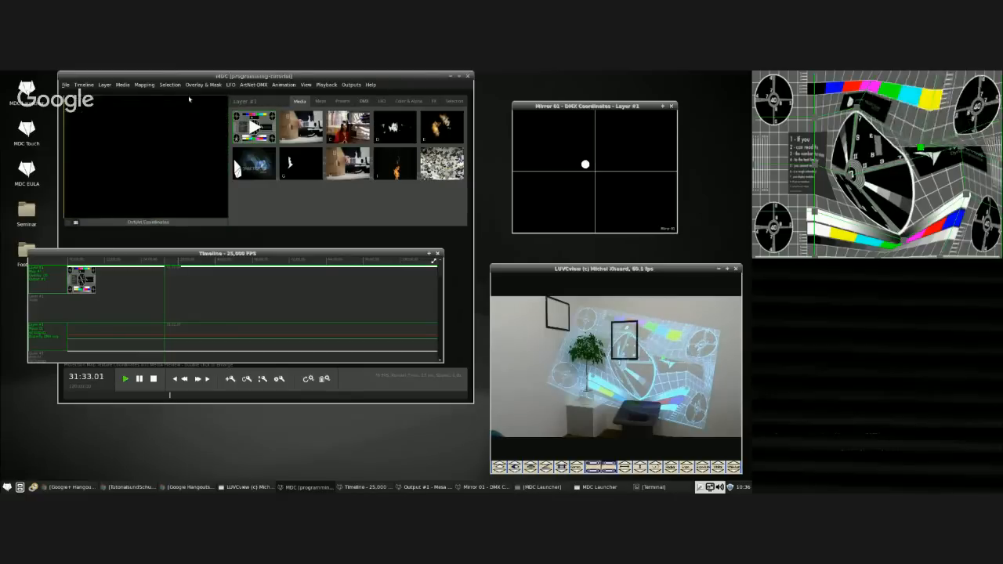
click(214, 104)
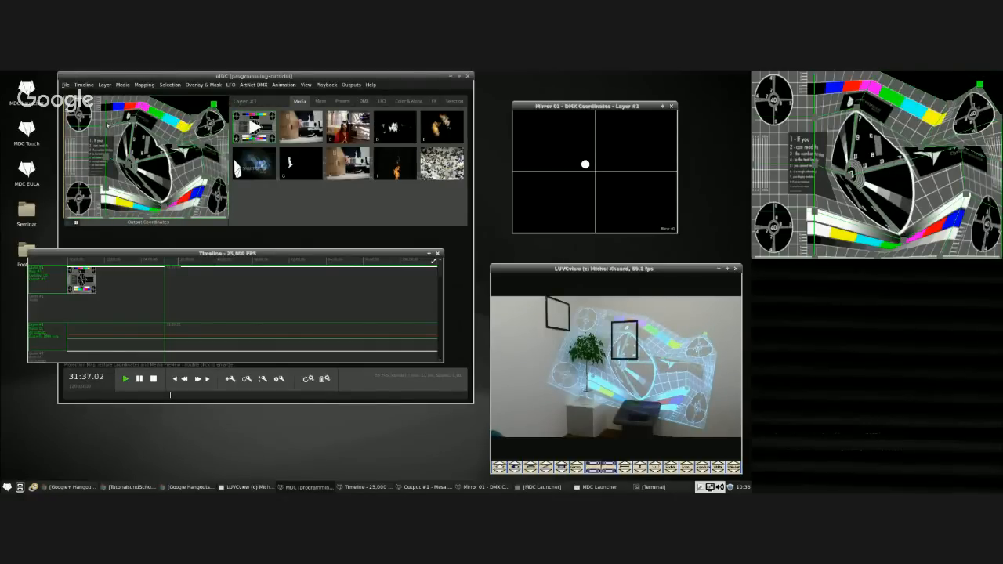
drag(69, 159, 91, 153)
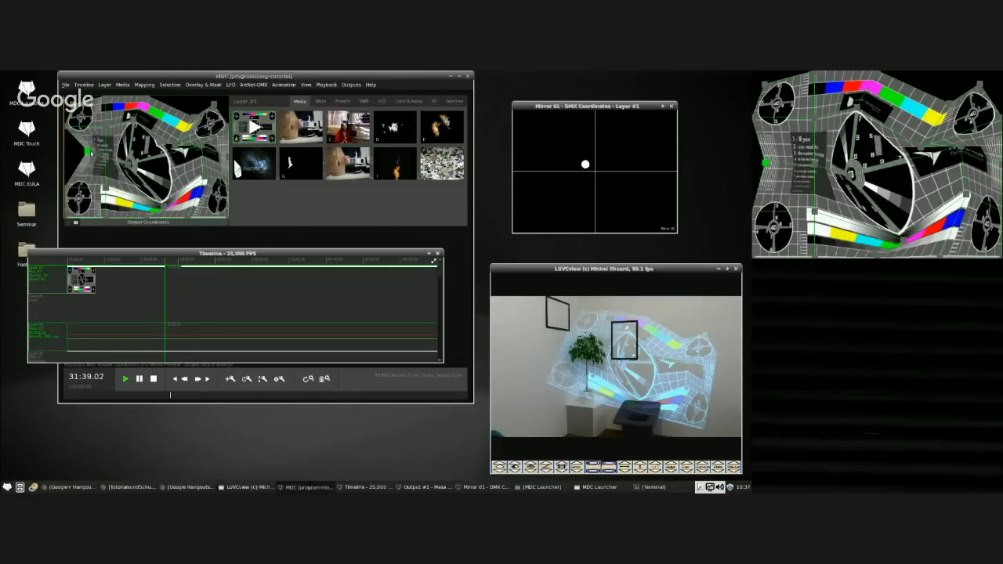
drag(111, 190, 101, 181)
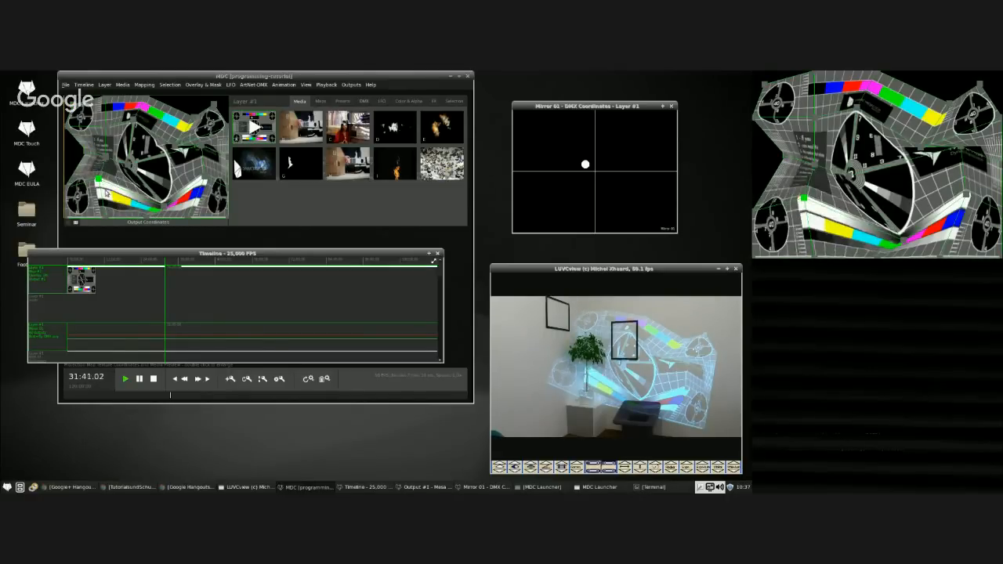
drag(108, 222, 110, 213)
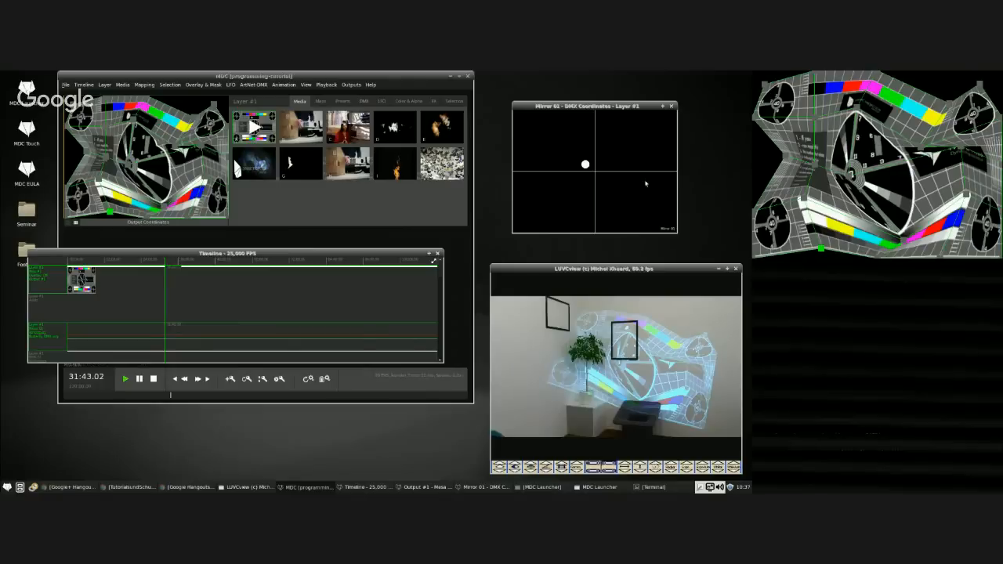
Nudge the mirror's DMX position, play the second media clip, and hide the mask mesh grid.
drag(589, 165, 592, 162)
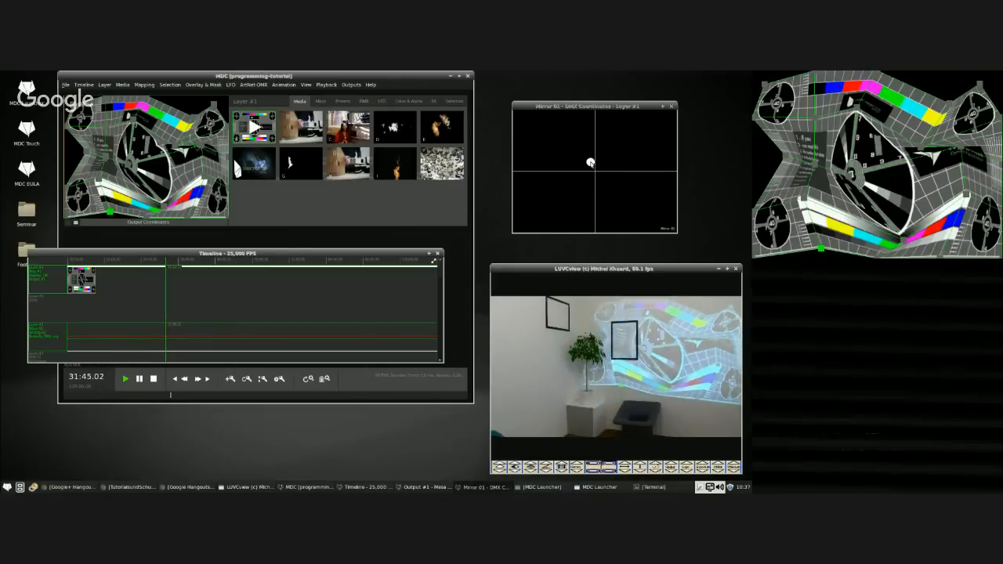
click(349, 139)
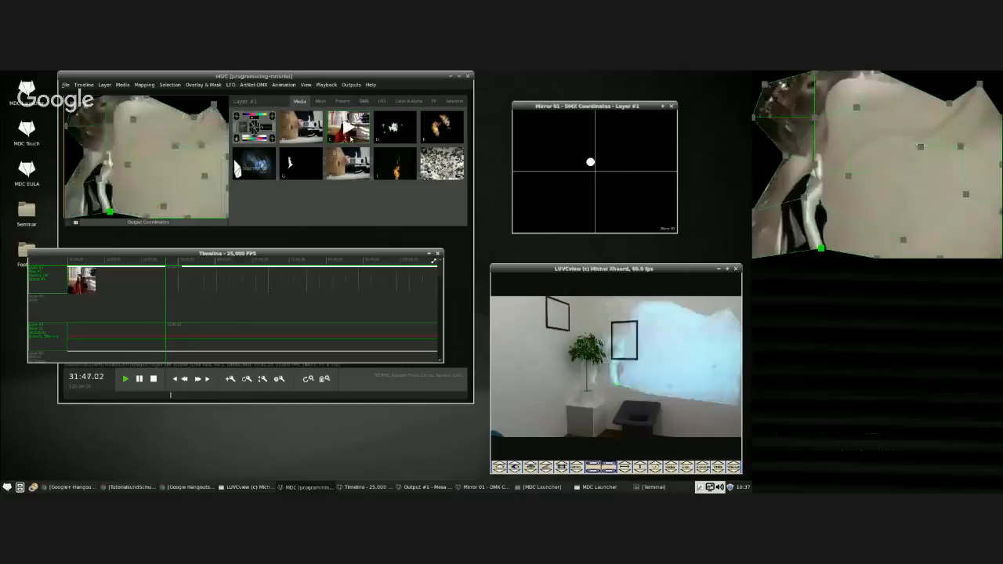
click(307, 138)
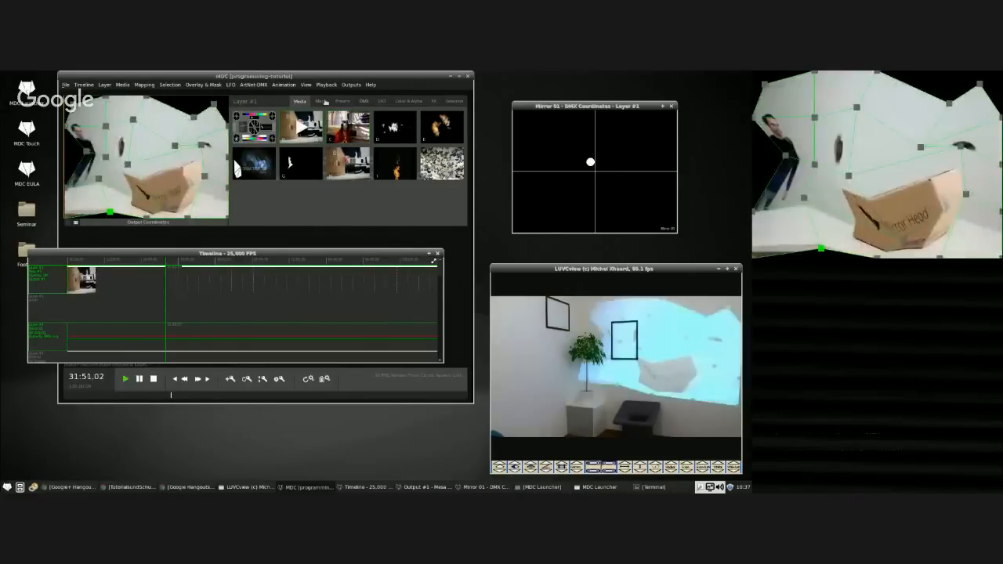
click(321, 101)
click(294, 120)
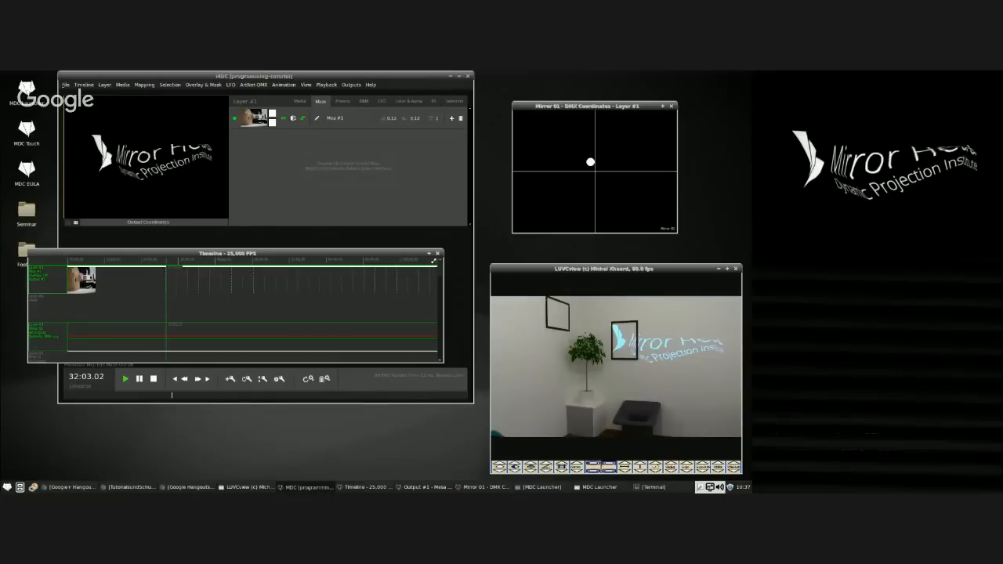
Recall the Frame 1 preset from the layer's presets, then view Layer #2's mask settings.
click(342, 101)
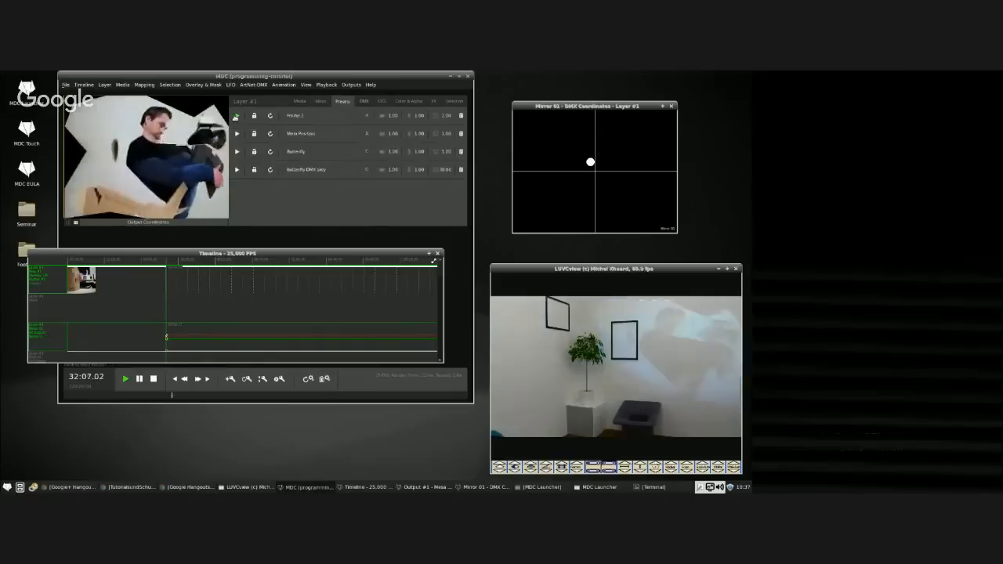
click(236, 116)
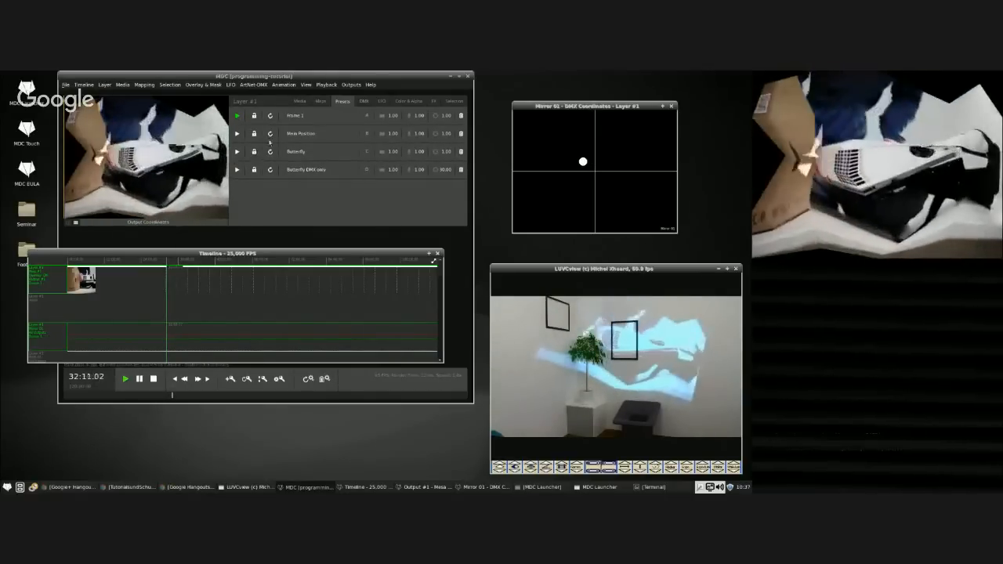
click(224, 148)
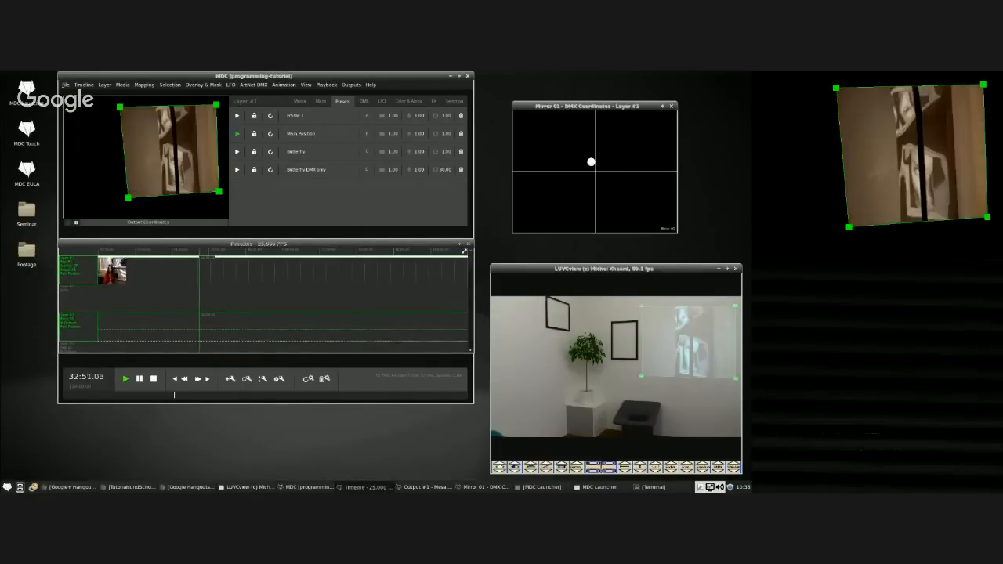
Rewind the timeline to 00:00.00, replay it, and pause back at the first keyframe.
click(140, 380)
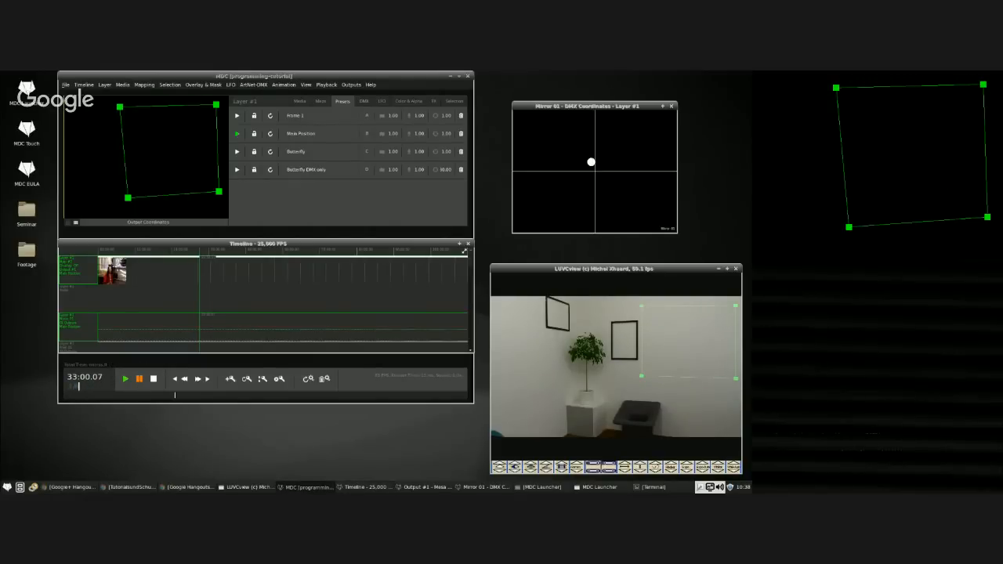
key(Return)
drag(215, 254, 87, 260)
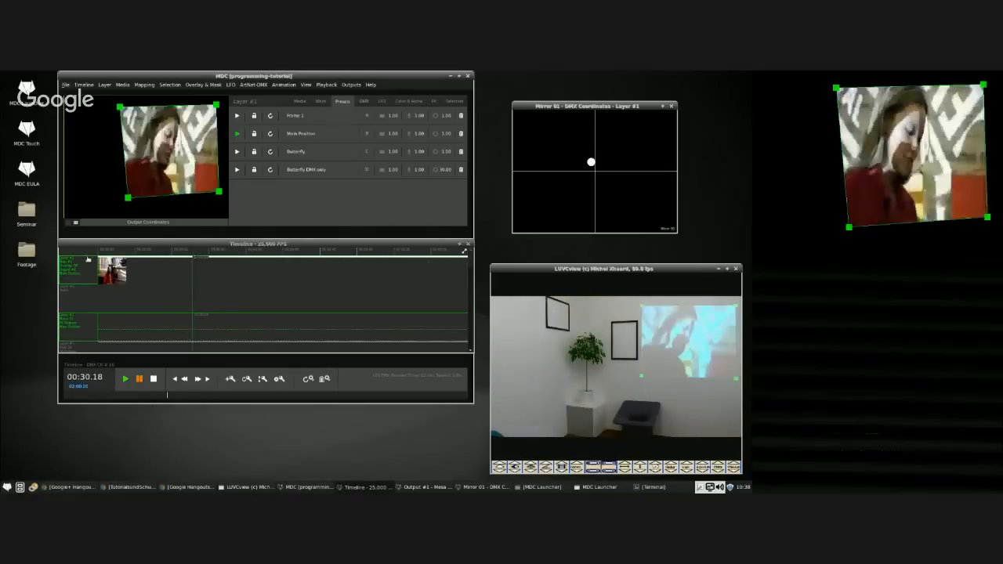
click(103, 254)
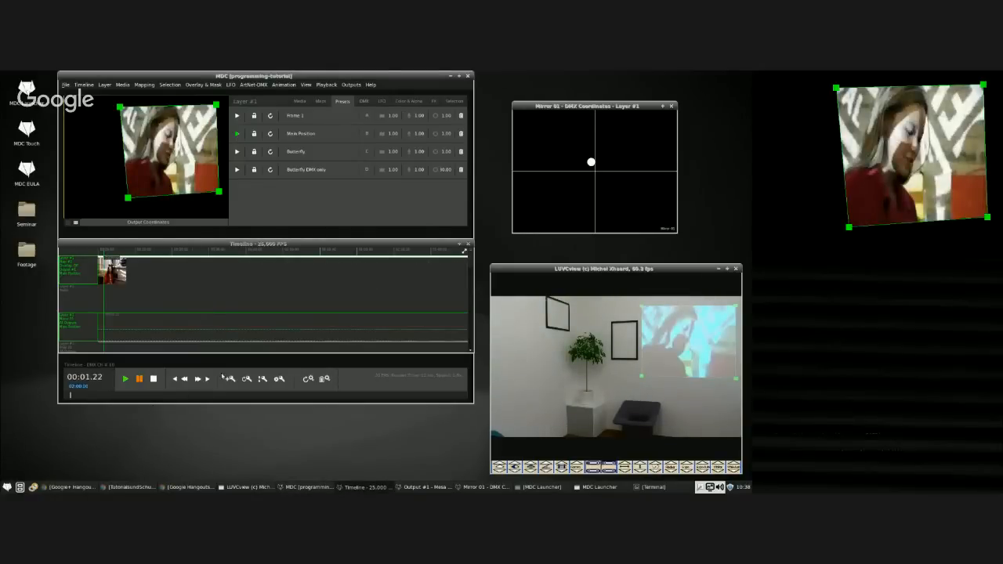
click(175, 380)
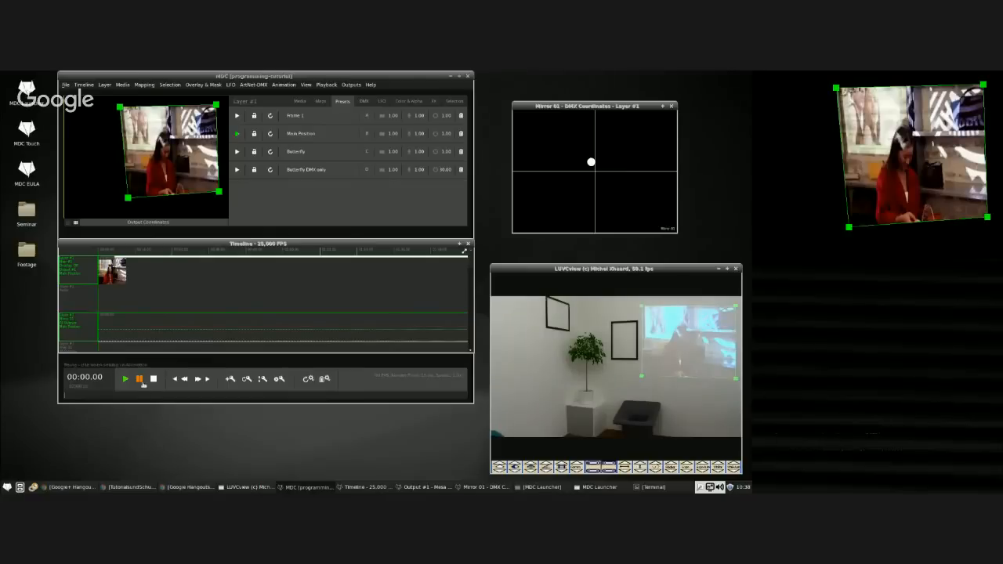
click(141, 381)
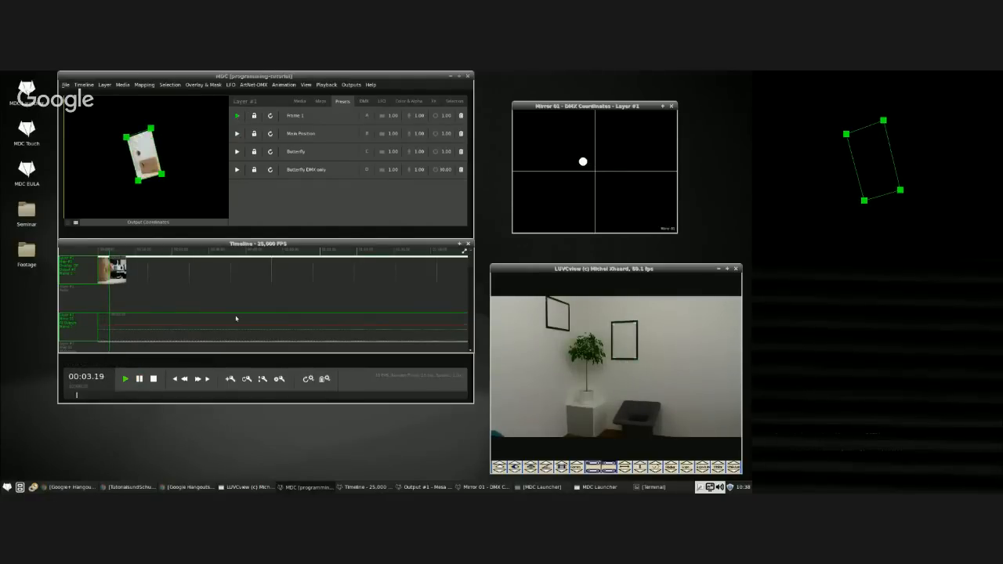
click(140, 378)
click(176, 380)
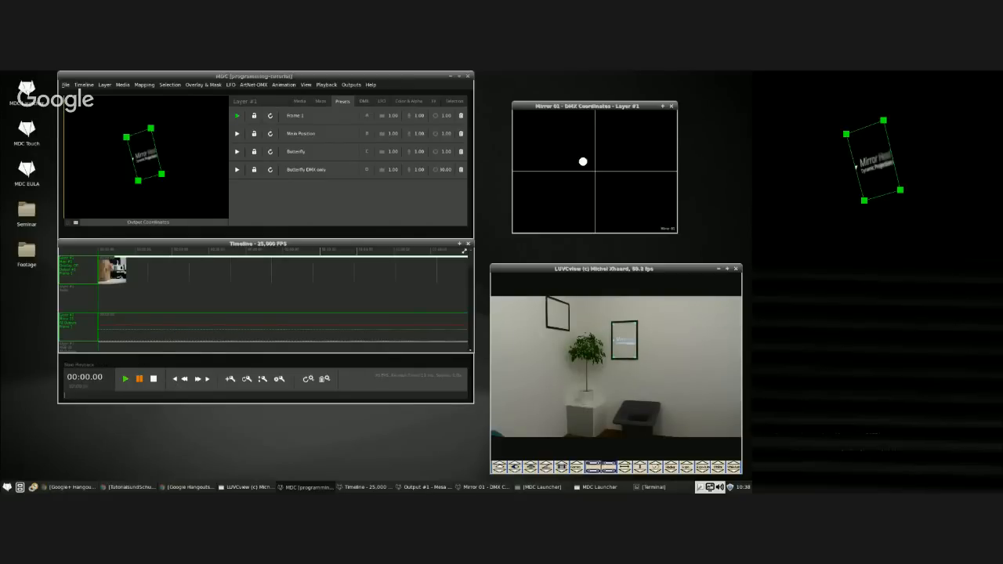
Turn on Presets > Lock on Timeline and key Frame 1 as the first recorded recall.
click(103, 85)
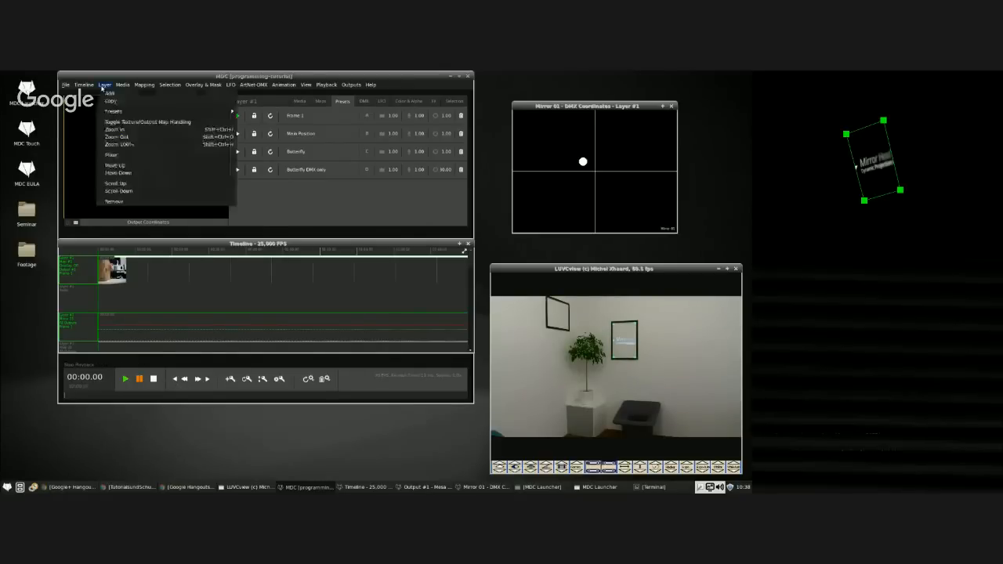
mouse_move(130, 113)
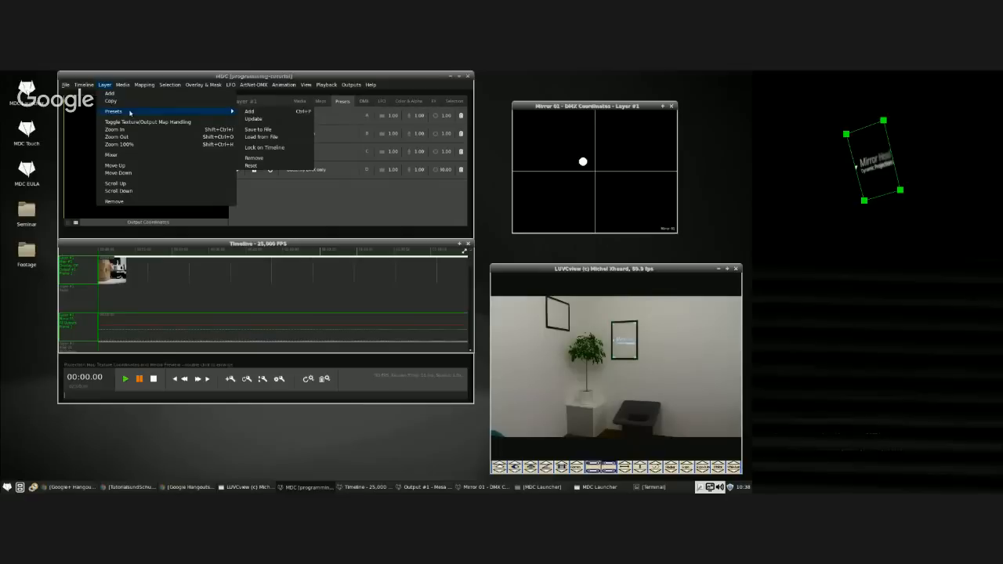
click(260, 148)
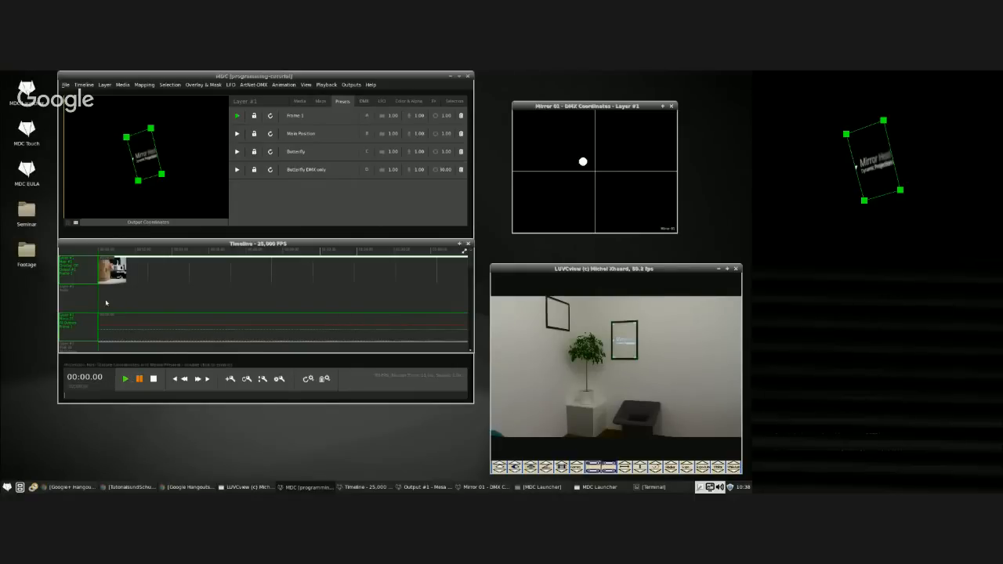
click(237, 116)
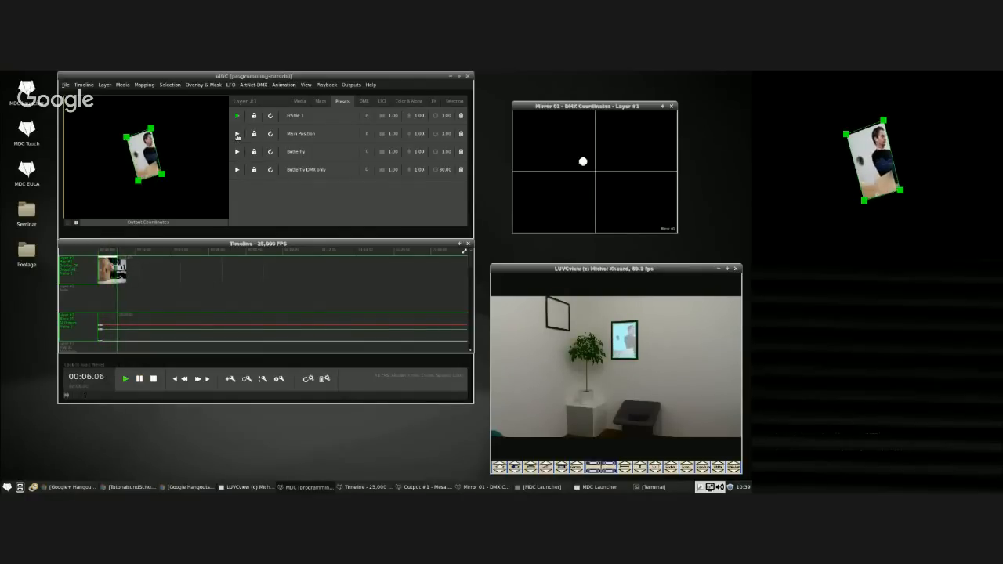
Record Main Position, Frame 1, Butterfly, Butterfly DMX only and Frame 1 recalls, then pause.
click(237, 134)
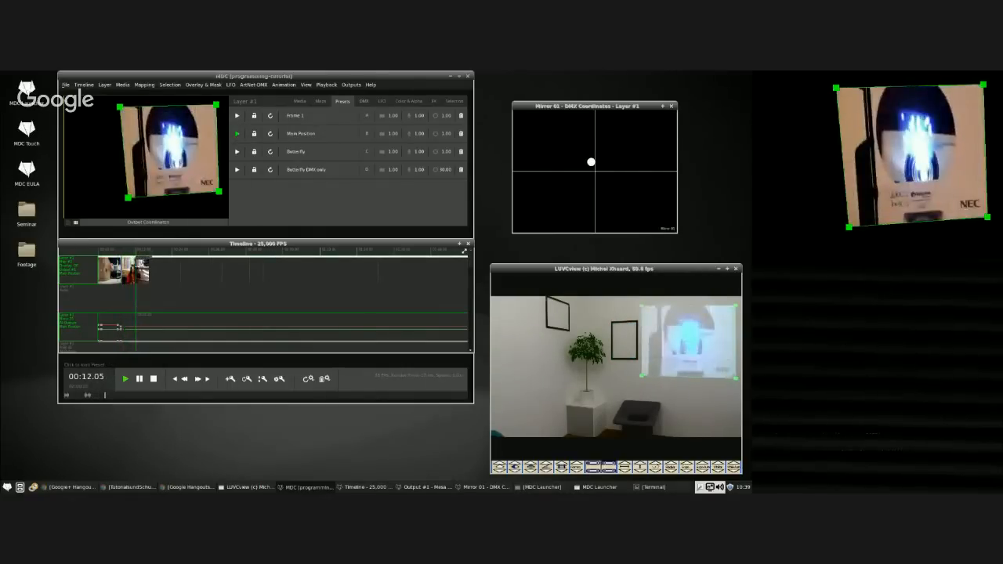
click(236, 116)
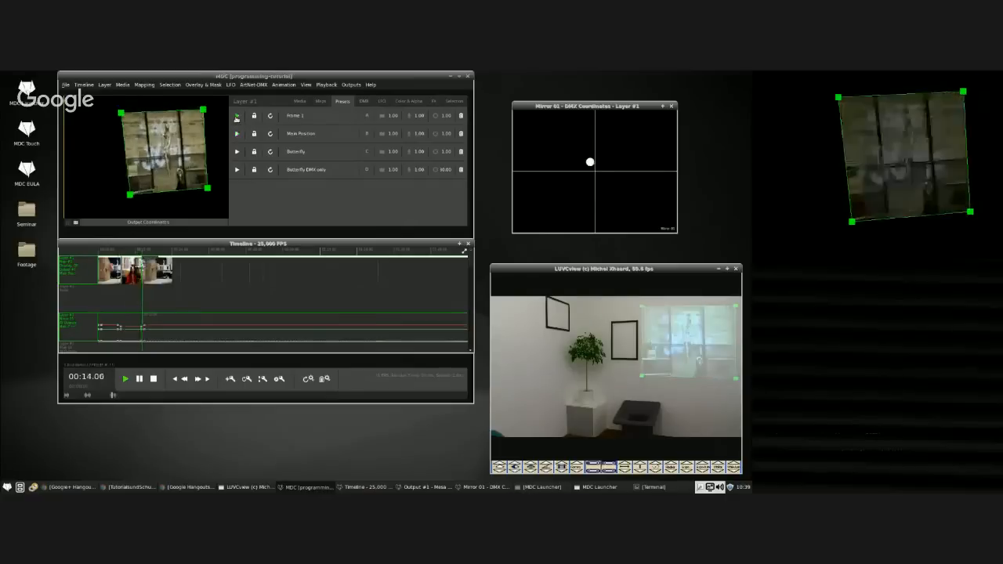
click(237, 152)
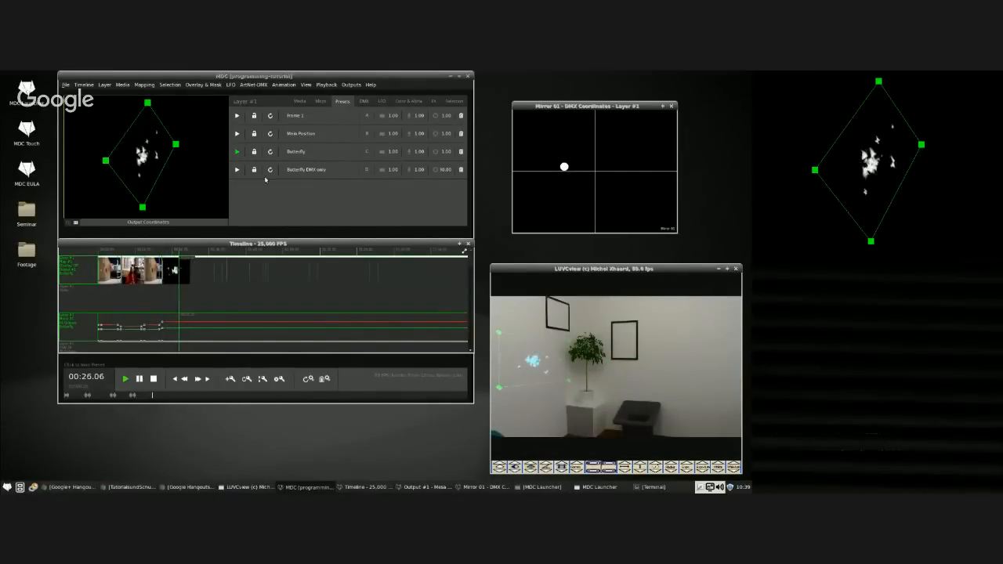
click(239, 171)
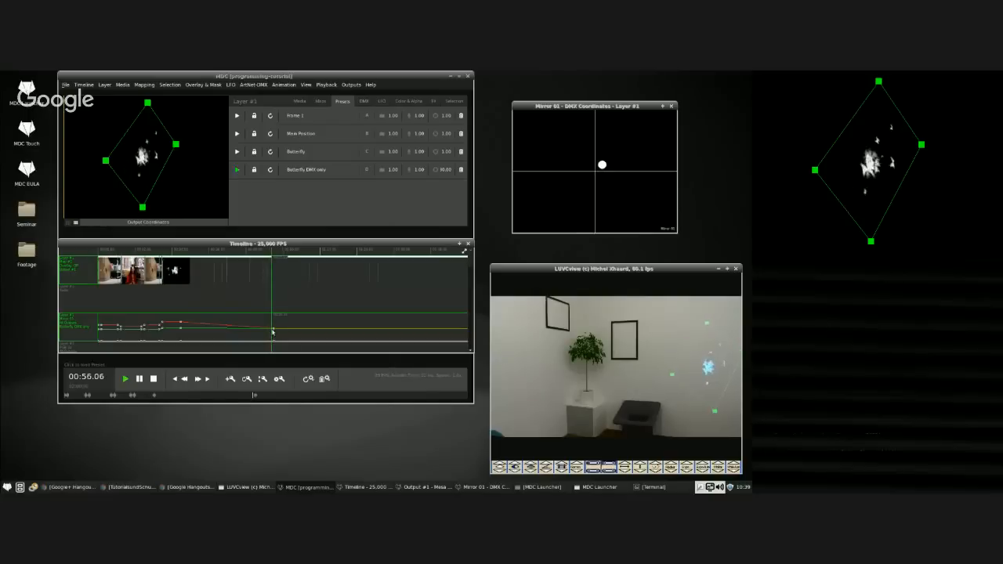
click(237, 116)
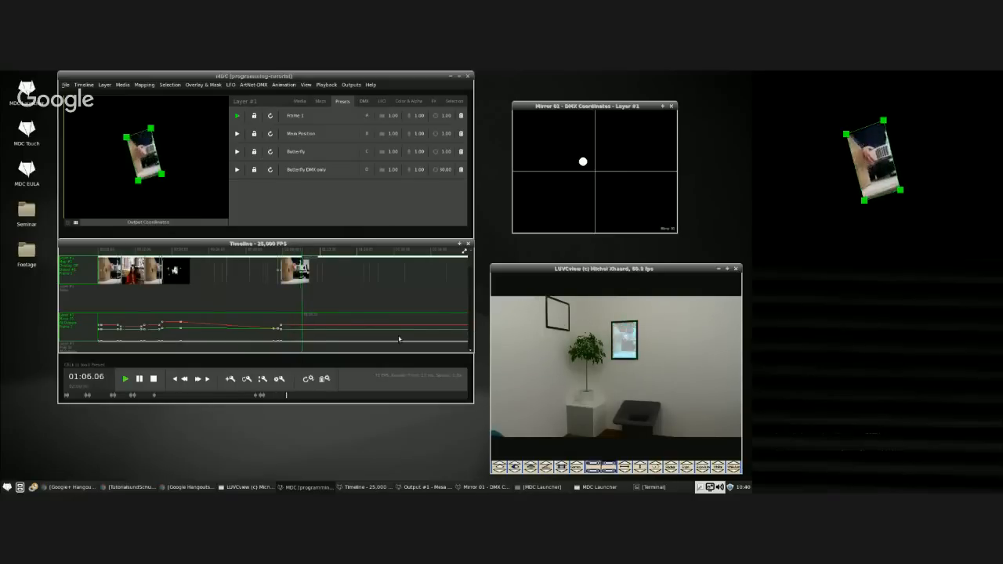
click(139, 379)
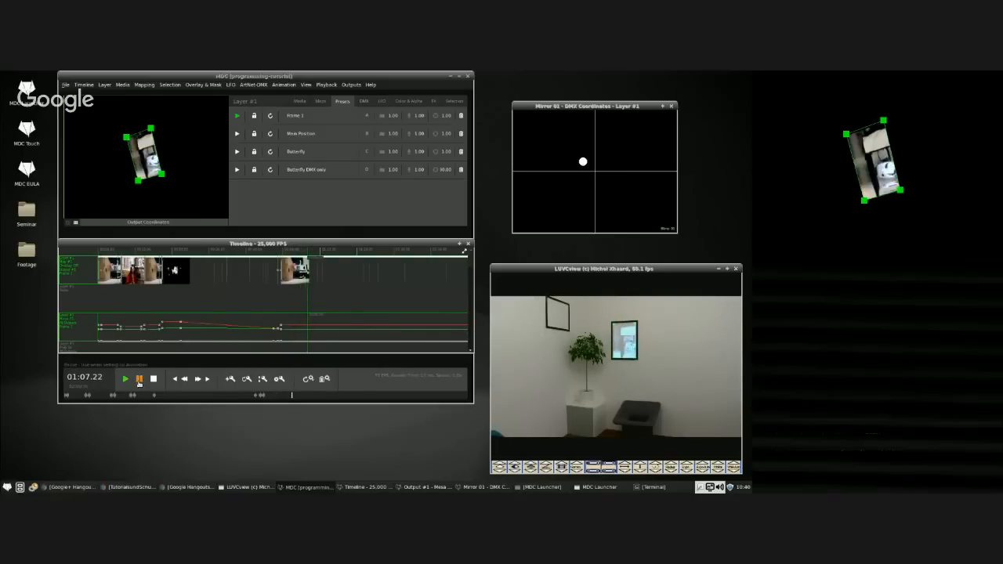
click(104, 85)
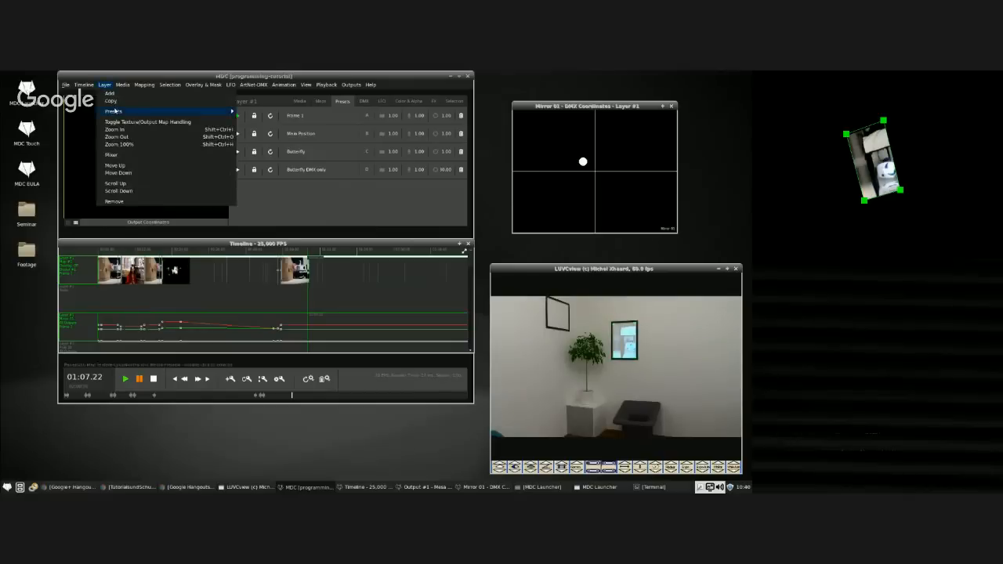
Turn off Lock on Timeline, save the project, and replay the timeline from the start.
mouse_move(114, 111)
click(271, 151)
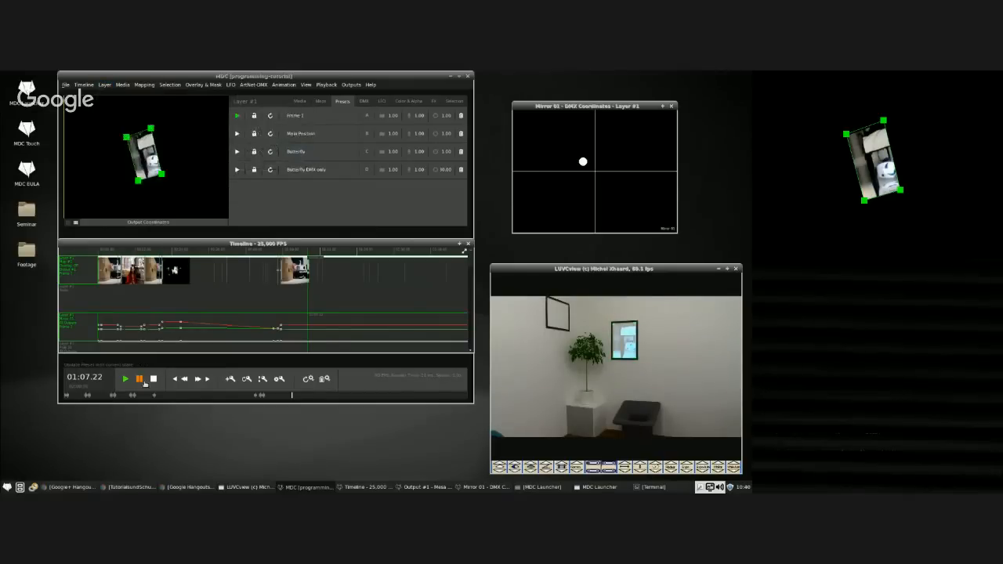
click(66, 85)
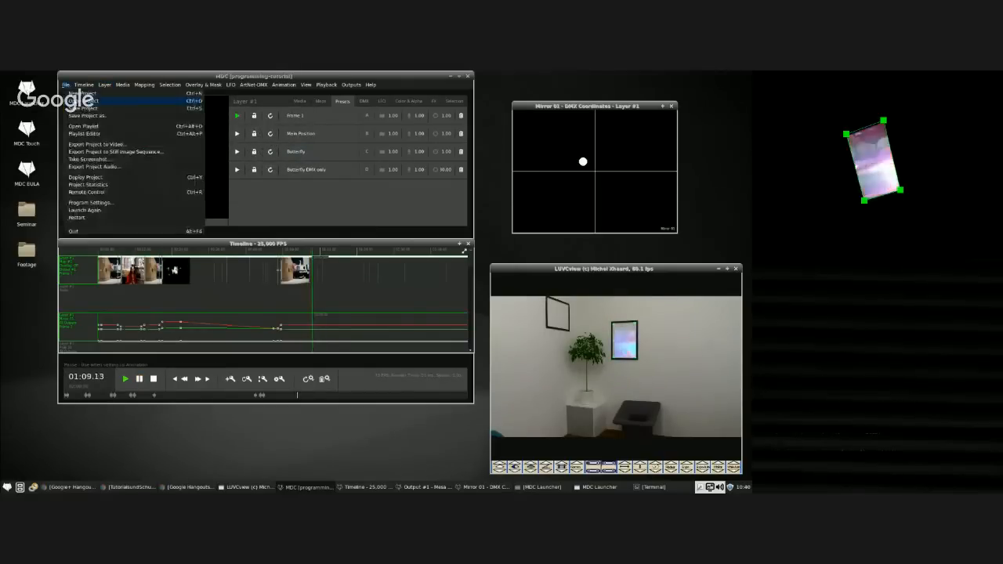
click(72, 107)
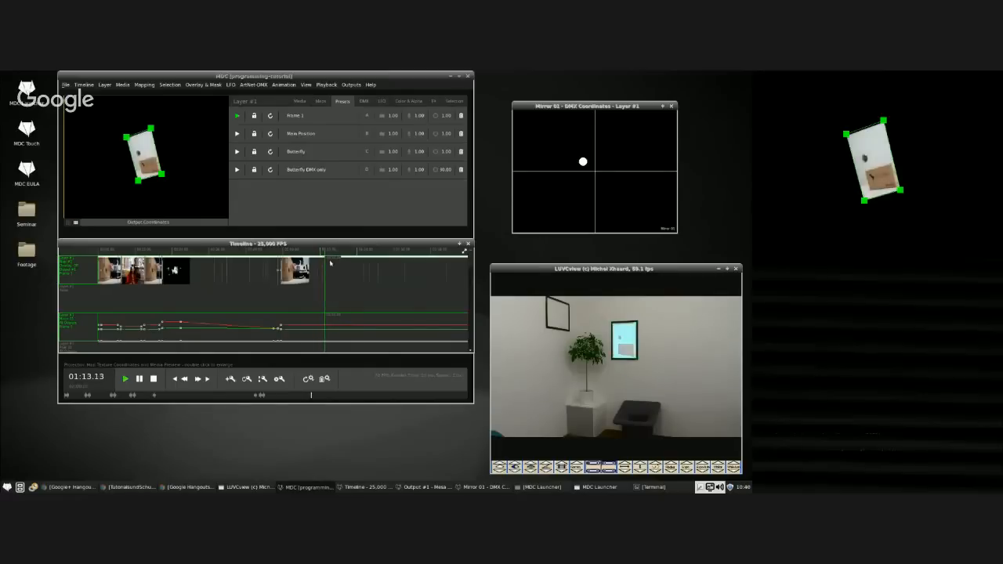
click(175, 378)
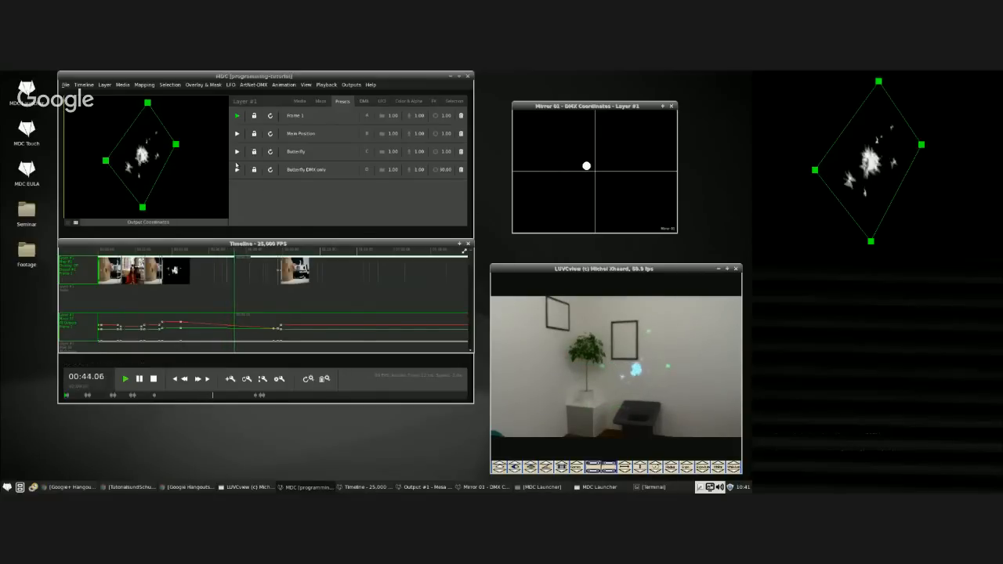
Recall Main Position and then Butterfly live during the timeline replay.
click(237, 133)
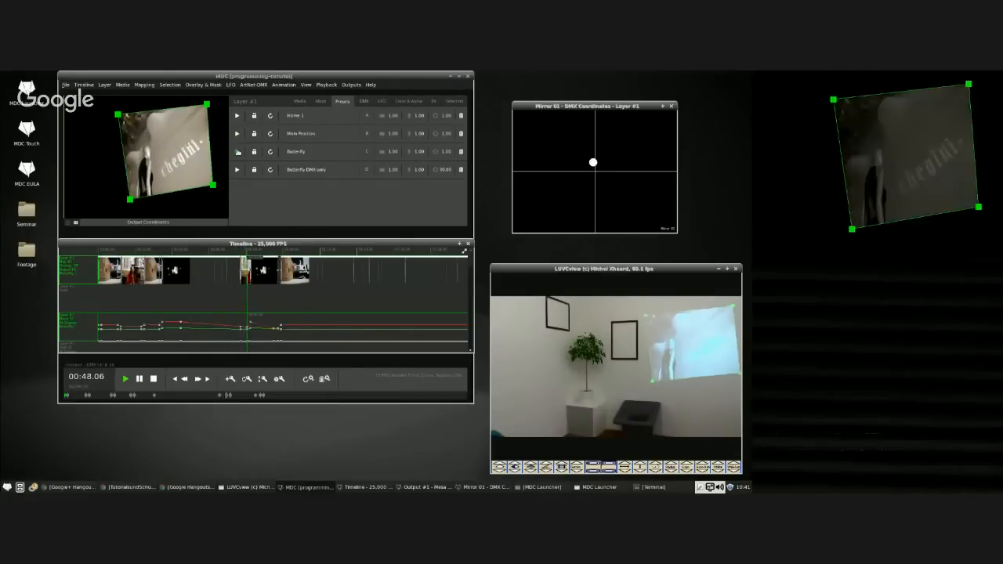
click(236, 151)
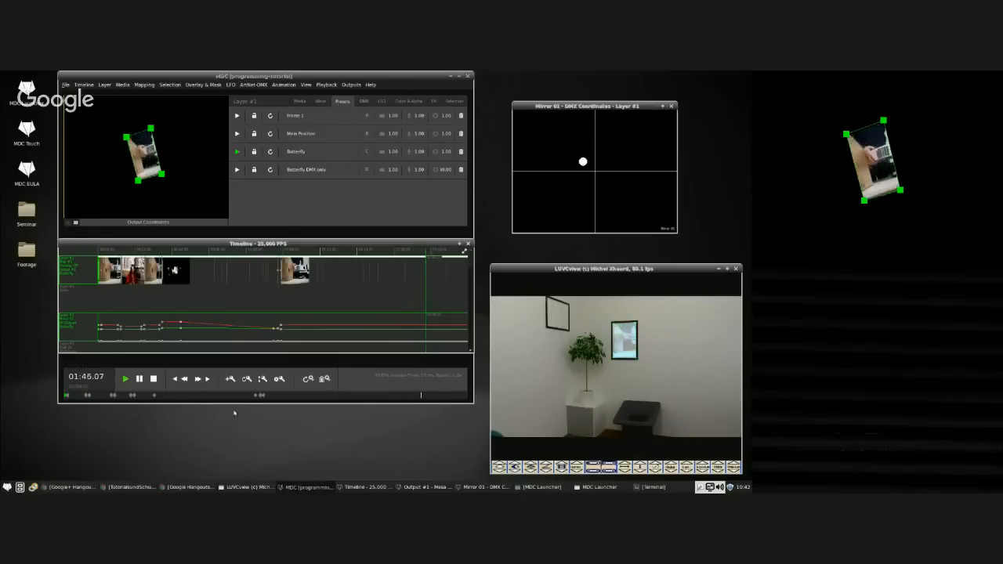
Reset the recorded animation twice, confirming Yes each time.
click(307, 379)
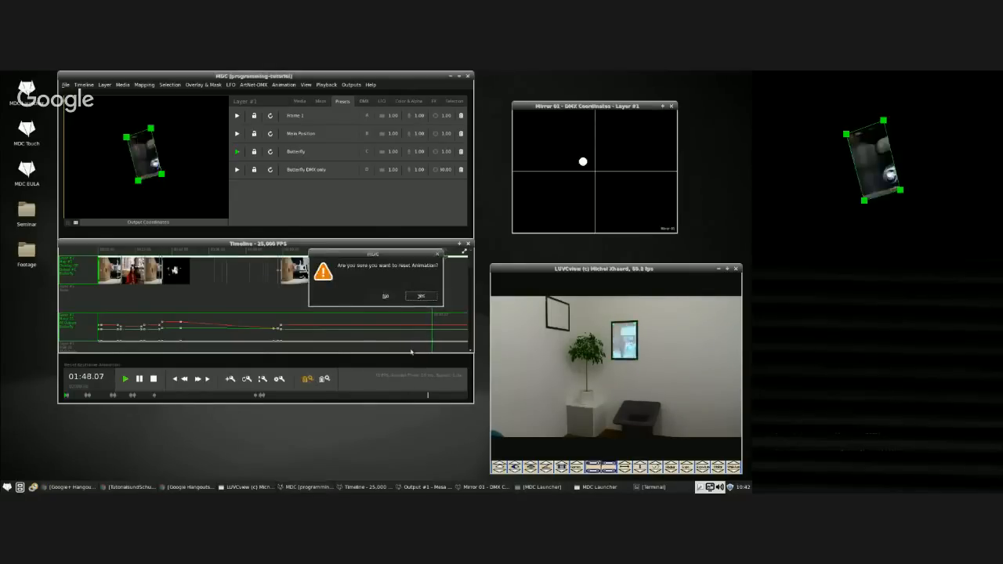
click(420, 297)
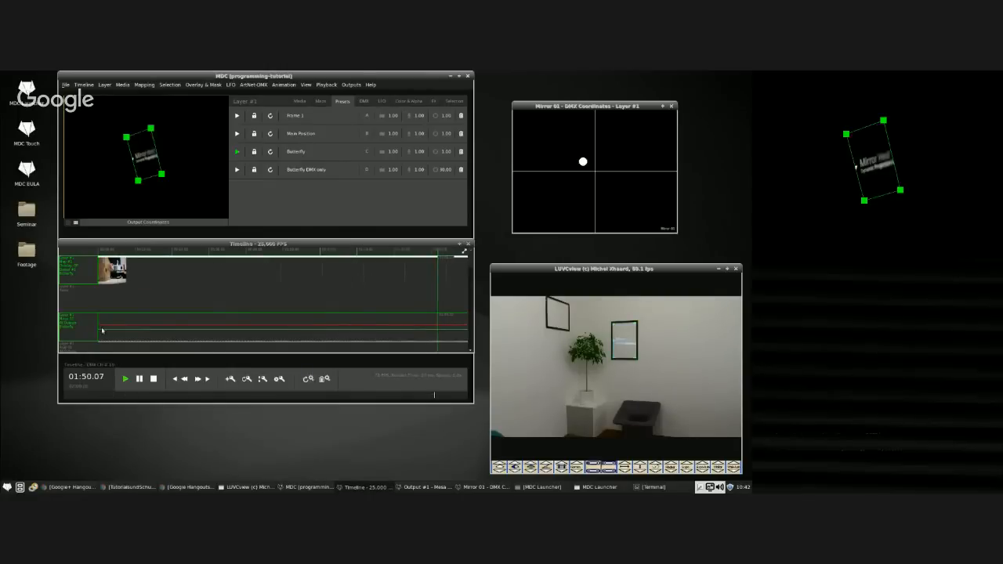
click(306, 381)
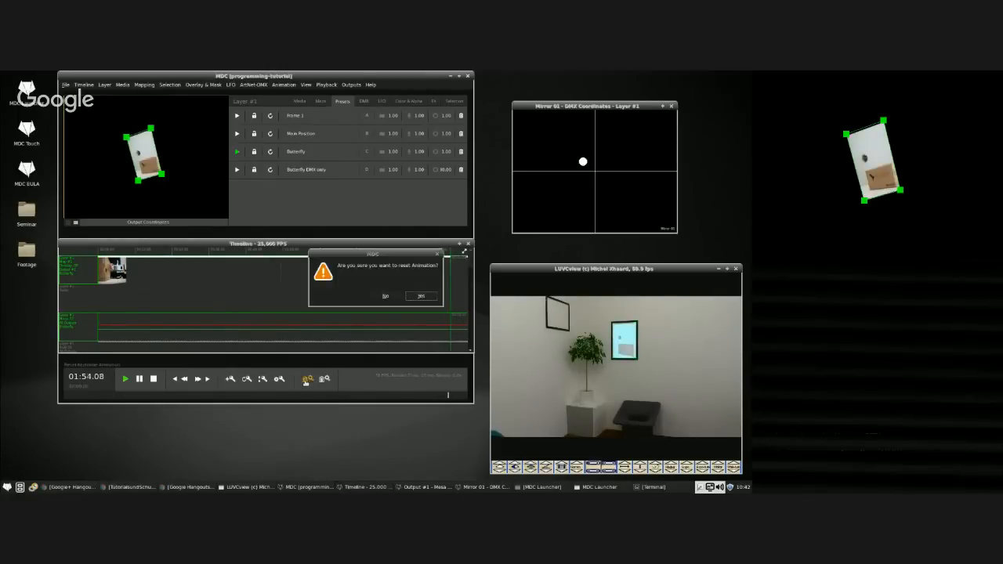
click(420, 296)
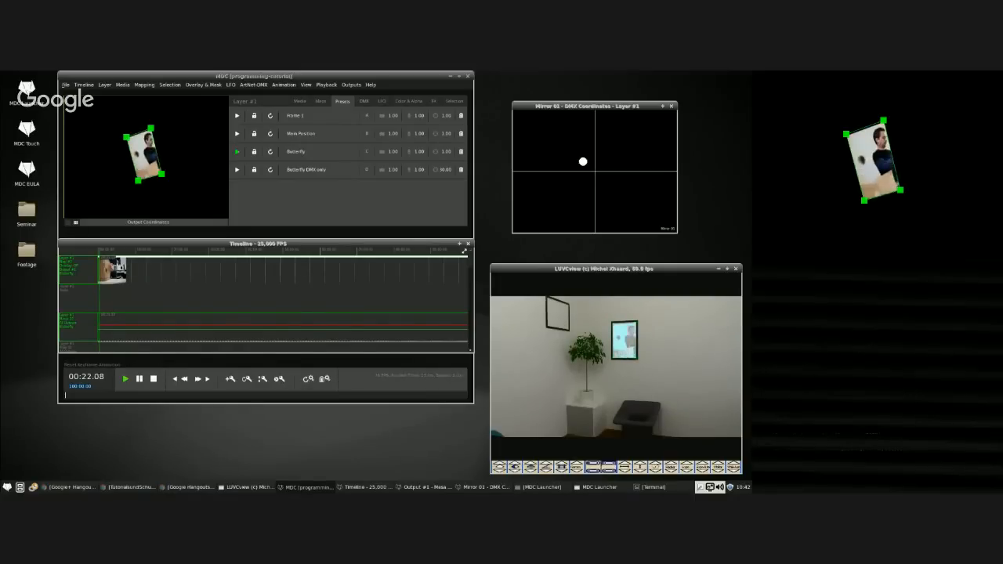
Recall the Main Position preset and save the project.
click(237, 135)
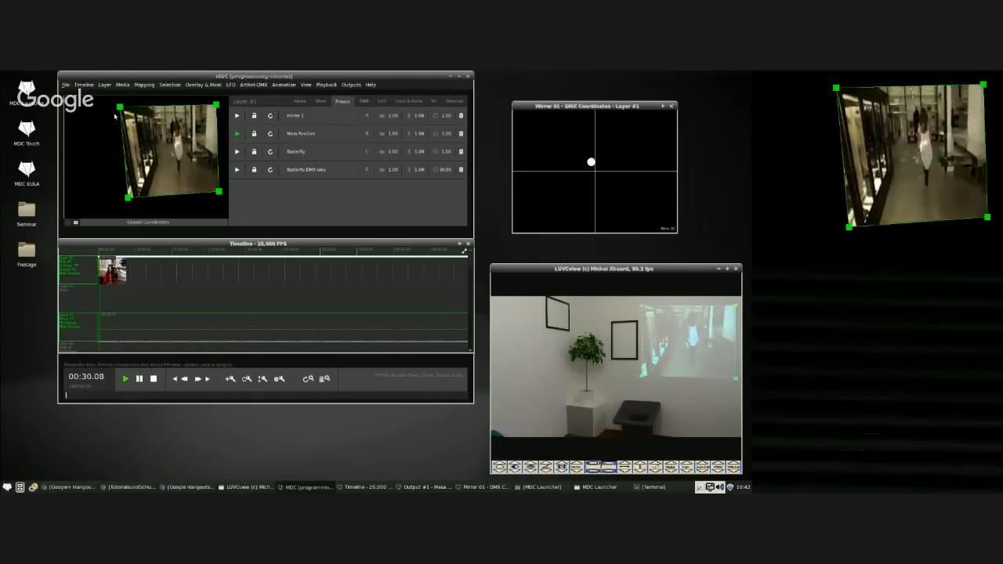
click(71, 84)
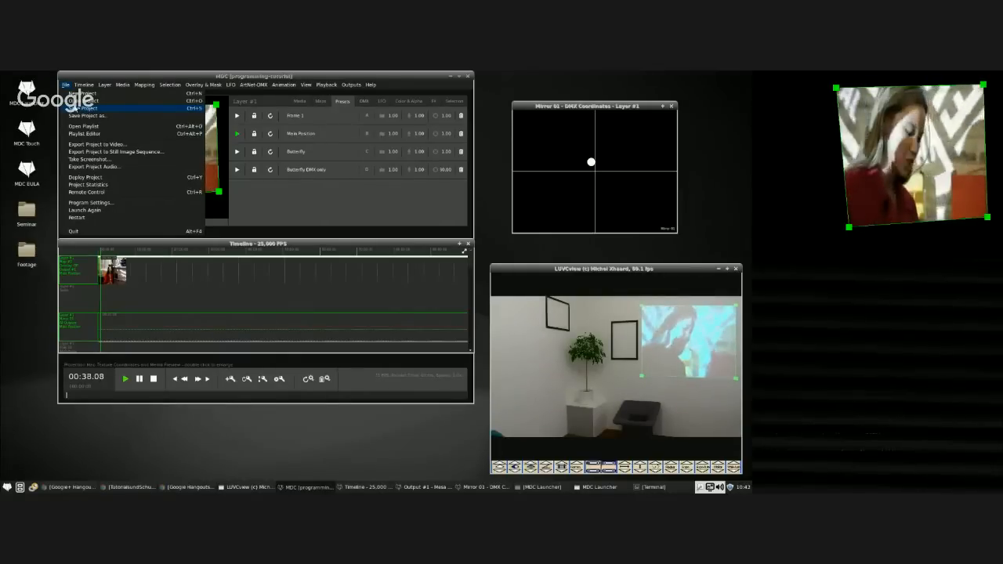
click(71, 108)
Quit the main MDC program and shift the MDC Launcher window slightly right.
click(66, 84)
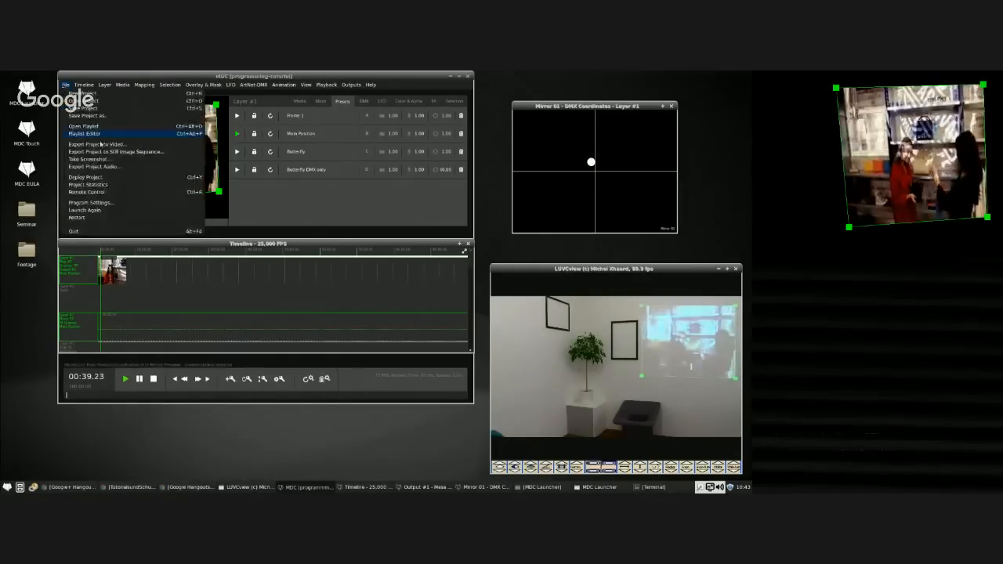
click(137, 227)
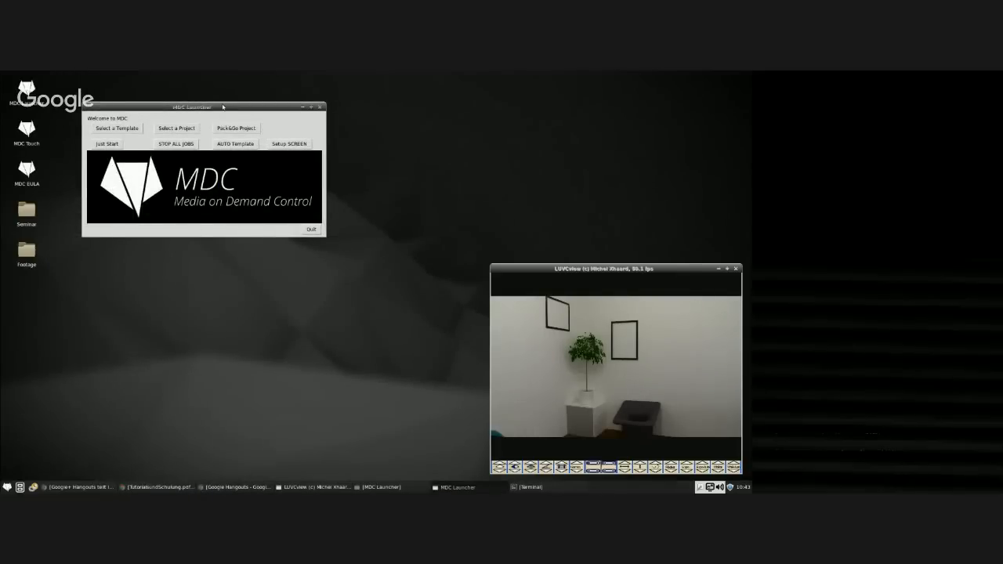
drag(223, 106, 256, 104)
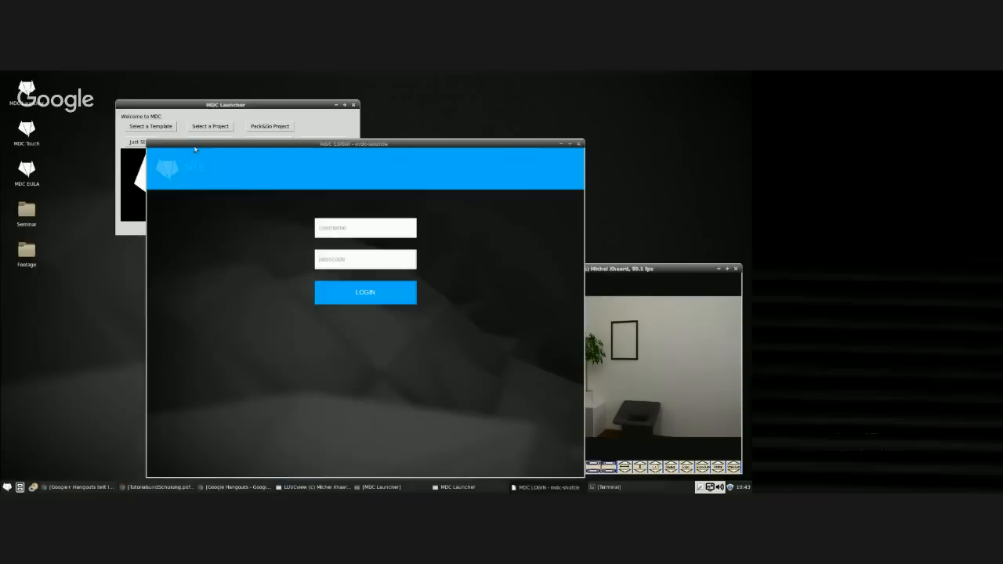
Move the MDC LOGIN window to the upper left, then bring the tutorial PDF forward.
drag(198, 154, 143, 101)
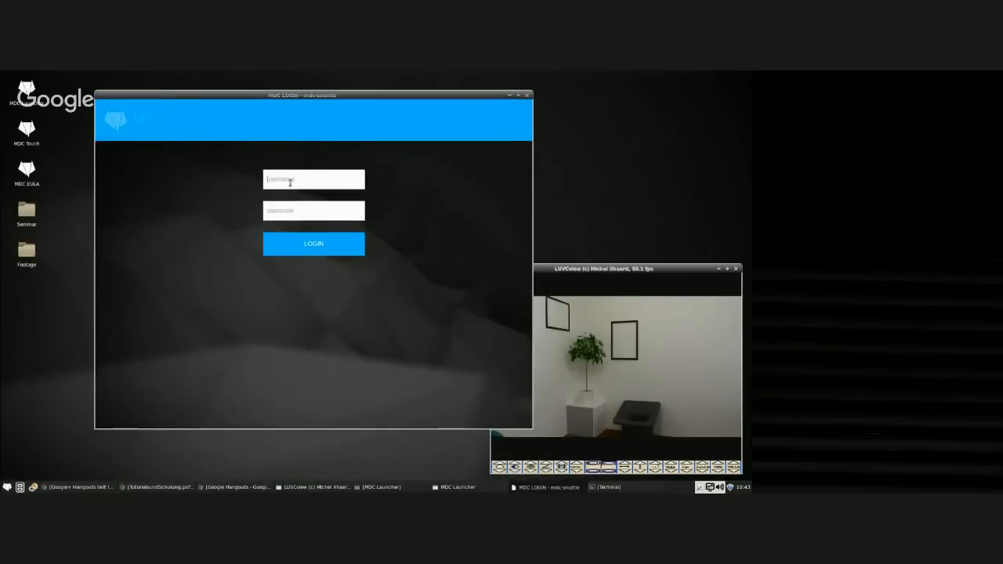
click(175, 487)
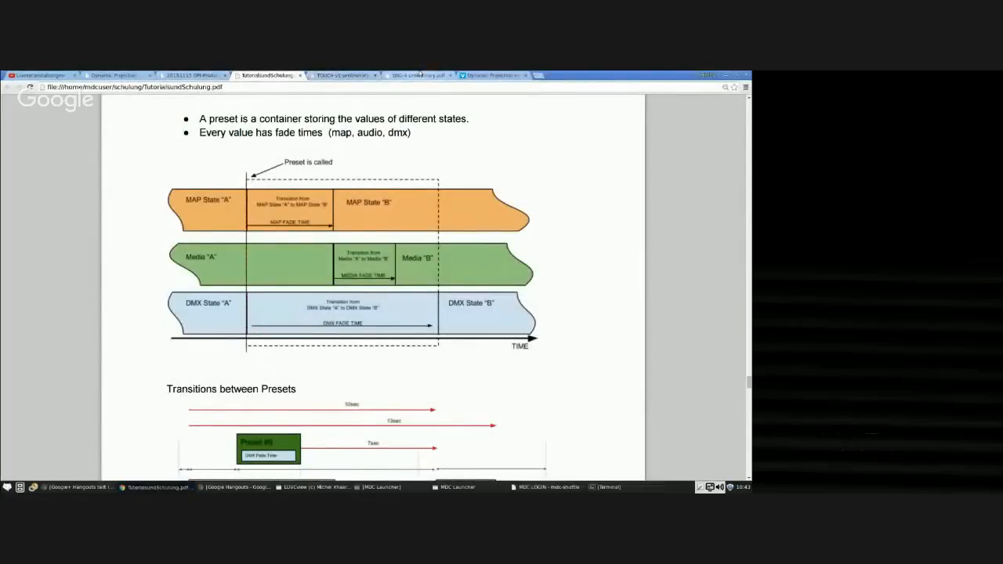
Glance at the QSG-4-preliminary and TOUCH-v1-preliminary PDFs, then minimise Chromium.
click(420, 74)
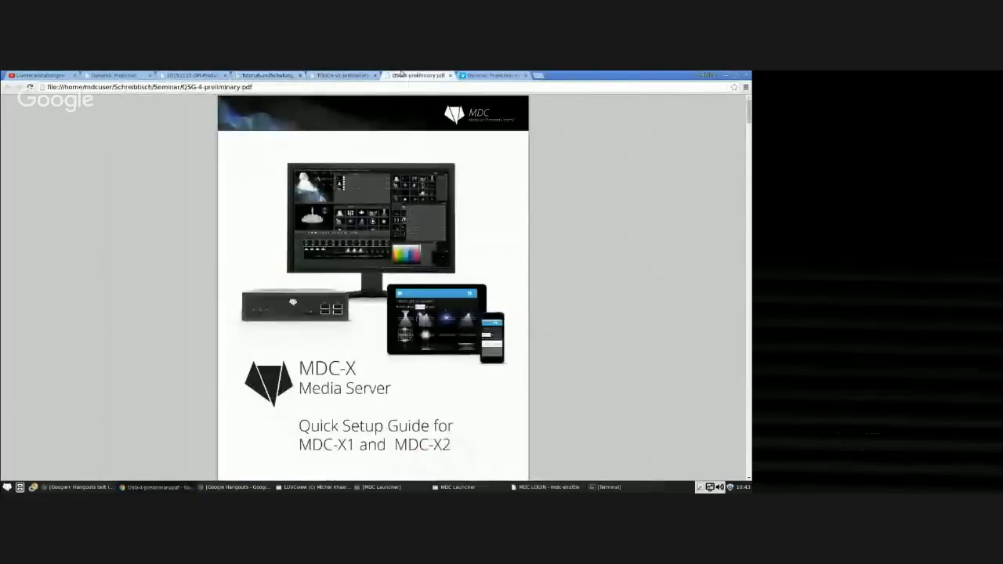
click(340, 75)
scroll(369, 398, down, 3)
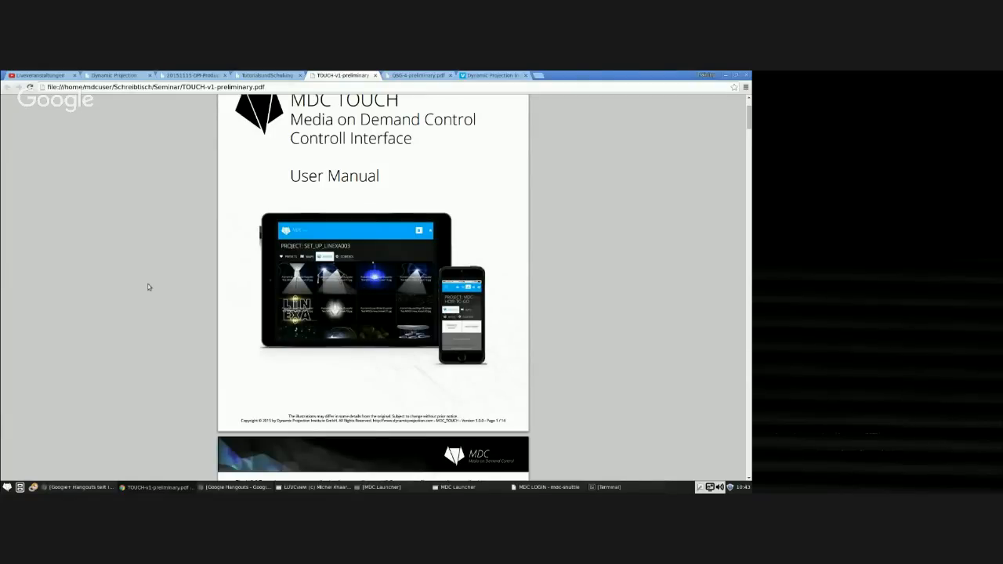
click(726, 76)
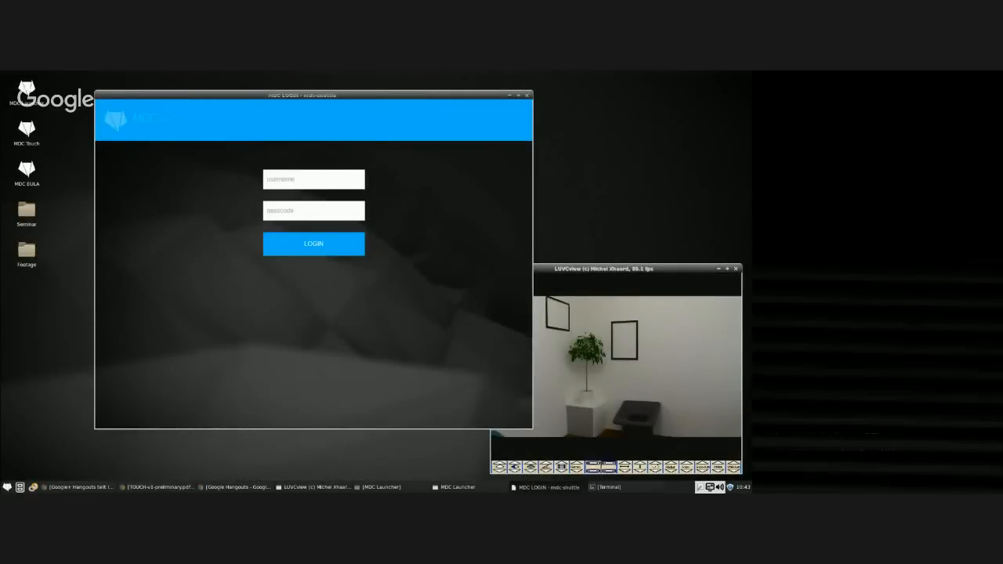
Log in to MDC Touch with the username and show the Projects list.
text(adm)
text(a)
key(Return)
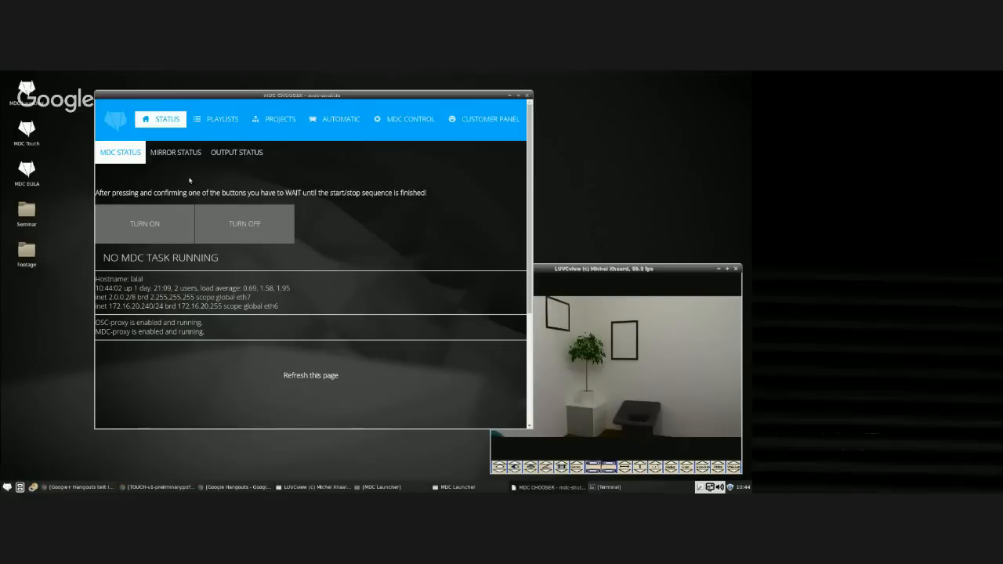
click(282, 124)
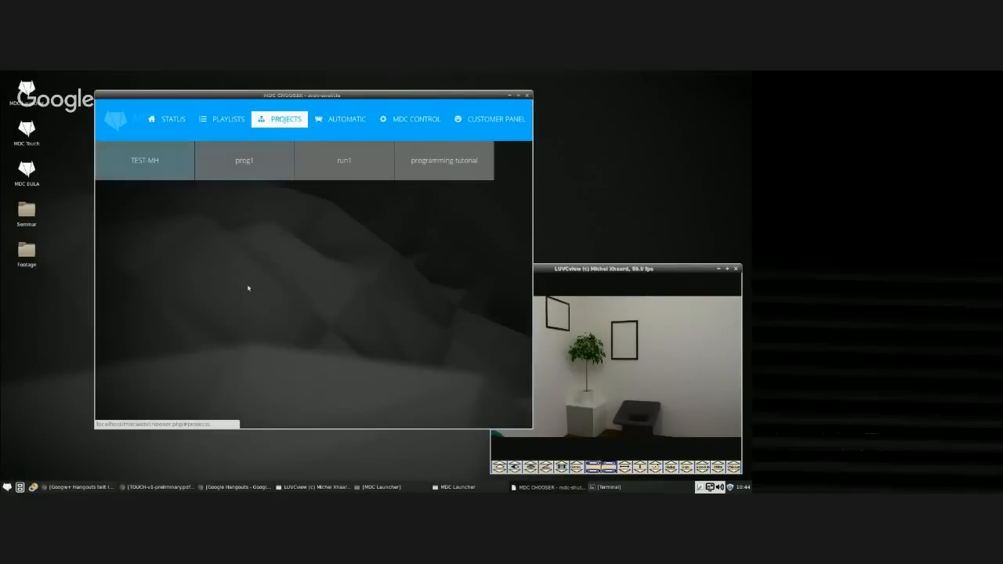
Select the programming tutorial project, load it, and confirm with OK.
click(436, 161)
click(469, 167)
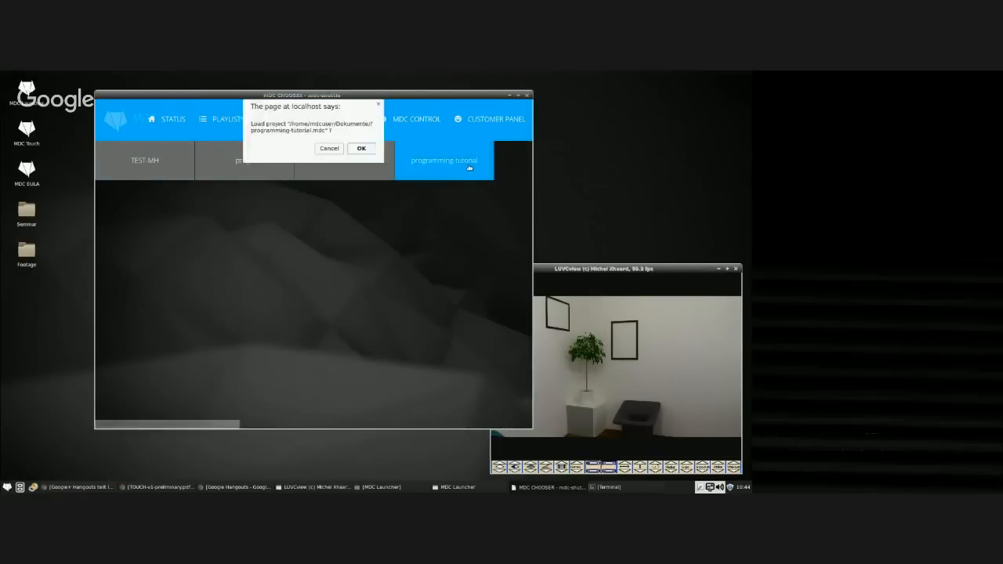
click(362, 148)
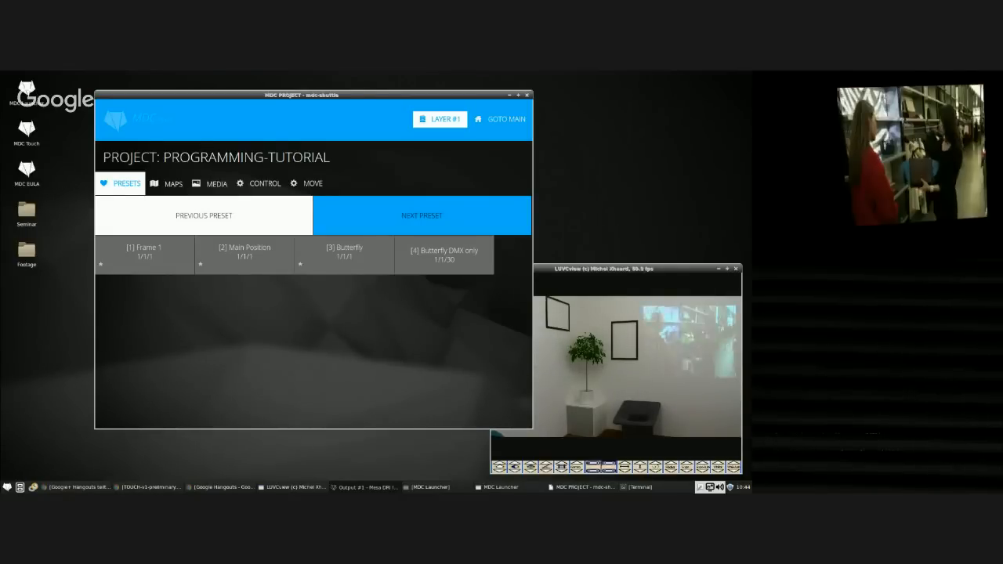
Cycle the output through Frame 1, Main Position, Butterfly and Butterfly DMX only presets.
click(235, 215)
click(235, 215)
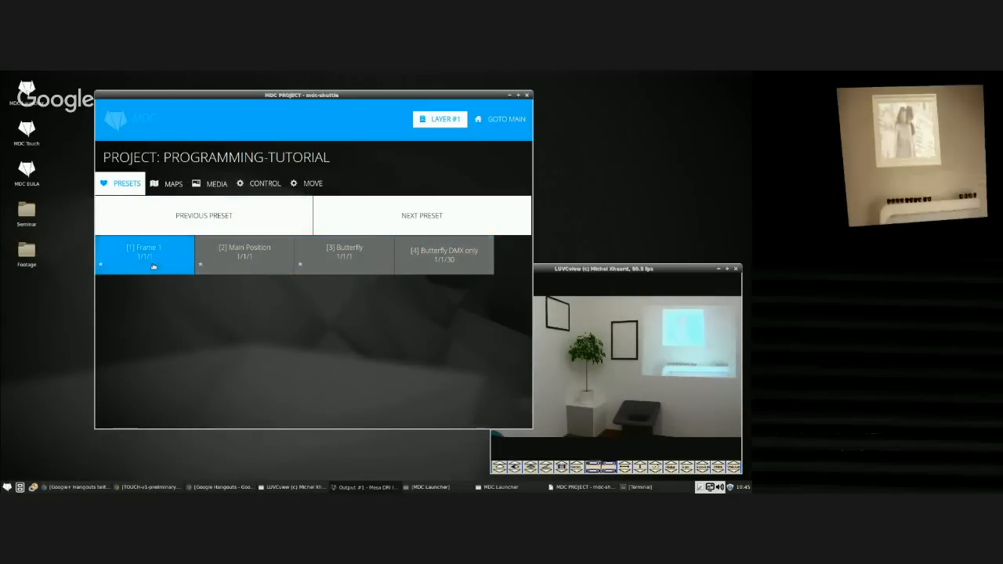
click(345, 255)
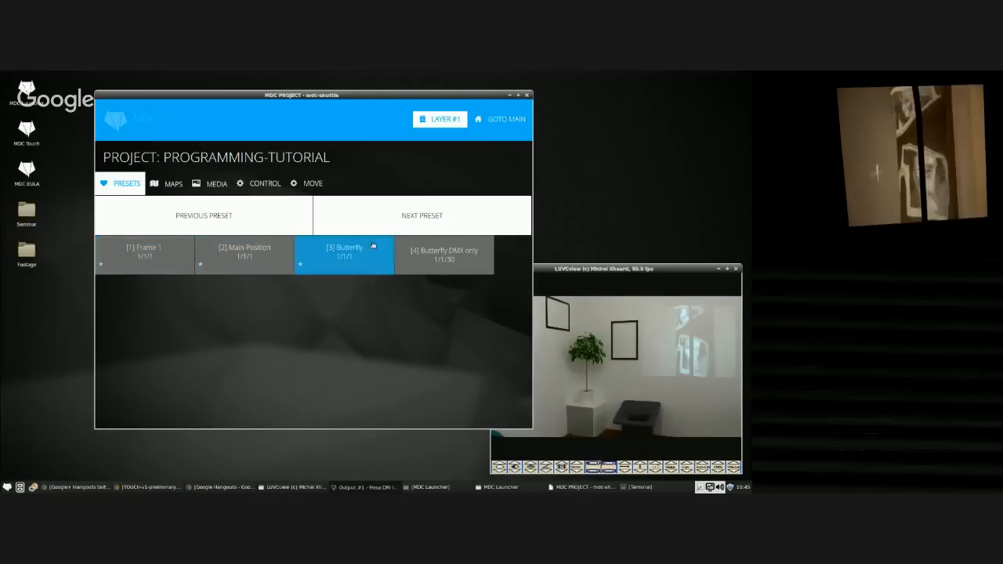
click(466, 266)
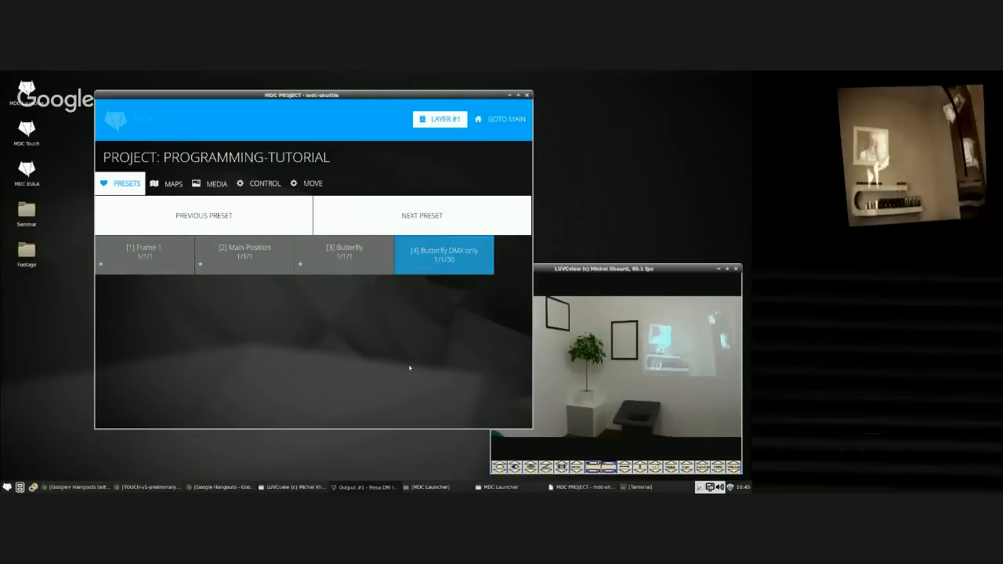
click(138, 263)
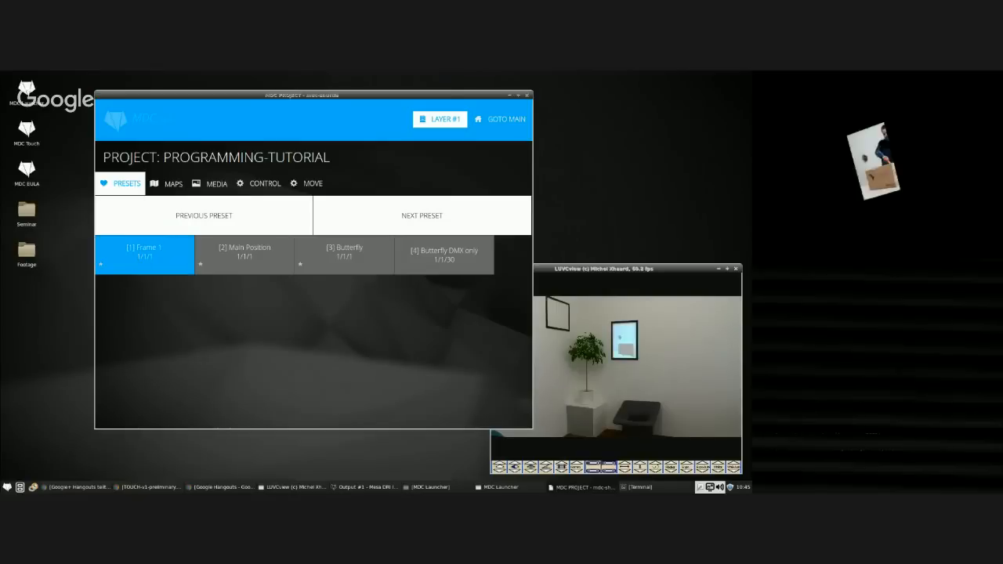
click(252, 265)
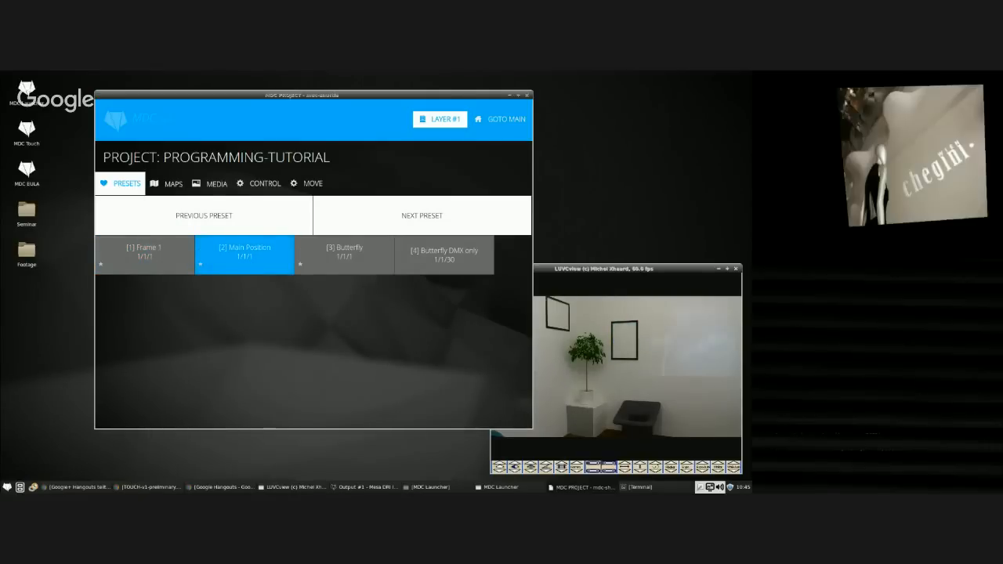
click(366, 270)
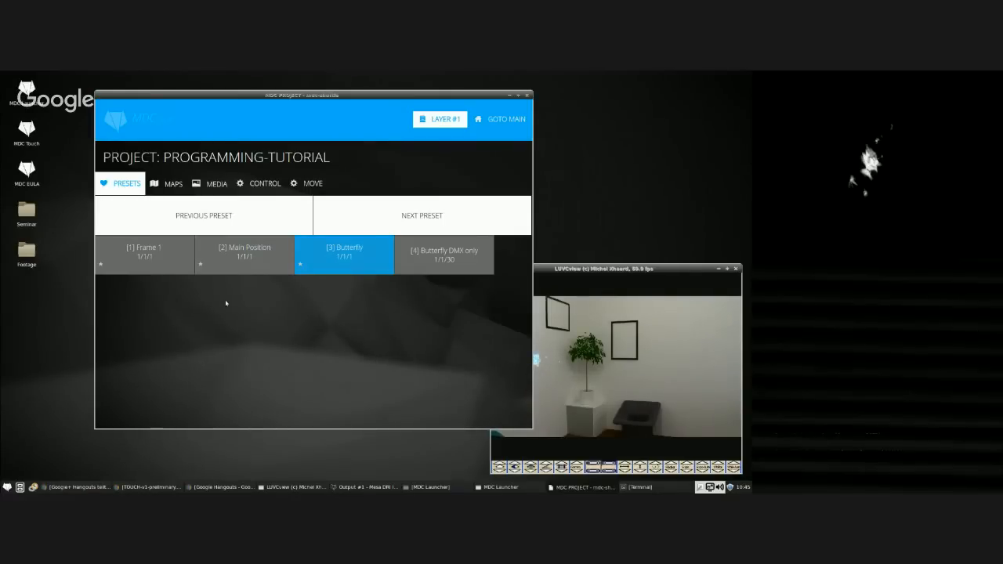
click(440, 265)
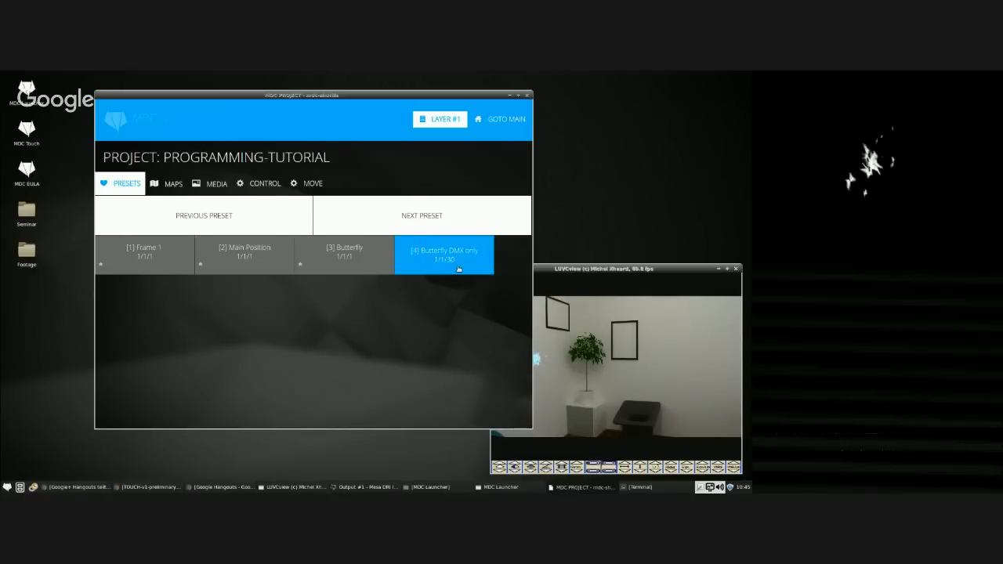
Recall Butterfly, Frame 1 and Main Position again, then call up Map #1.
click(305, 268)
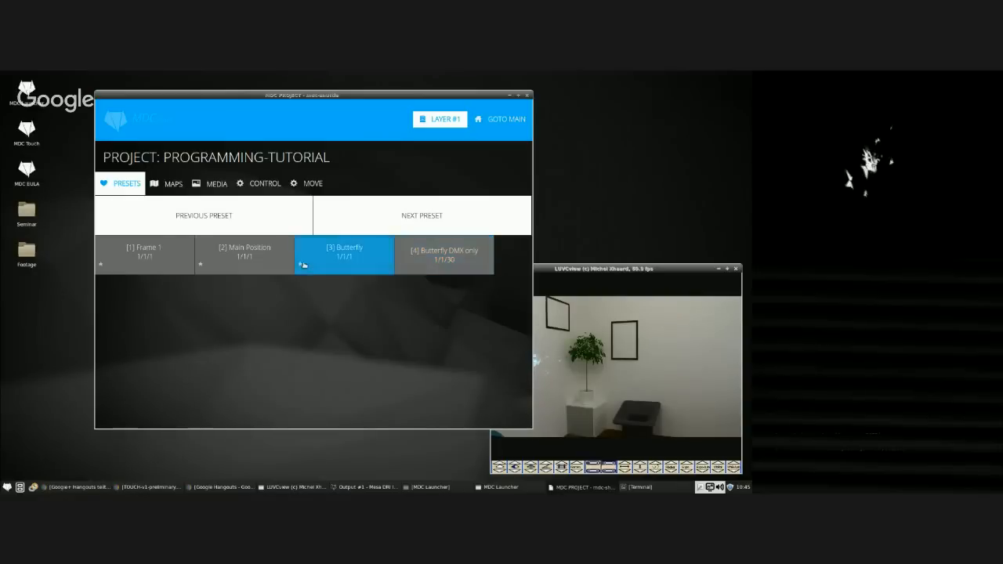
click(225, 271)
click(105, 265)
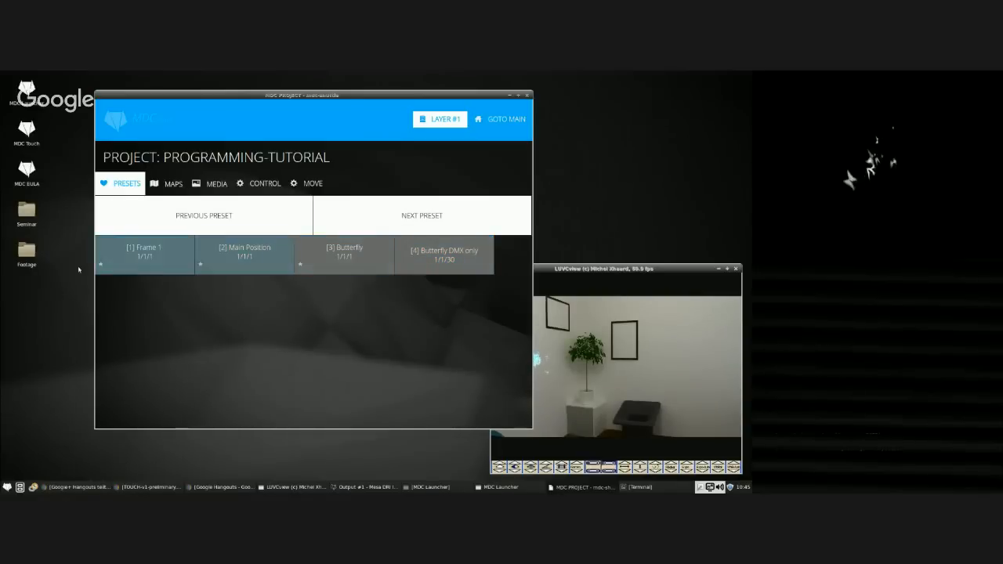
click(213, 266)
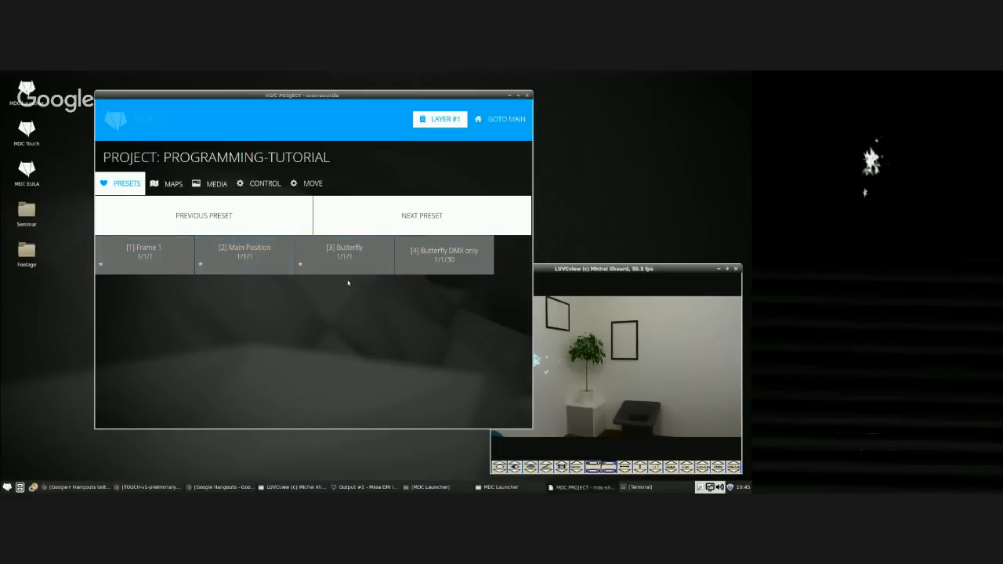
click(276, 261)
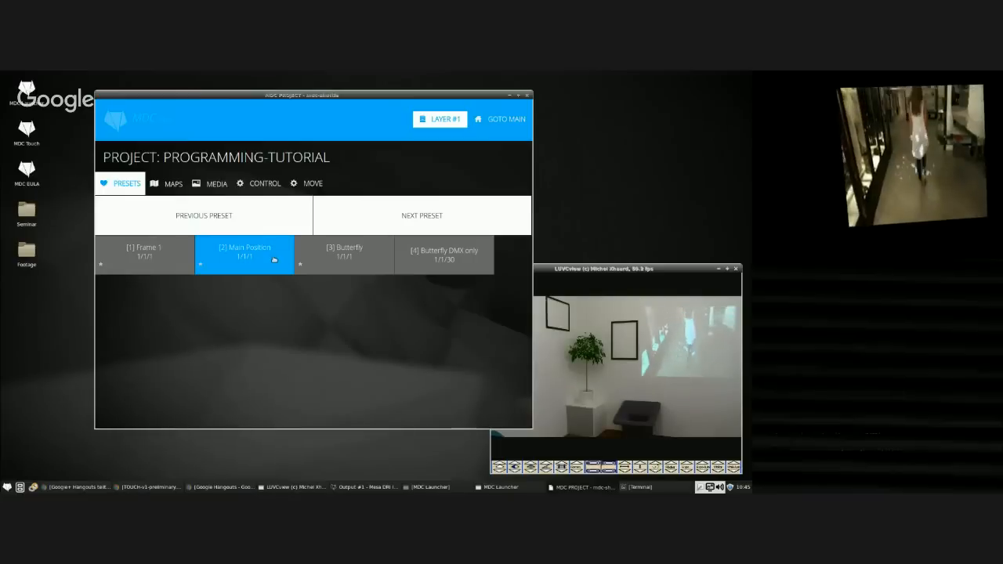
click(167, 183)
click(147, 216)
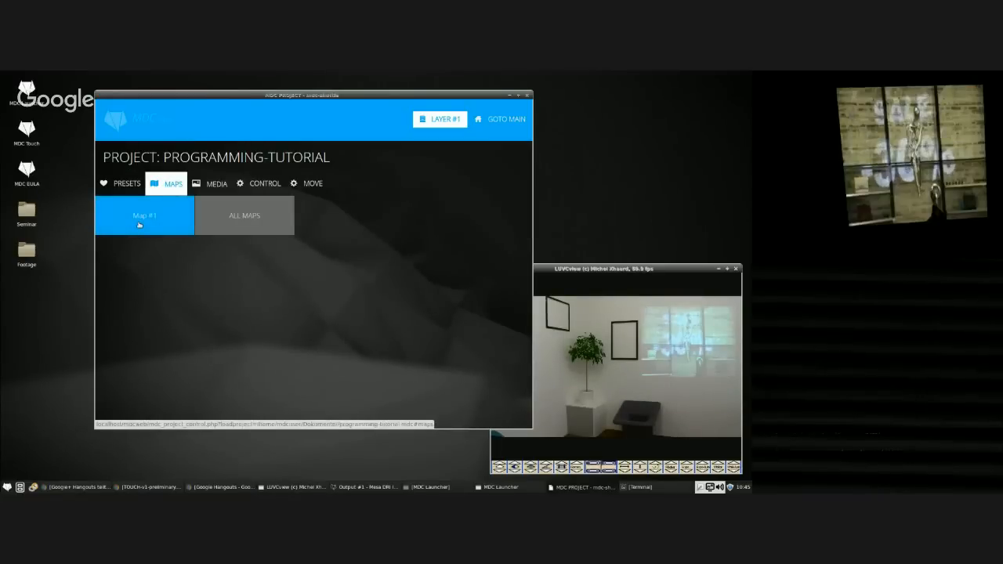
Project the fire, man-and-box, cloud explosion and white particle media clips in turn.
click(210, 184)
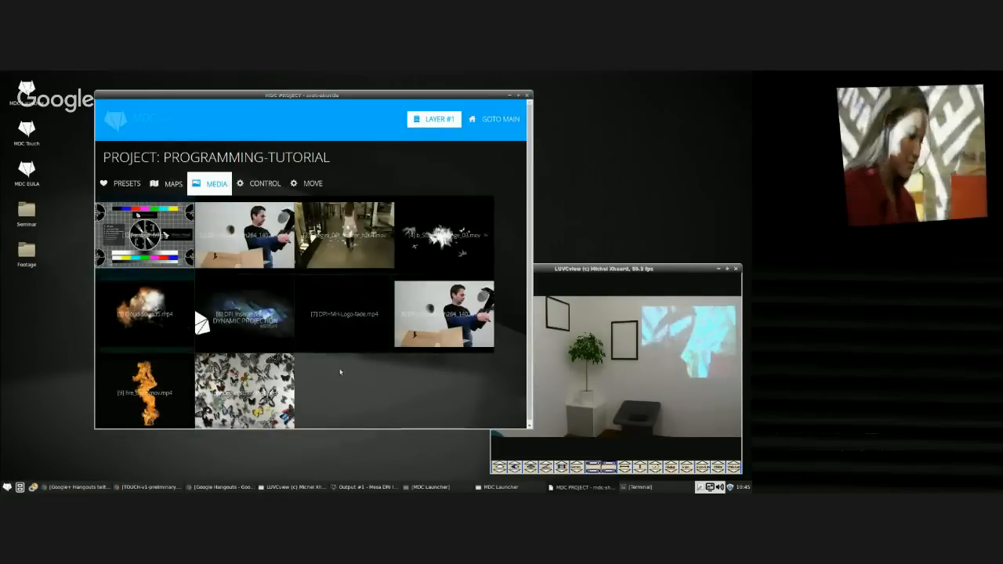
click(153, 413)
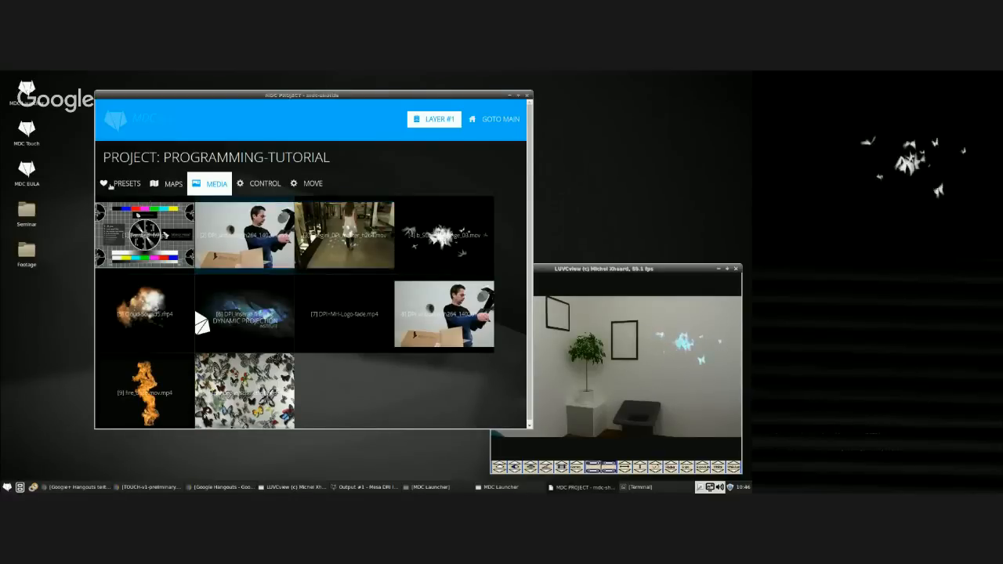
click(292, 269)
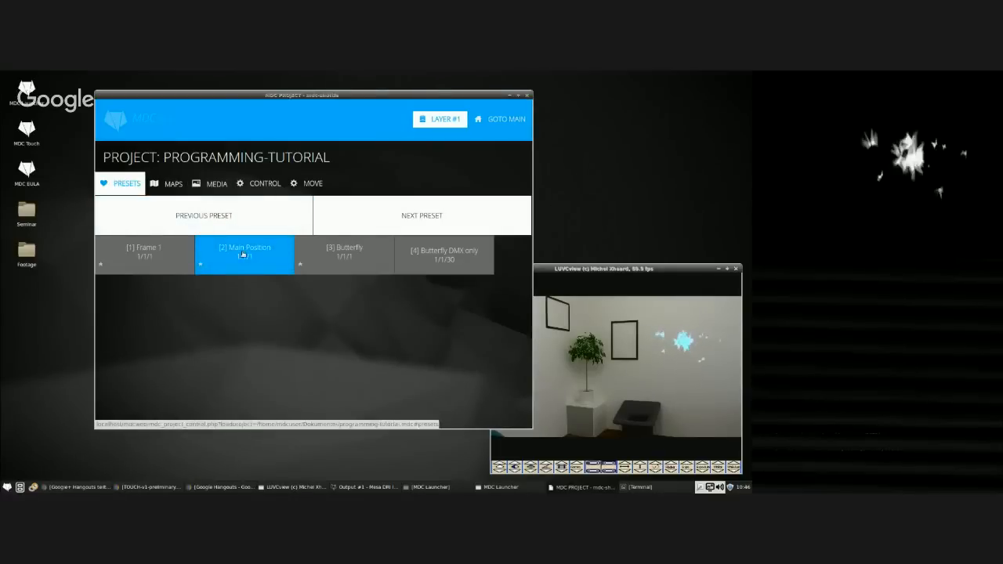
click(215, 188)
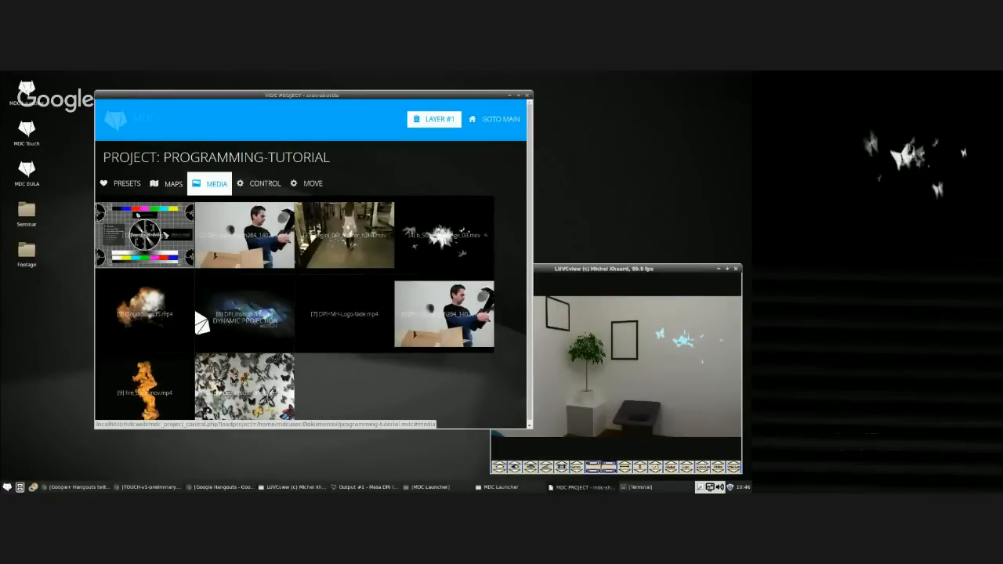
click(231, 266)
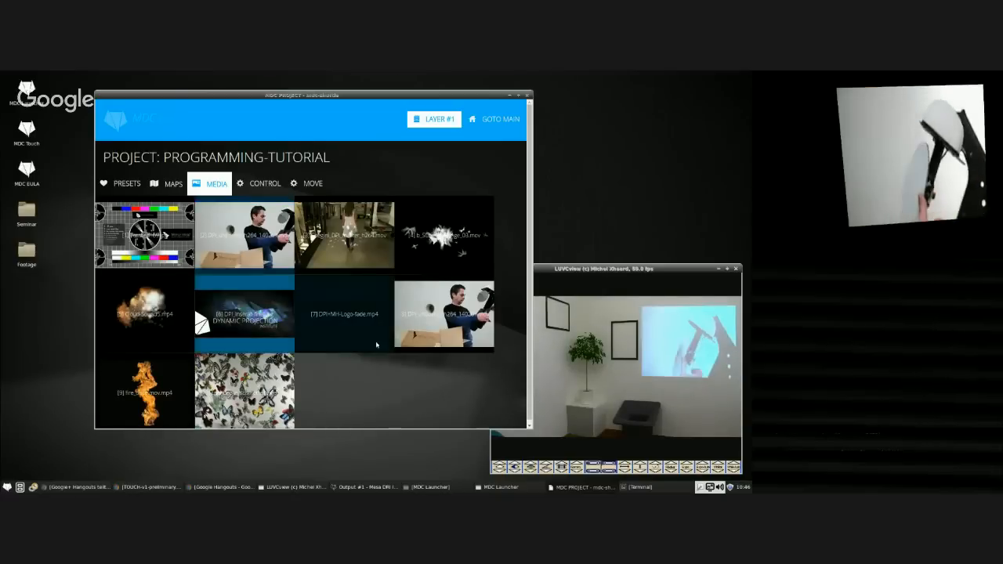
click(144, 392)
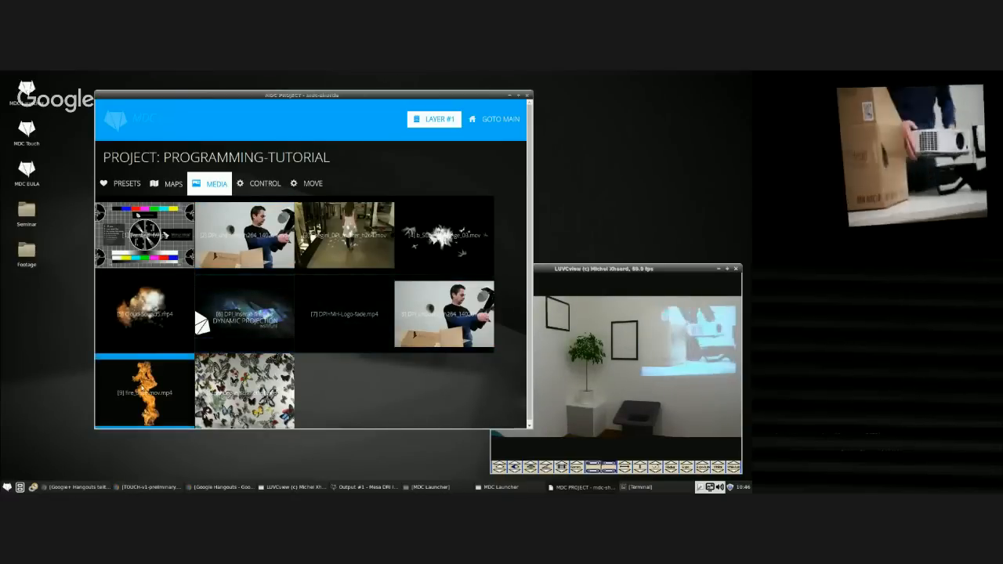
click(156, 327)
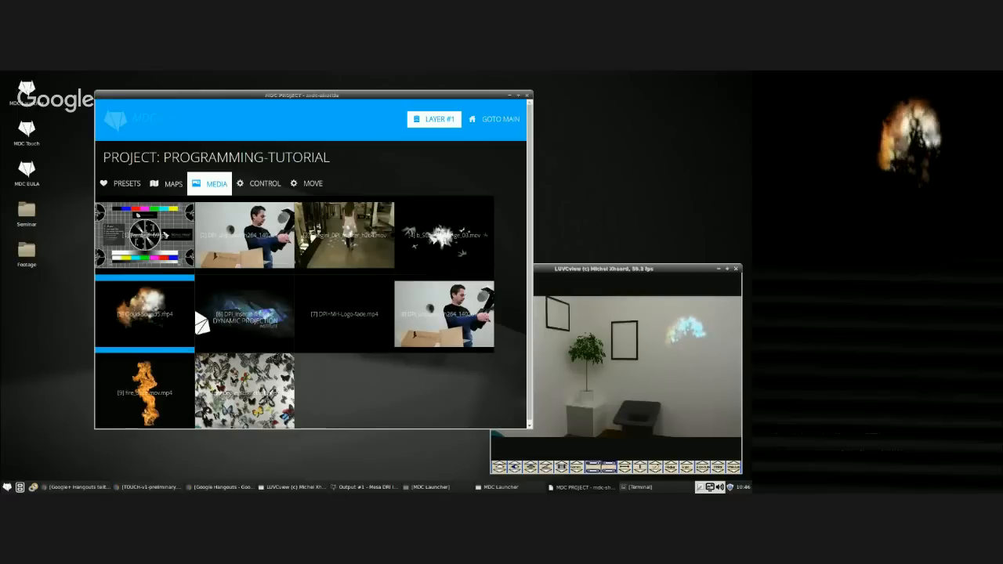
click(443, 235)
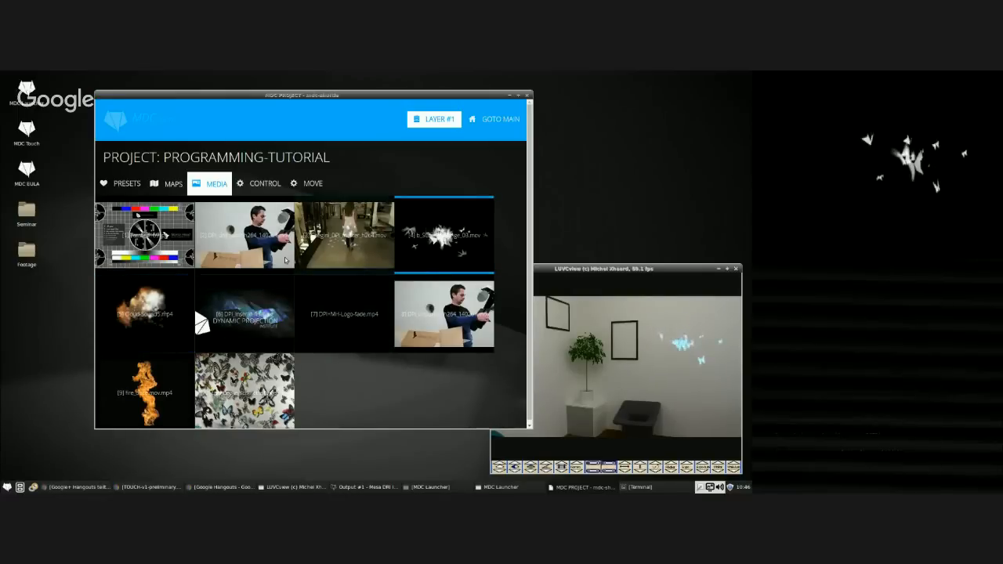
Recall preset 2 Main Position, followed by preset 3 Butterfly.
click(122, 183)
click(217, 266)
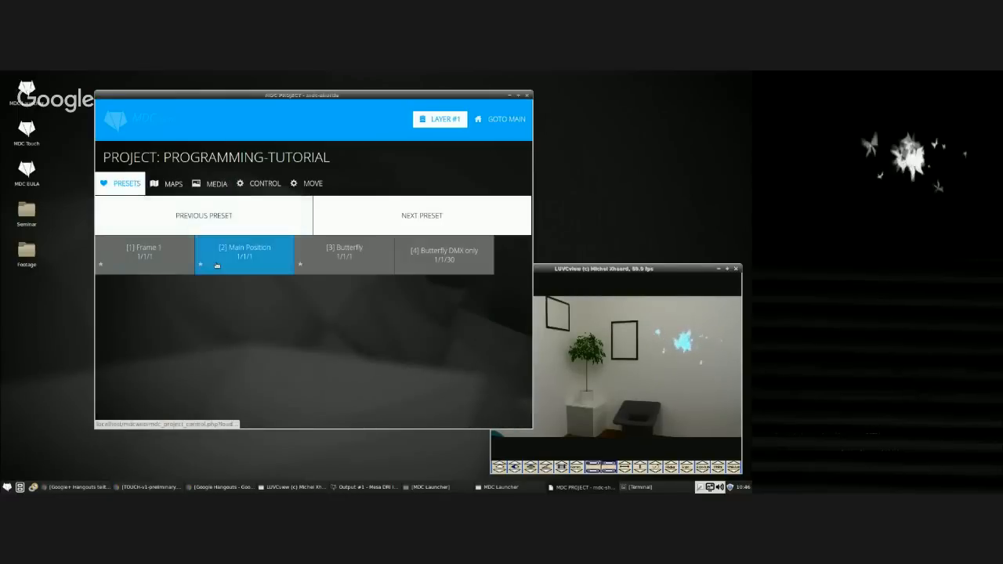
click(372, 254)
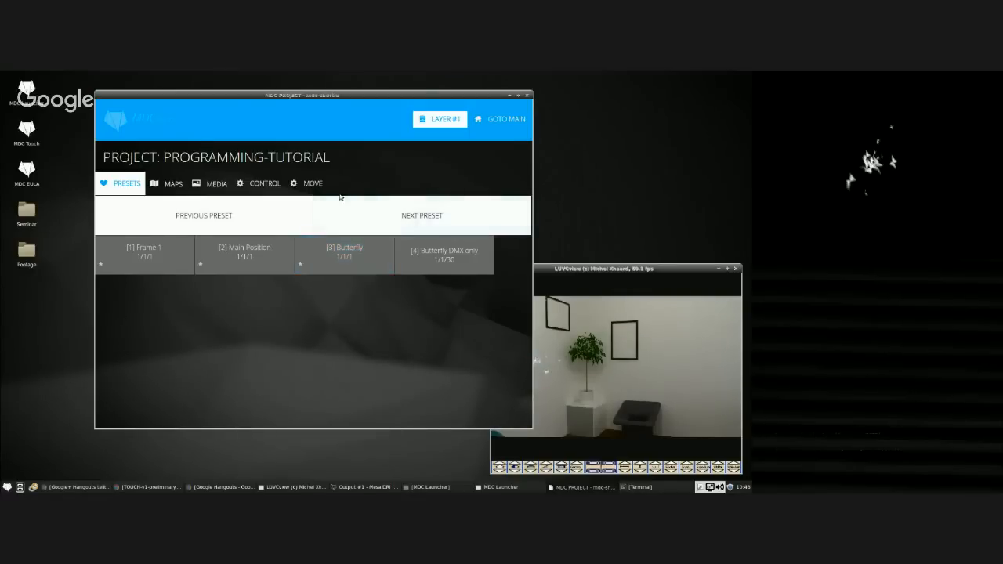
Nudge the projection slightly right with the MOVER widget, then hide the widget.
click(309, 184)
click(125, 227)
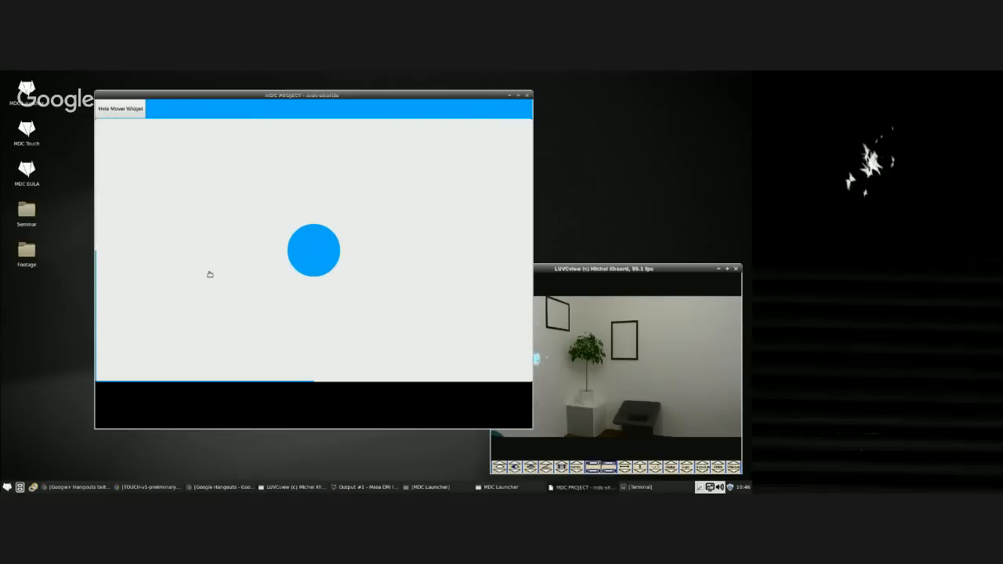
drag(332, 253, 345, 256)
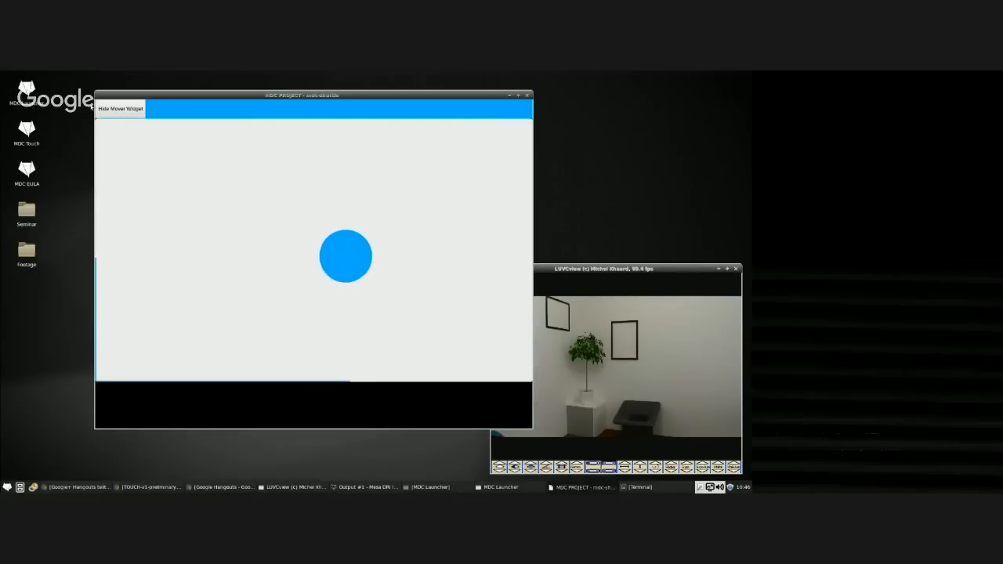
click(133, 115)
Recall preset 4 Butterfly DMX only and show the project's Control page.
click(138, 185)
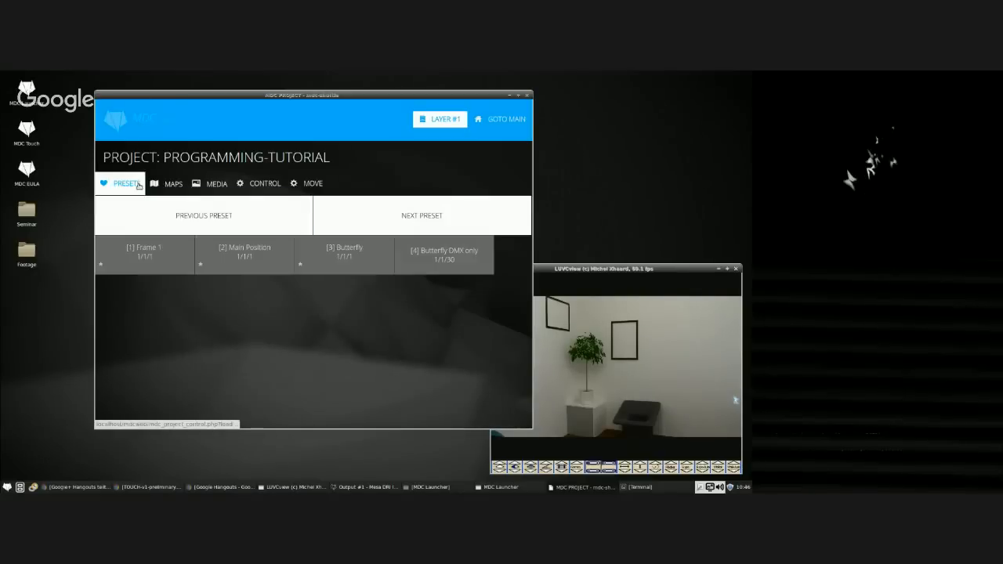
click(447, 260)
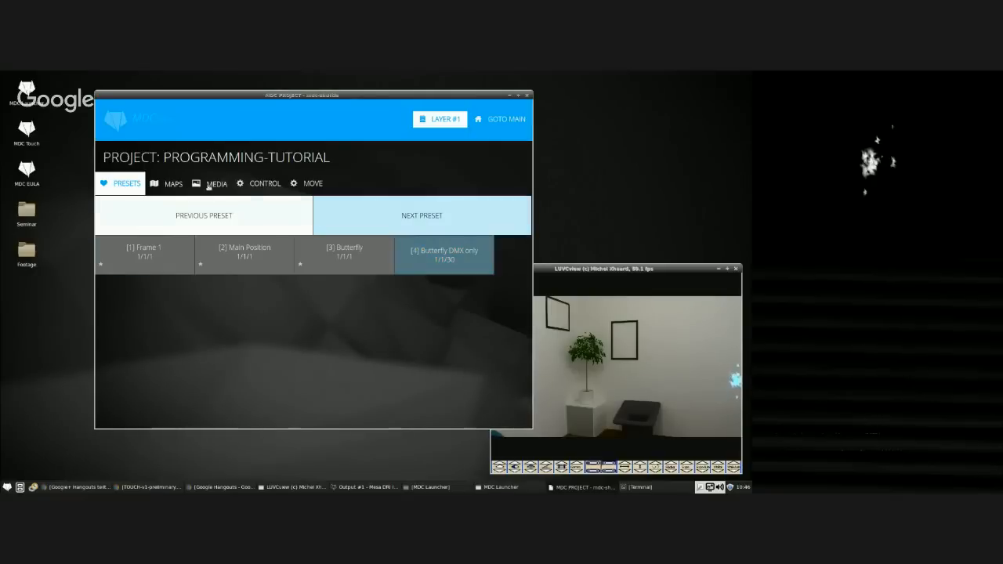
click(275, 185)
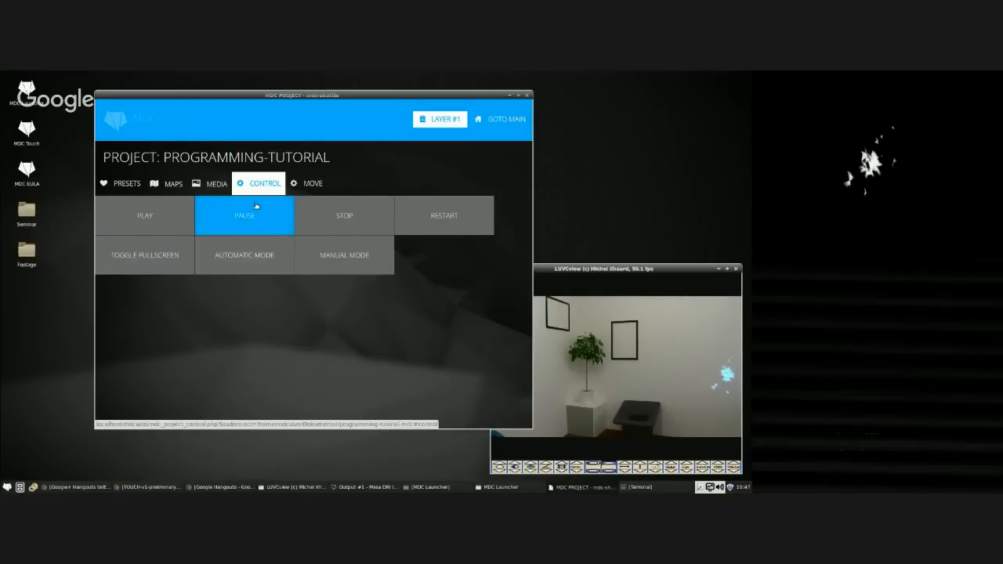
Use GOTO MAIN on the MOVE page to return to the MDC CHOOSER status page.
click(304, 182)
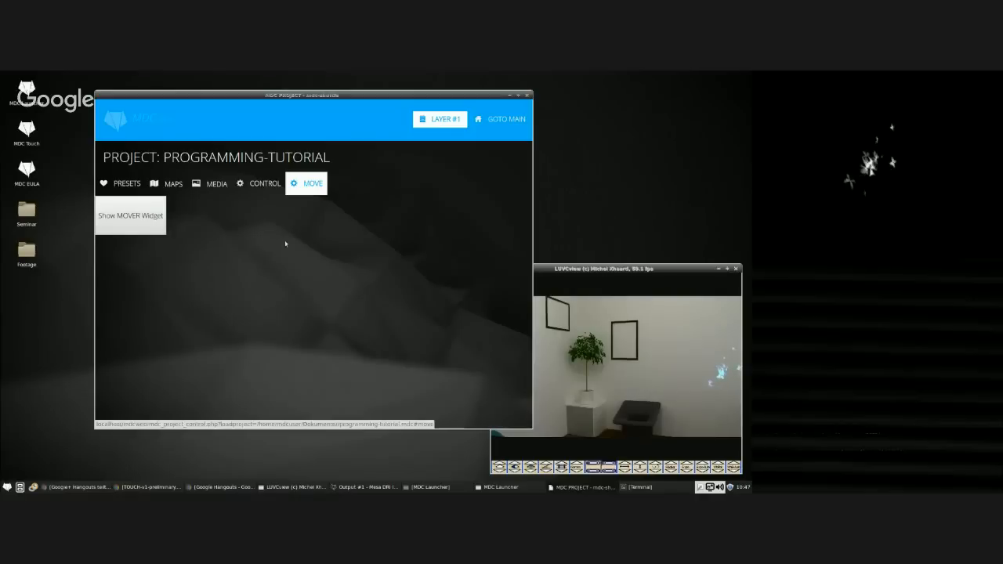
click(487, 124)
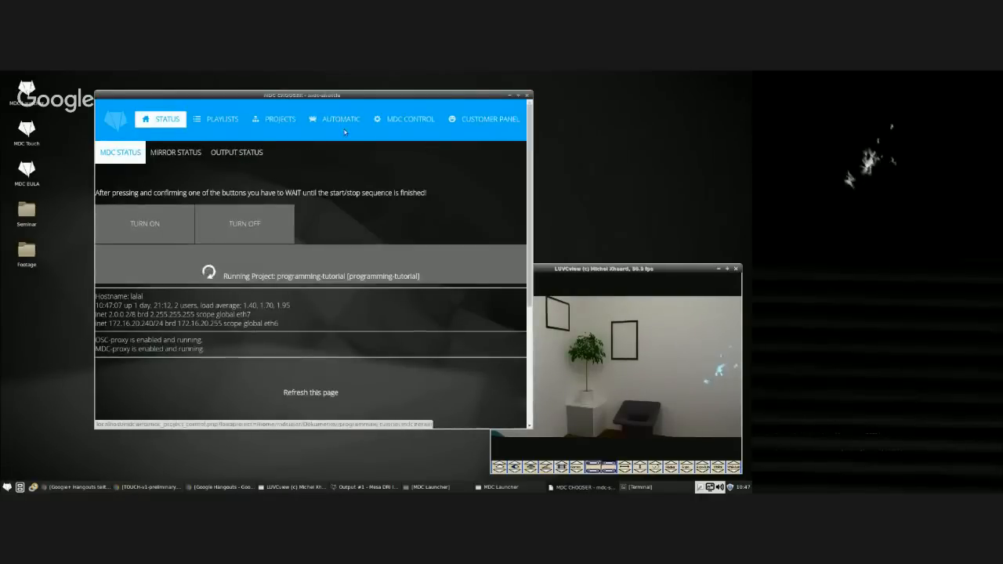
Browse the MDC CONTROL job-control pages.
click(398, 122)
click(153, 185)
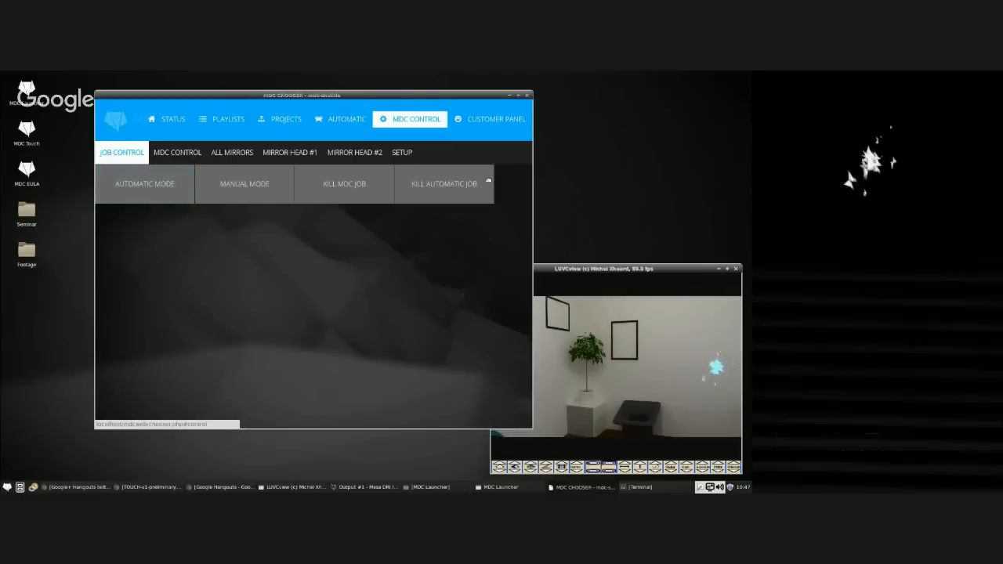
click(482, 182)
Look over the ALL MIRRORS command tiles, then bring the MDC TOUCH manual PDF forward.
click(247, 152)
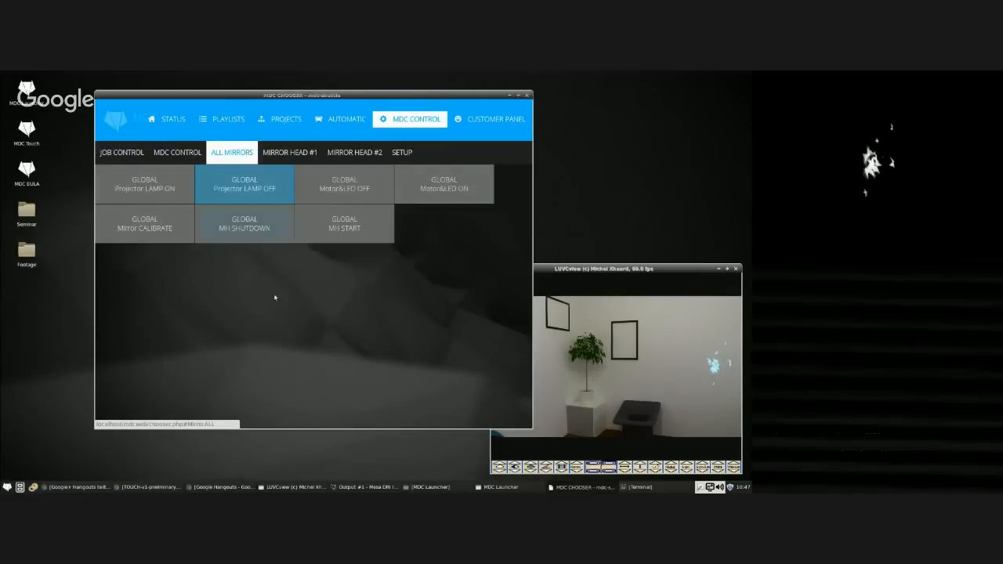
click(345, 227)
click(262, 202)
click(145, 186)
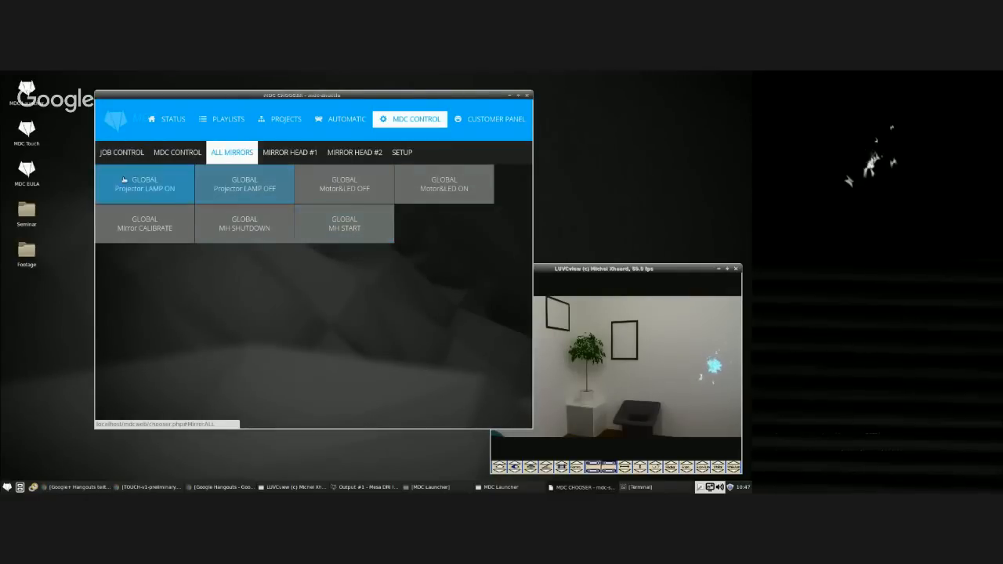
click(225, 189)
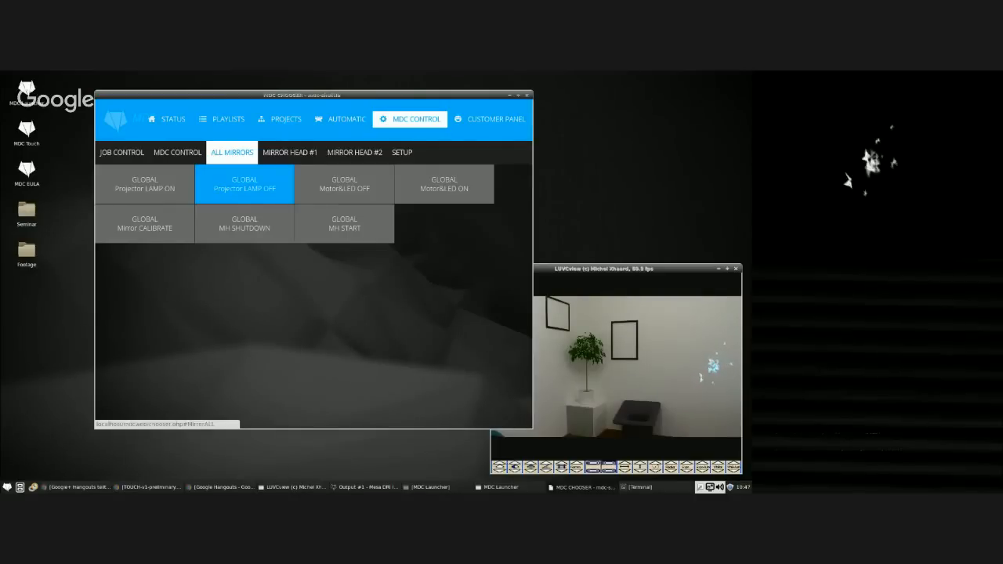
click(133, 487)
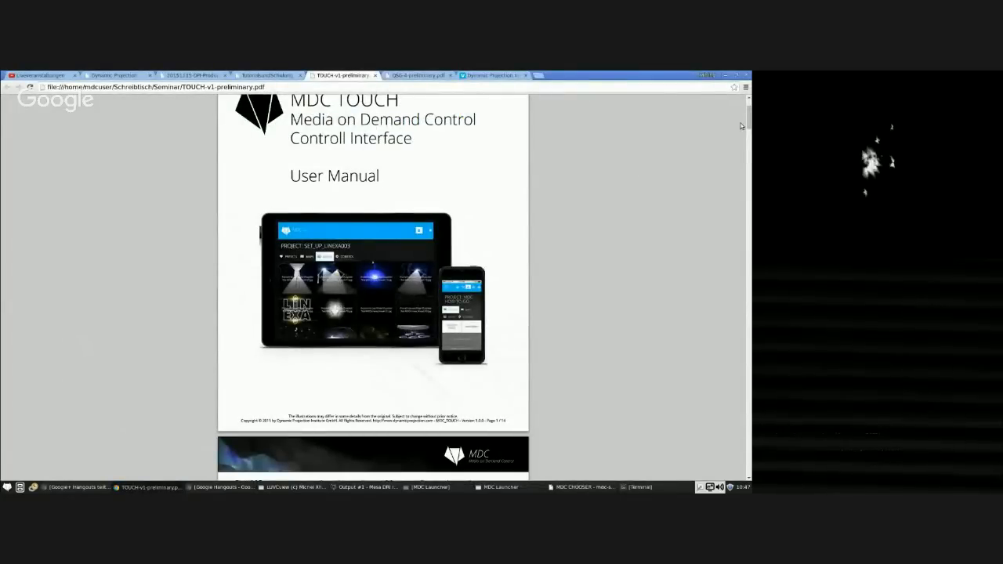
Page through the MDC TOUCH manual down to section 7 Project Page, then minimize Chrome.
drag(748, 121, 767, 261)
scroll(663, 287, down, 3)
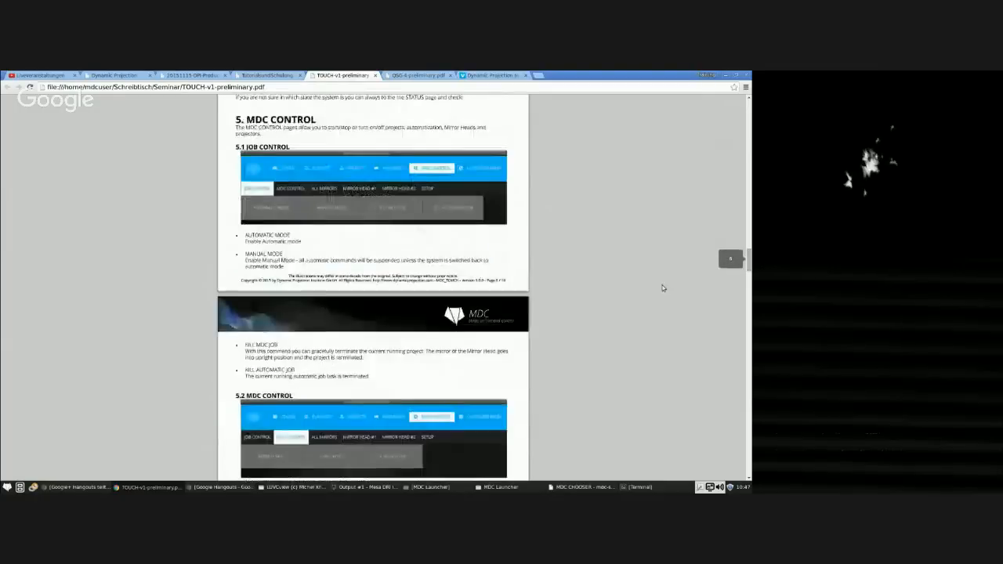
scroll(663, 296, down, 10)
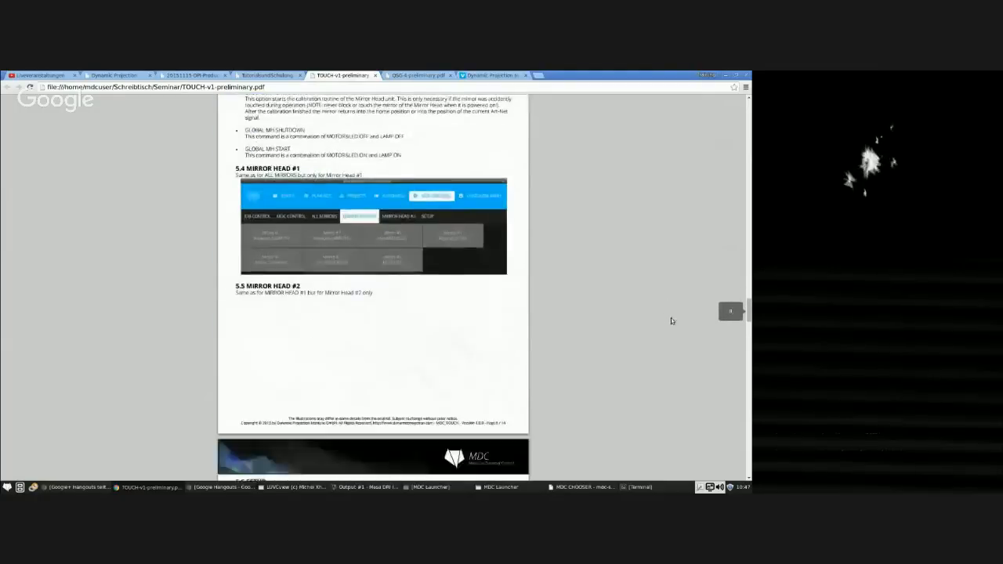
scroll(674, 322, down, 10)
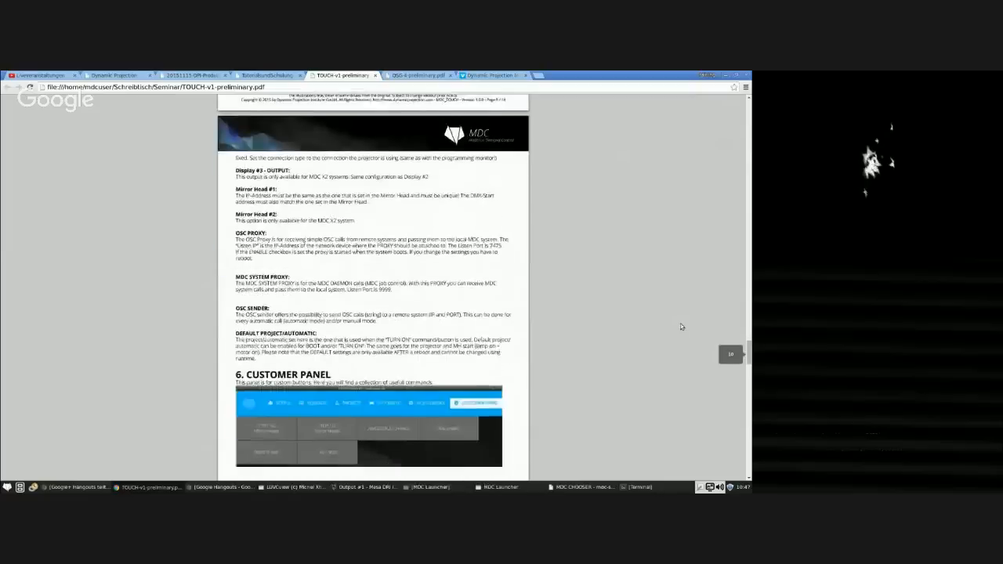
scroll(681, 325, down, 4)
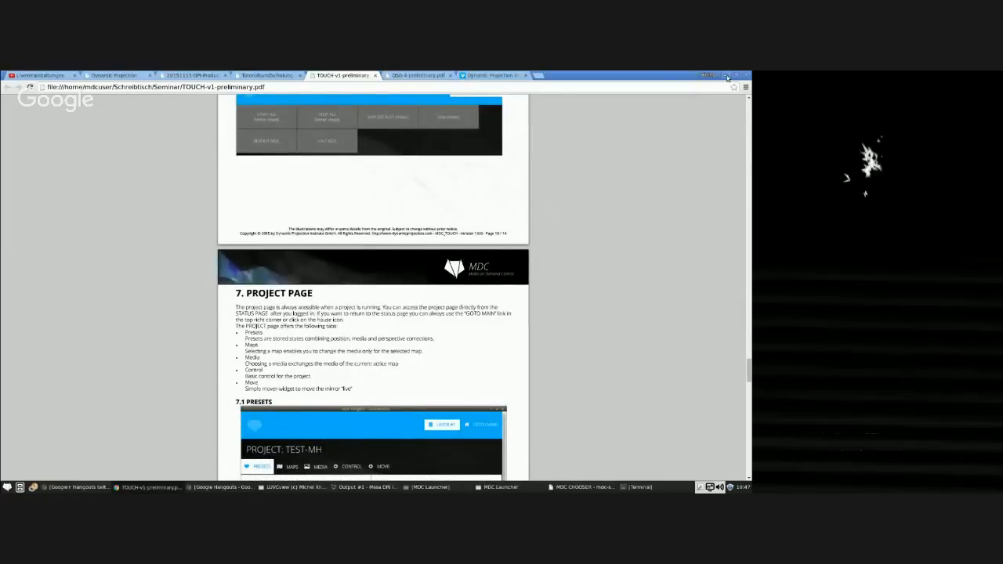
click(726, 76)
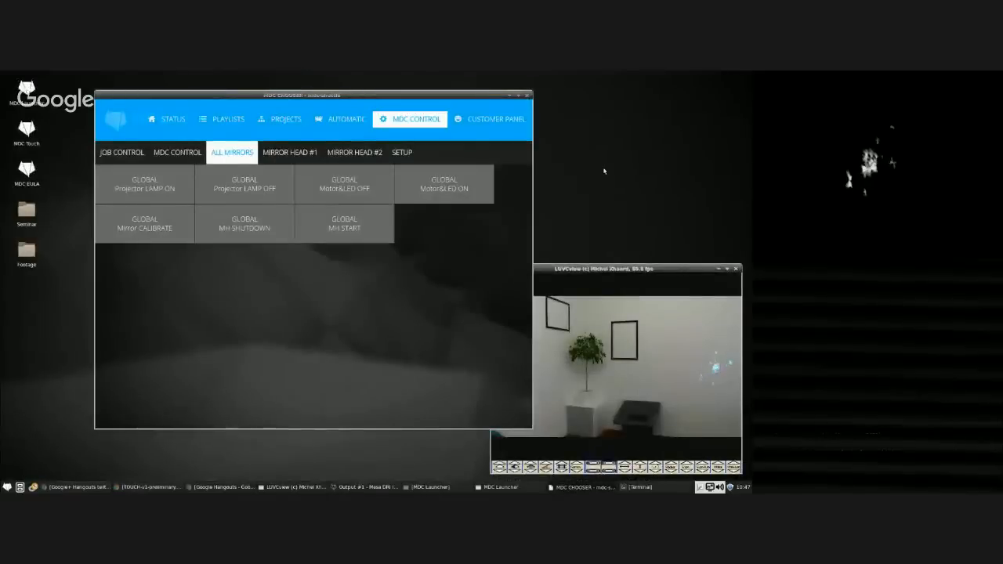
Shift the MDC window up-left and reopen the running programming-tutorial project from the Status page.
drag(467, 95, 421, 86)
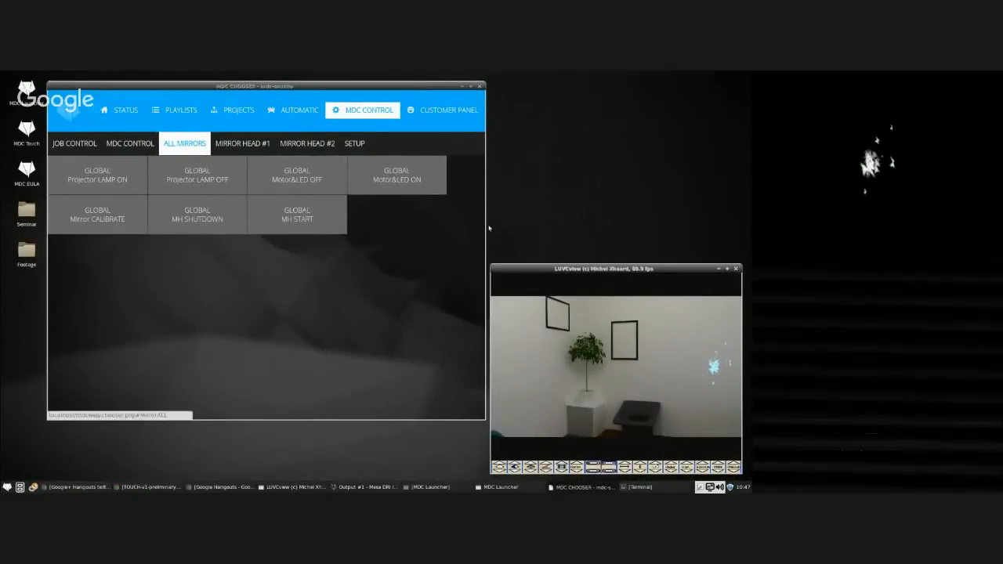
click(119, 117)
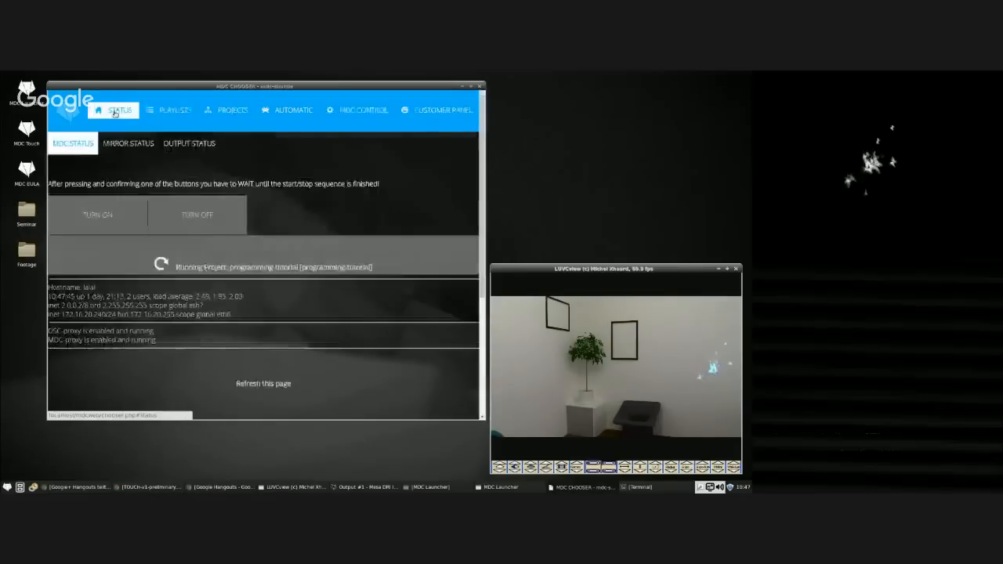
click(209, 257)
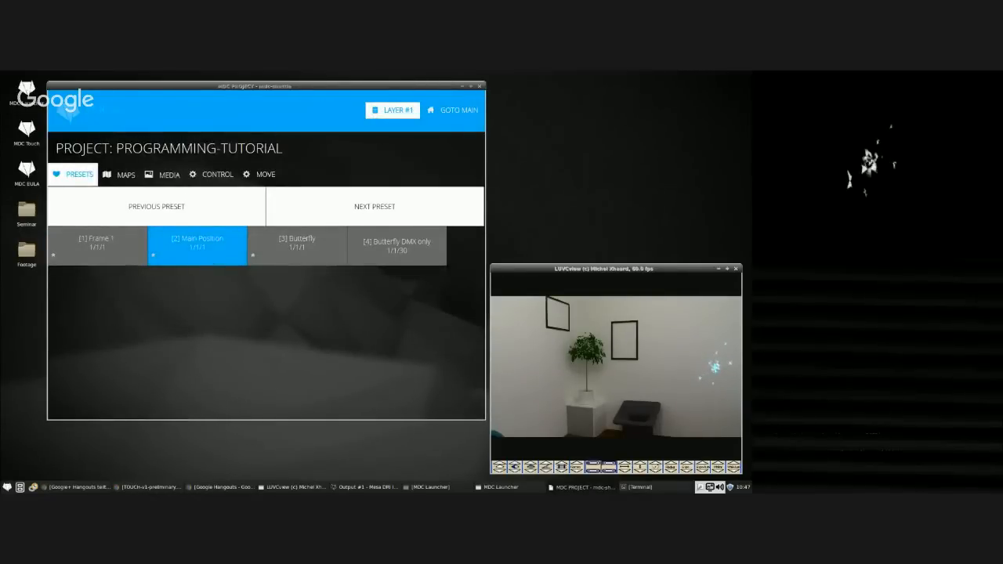
On the Move page, use the mover widget to drag the projected butterfly further left.
click(259, 174)
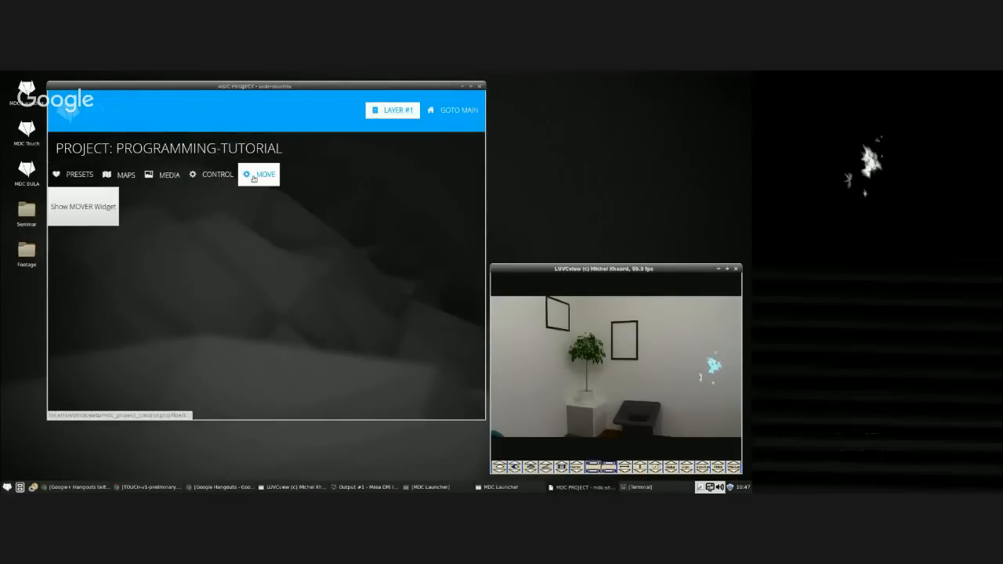
click(100, 202)
click(271, 237)
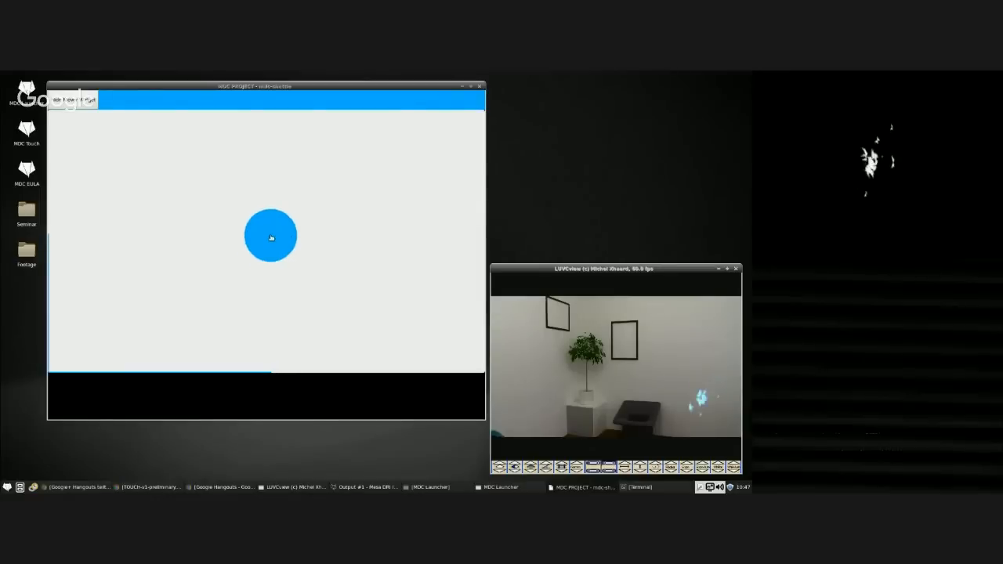
drag(271, 237, 200, 250)
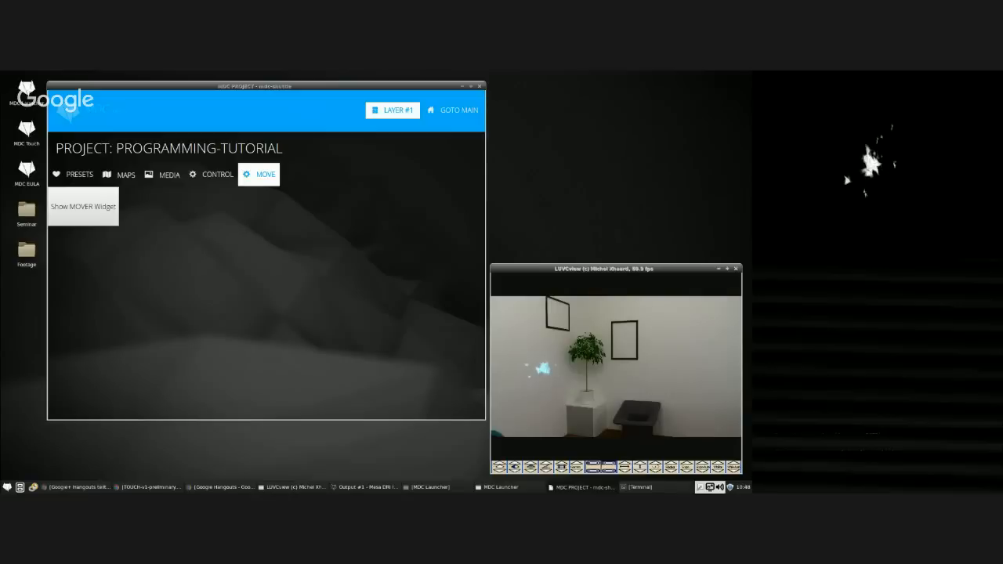
click(202, 487)
click(186, 487)
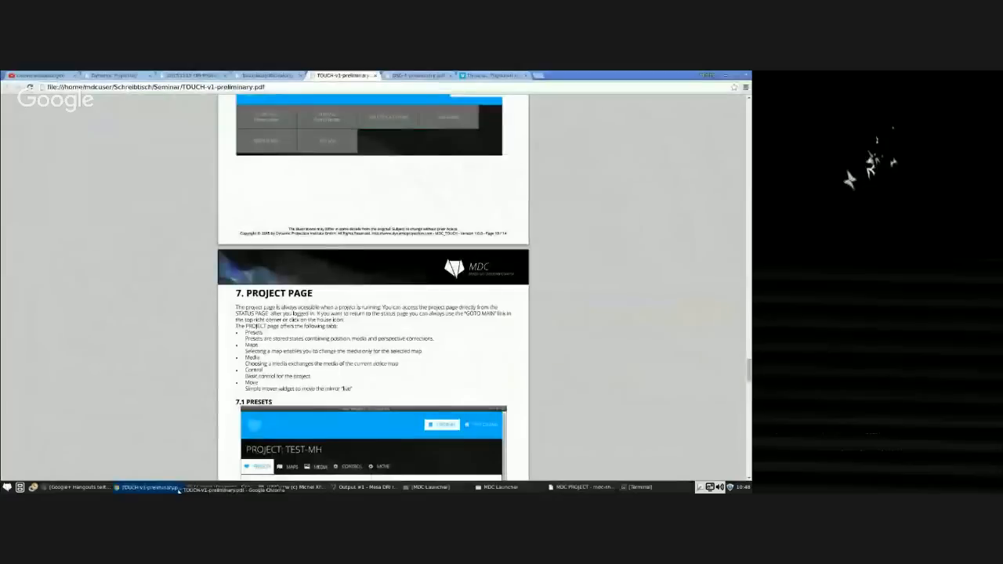
click(399, 76)
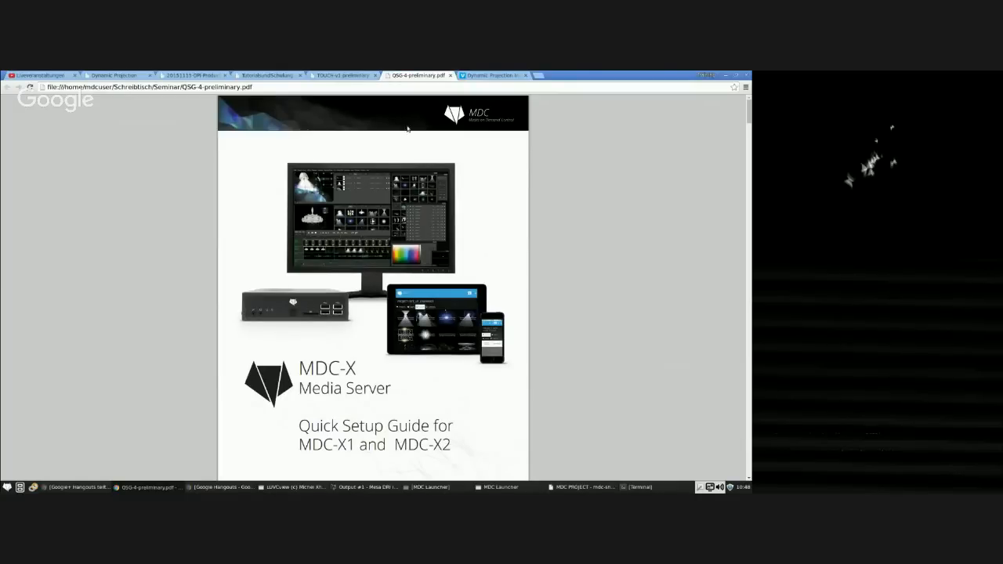
click(727, 76)
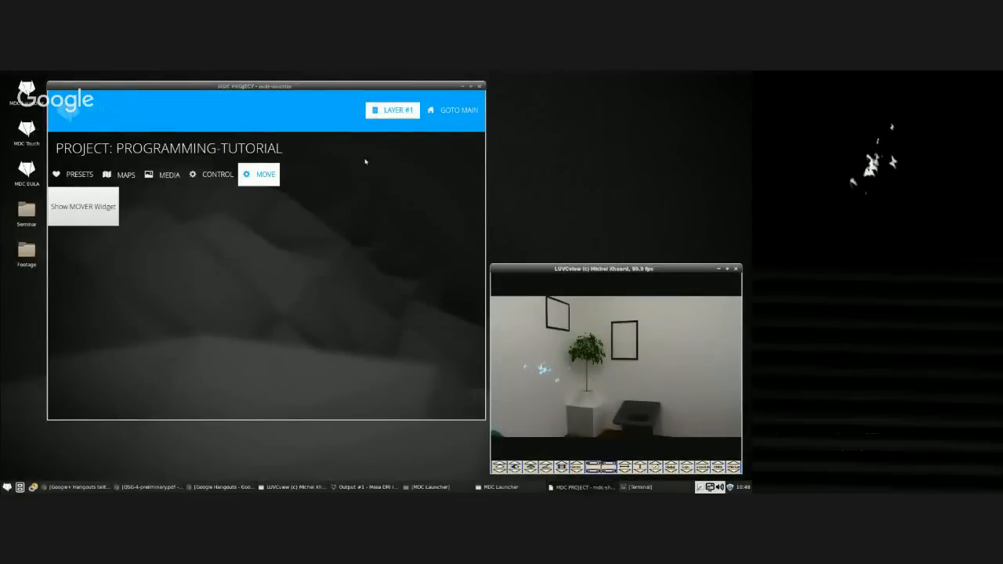
Show the project's Presets page and nudge the MDC PROJECT window slightly right.
click(77, 174)
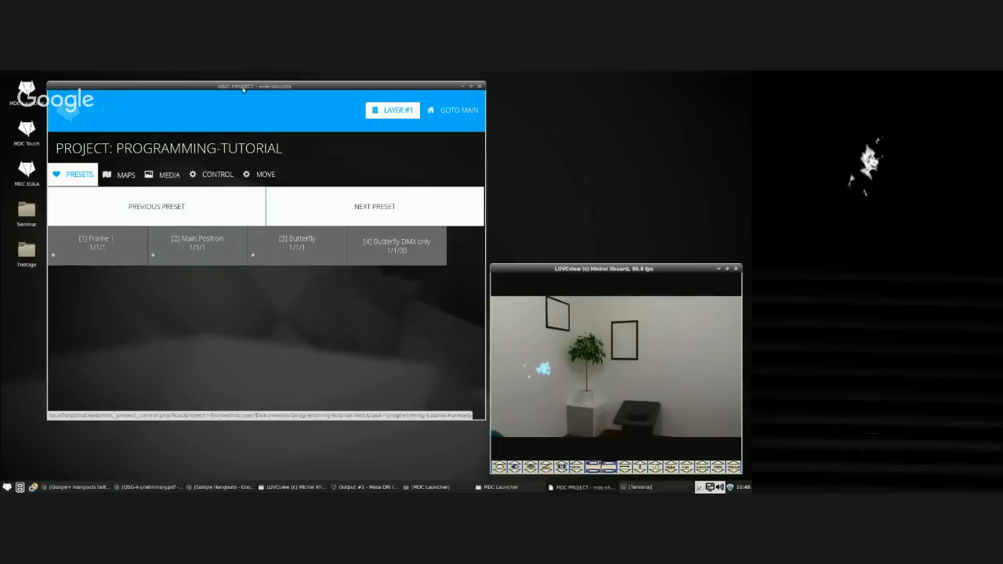
drag(241, 89, 286, 90)
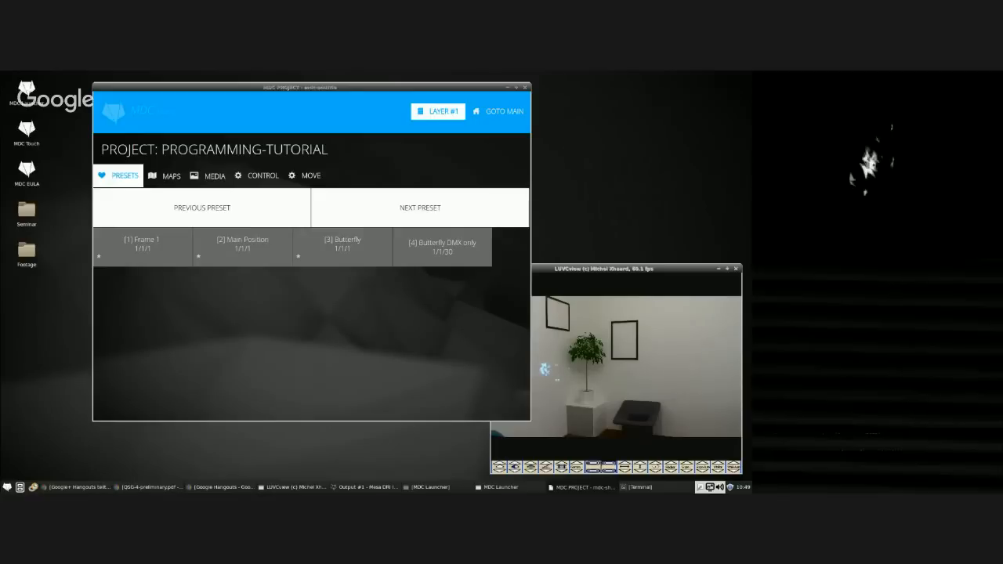
Step back one preset and make the MDC project window narrower, shifted left.
click(202, 208)
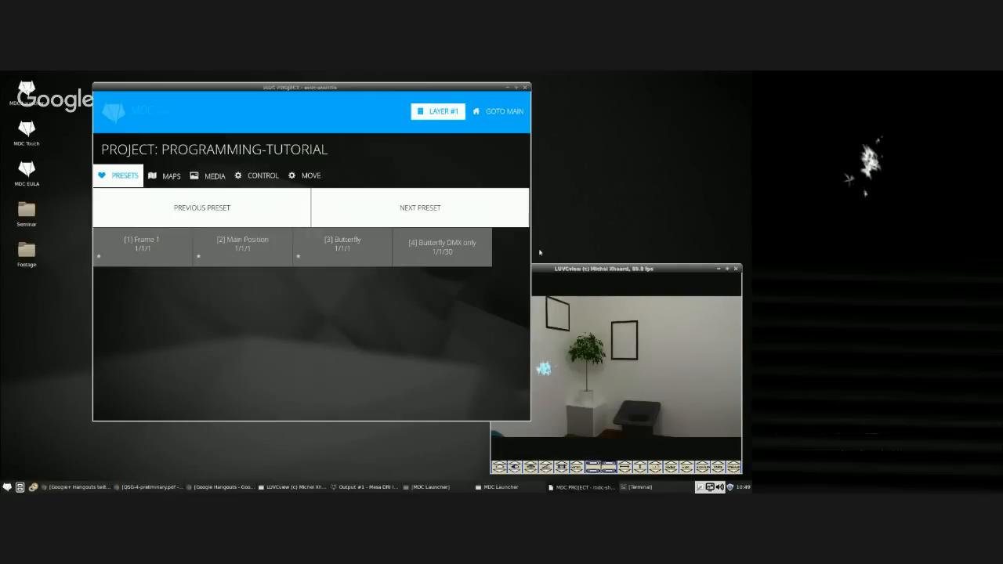
drag(530, 252, 513, 252)
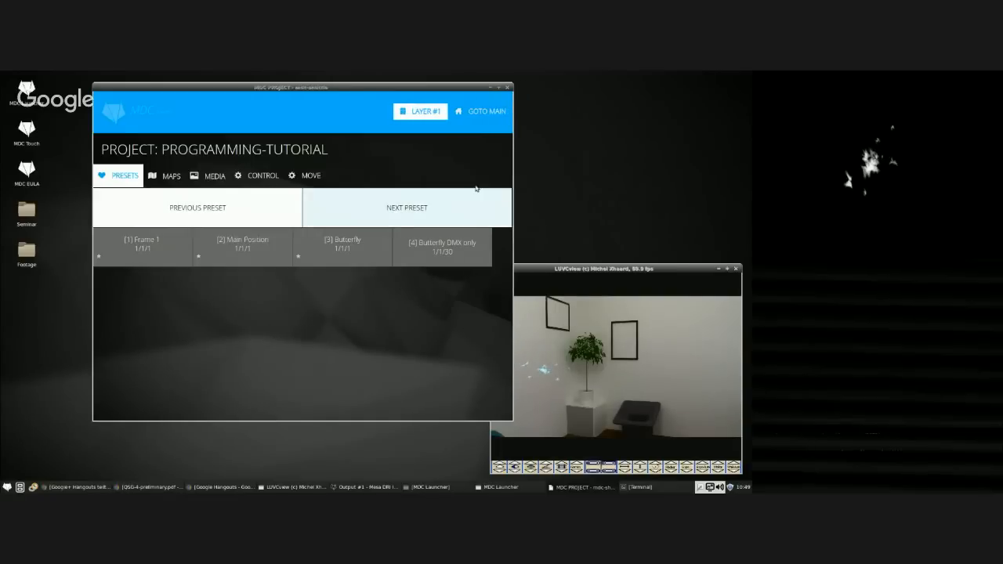
drag(458, 87, 431, 86)
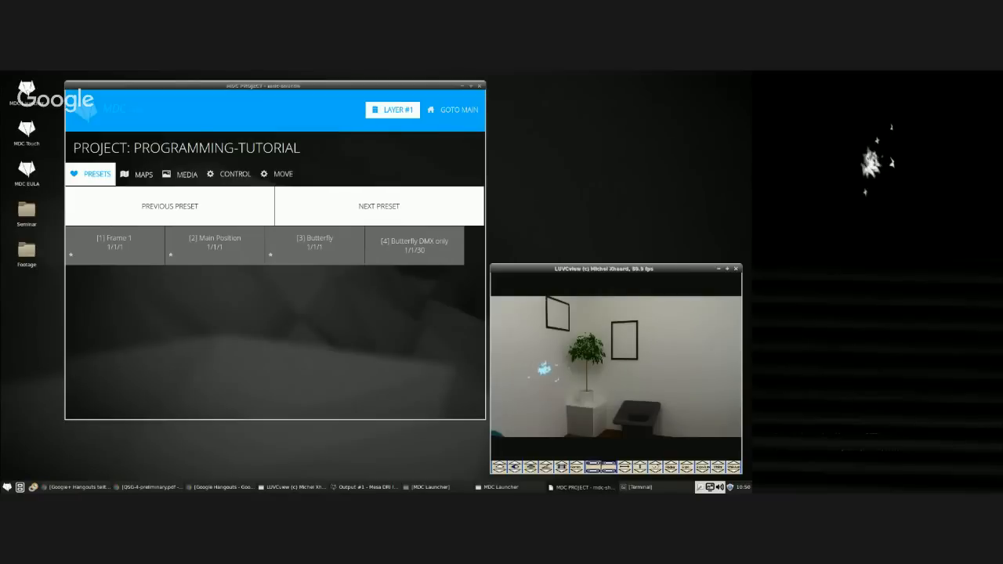
Step through the presets, recall [2] Main Position, and switch to MDC Launcher.
click(378, 206)
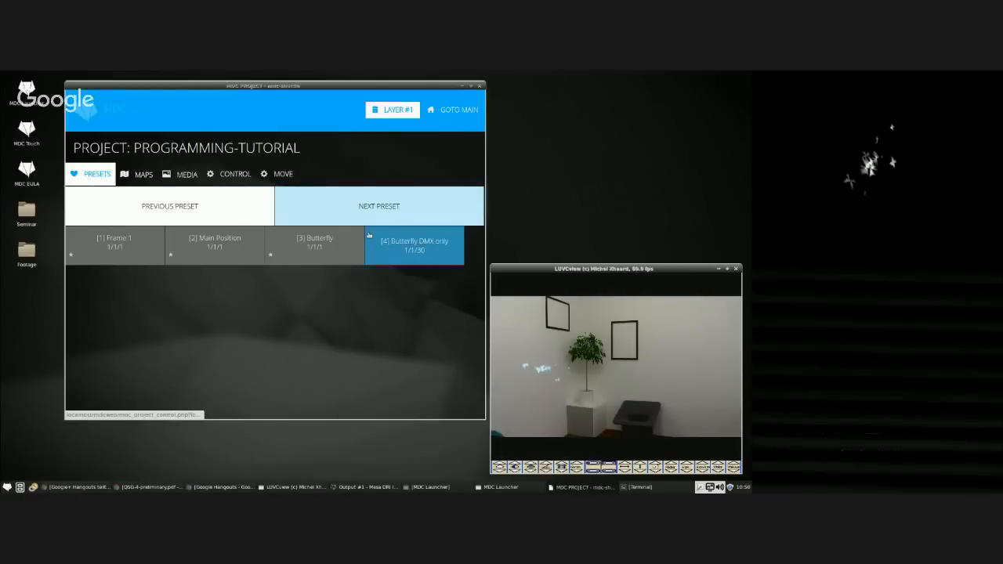
click(169, 206)
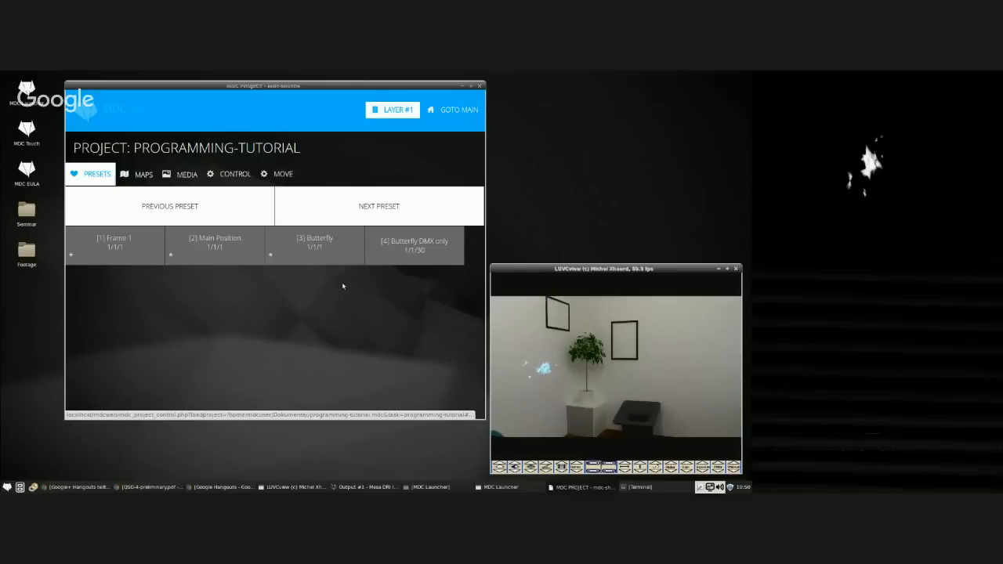
click(231, 252)
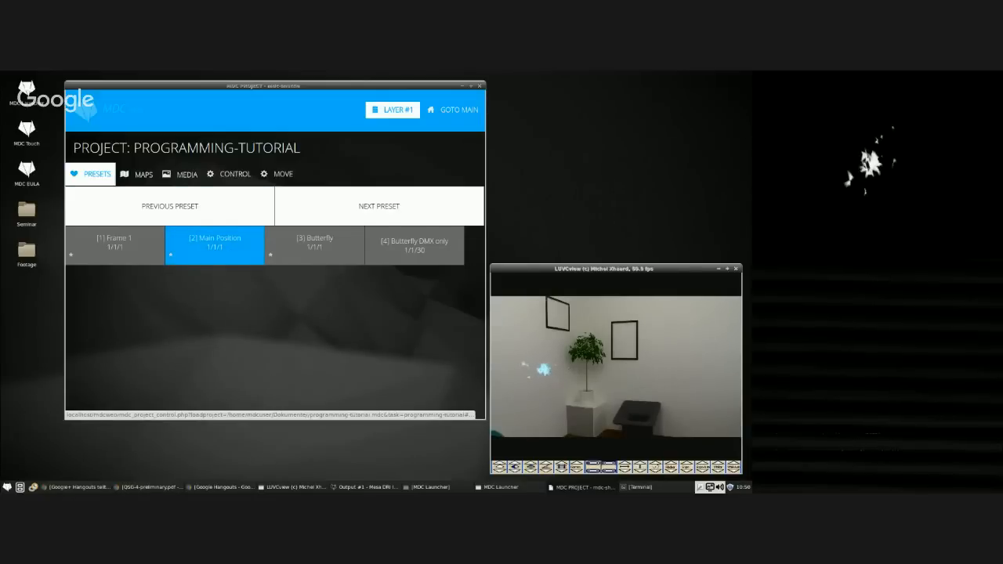
key(alt+Tab)
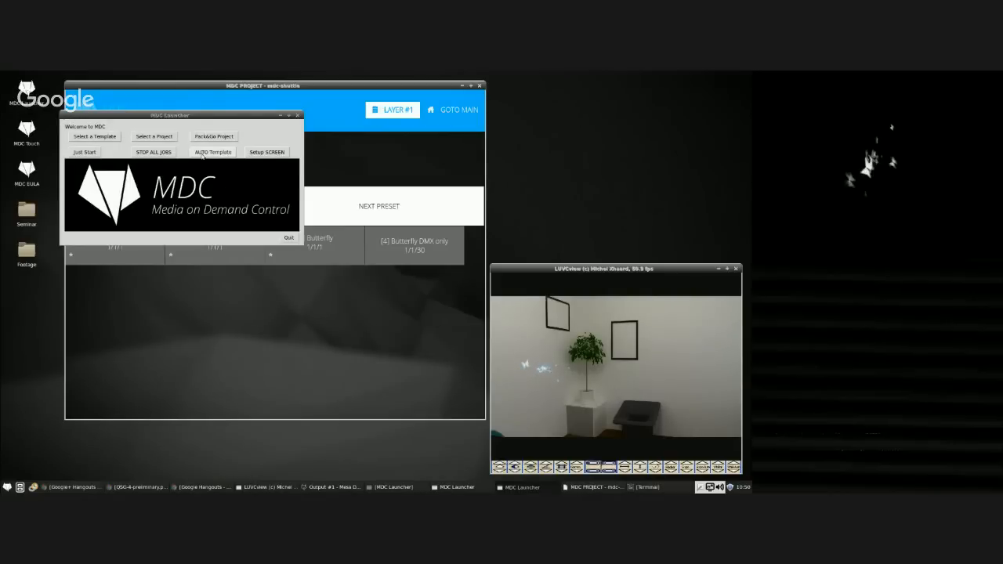
Create an AUTO template from programming-tutorial.mdc and dismiss the confirmation message.
click(202, 153)
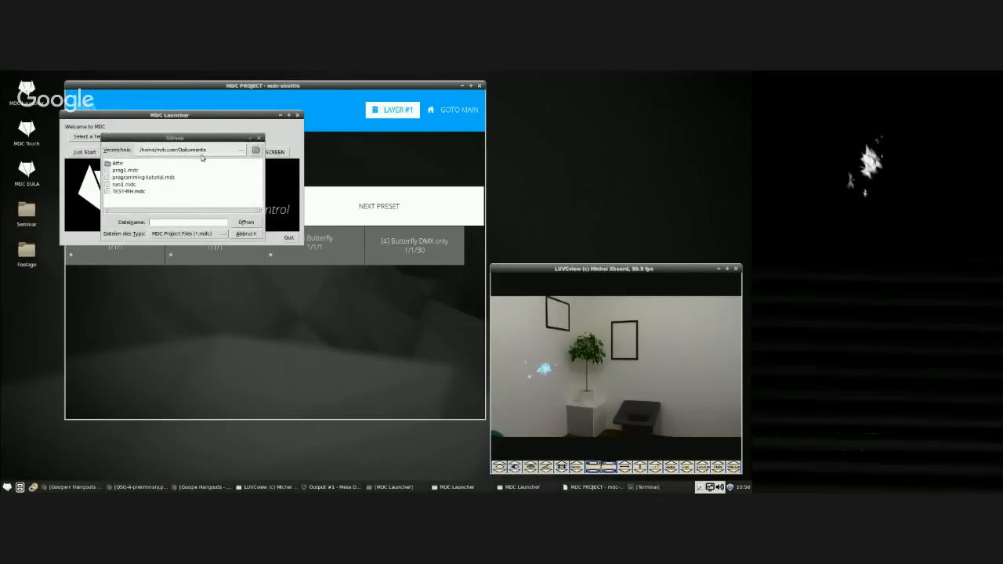
click(141, 178)
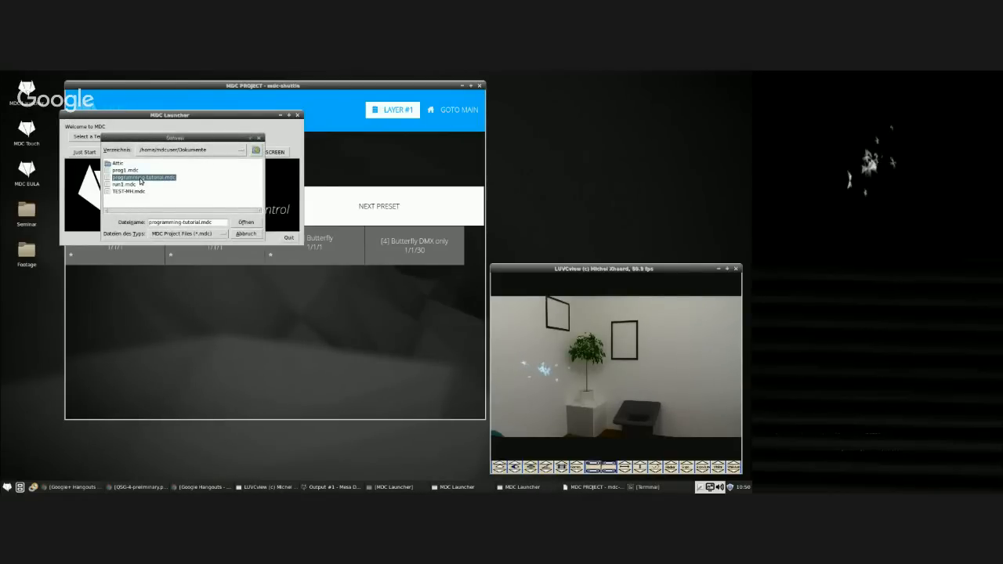
click(246, 223)
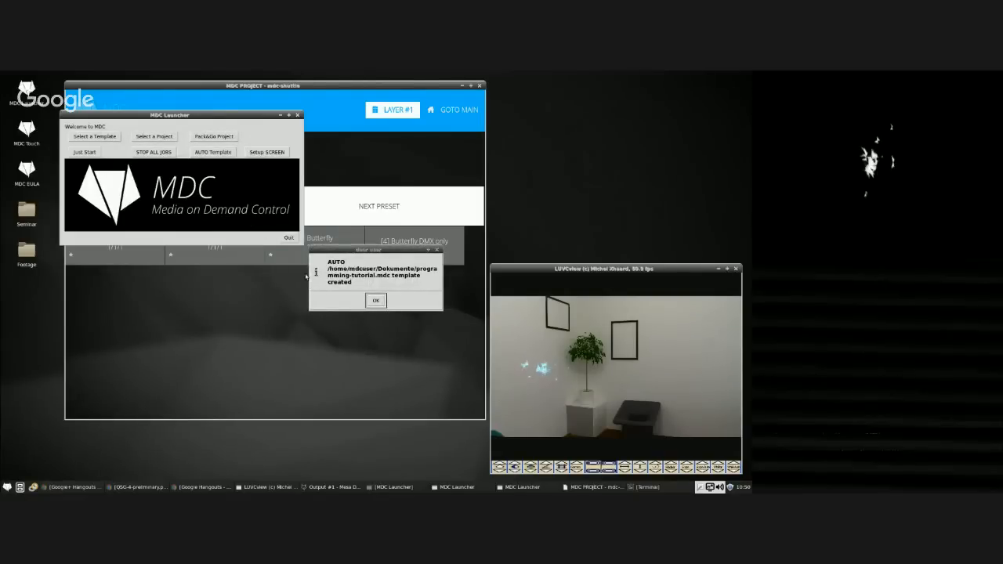
click(376, 301)
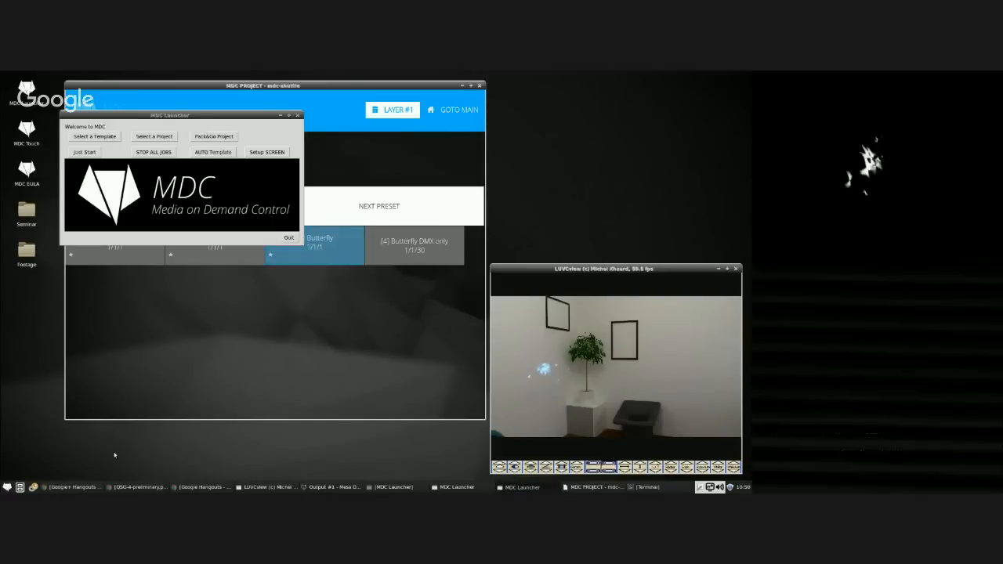
click(19, 487)
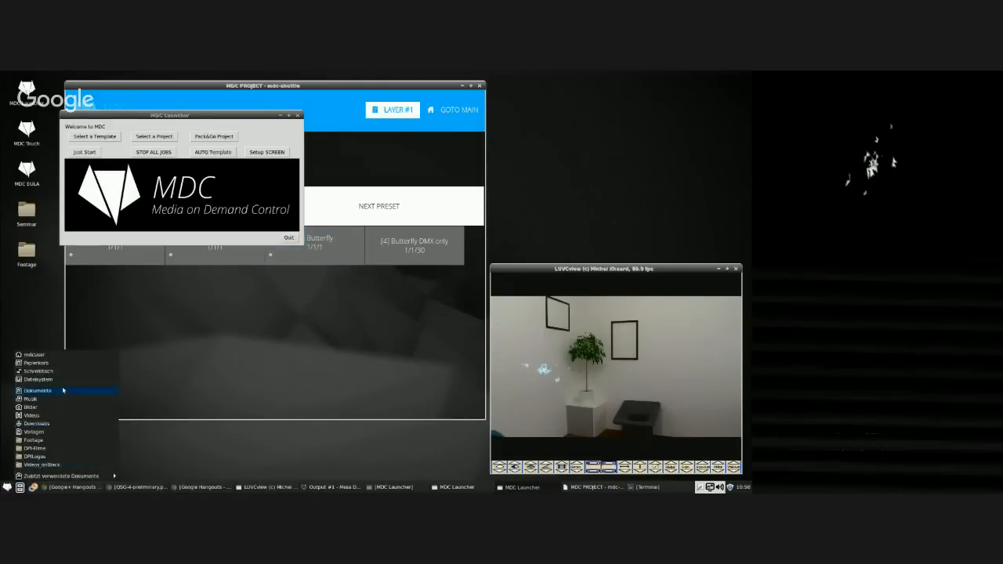
Open programming-tutorial.mdc_auto_template from the Dokumente folder in gedit.
click(63, 391)
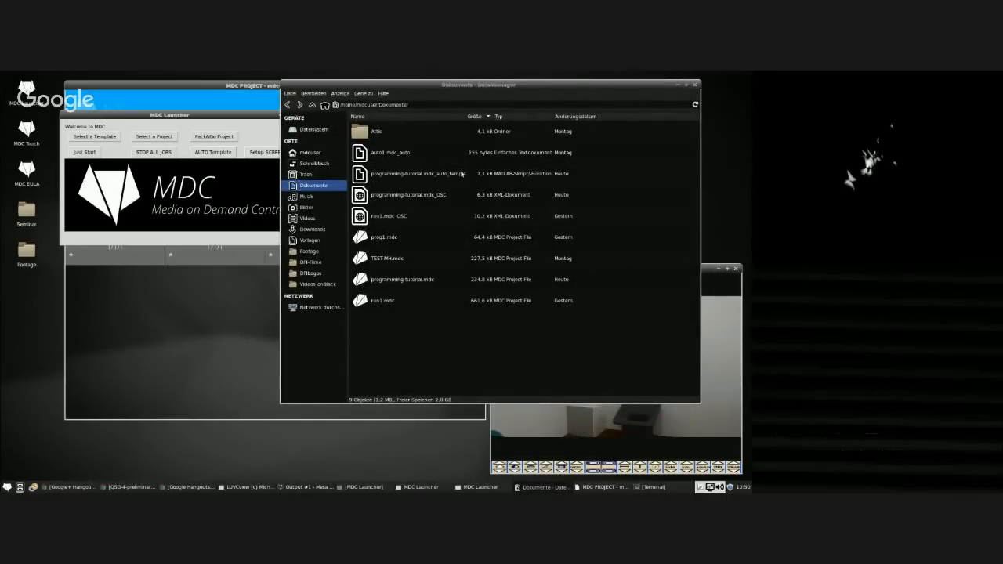
double_click(461, 173)
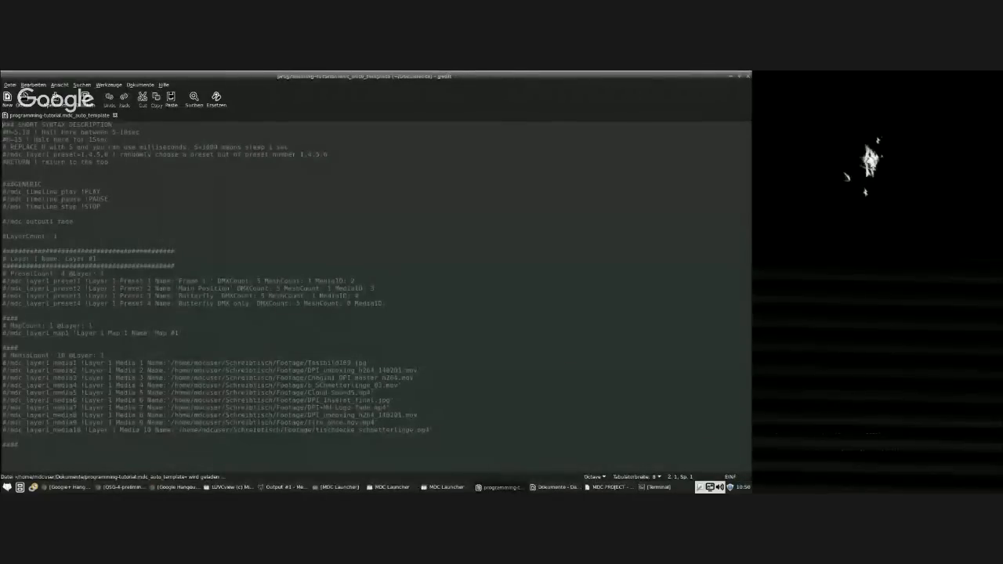
Restore gedit to a smaller window, minimize the file manager, and reposition and widen the editor.
click(739, 76)
click(676, 83)
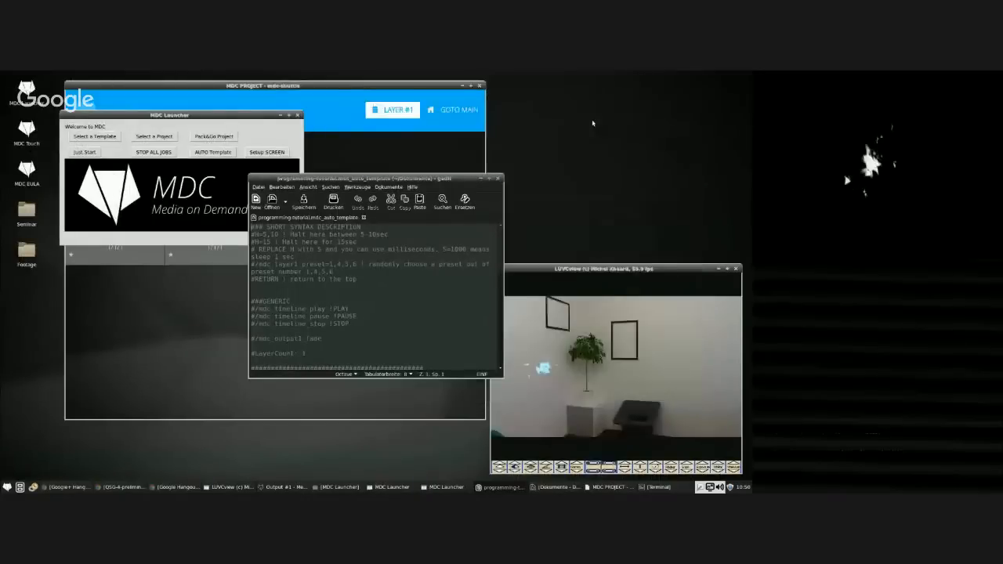
drag(432, 179, 290, 103)
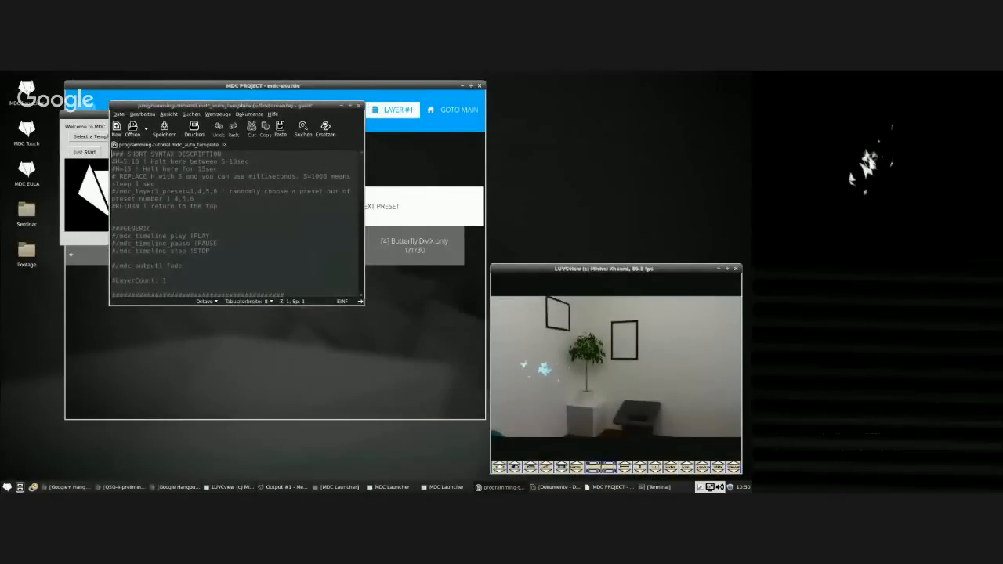
drag(363, 306, 493, 458)
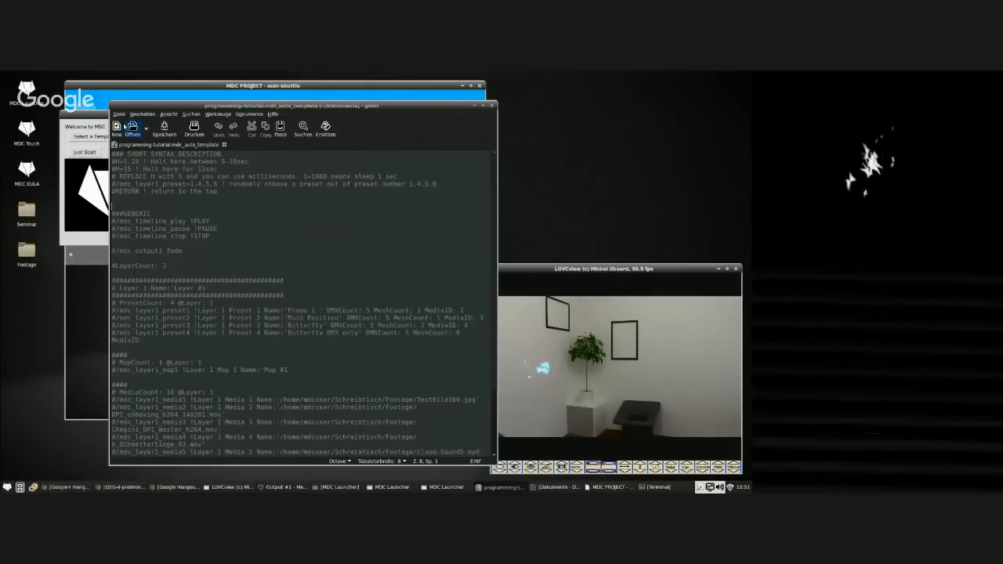
Save the script as programming-tutorial.mdc_auto, dropping the _template suffix.
click(122, 114)
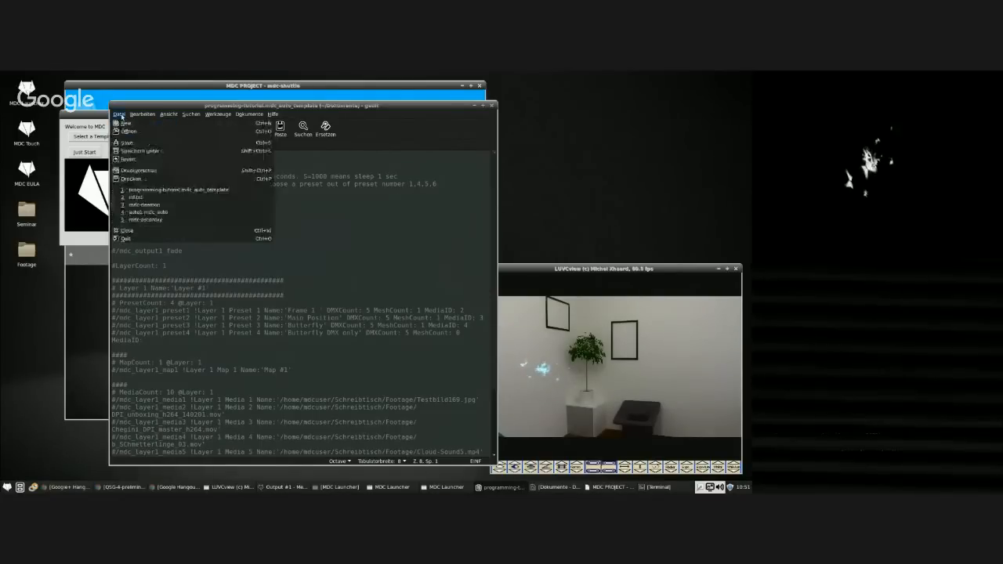
click(147, 151)
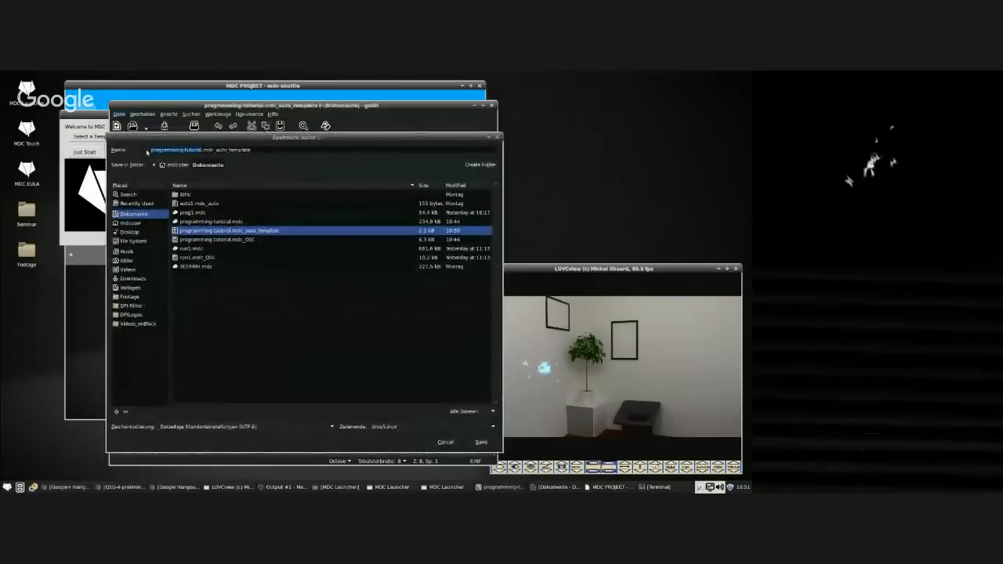
click(205, 150)
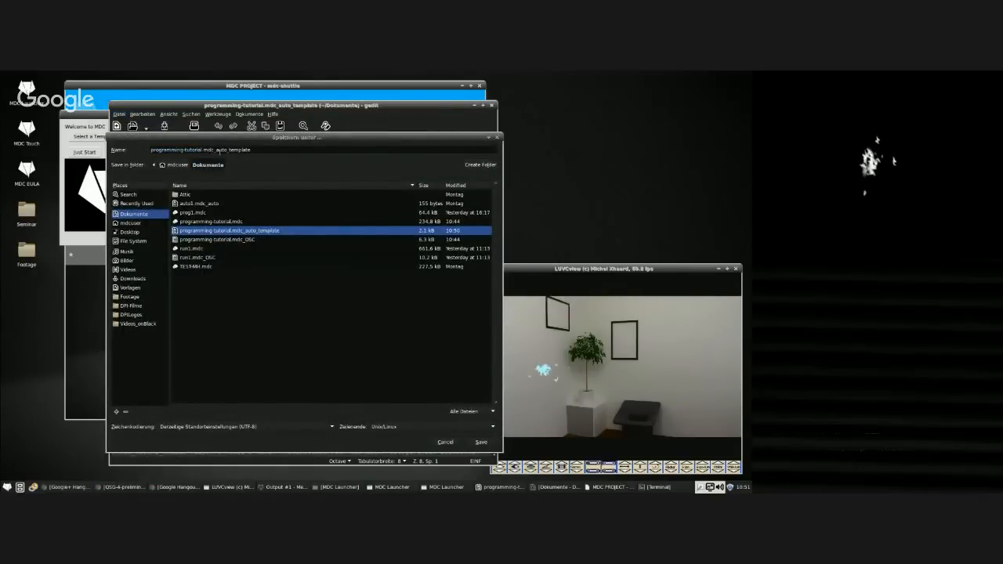
drag(228, 150, 253, 152)
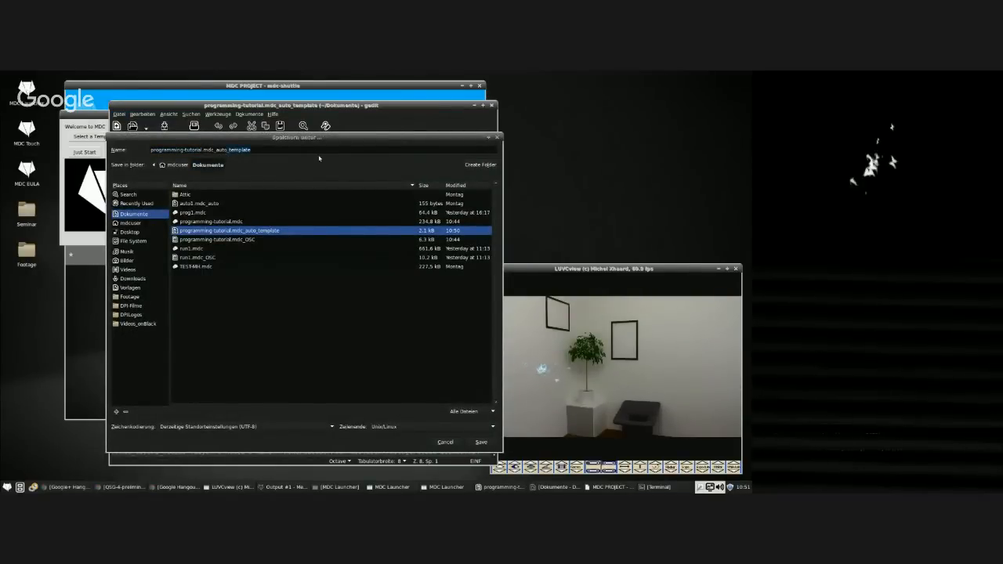
key(BackSpace)
click(472, 443)
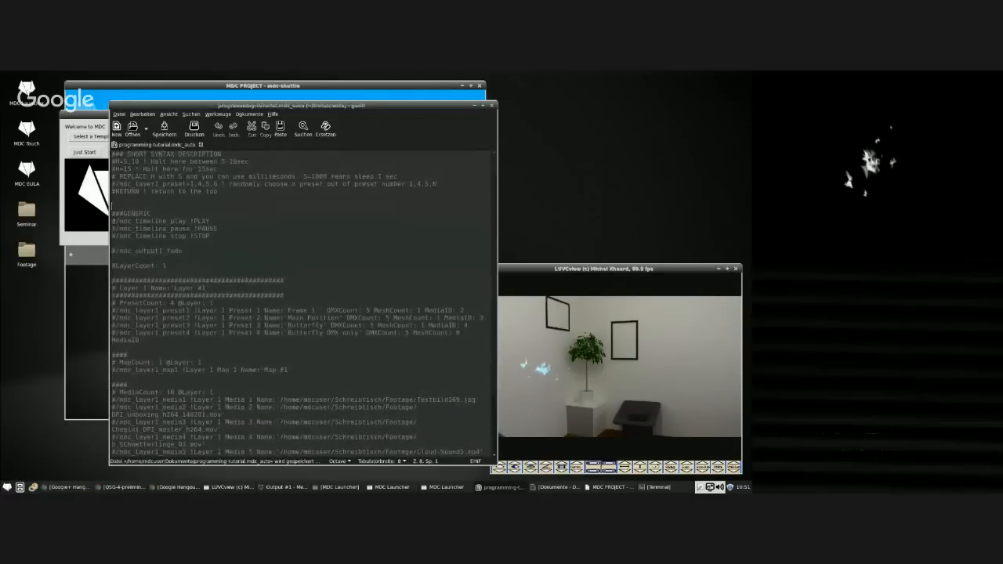
Scroll through the script's preset list and move the gedit window further right.
scroll(160, 178, down, 4)
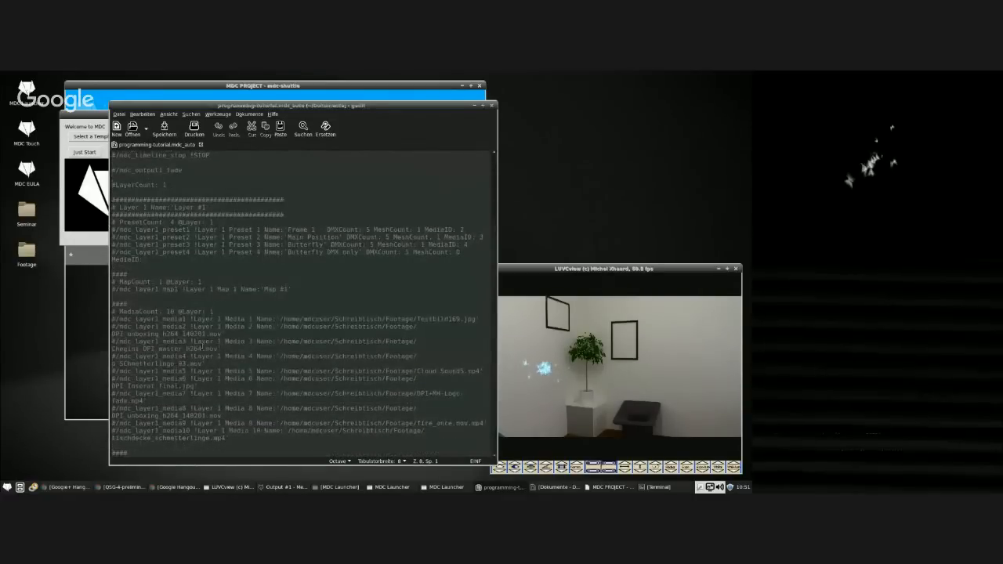
scroll(202, 345, up, 4)
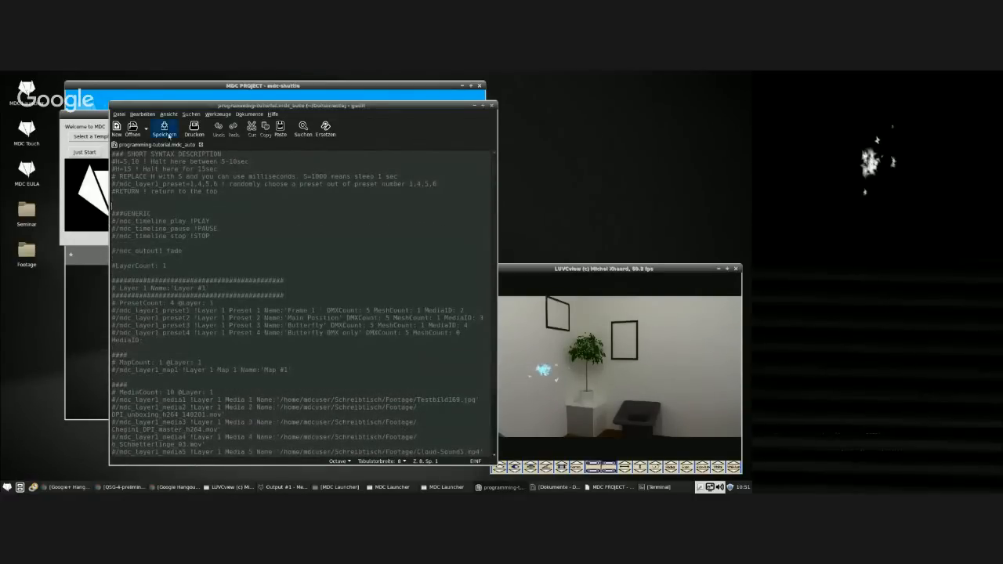
drag(218, 107, 296, 102)
Browse the project's media and Map #1, recall preset [1] Frame 1, then return to gedit.
click(274, 106)
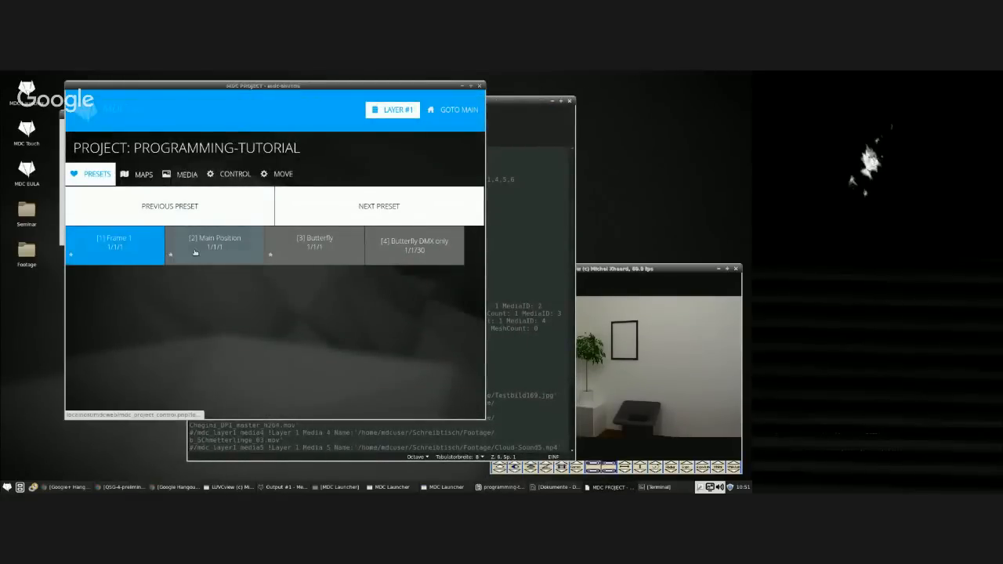
click(185, 174)
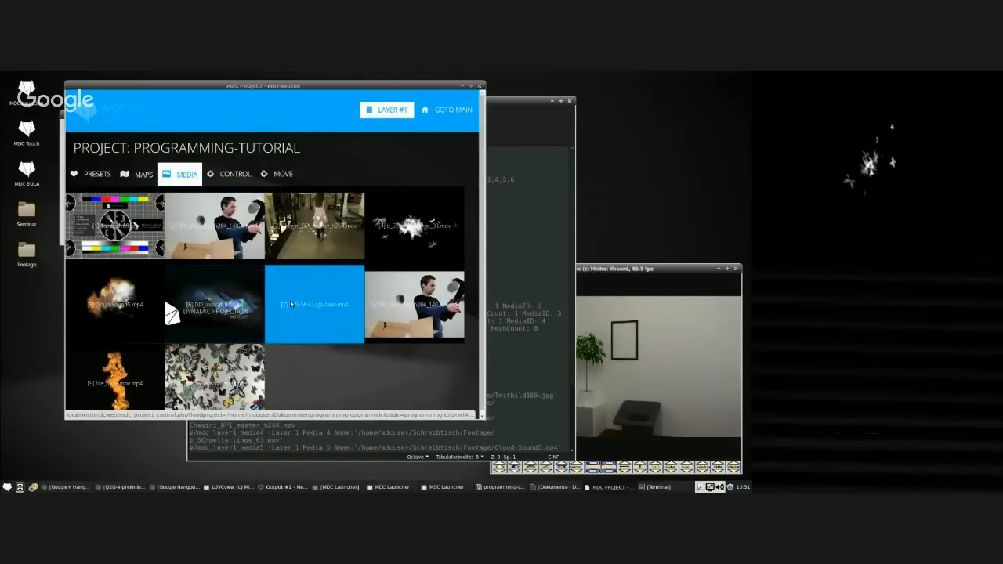
click(144, 177)
click(121, 210)
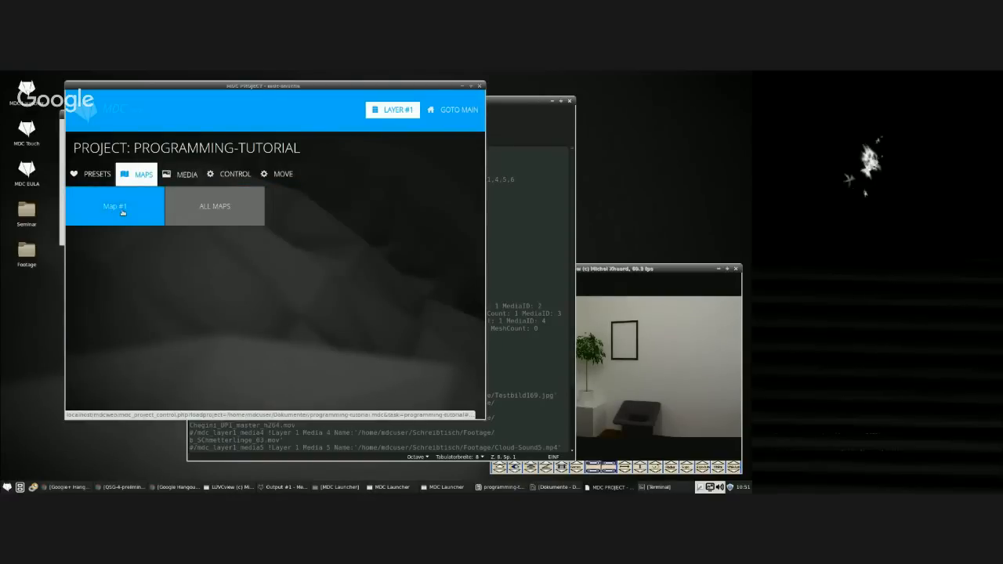
click(97, 175)
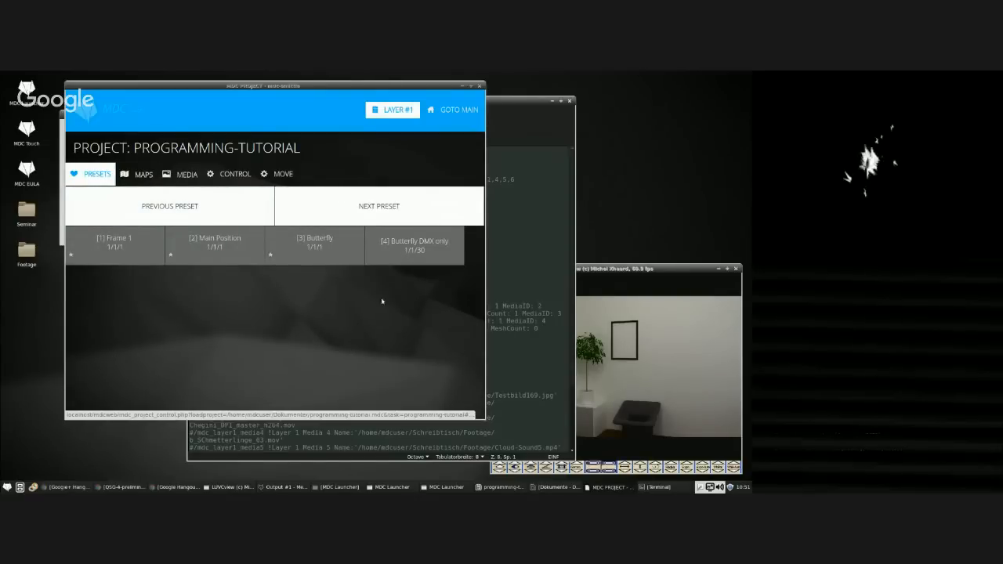
click(118, 245)
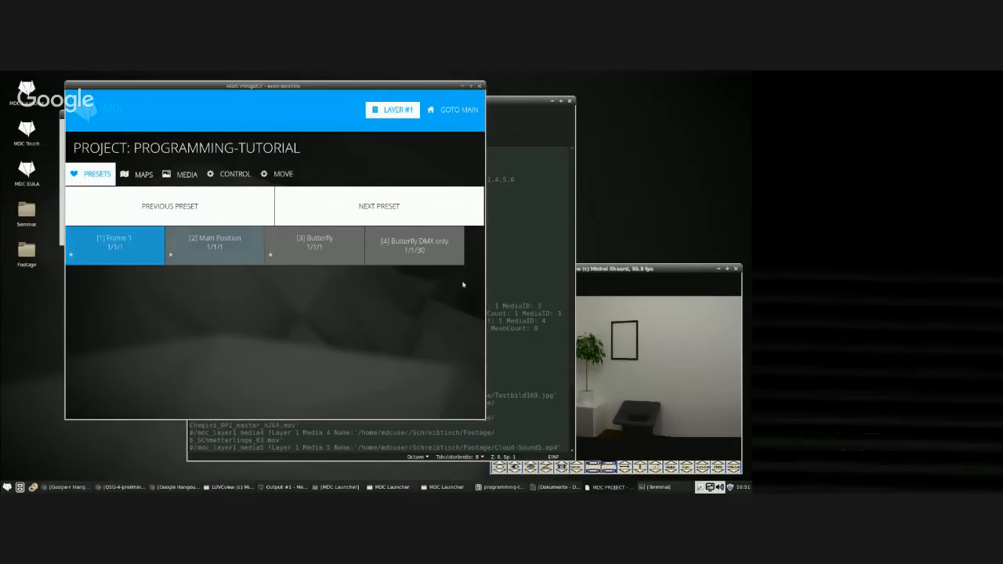
click(492, 289)
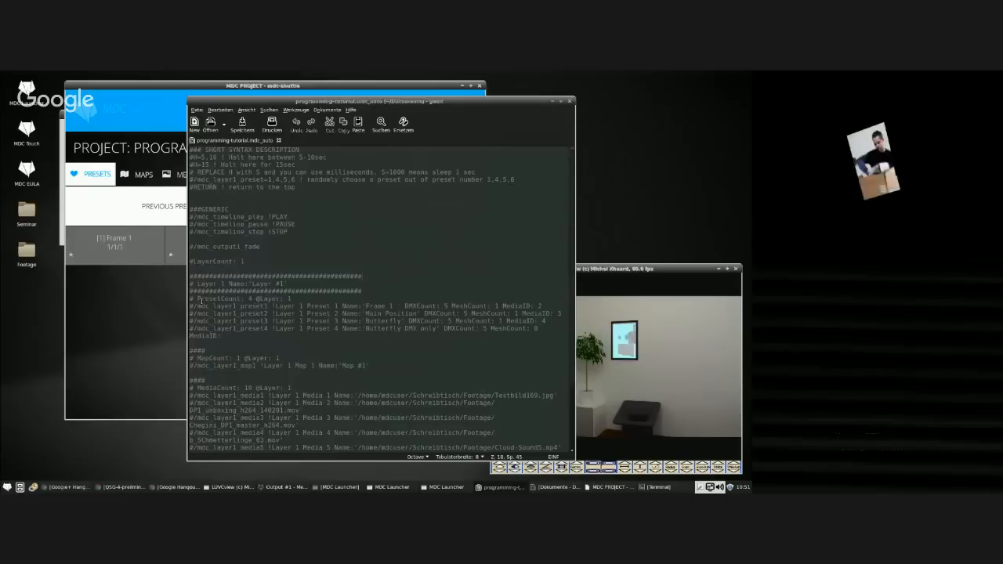
Add a /mdc_layer1_preset1 line followed by an H=10 wait line.
drag(190, 306, 541, 307)
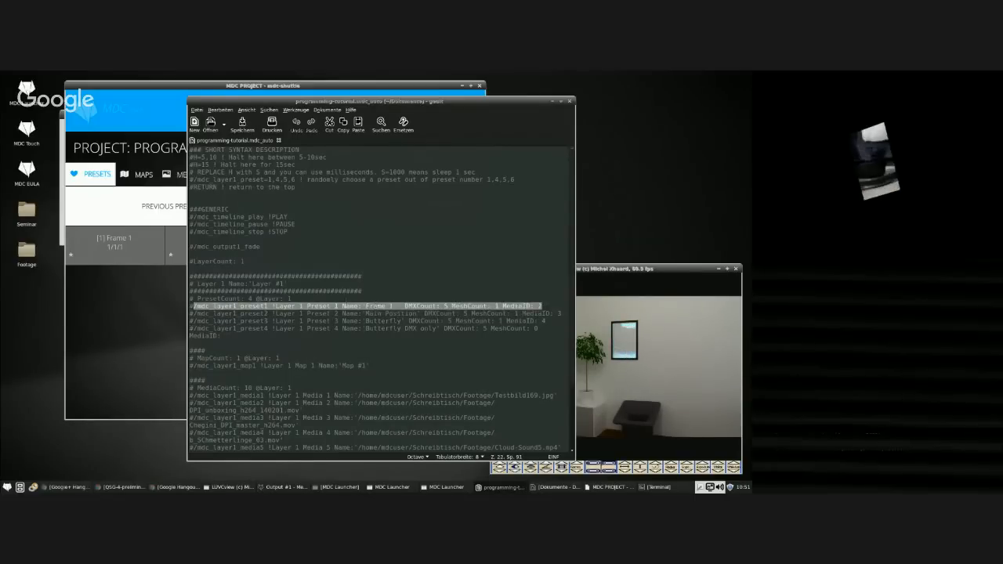
click(253, 198)
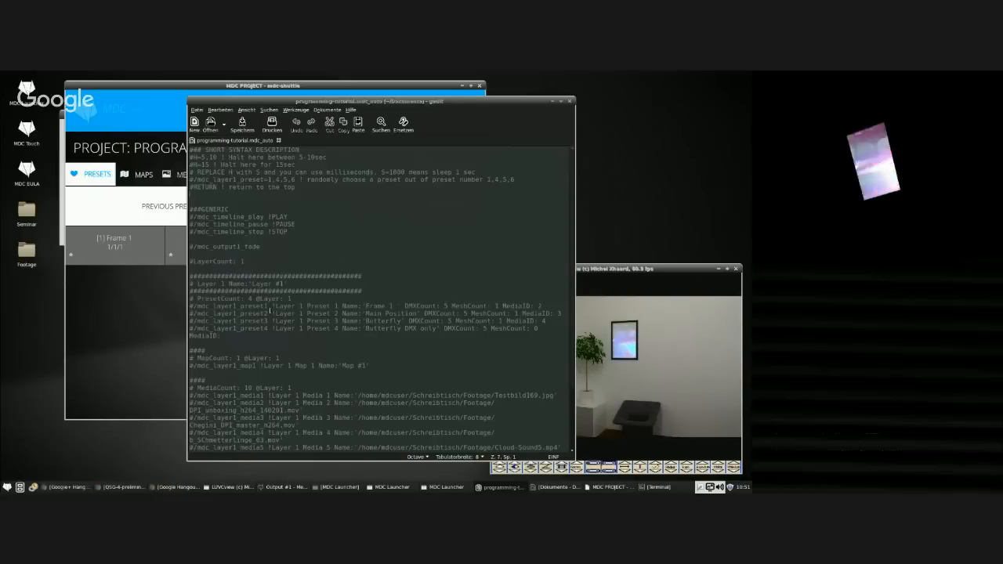
drag(271, 305, 206, 306)
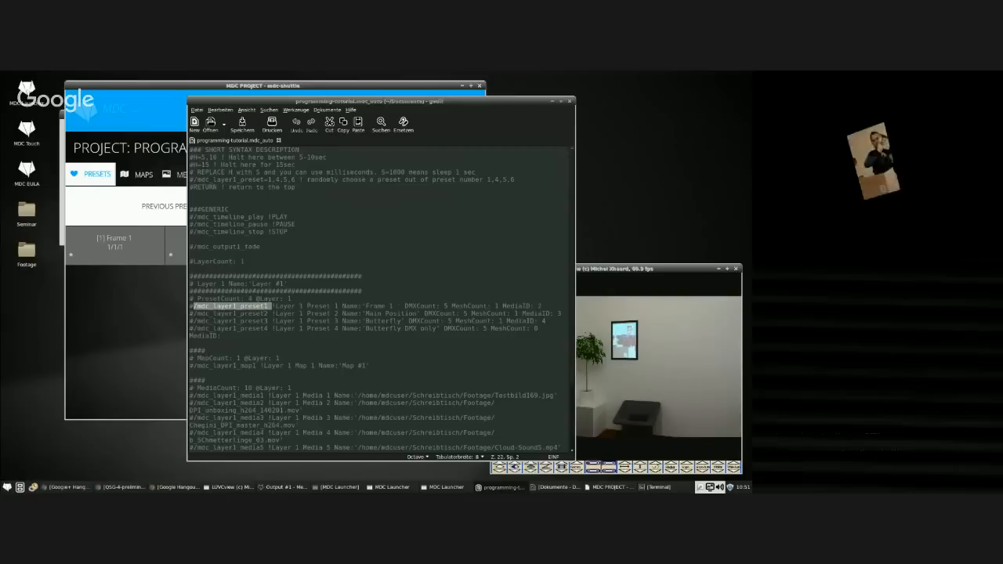
click(248, 194)
key(Return)
text(/mdc_layer1_preset1)
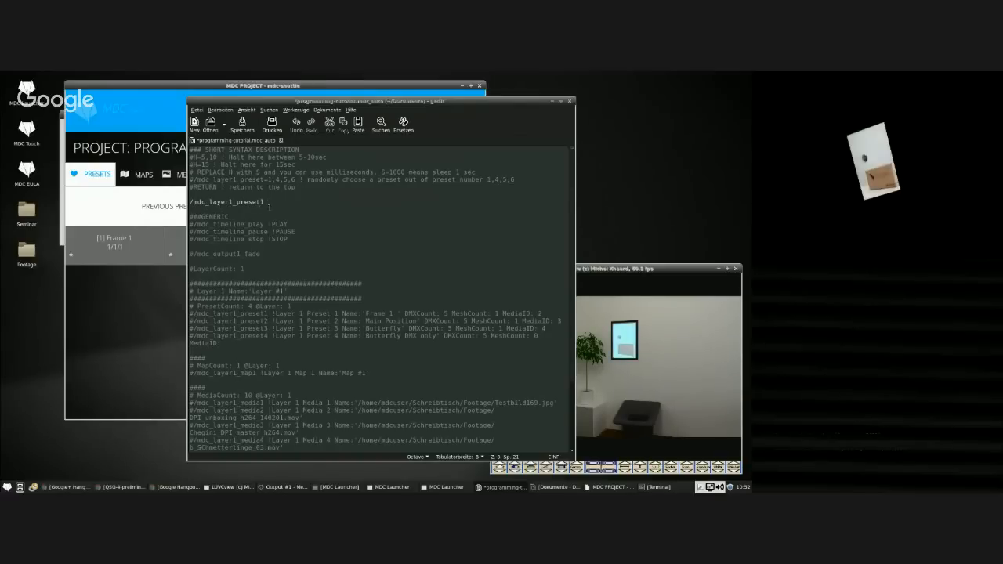
key(Return)
text(H=)
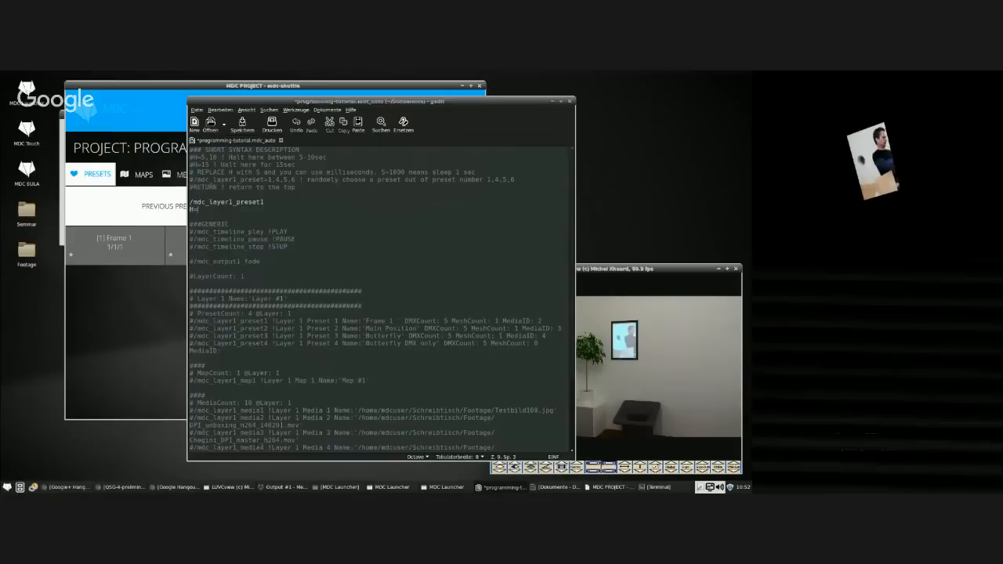
text(10)
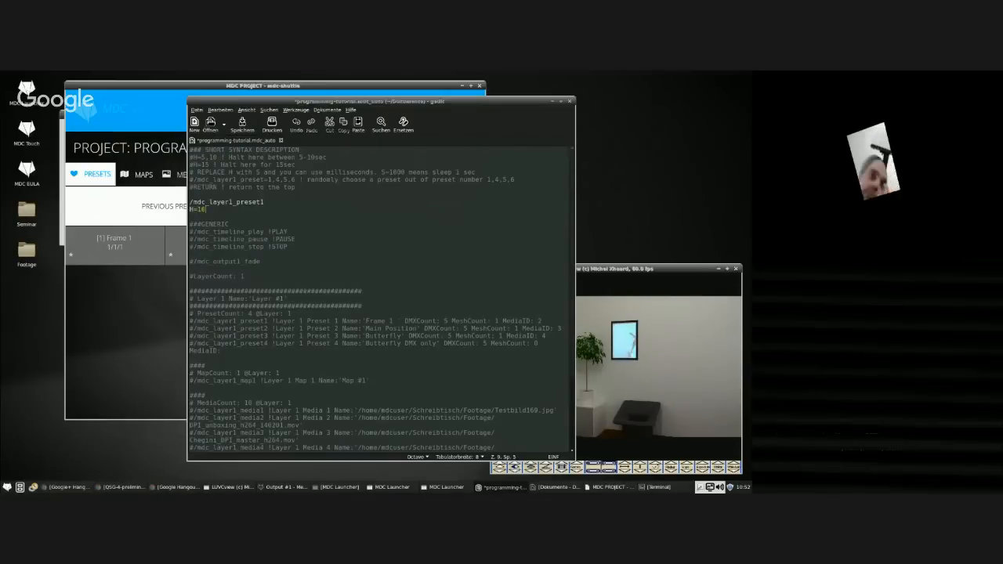
key(Return)
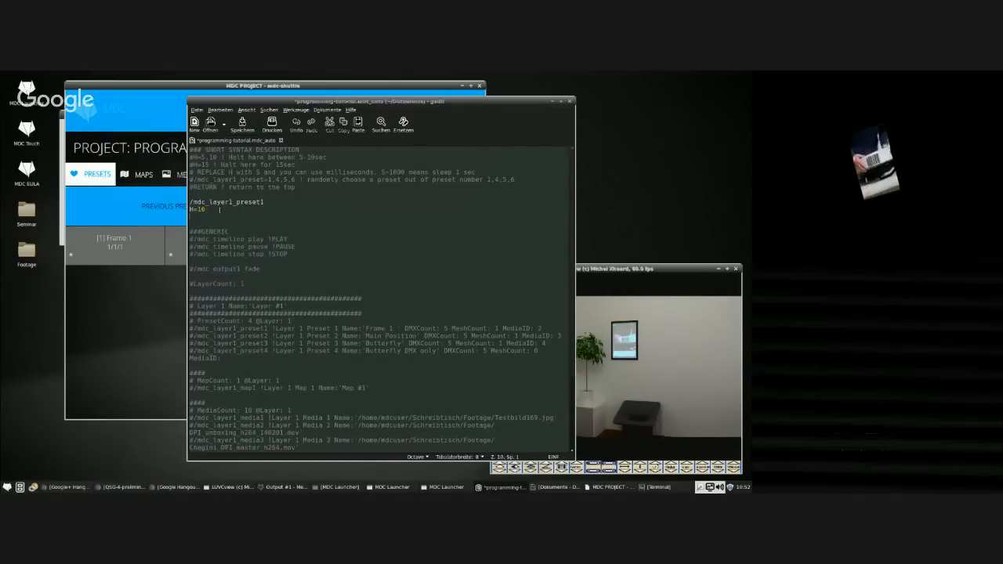
Add a /mdc_layer1_preset2 line, checking the Main Position preset in MDC Touch.
drag(266, 201, 190, 202)
key(ctrl+c)
click(193, 210)
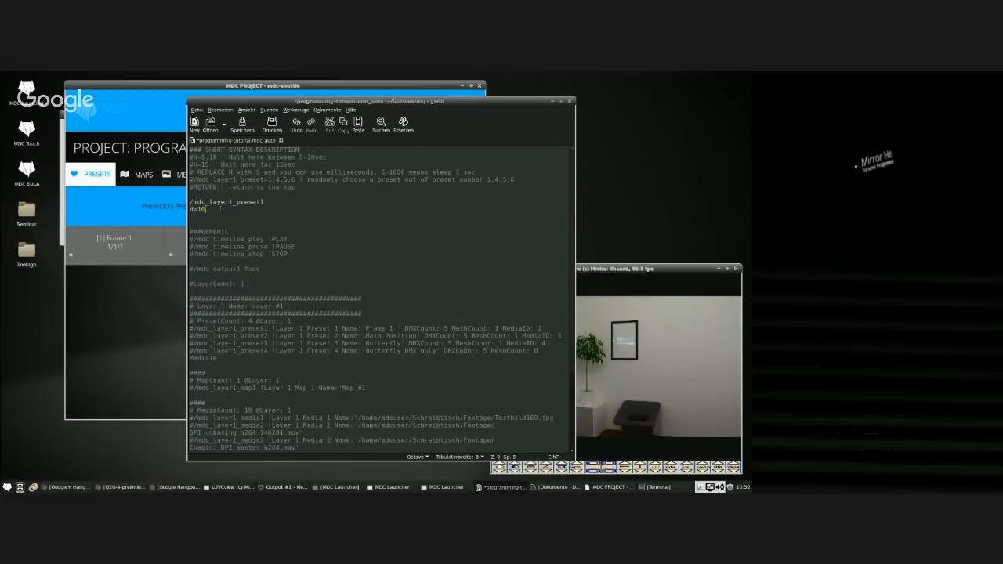
key(Return)
key(ctrl+v)
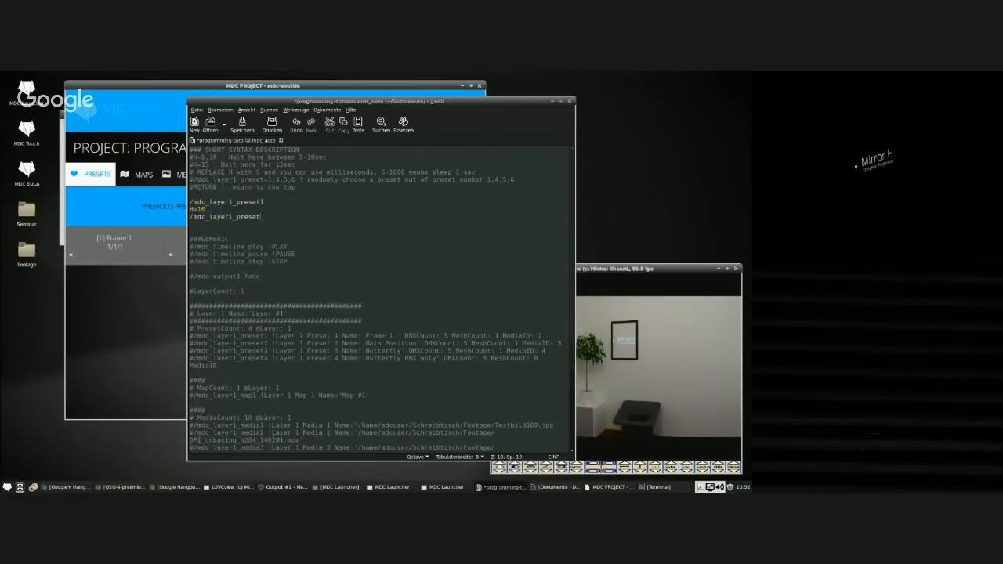
text(2)
click(177, 287)
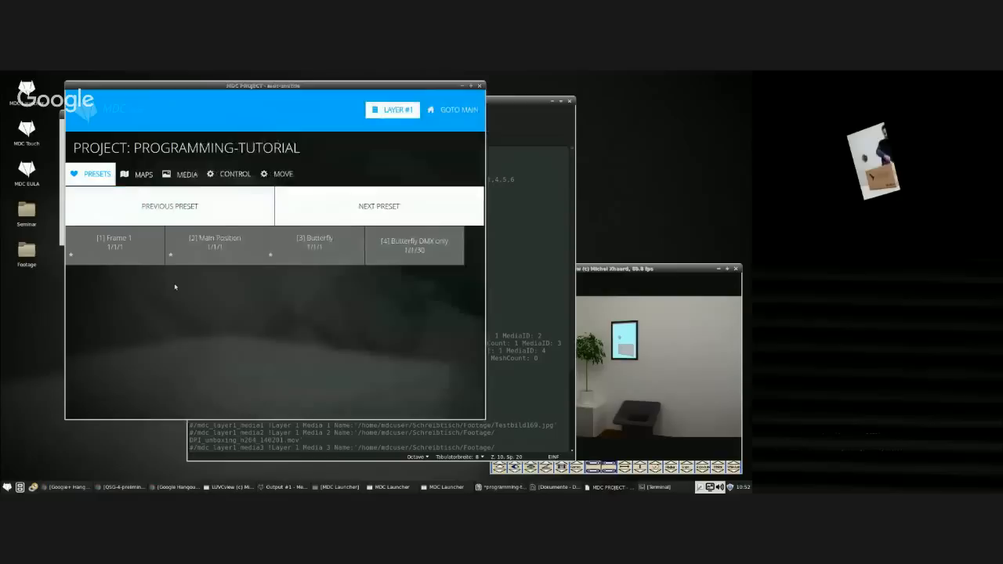
click(206, 251)
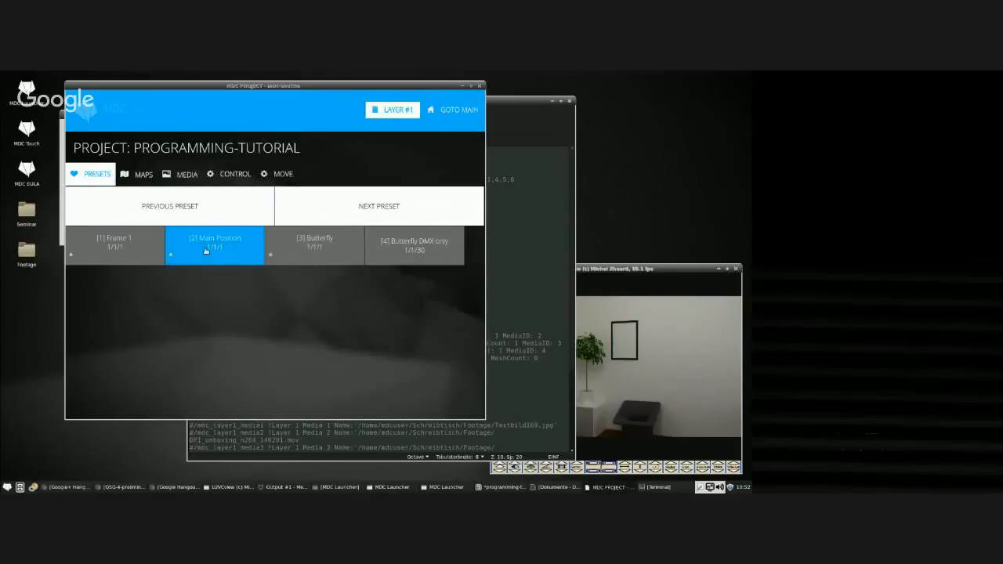
click(529, 276)
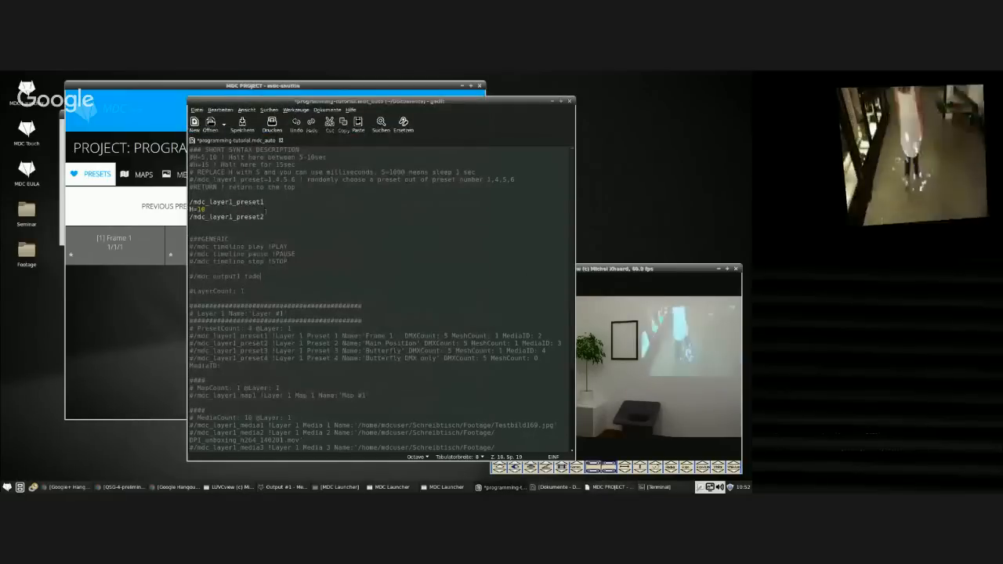
click(267, 215)
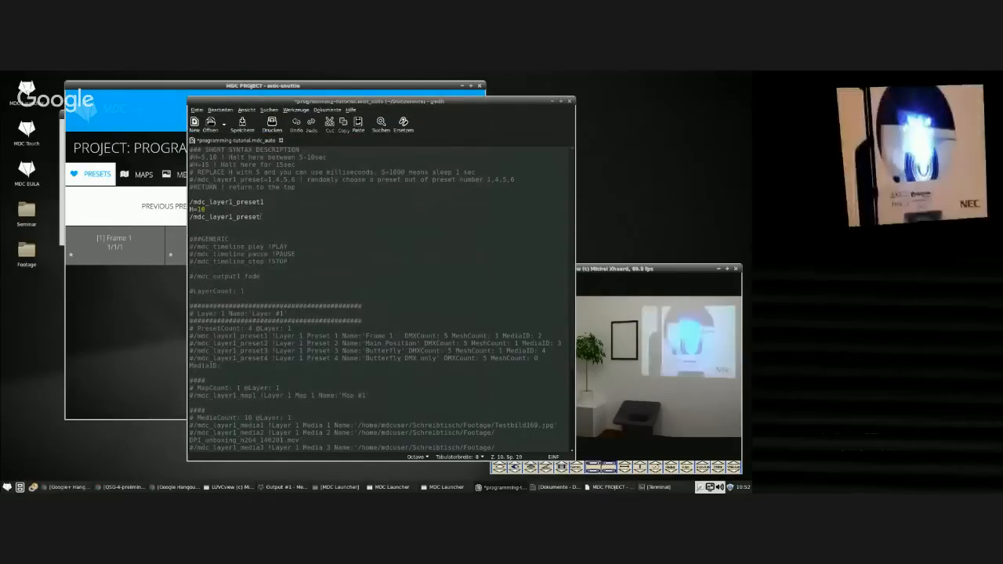
Add an H=10,15 wait, then paste another /mdc_layer1_preset2 line on line 12.
key(Return)
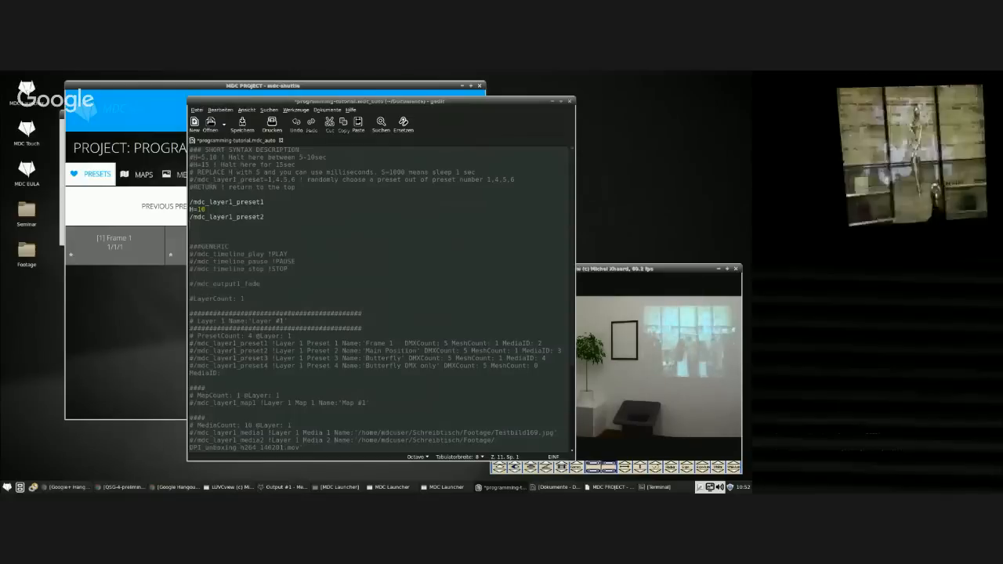
text(H=10,15)
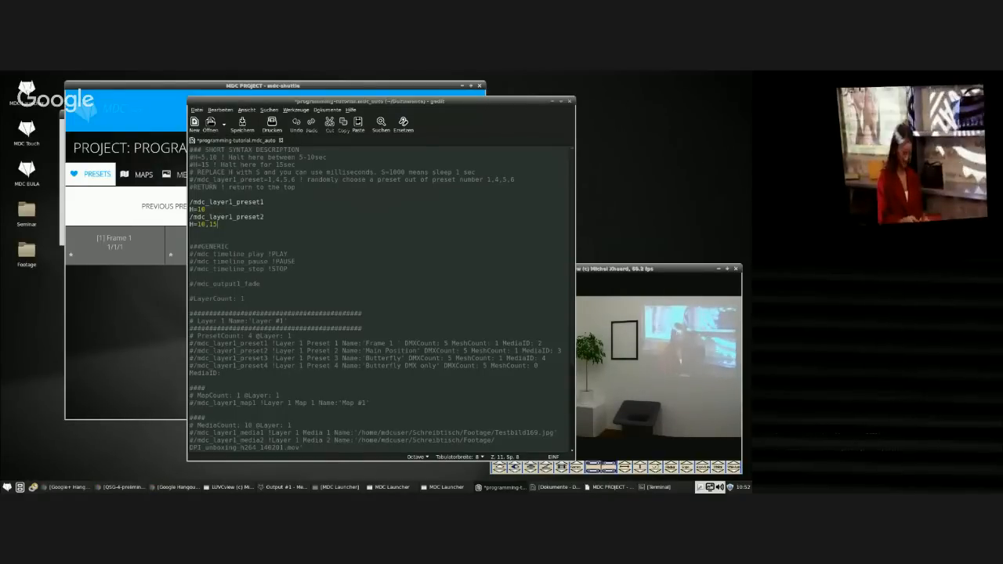
key(Return)
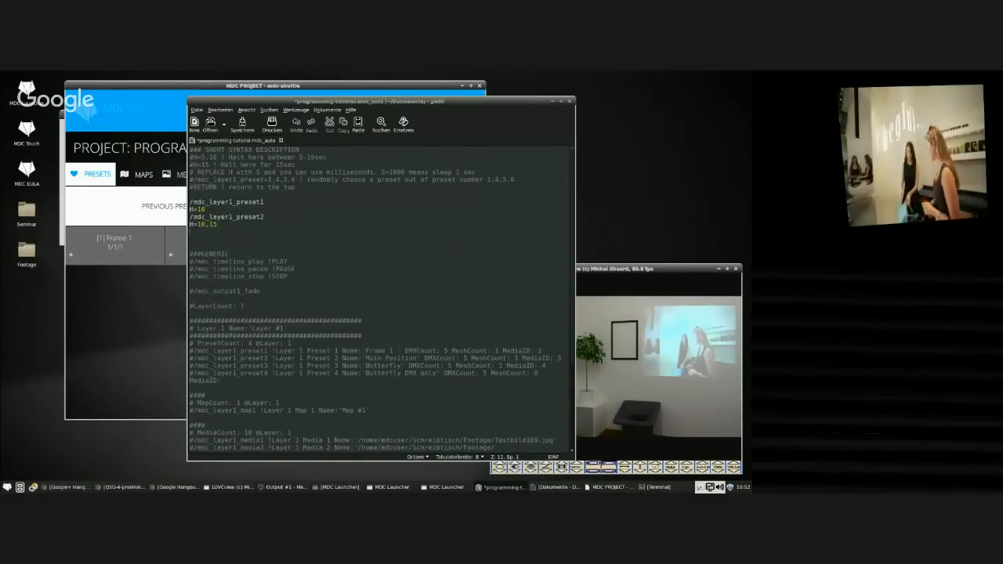
drag(267, 217, 190, 217)
key(ctrl+c)
click(202, 232)
key(ctrl+v)
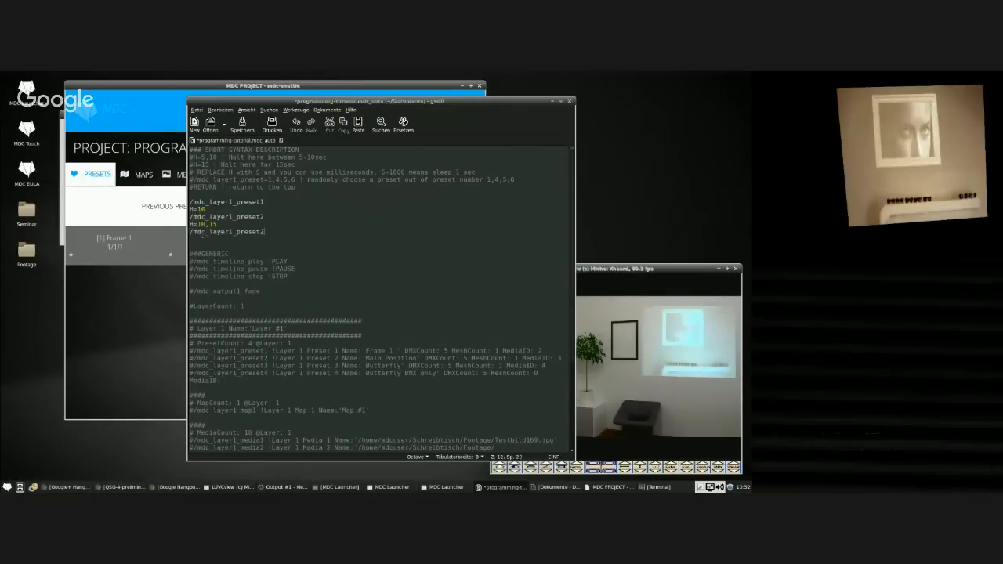
Preview the Butterfly preset, then make the copied line /mdc_layer1_preset3 followed by H=3.
click(102, 279)
click(303, 242)
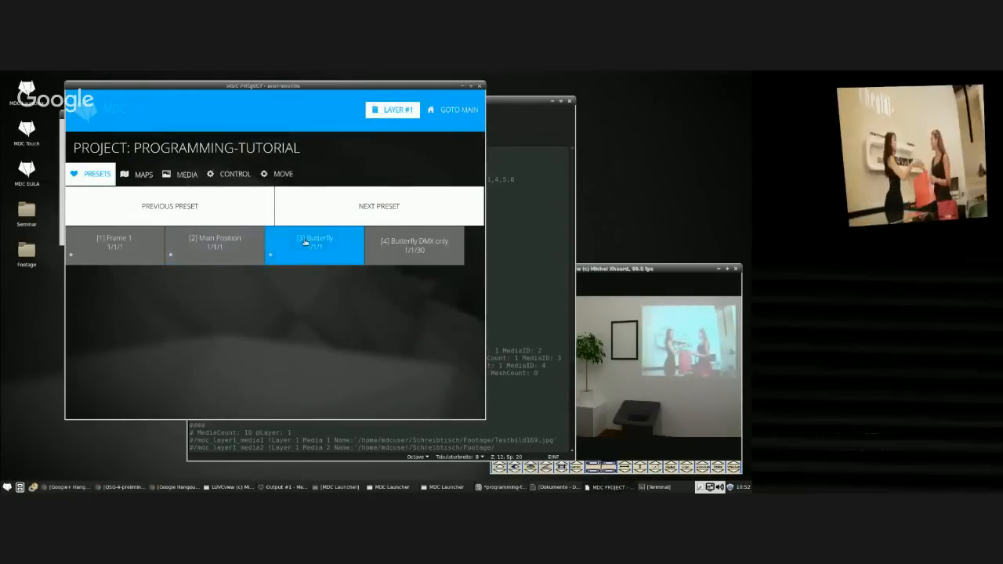
click(532, 235)
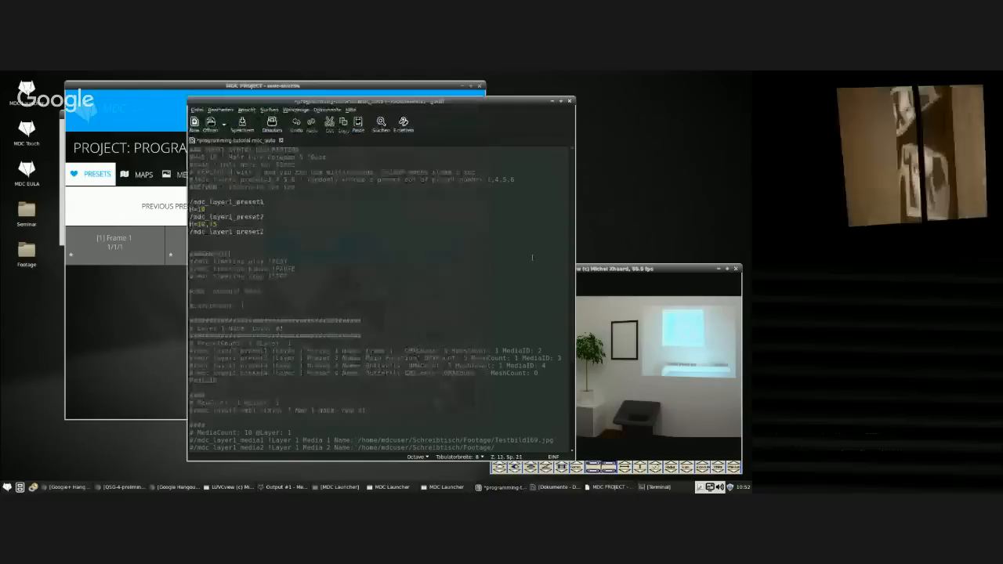
key(BackSpace)
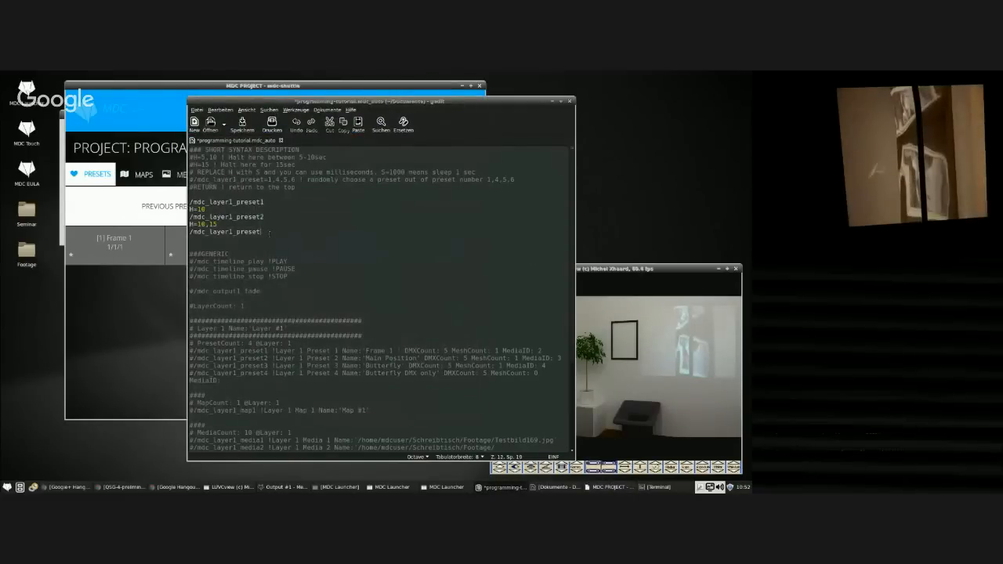
text(3)
key(Return)
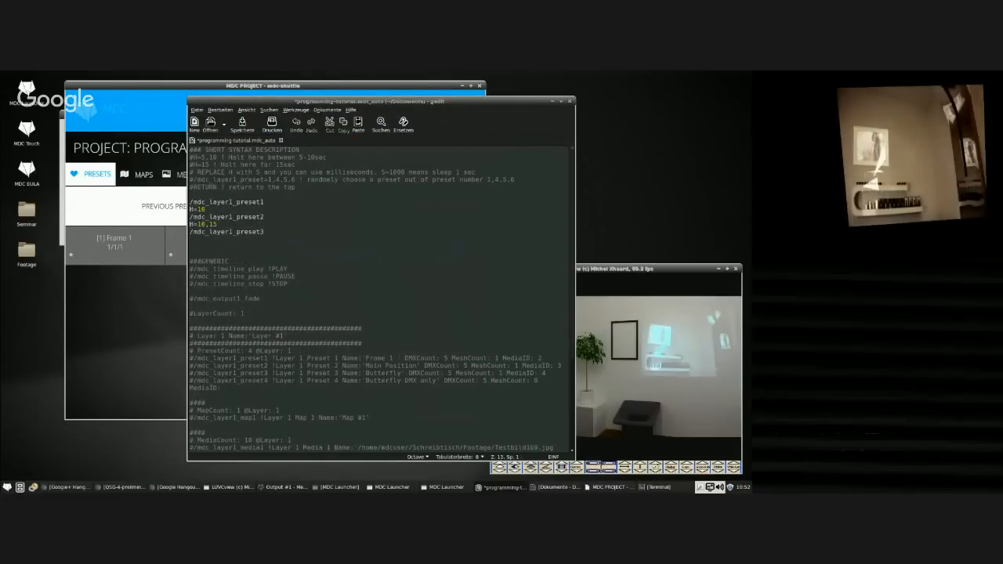
text(H)
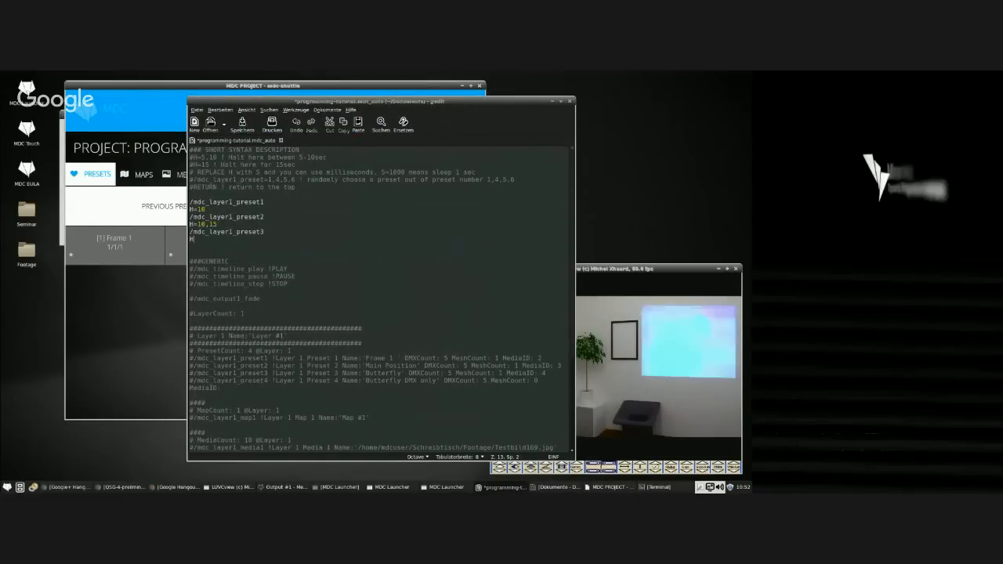
text(=)
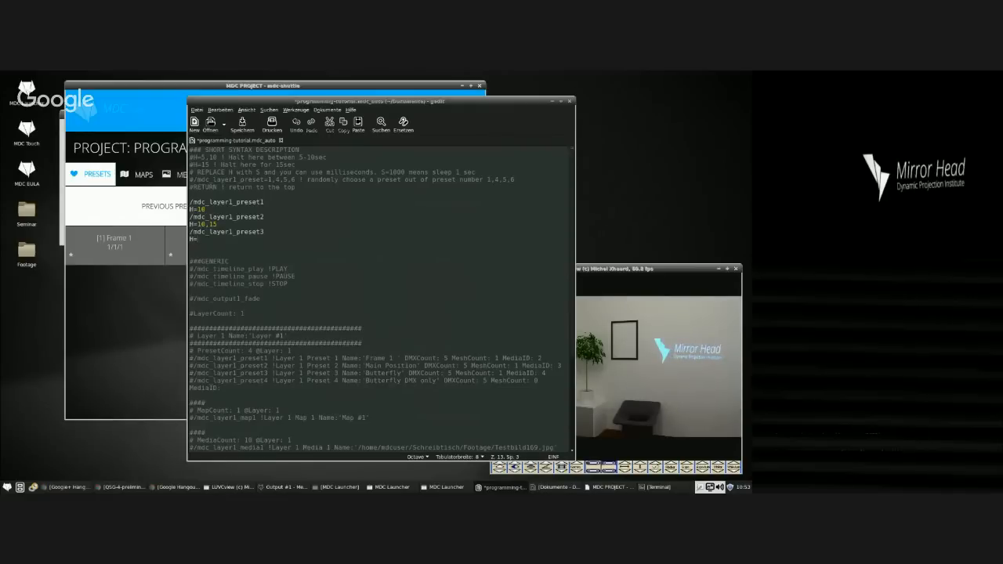
text(3)
key(Return)
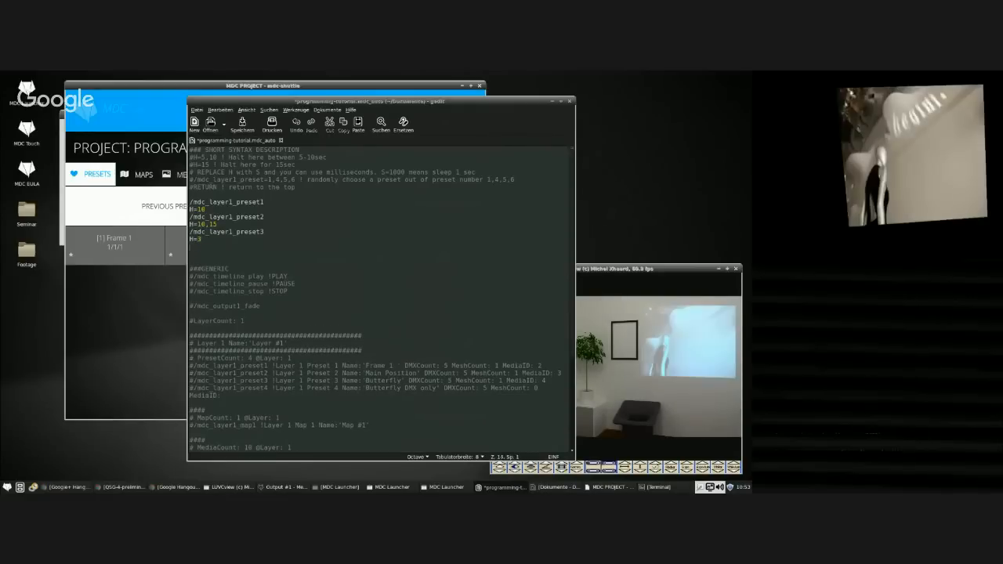
Preview the Butterfly and Butterfly DMX only presets in MDC Project.
click(152, 298)
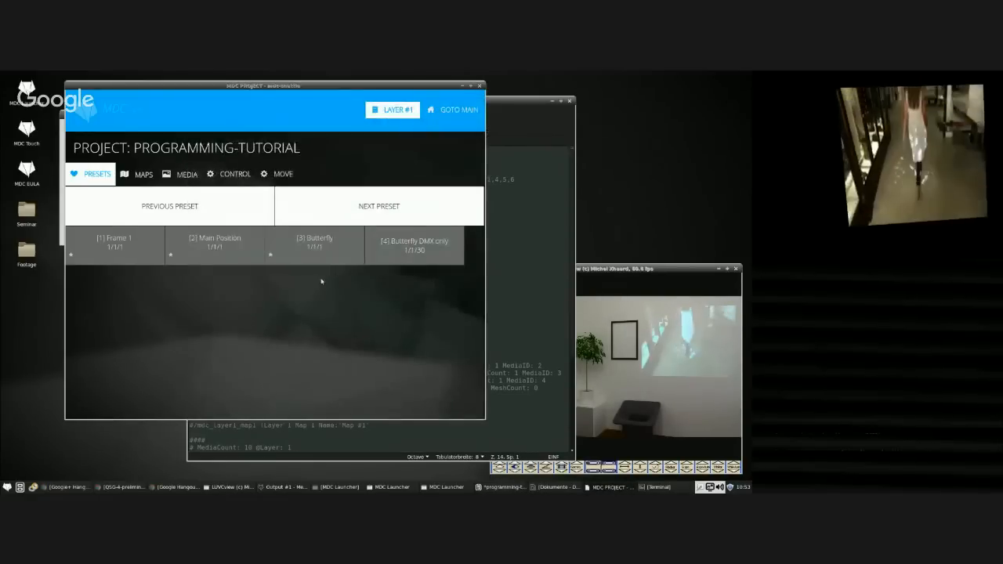
click(316, 252)
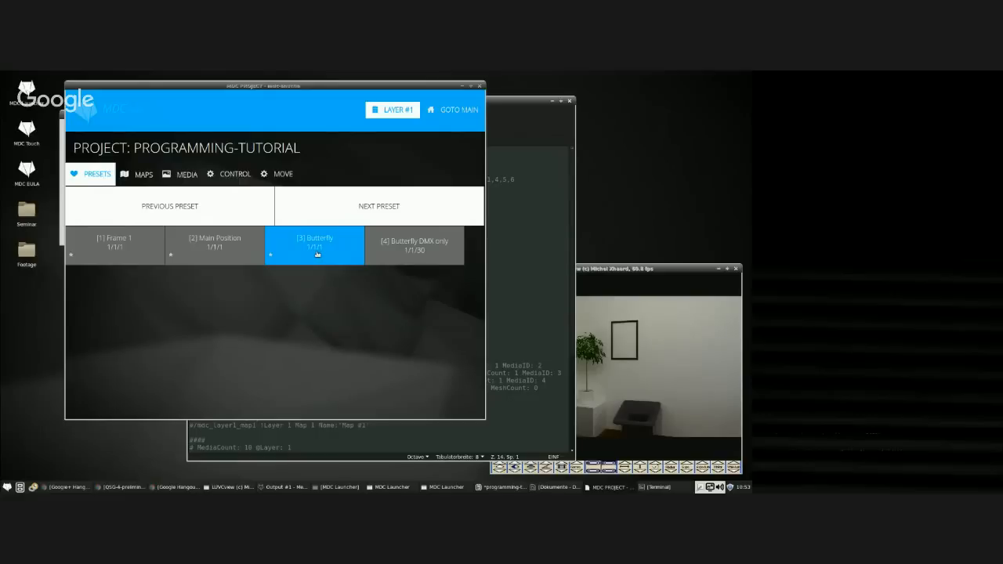
click(434, 261)
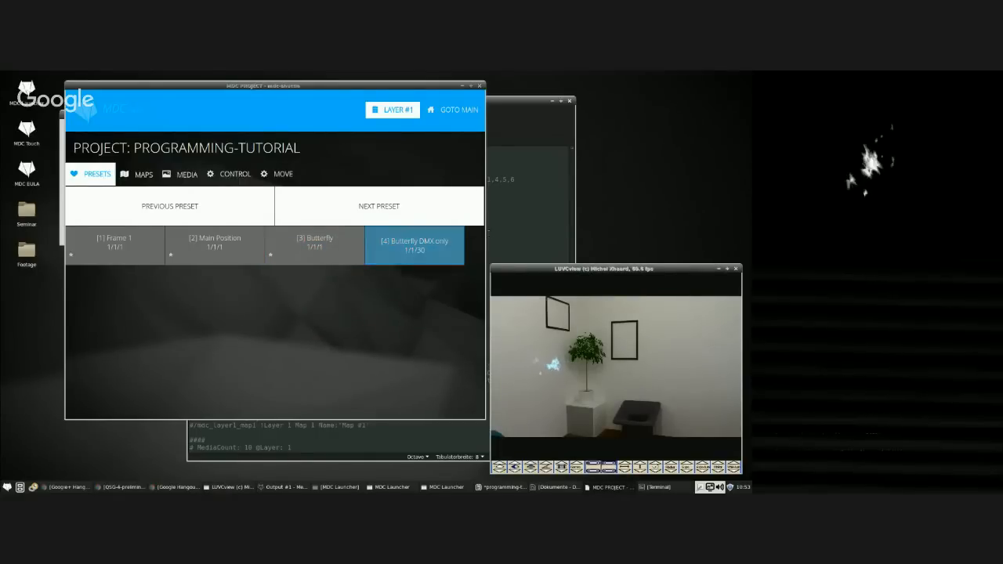
click(487, 230)
Paste the preset line below H=3 as the /mdc_layer1_preset4 line.
drag(264, 232, 190, 232)
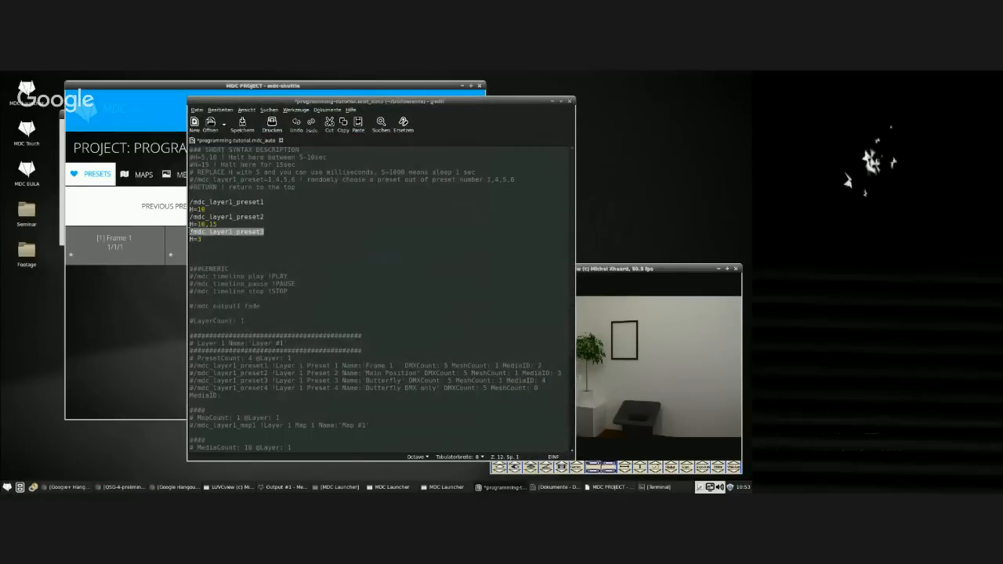
click(205, 245)
key(ctrl+v)
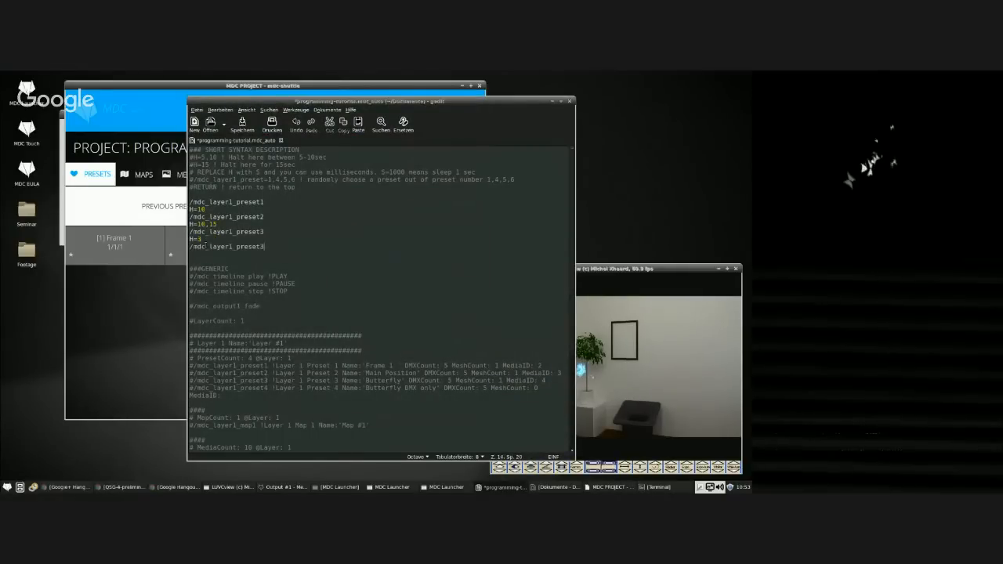
key(Return)
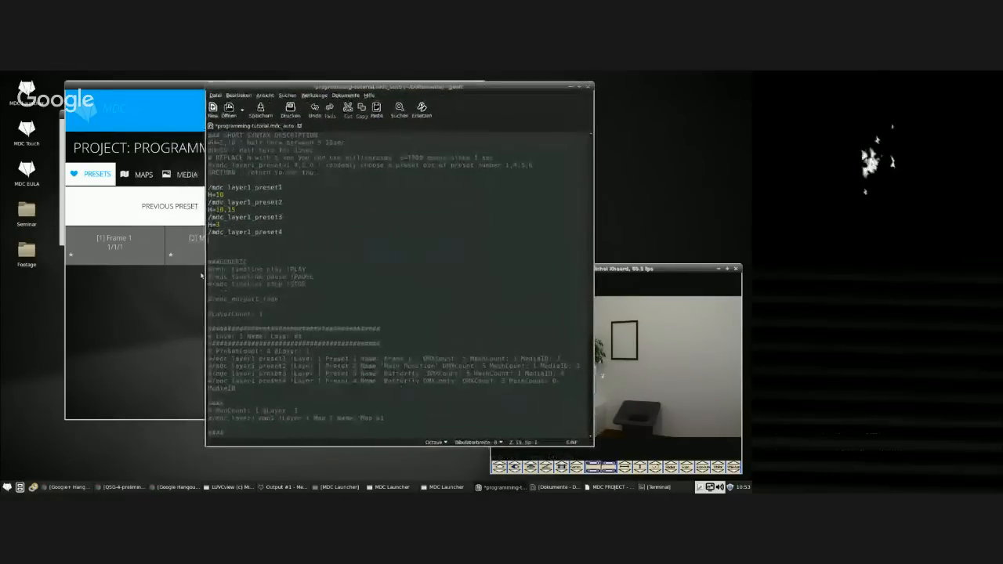
Trigger Butterfly DMX only again and shift the MDC Project window slightly left.
click(183, 287)
click(413, 257)
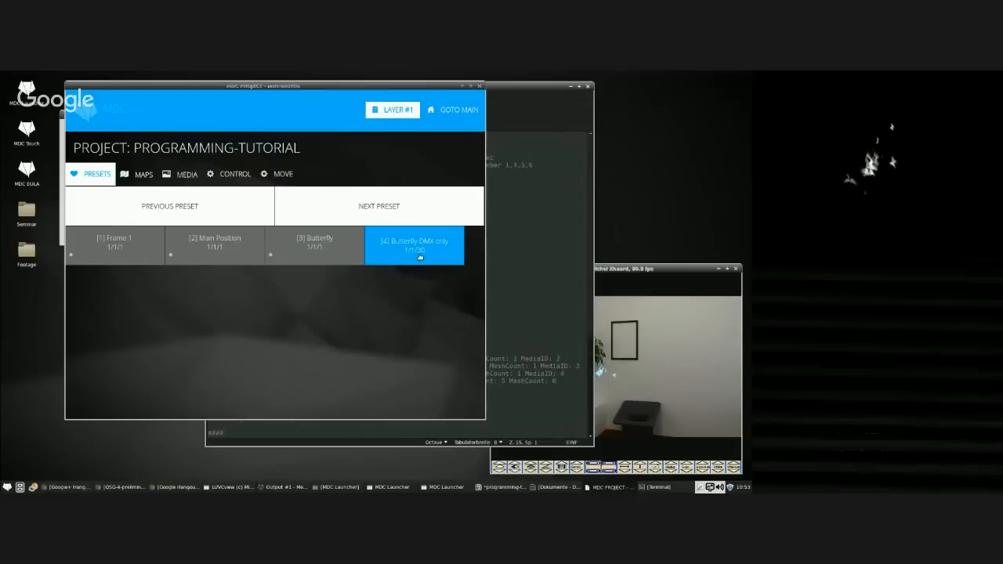
drag(420, 256, 383, 263)
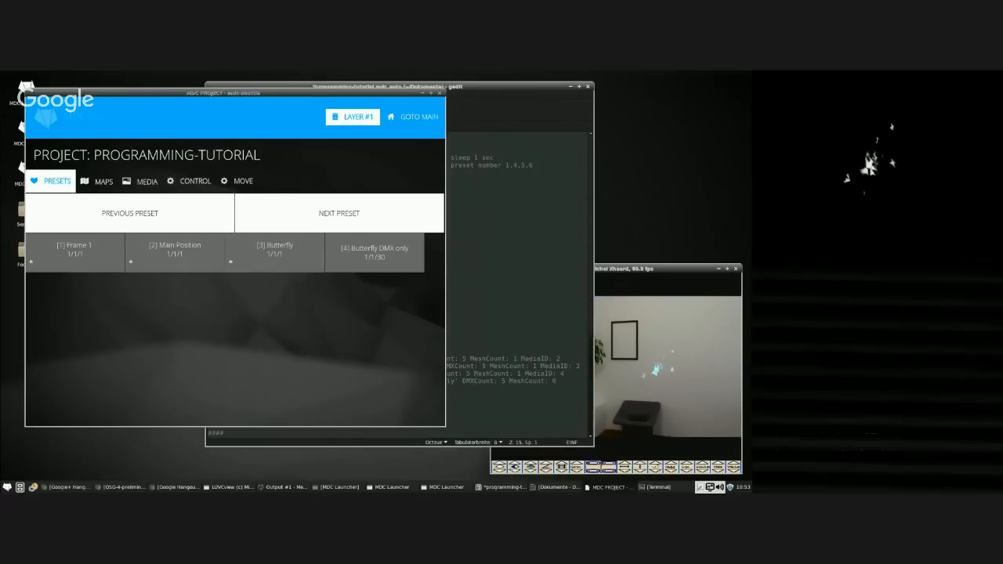
click(458, 276)
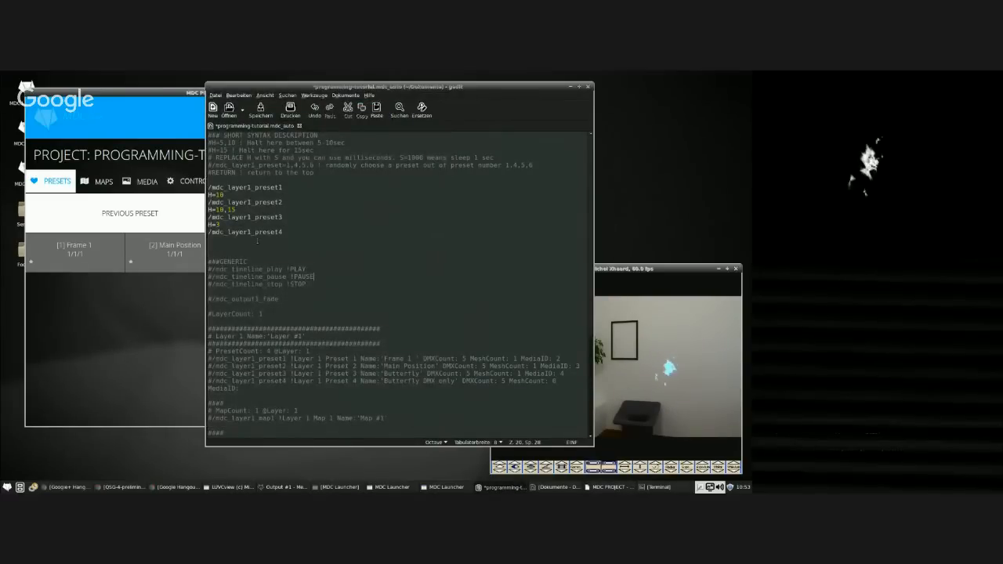
Add H=33 and RETURN after preset4 and save the auto-script.
text(H=33)
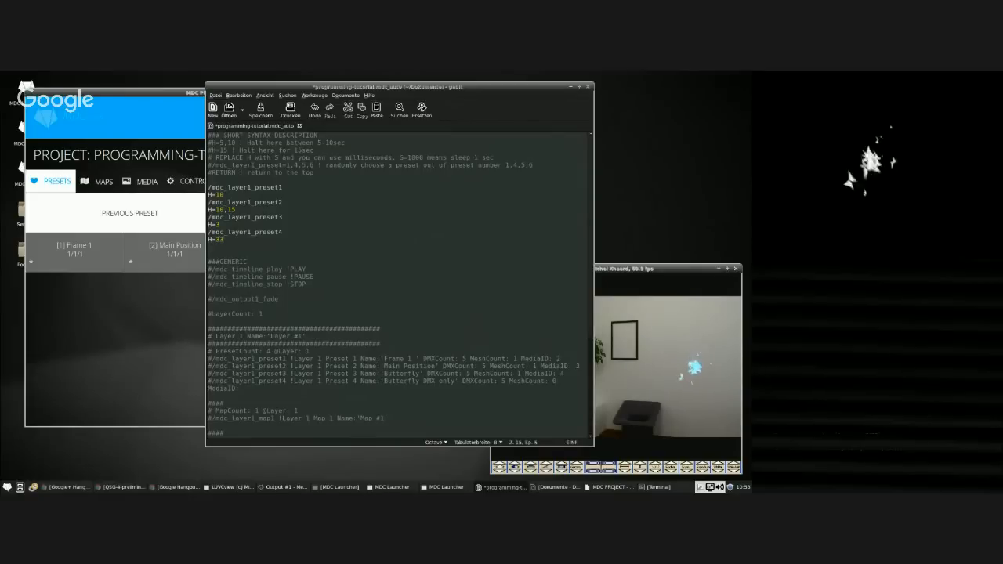
key(Return)
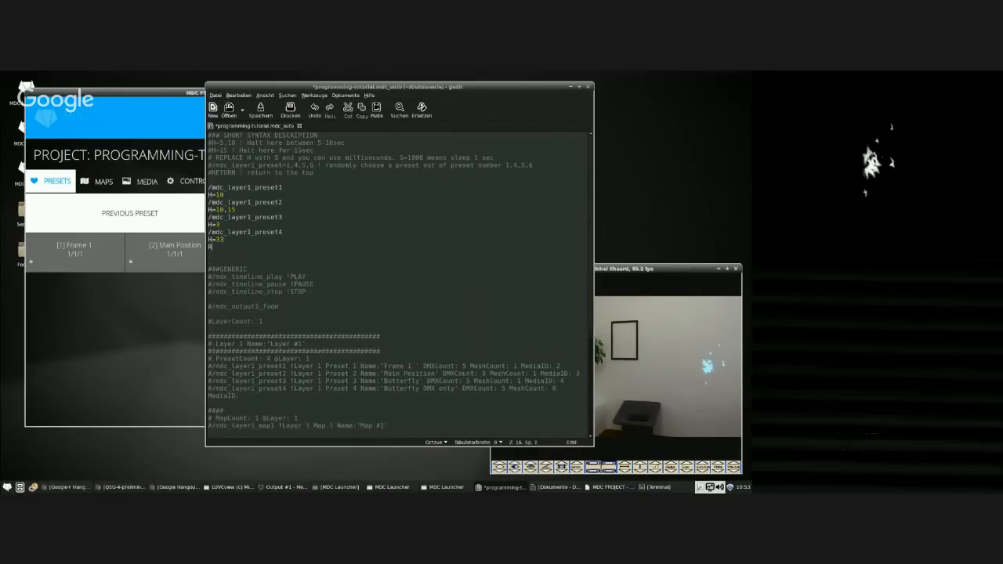
text(RETURN)
key(Down)
key(Down)
key(ctrl+s)
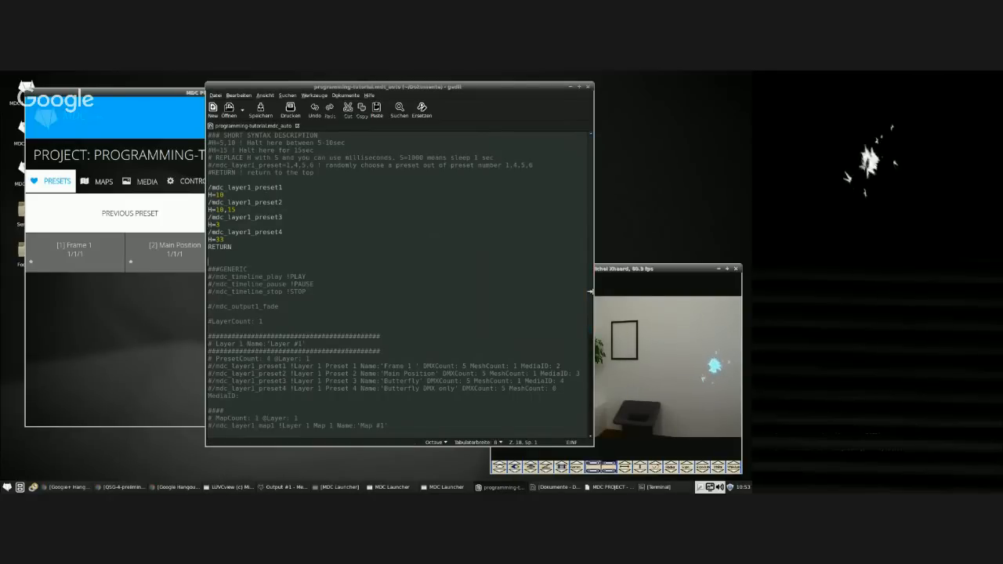
drag(593, 294, 459, 295)
drag(337, 86, 415, 76)
click(237, 346)
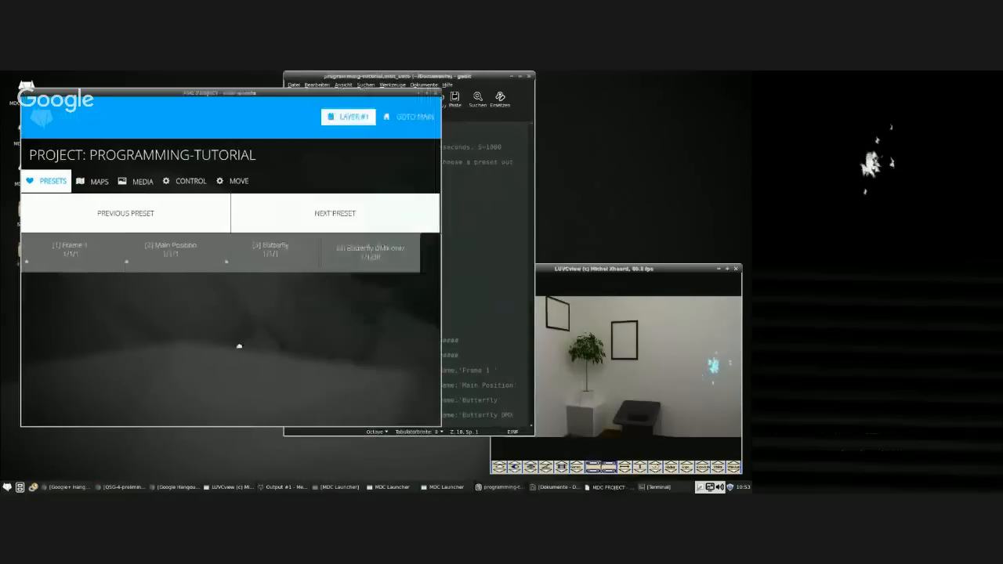
Trigger presets [2] Main Position, [3] Butterfly and [4] Butterfly DMX only in turn.
click(287, 302)
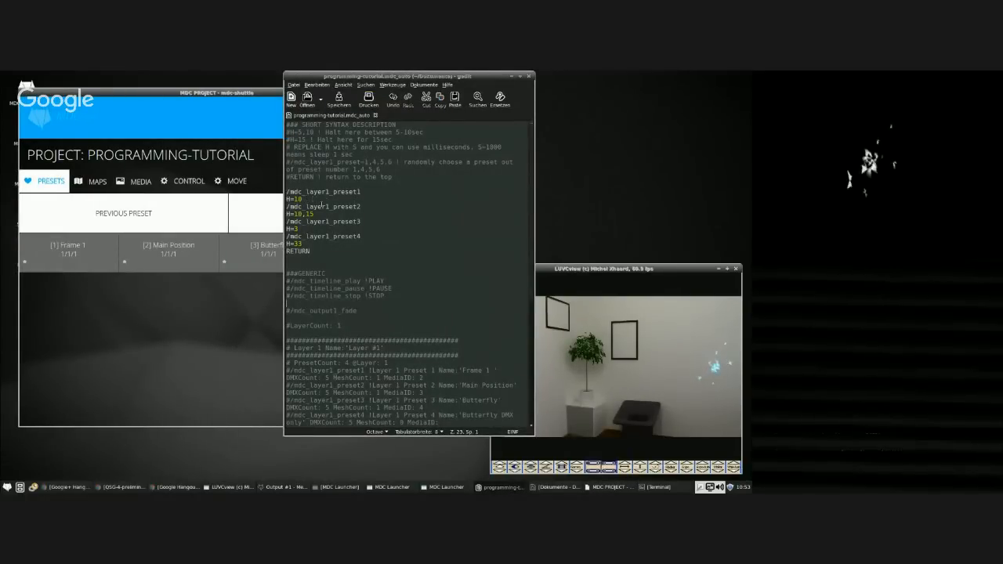
click(169, 252)
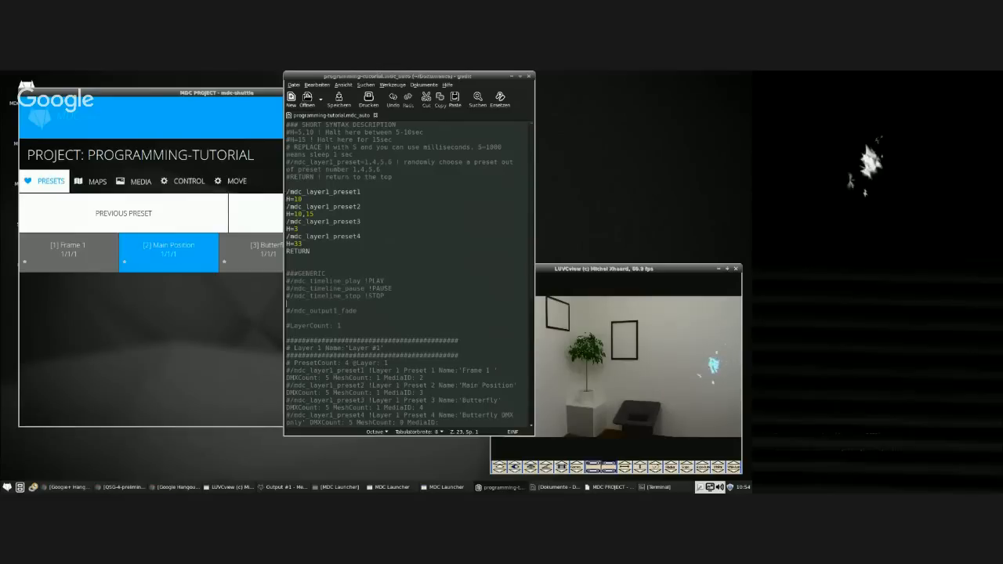
click(253, 261)
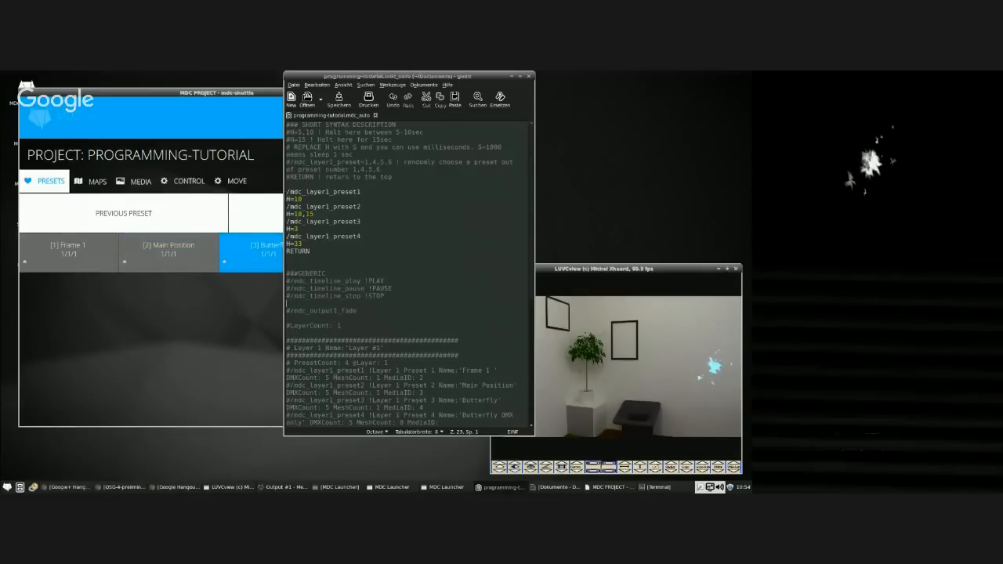
drag(368, 76, 484, 76)
click(372, 251)
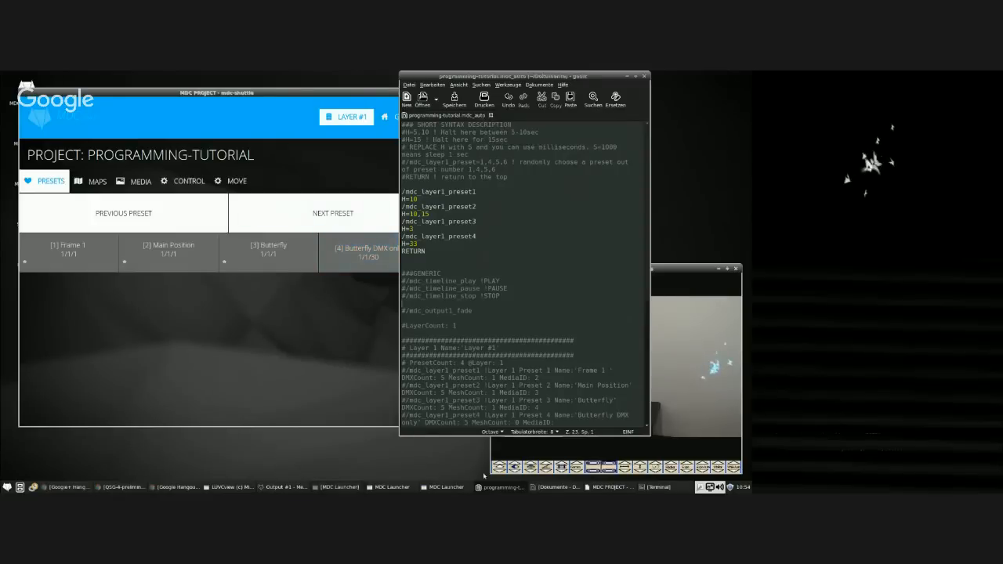
click(609, 486)
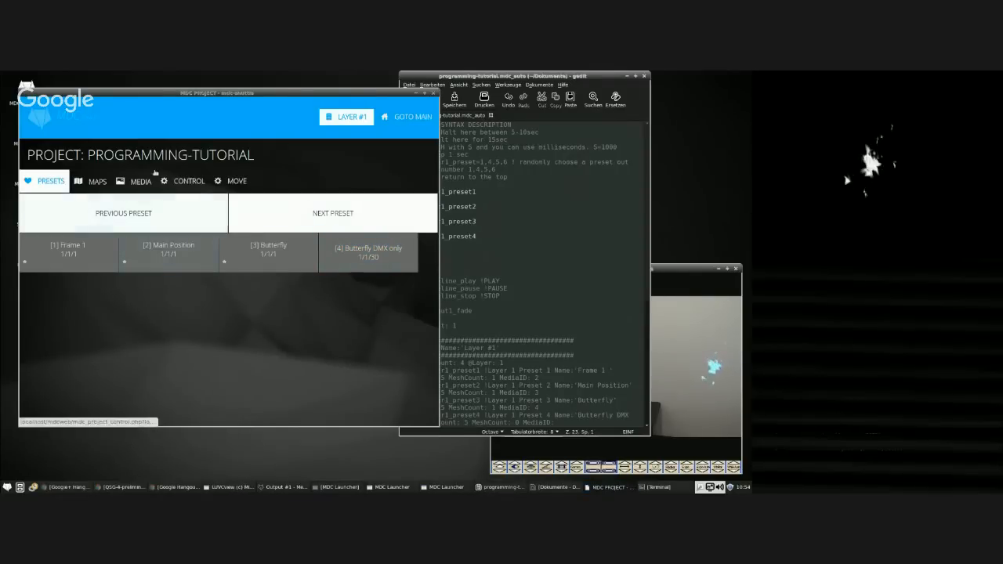
Load programming-tutorial from MDC Chooser's refreshed Automatic list and confirm with OK.
click(419, 118)
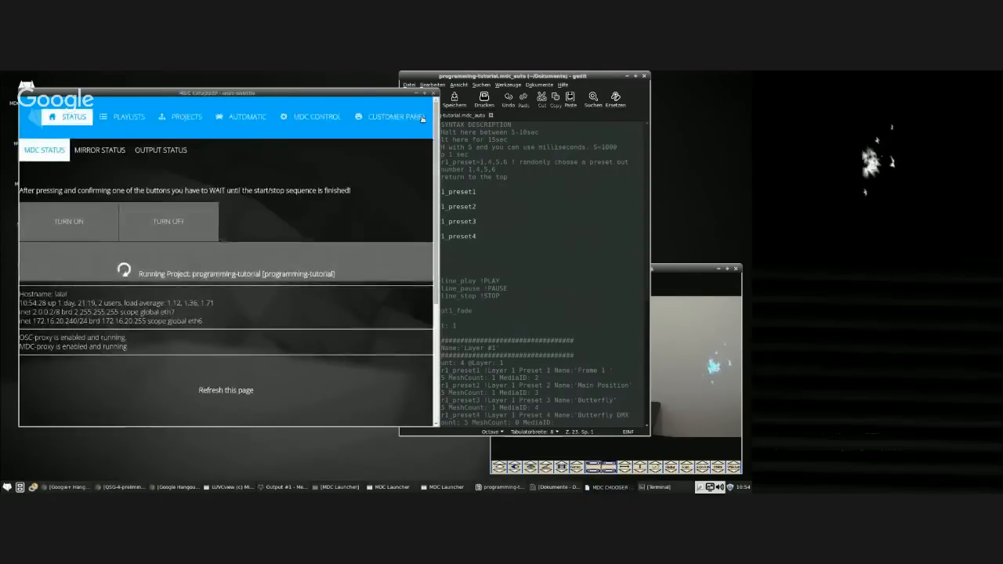
click(238, 390)
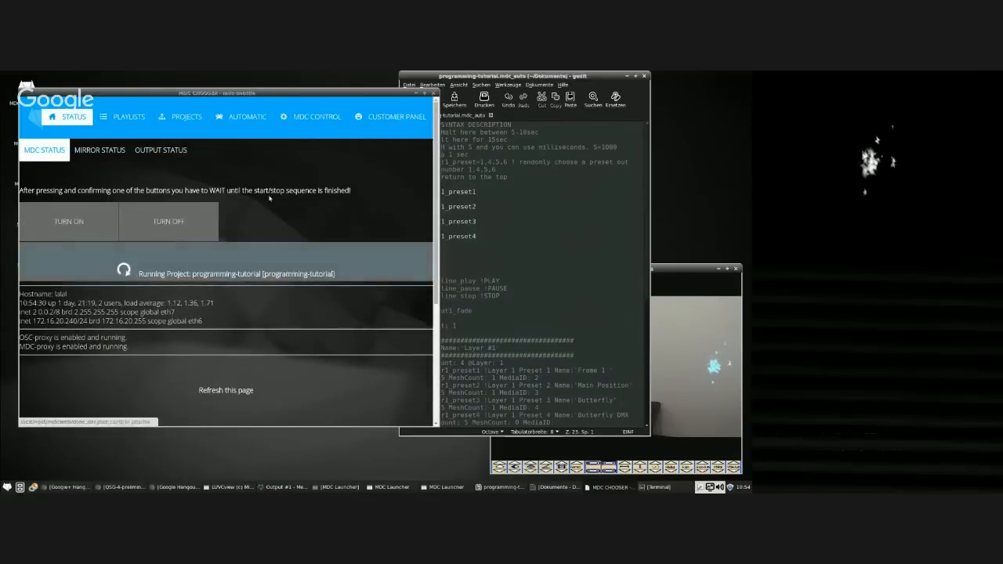
click(258, 116)
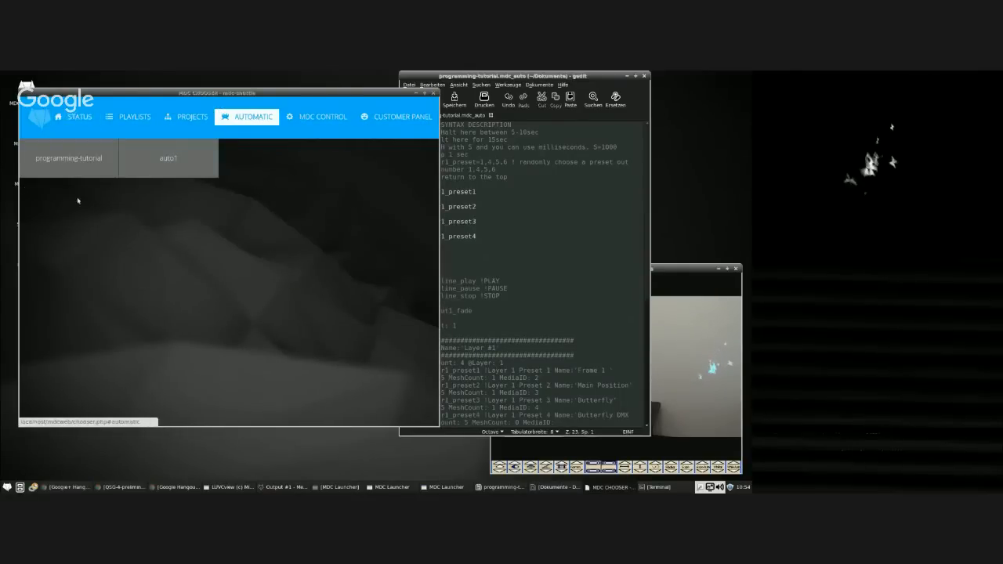
click(96, 169)
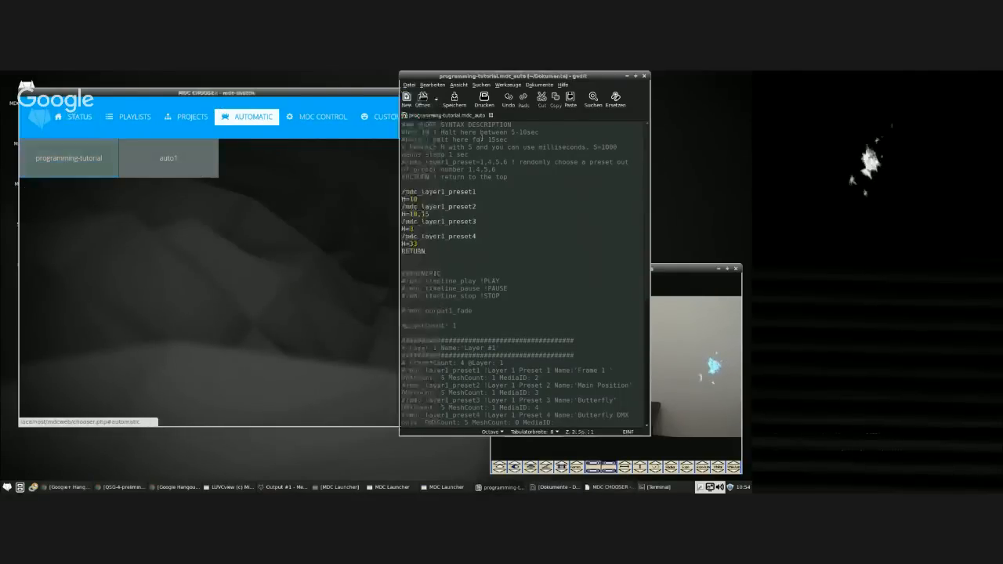
click(208, 273)
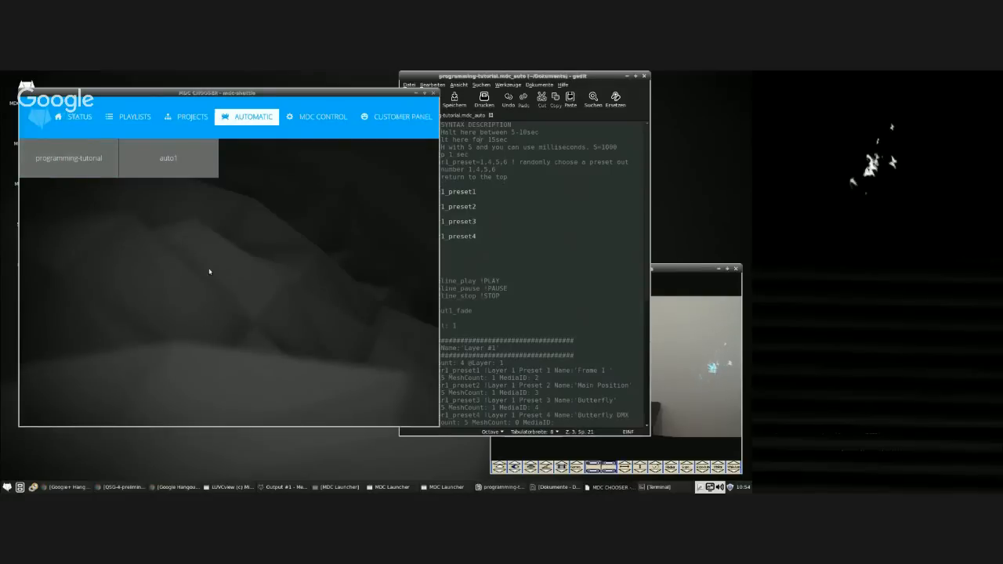
click(80, 161)
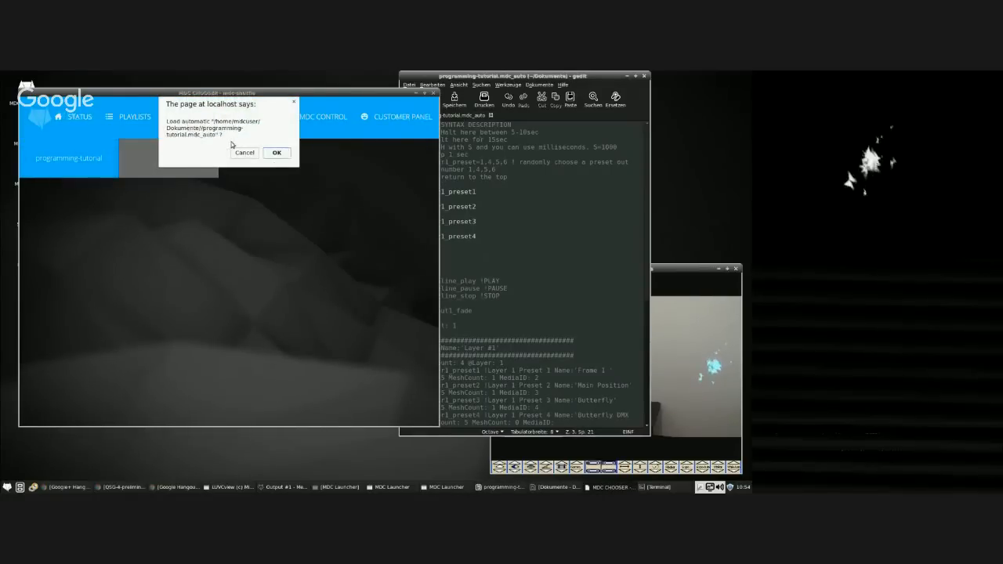
click(276, 152)
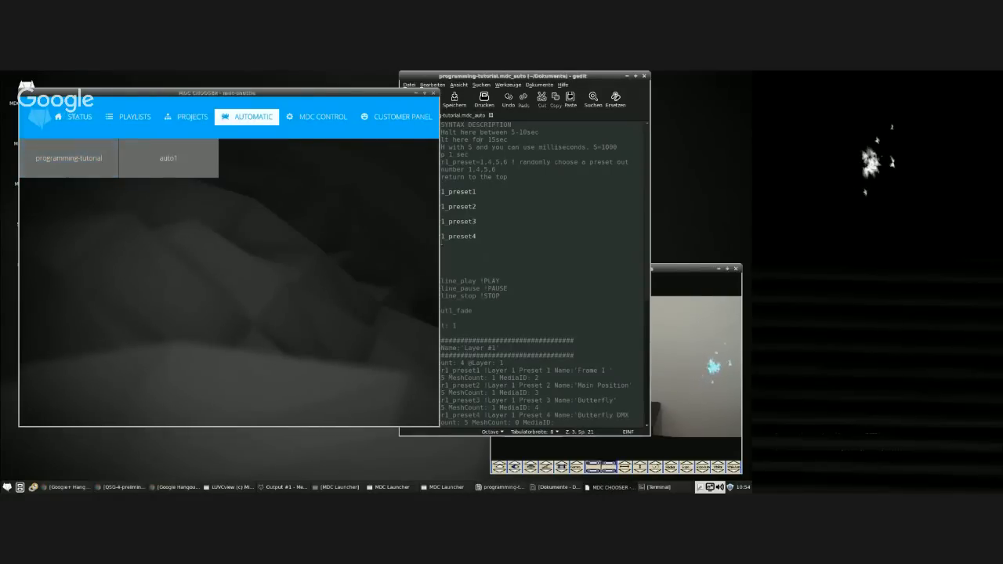
drag(697, 273, 587, 194)
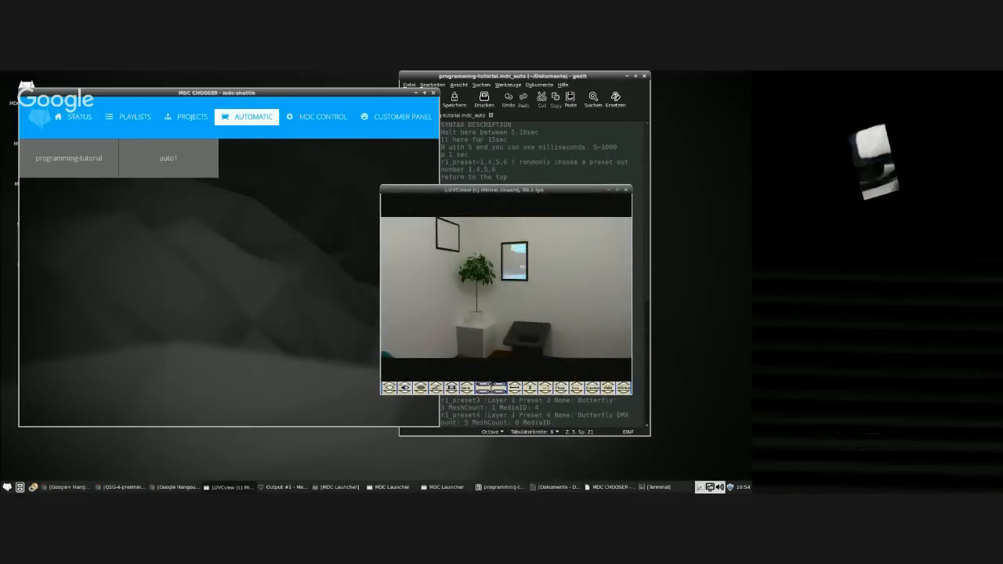
drag(570, 76, 292, 76)
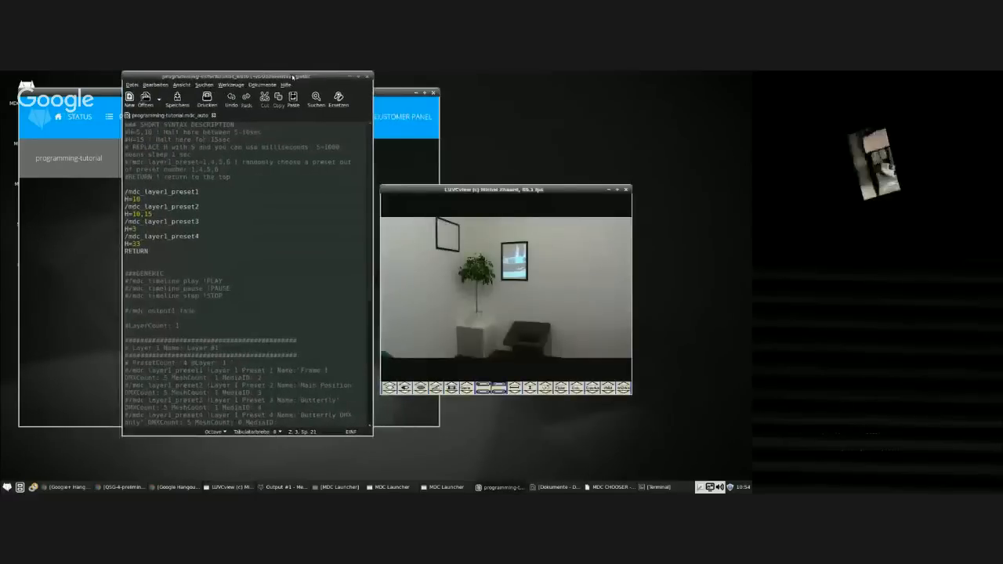
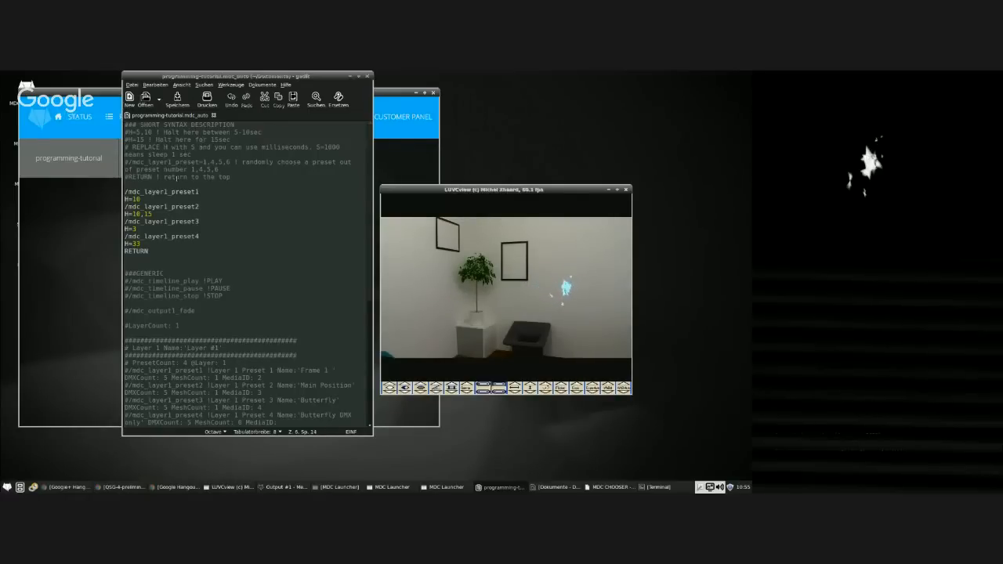
Highlight the preset script lines through RETURN in gedit, then show MDC Chooser's STATUS overview.
drag(177, 179, 196, 249)
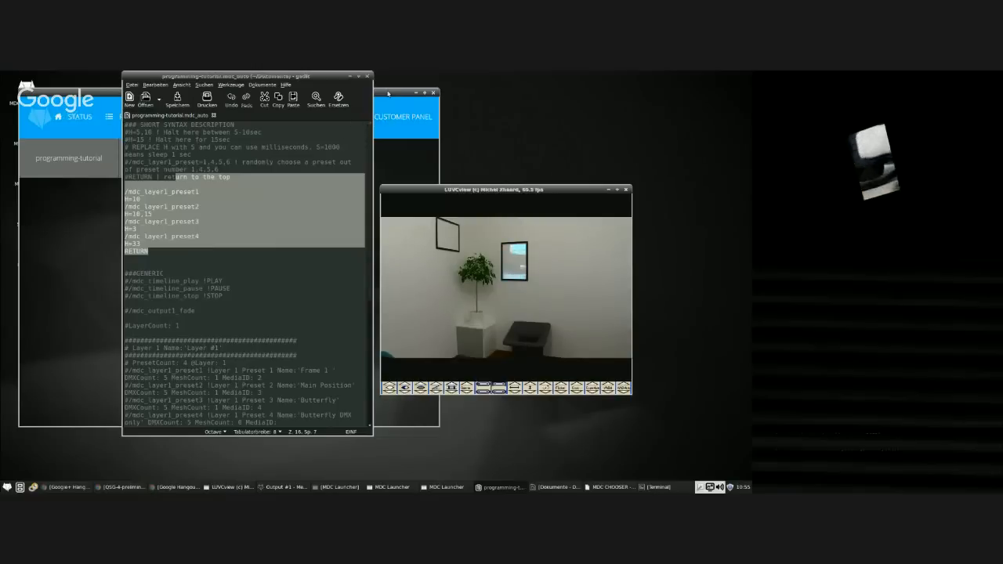
click(407, 157)
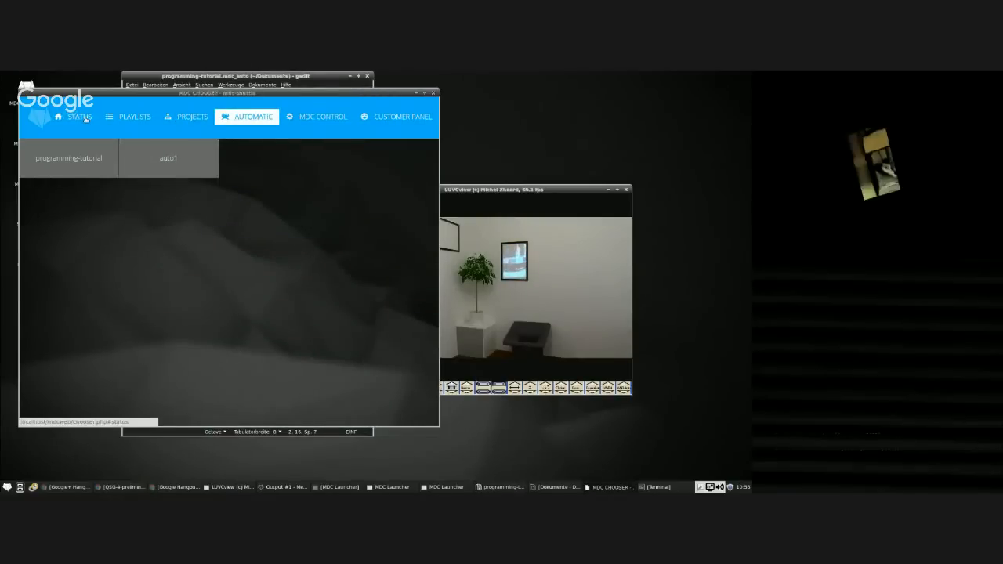
click(68, 157)
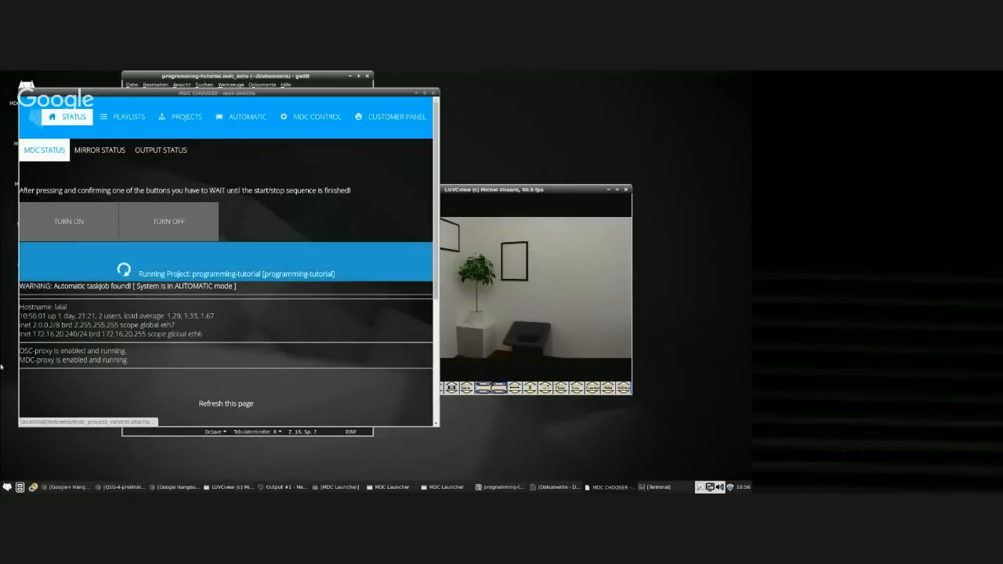
Switch the running programming-tutorial project to MANUAL mode from CONTROL, then go back to the main page.
click(277, 279)
click(543, 198)
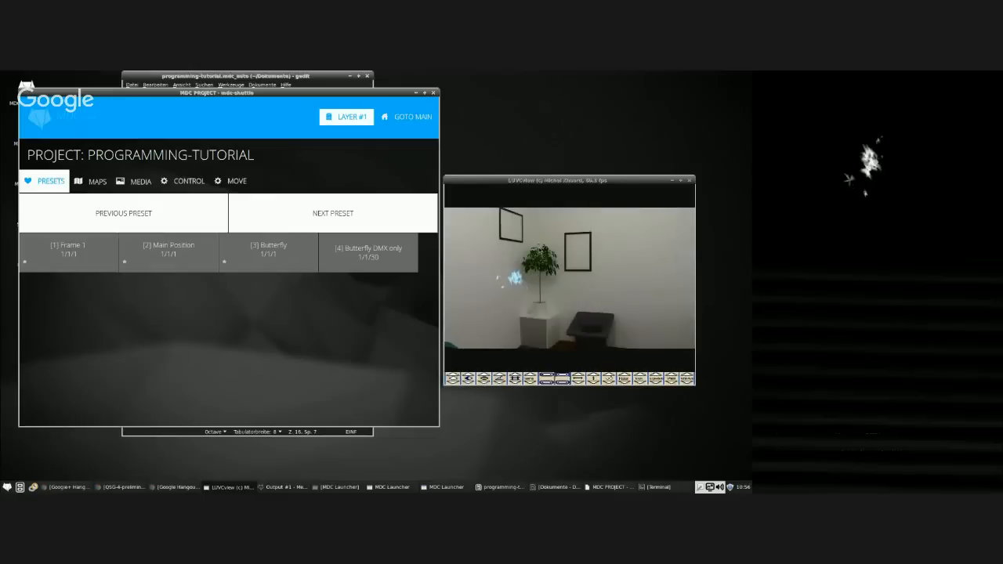
click(189, 181)
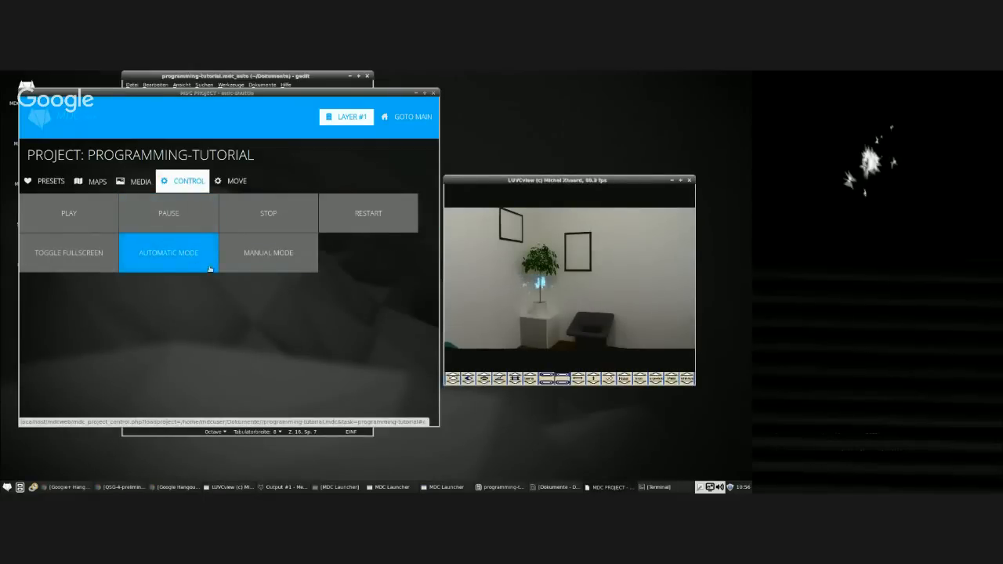
click(279, 263)
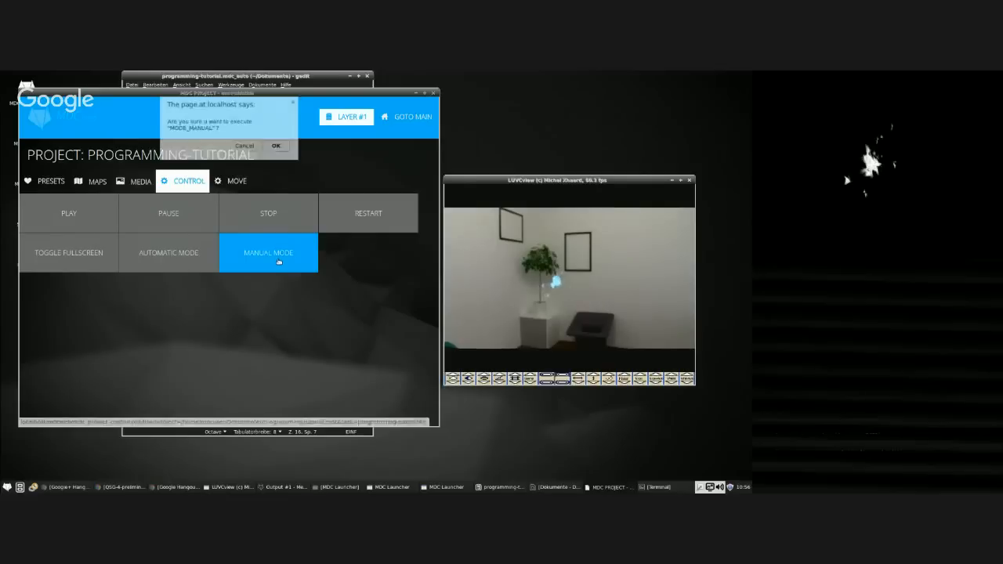
click(277, 146)
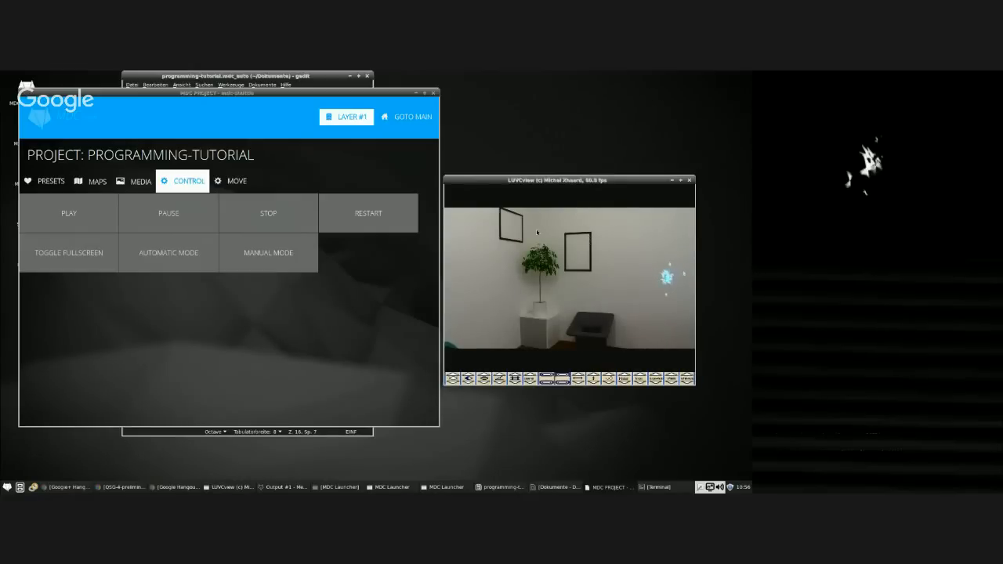
click(431, 124)
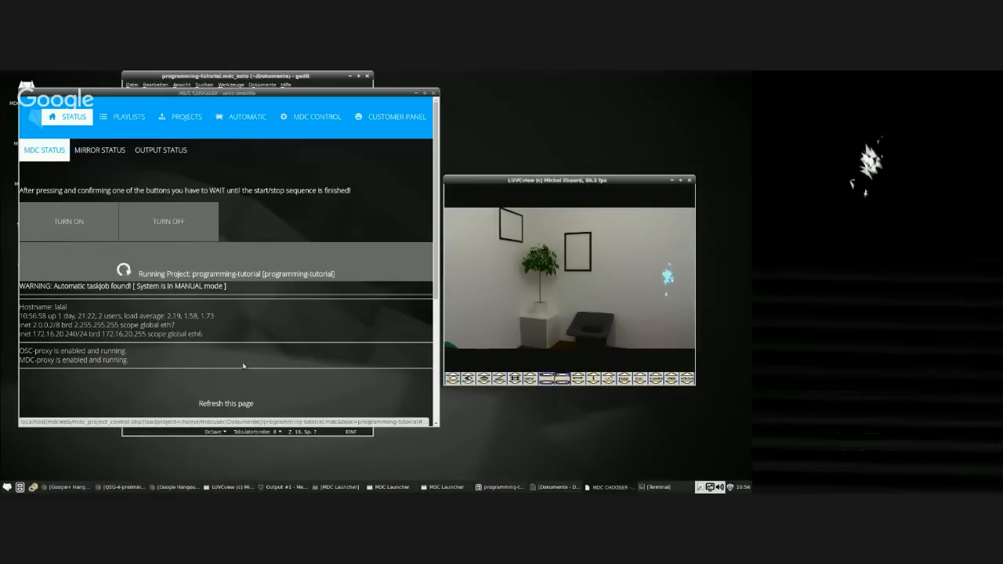
Recall preset [1] Frame 1, then manually project the butterflies, DYNAMIC PROJECTION logo and fire clips.
click(252, 276)
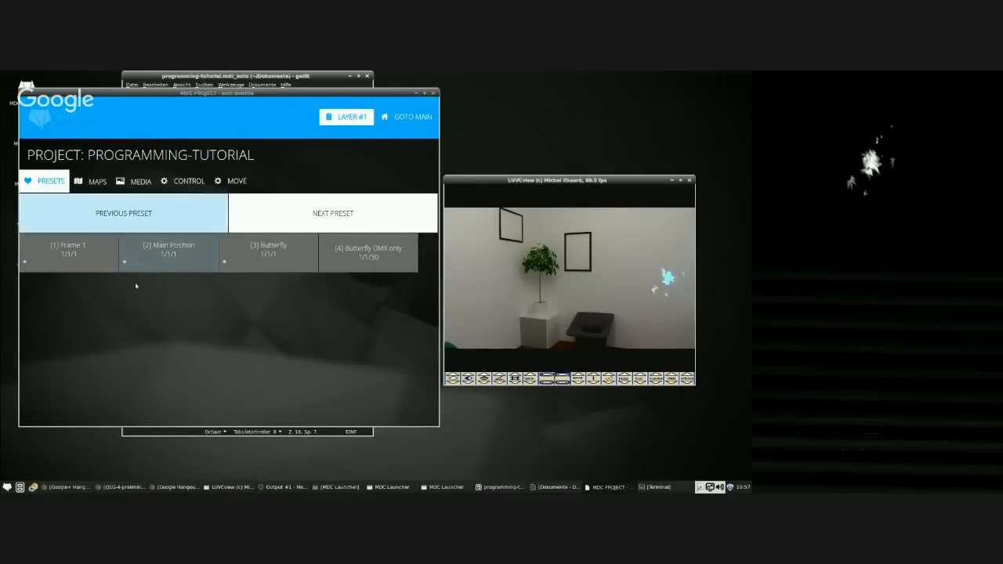
click(94, 265)
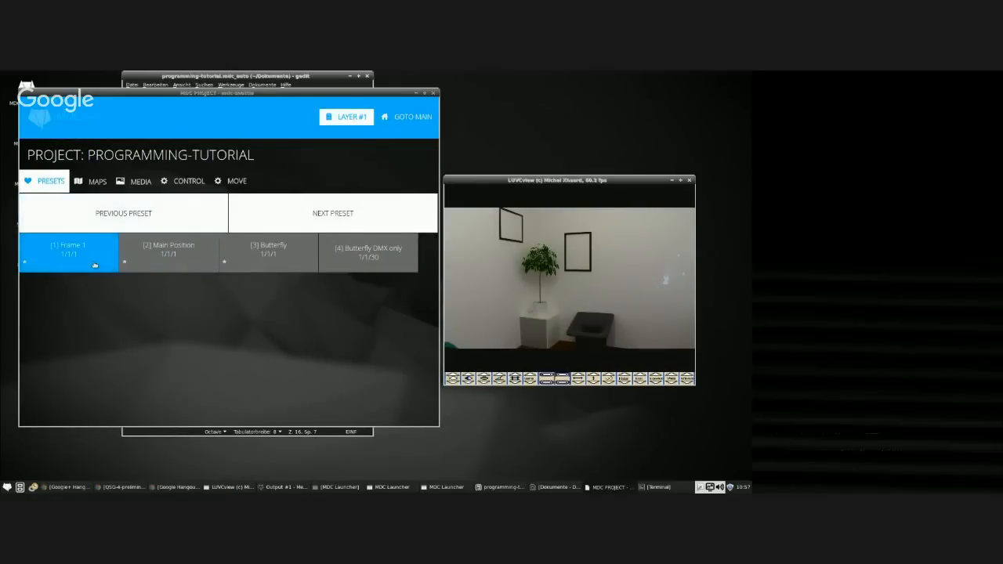
click(139, 185)
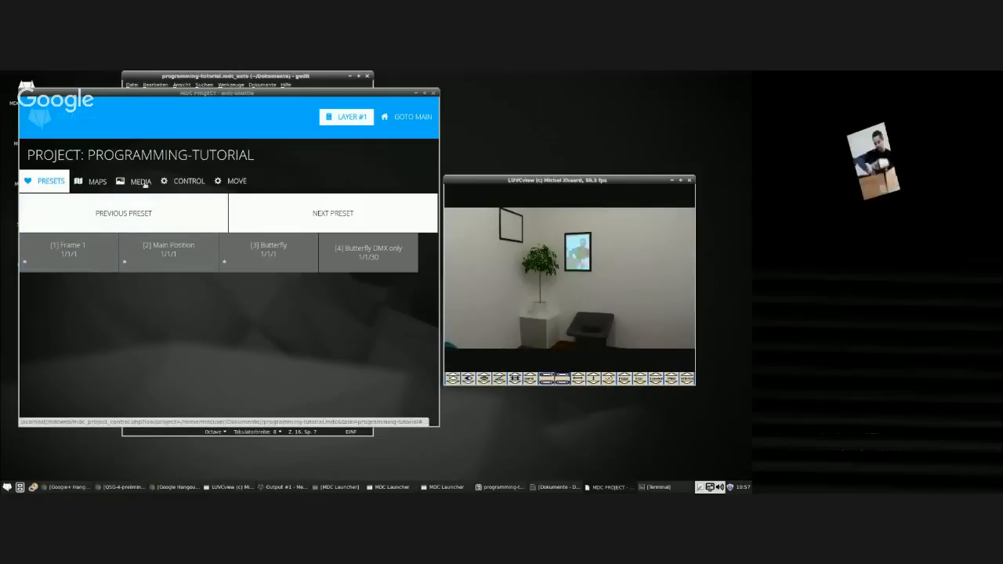
click(157, 420)
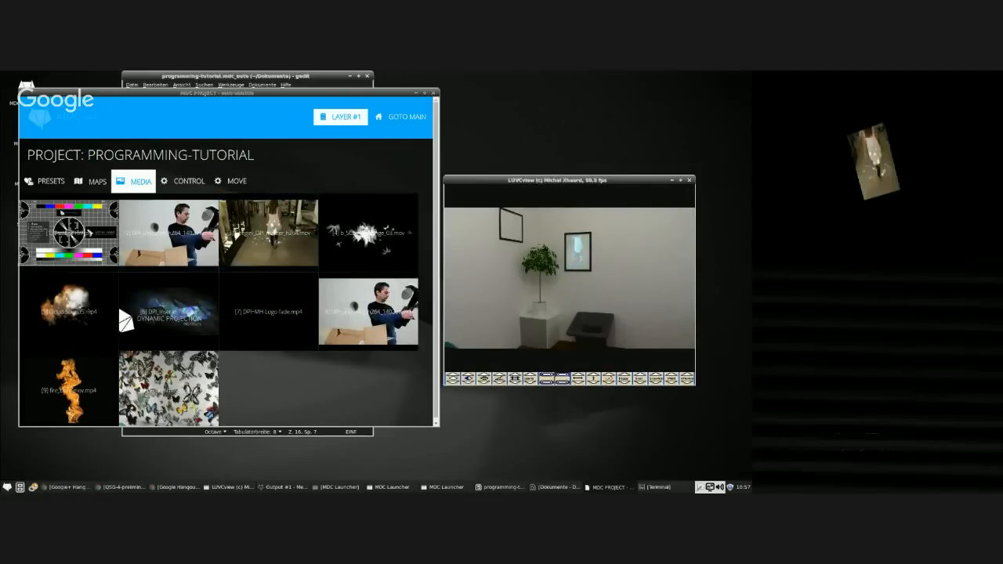
click(179, 272)
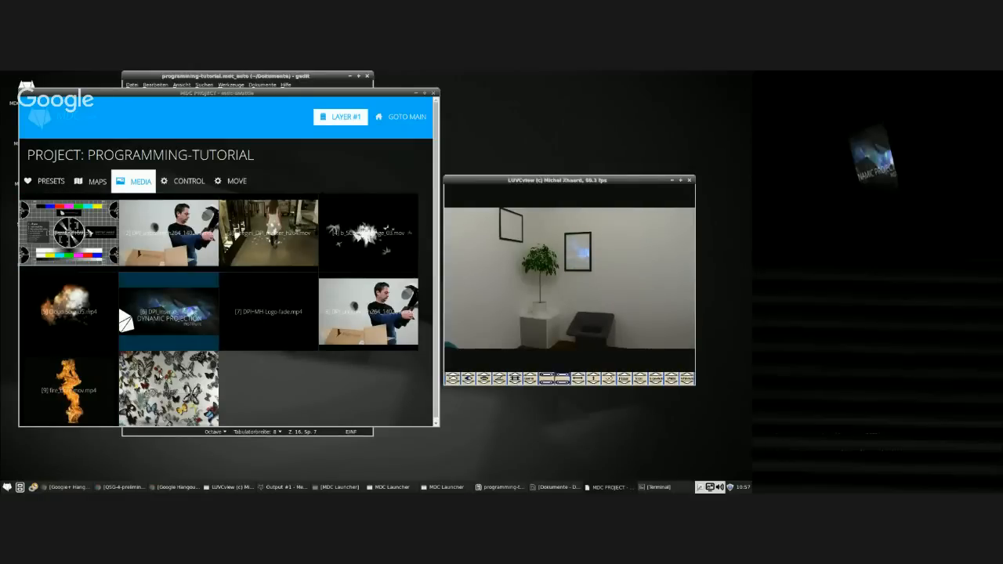
click(161, 378)
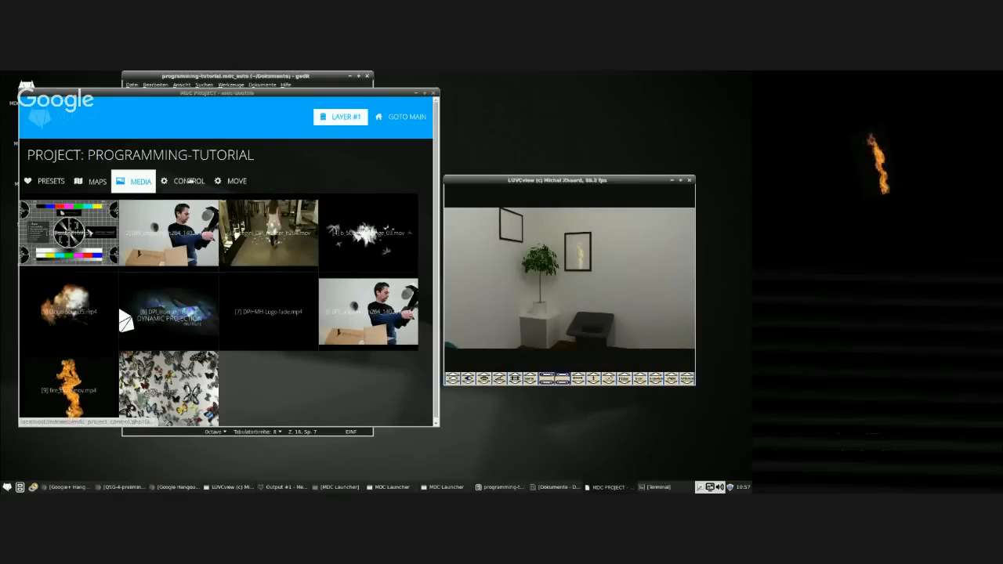
click(188, 181)
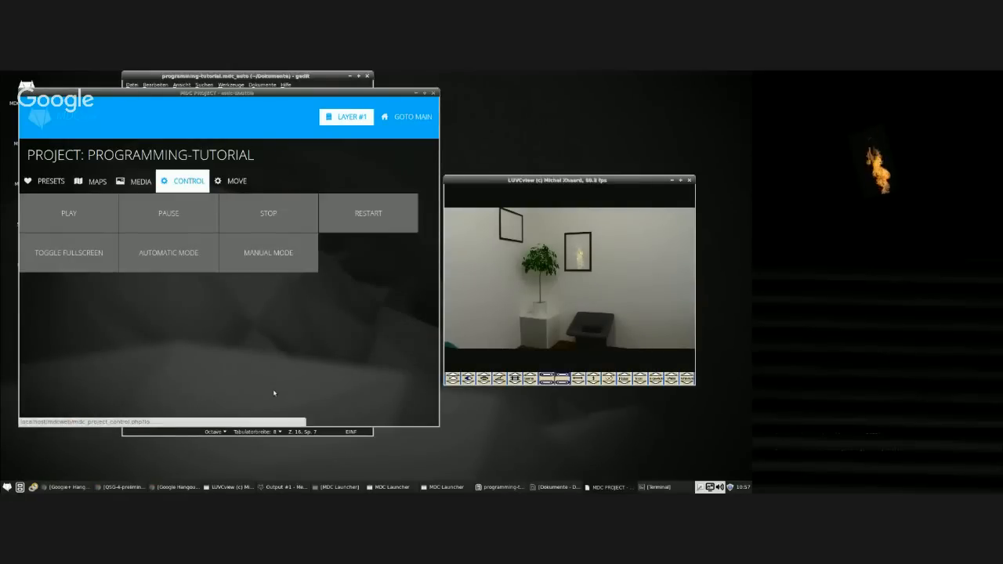
Switch the project to AUTOMATIC MODE, confirm it, and move the project window to the right.
click(188, 249)
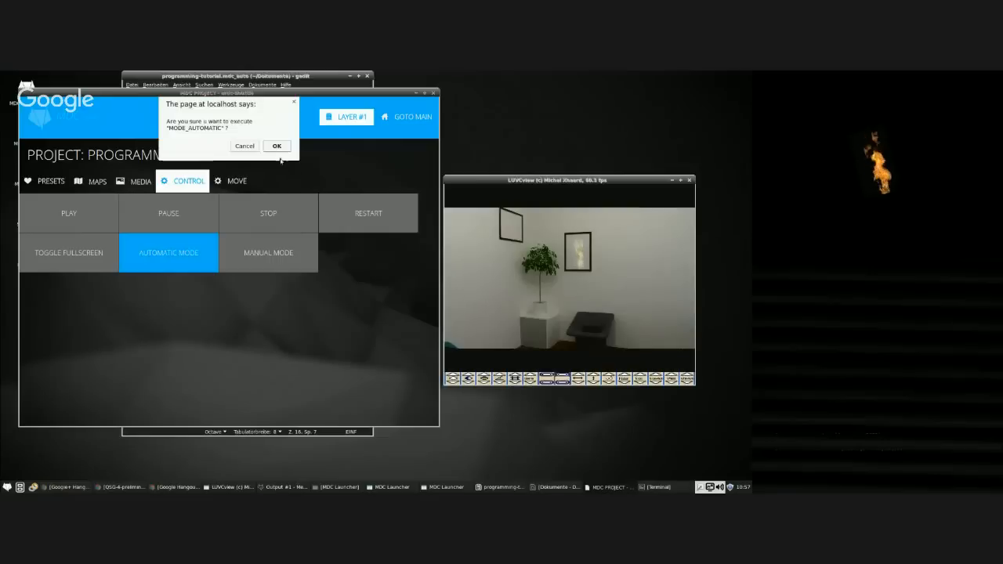
click(275, 146)
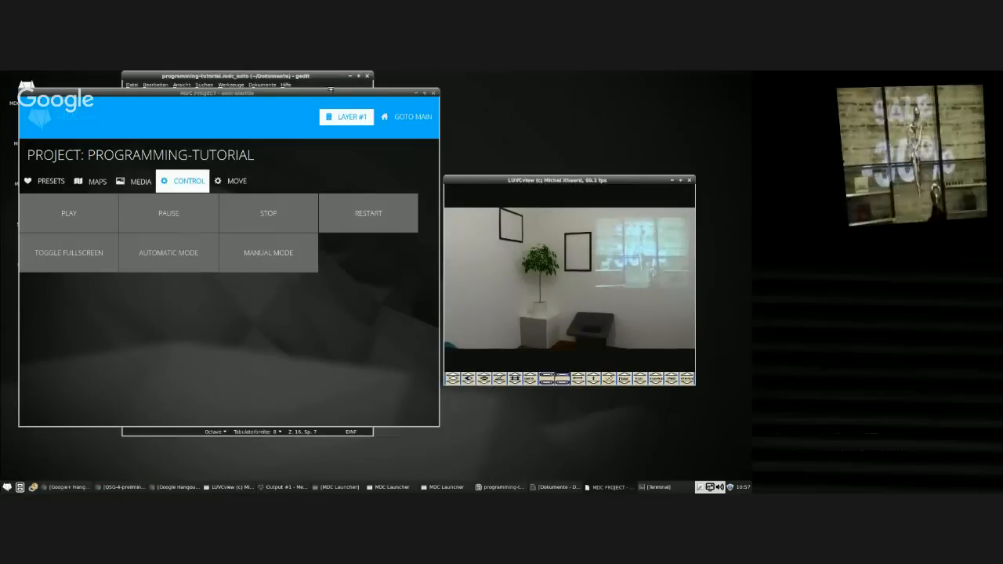
drag(330, 91, 460, 130)
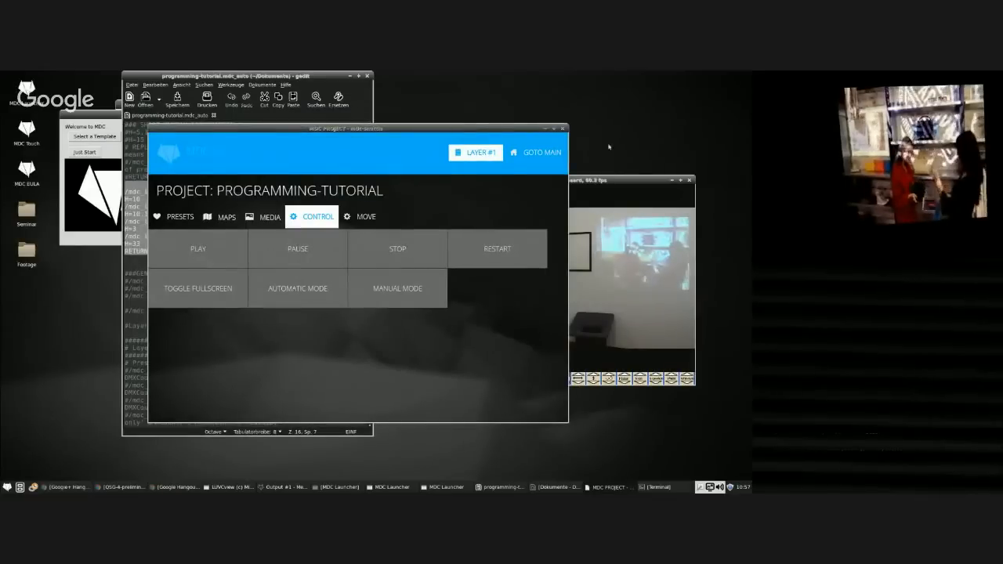
Reposition the LUVCview preview and project window, then return to the main page showing AUTOMATIC mode.
drag(597, 180, 617, 146)
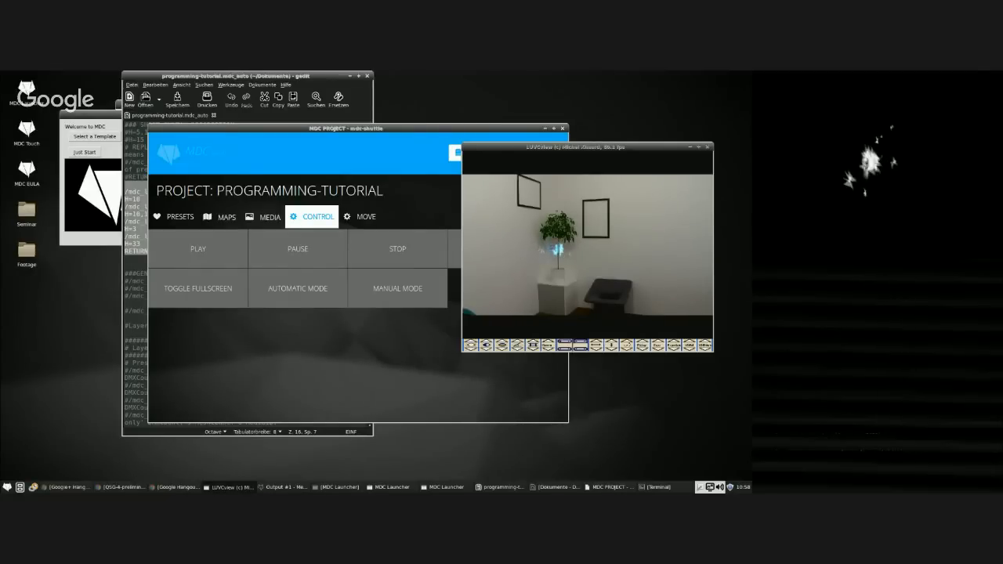
click(258, 250)
drag(342, 131, 280, 135)
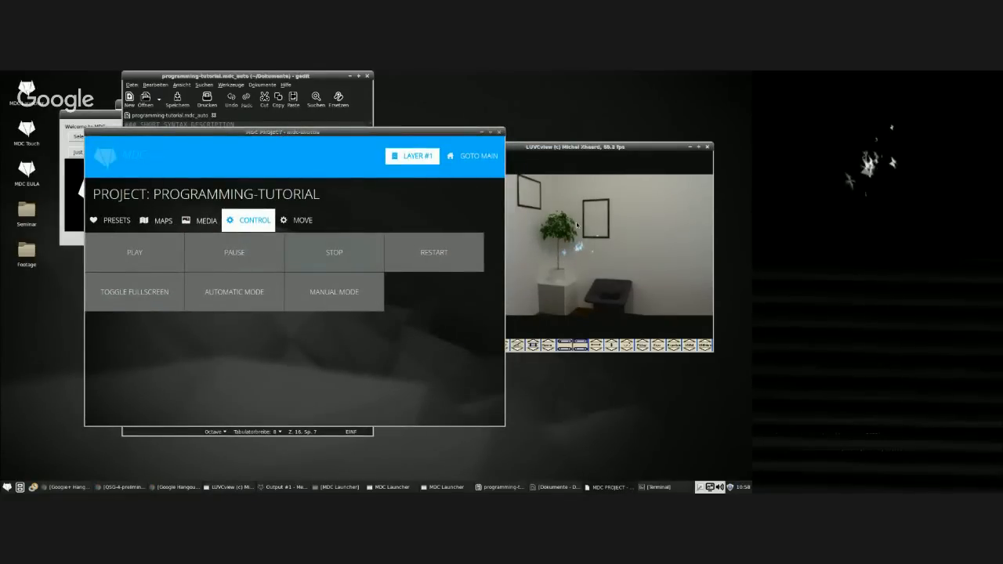
click(474, 157)
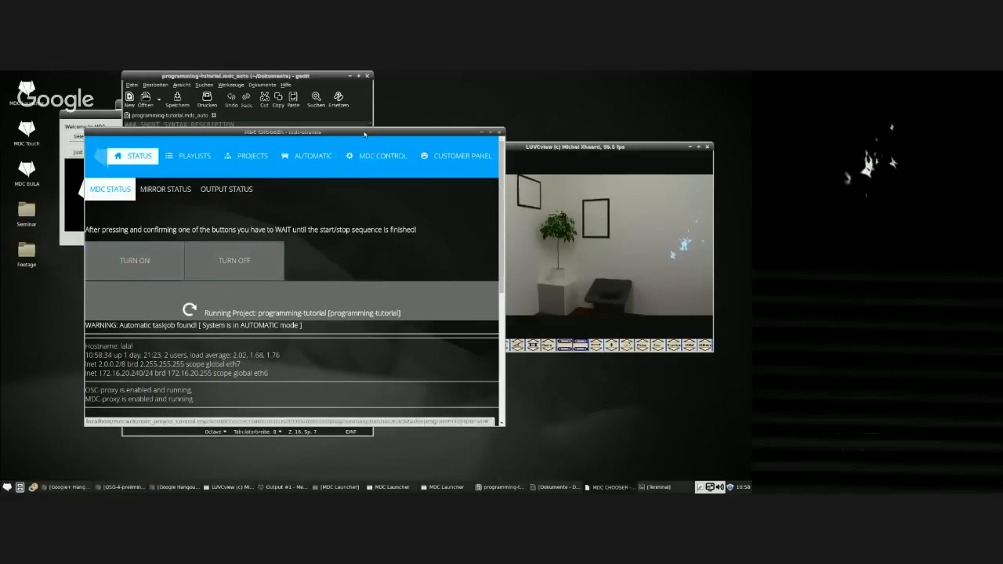
drag(364, 135, 380, 117)
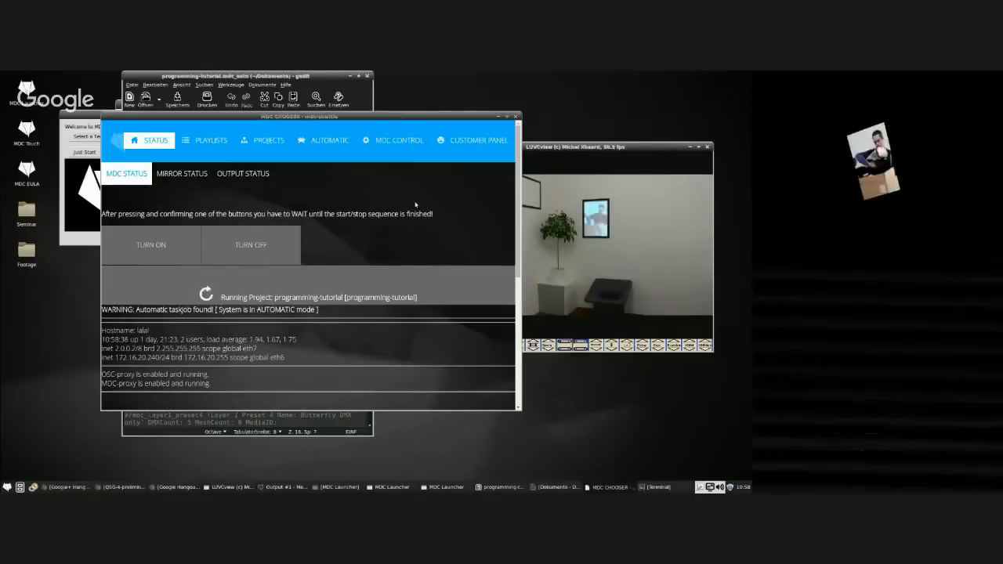
In system setup, set both Default Project and Default Automatic to programming-tutorial.
click(399, 141)
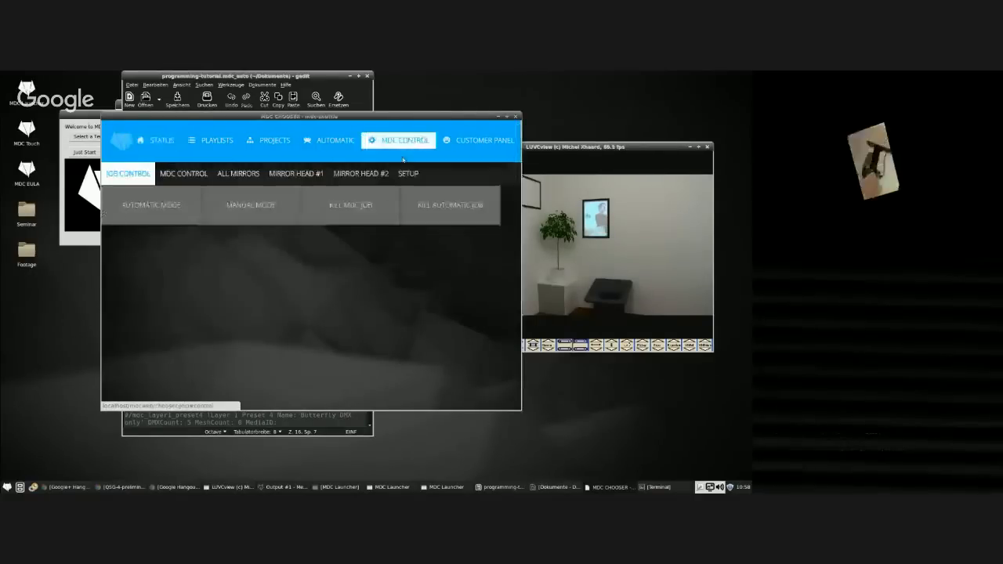
click(408, 173)
scroll(427, 298, down, 4)
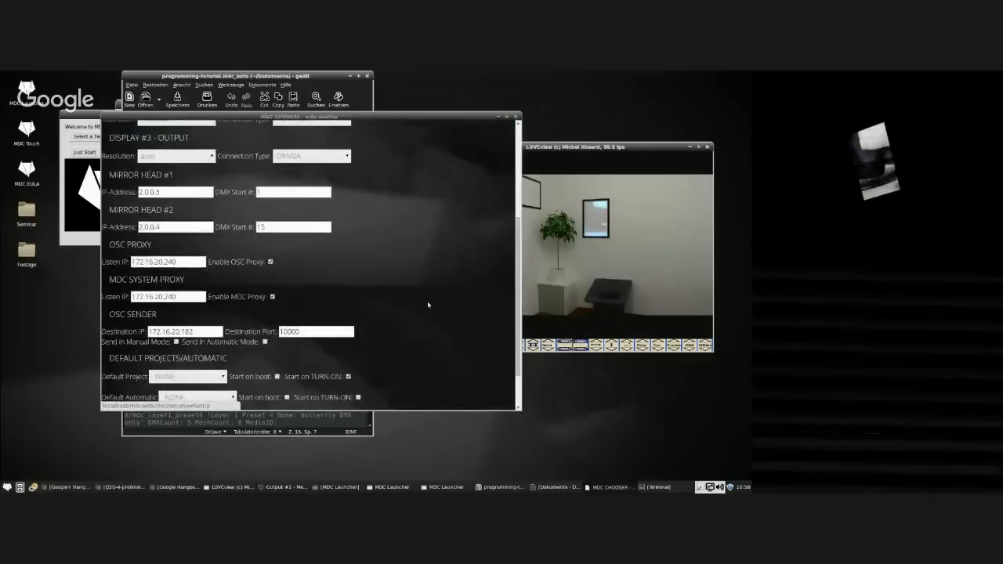
scroll(428, 305, down, 2)
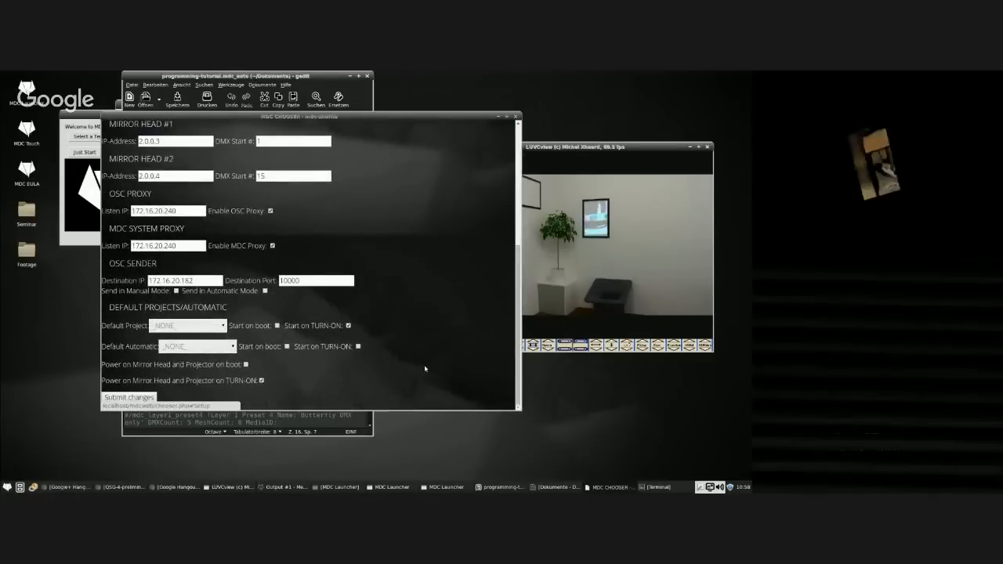
click(173, 327)
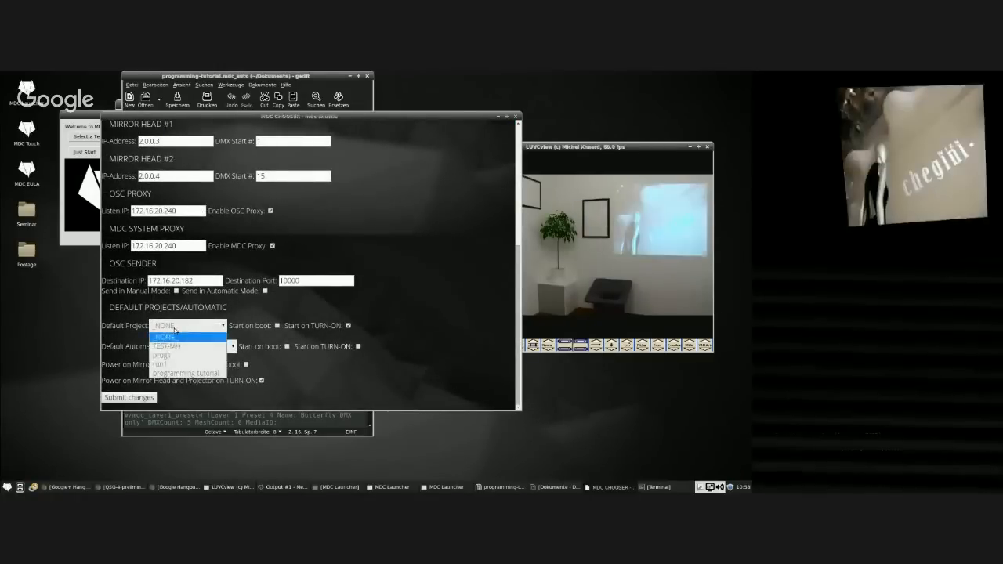
click(193, 374)
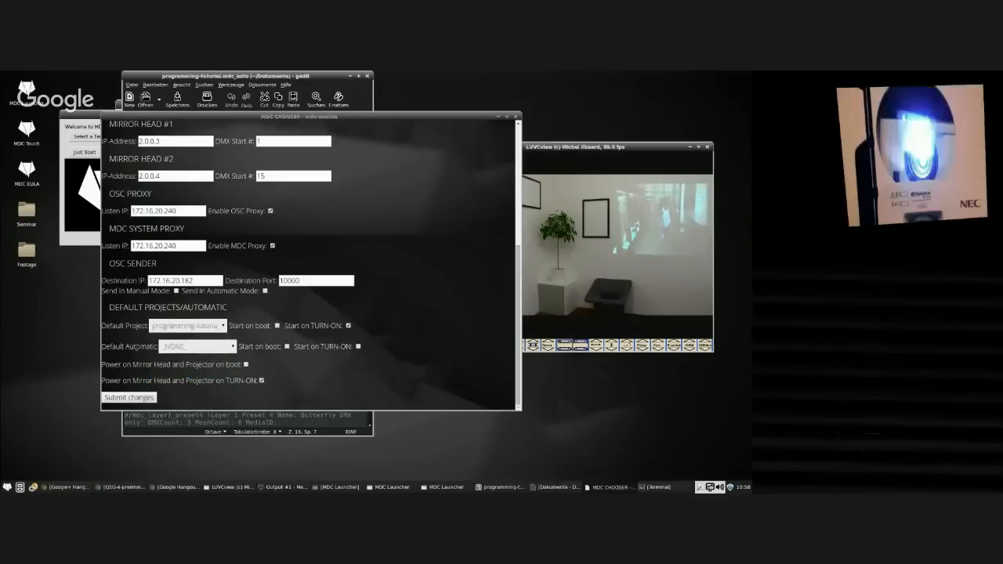
click(207, 346)
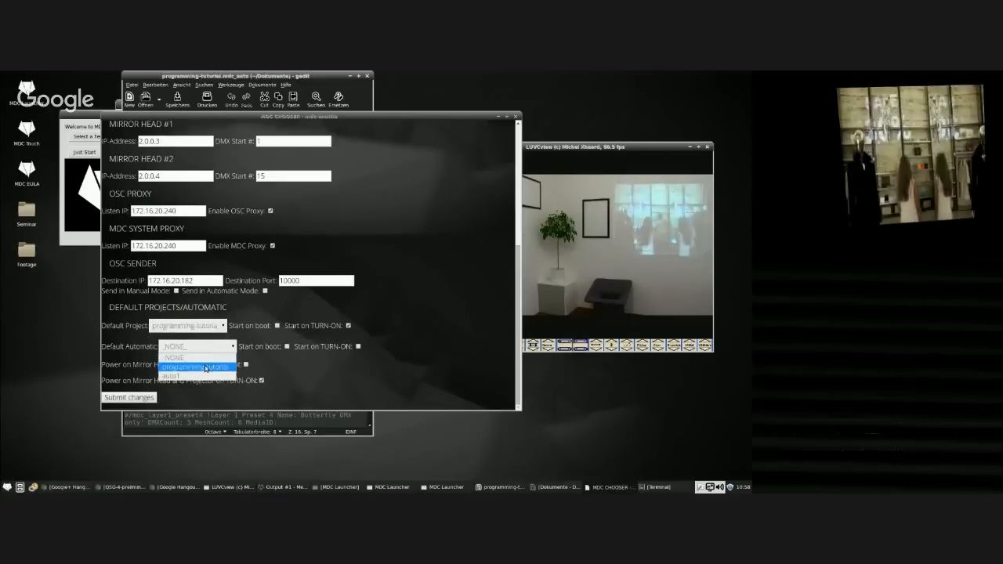
click(194, 367)
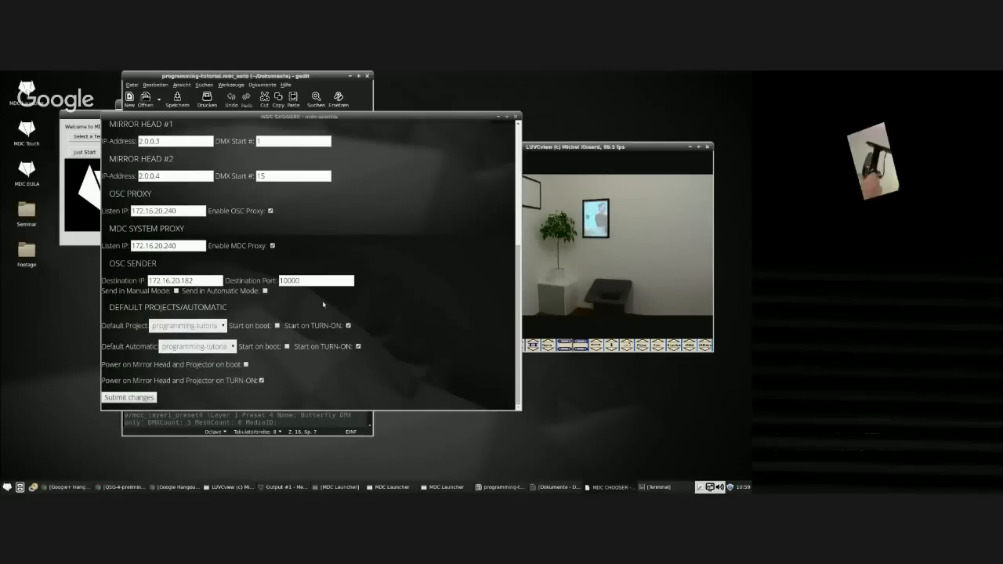
click(156, 422)
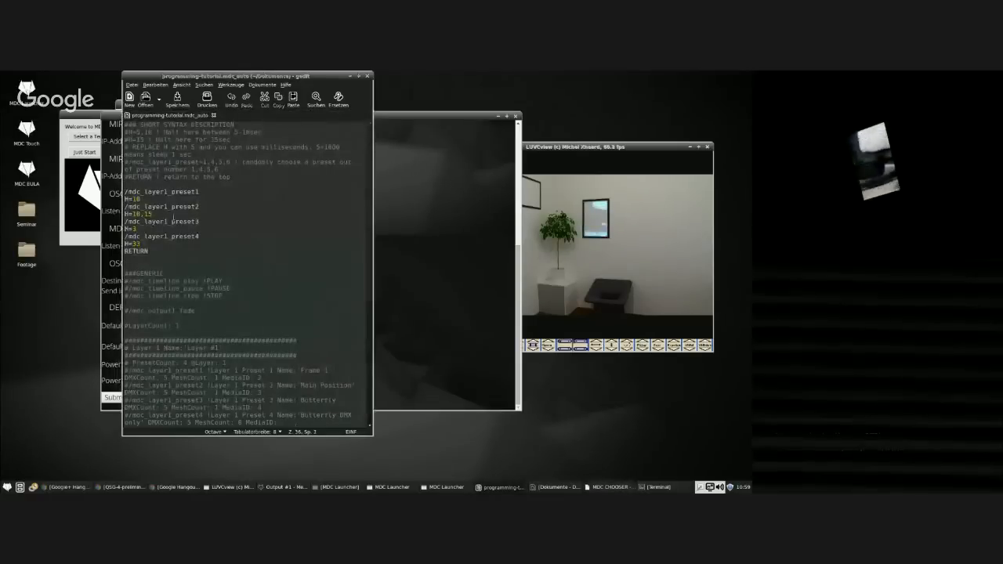
click(414, 122)
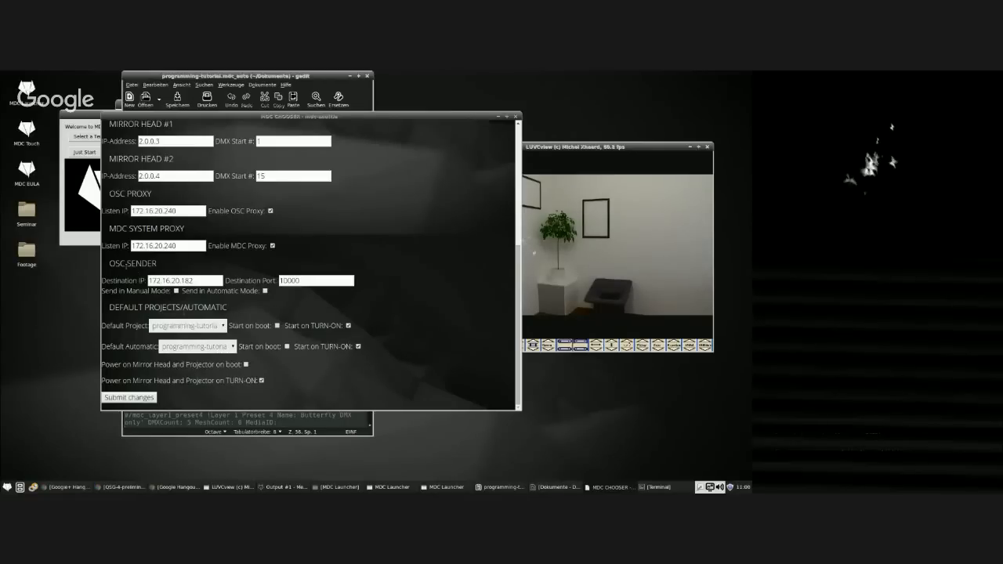
key(alt+Tab)
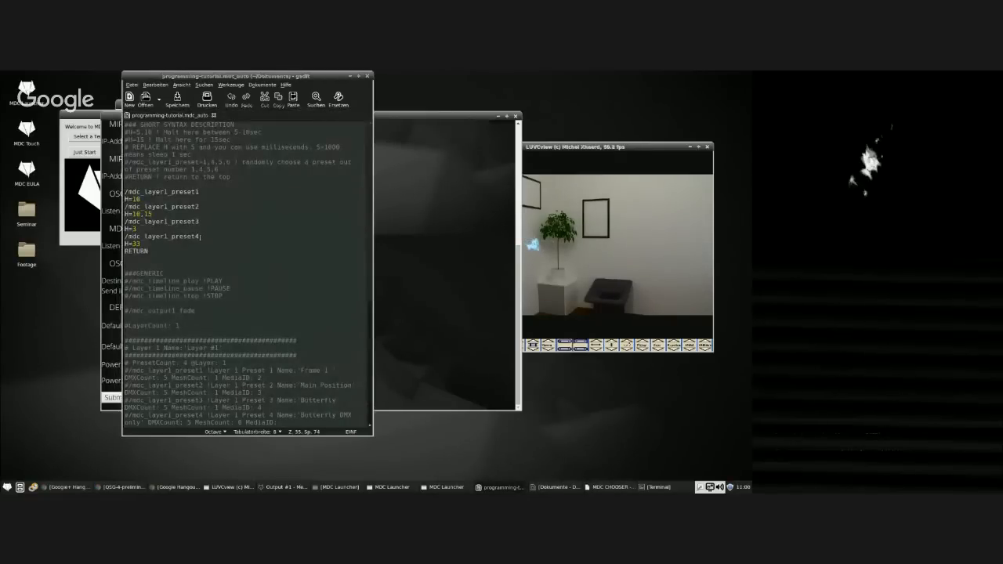
key(alt+Tab)
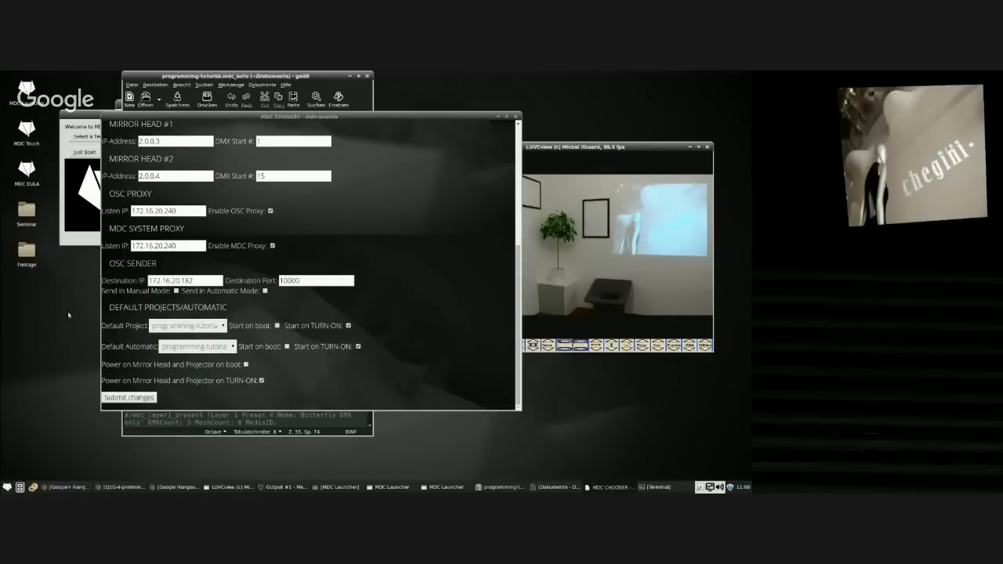
Minimize the MDC Chooser settings window and launch the Zeitgesteuerte Systemaufgaben (Gnome Schedule) editor.
scroll(364, 266, up, 3)
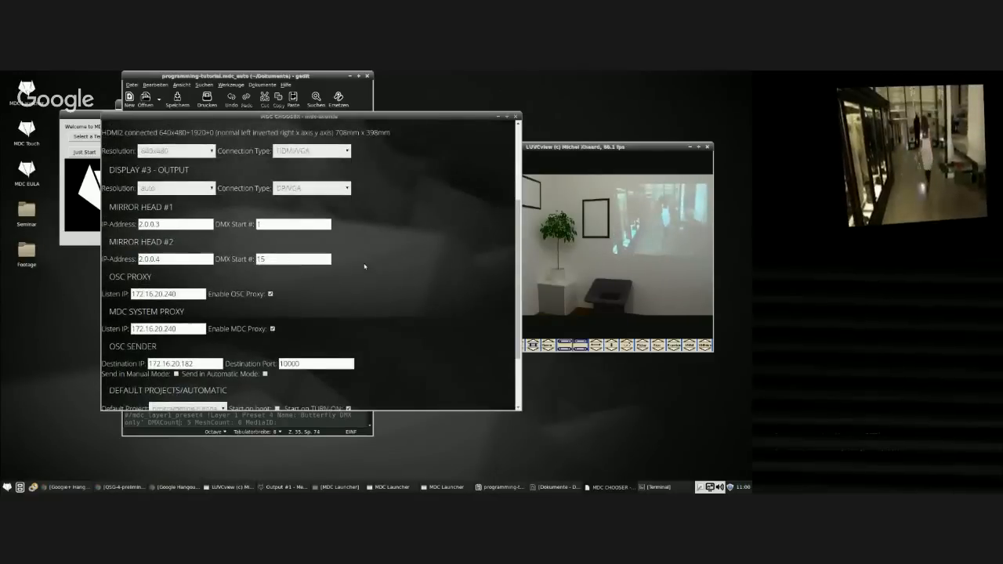
scroll(364, 266, down, 3)
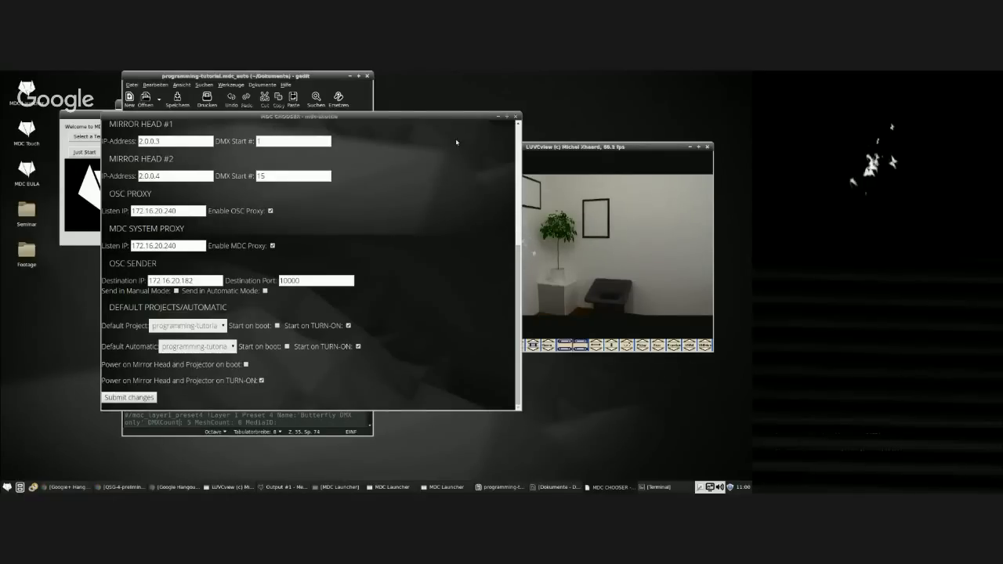
mouse_move(491, 123)
mouse_down()
mouse_move(435, 130)
mouse_move(493, 123)
mouse_up()
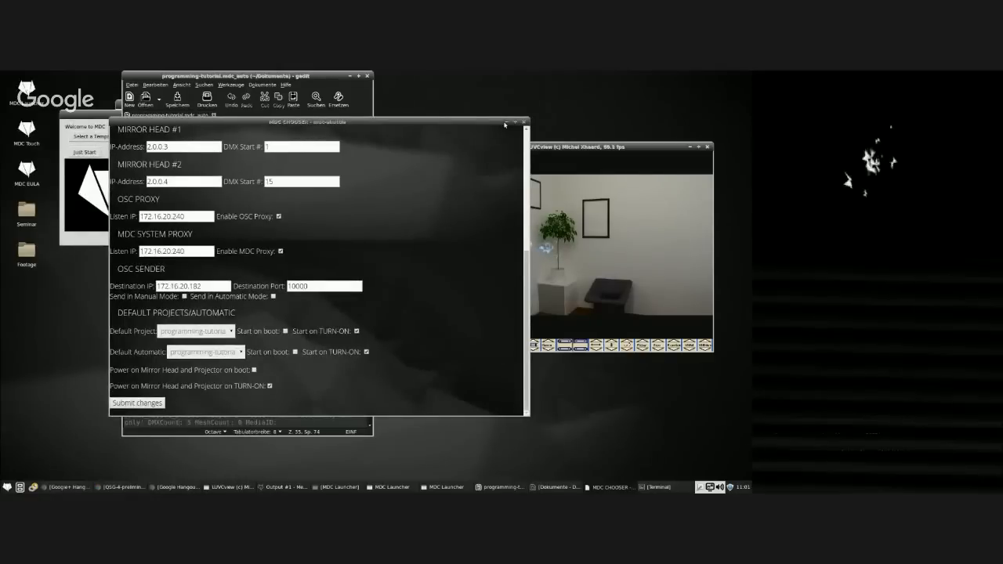
click(505, 123)
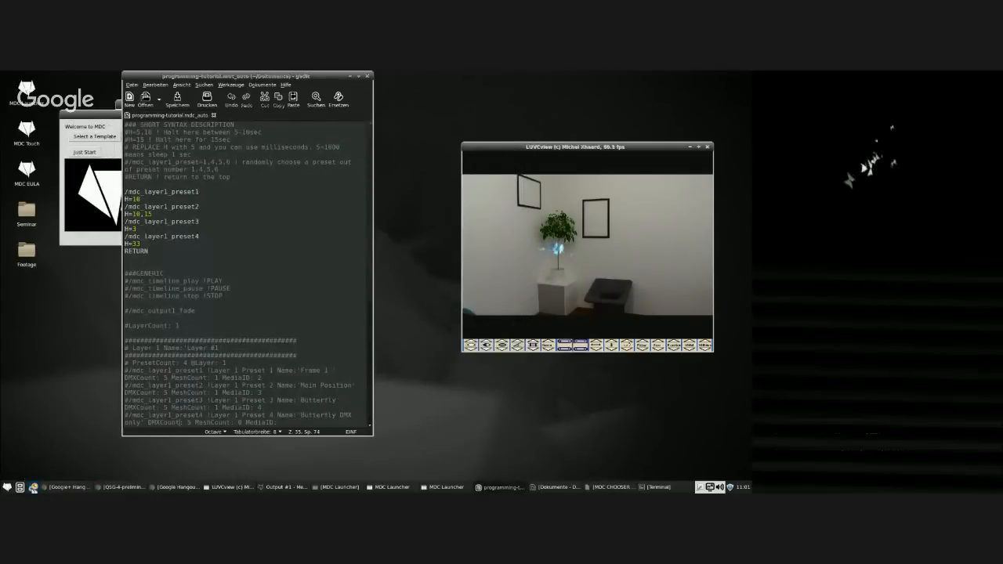
click(33, 486)
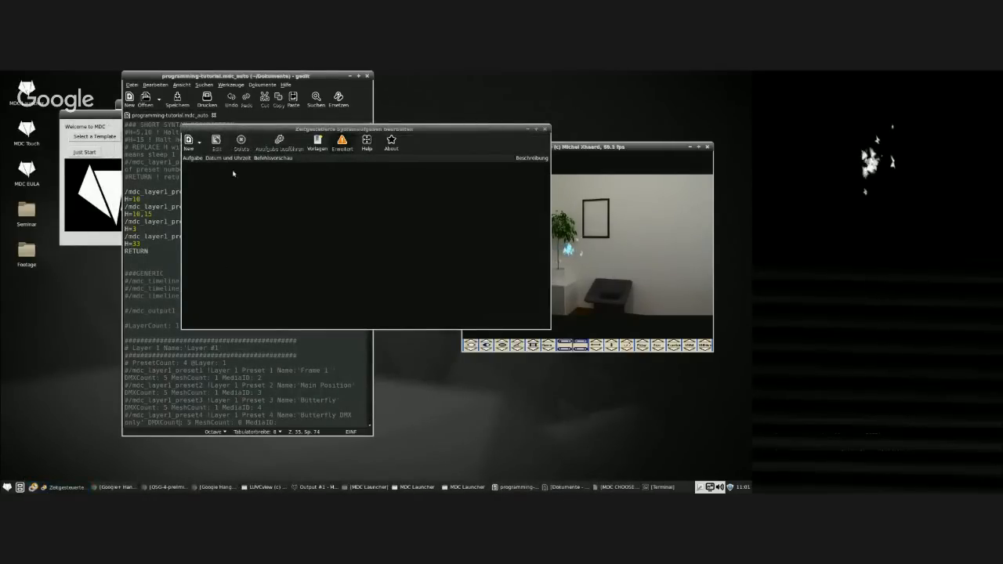
Create a new scheduled task from the MH START template.
click(201, 146)
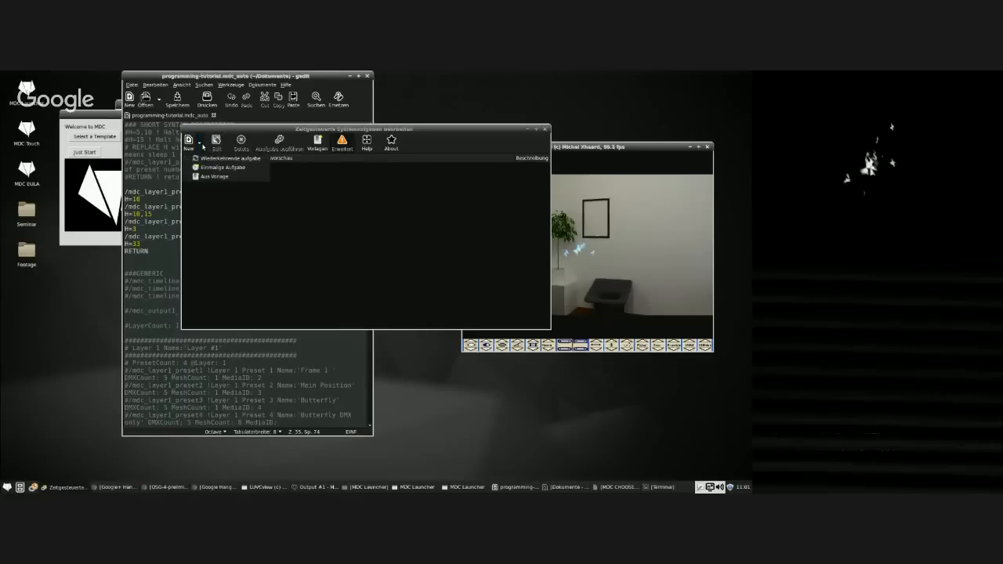
click(216, 177)
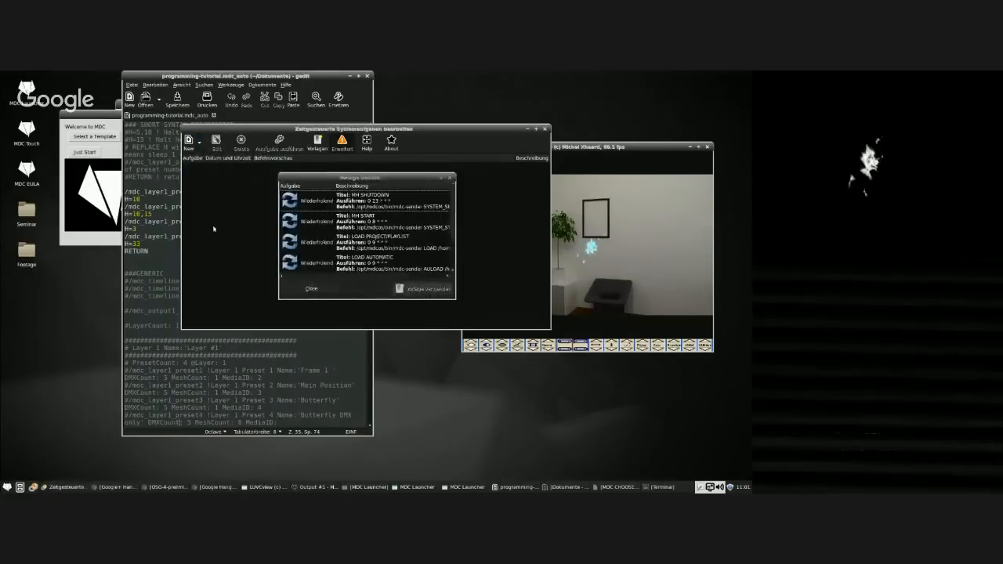
drag(456, 303, 549, 396)
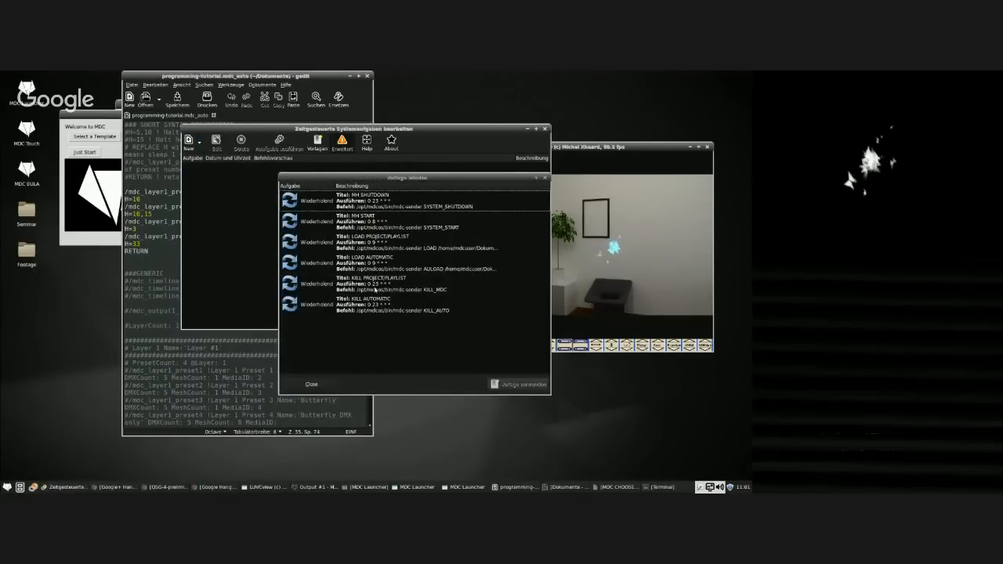
click(405, 224)
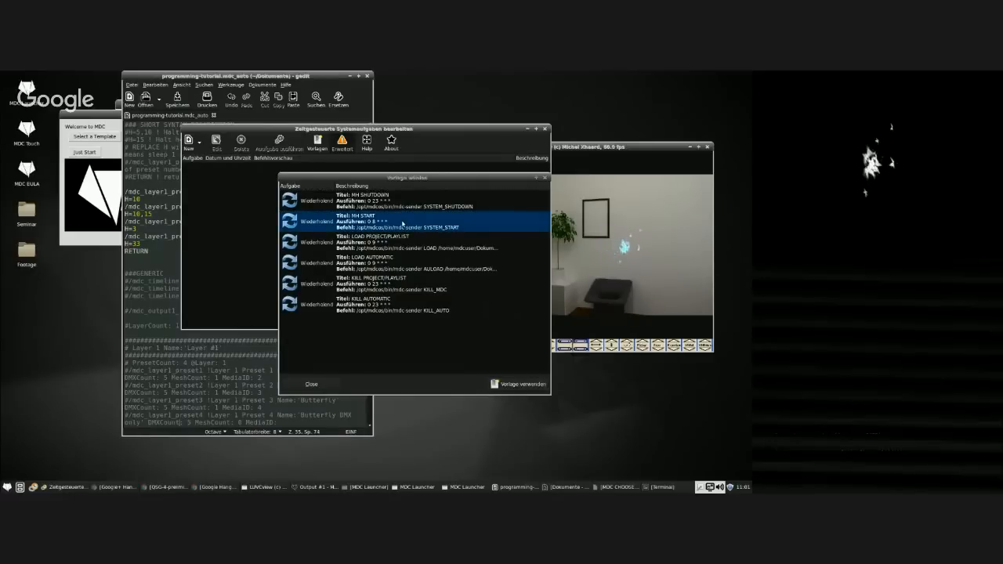
click(519, 386)
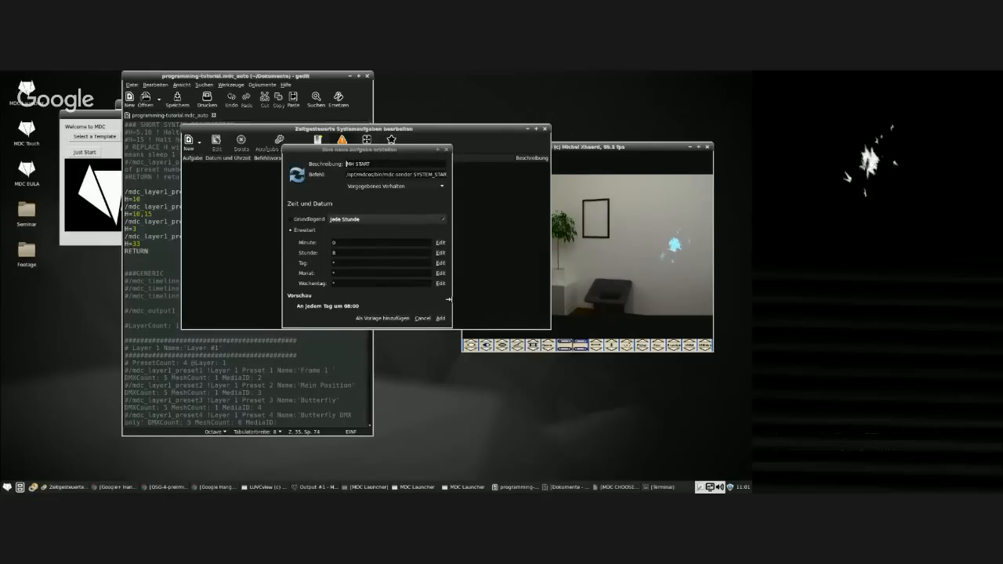
drag(453, 302, 531, 302)
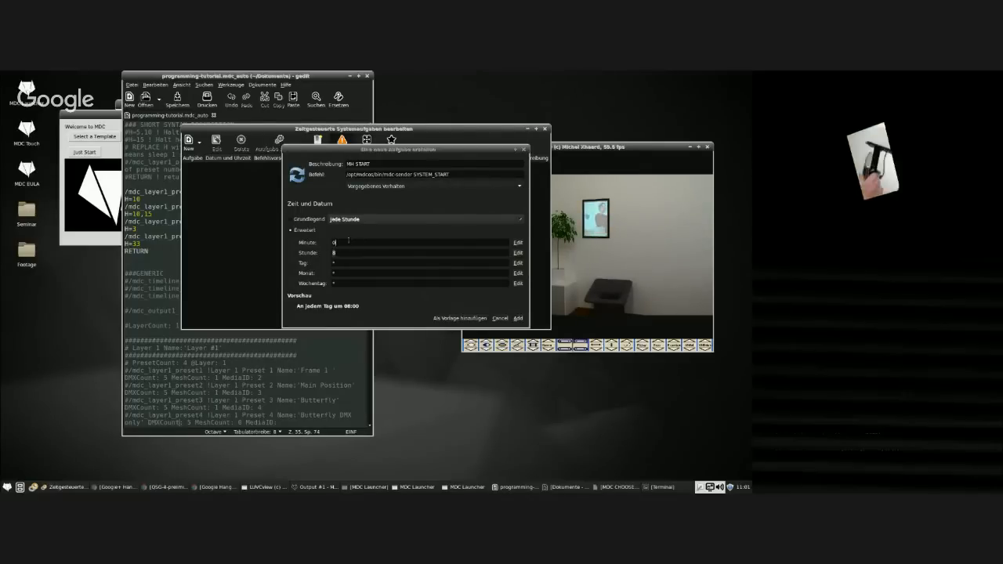
Change the task's hour from 8 to 9 so it runs daily at 09:00.
click(349, 243)
text(9)
key(Tab)
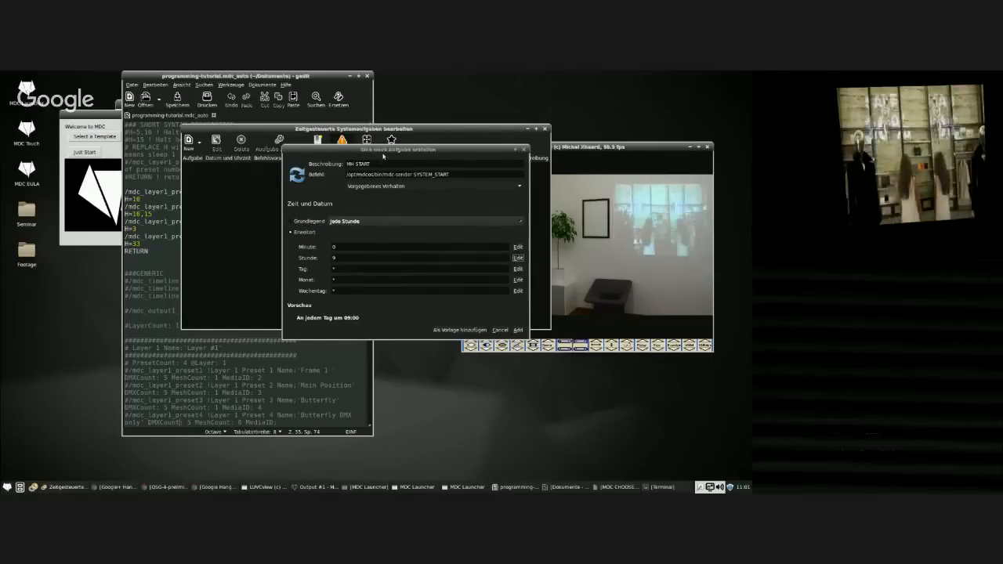
drag(400, 148, 355, 158)
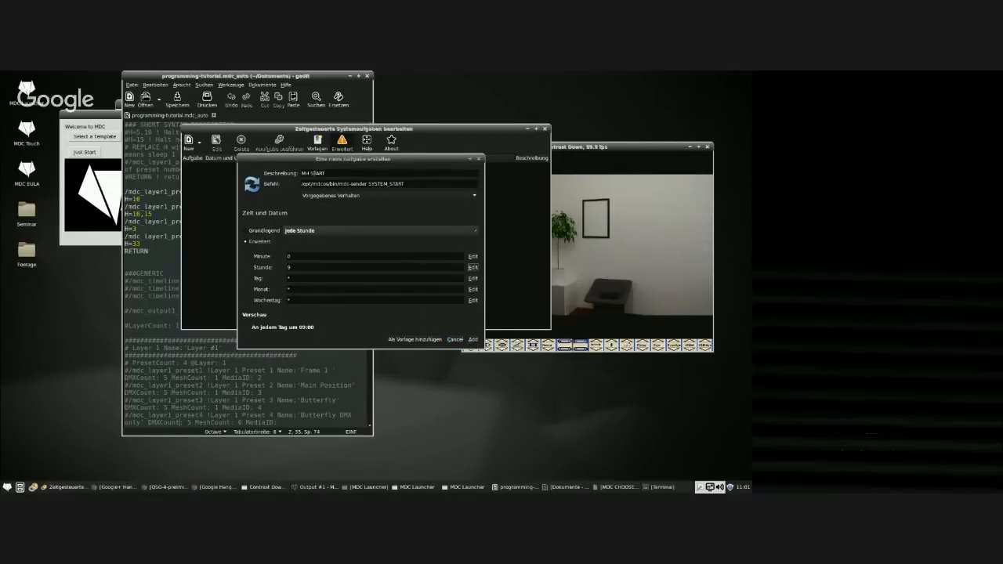
drag(320, 166, 351, 173)
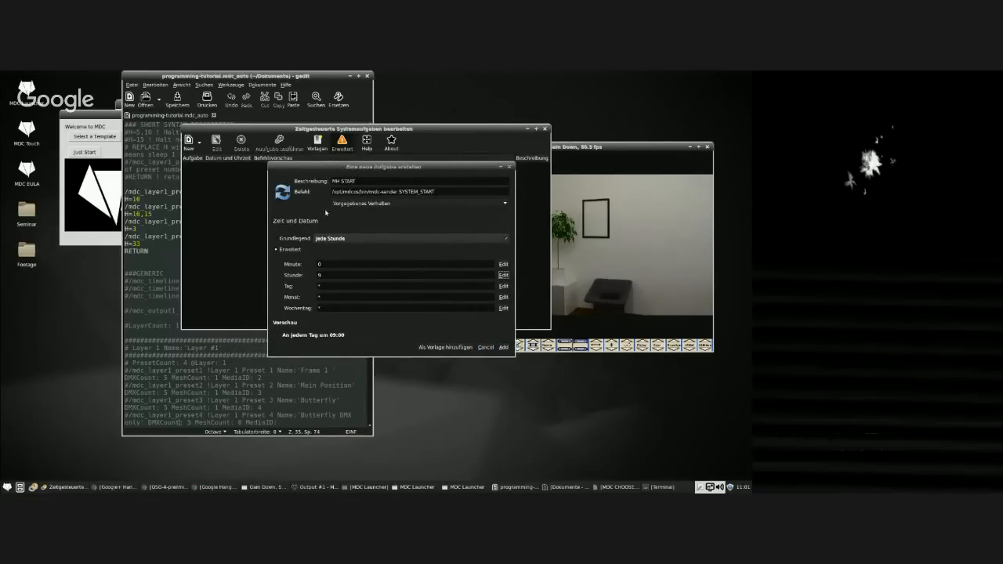
click(184, 488)
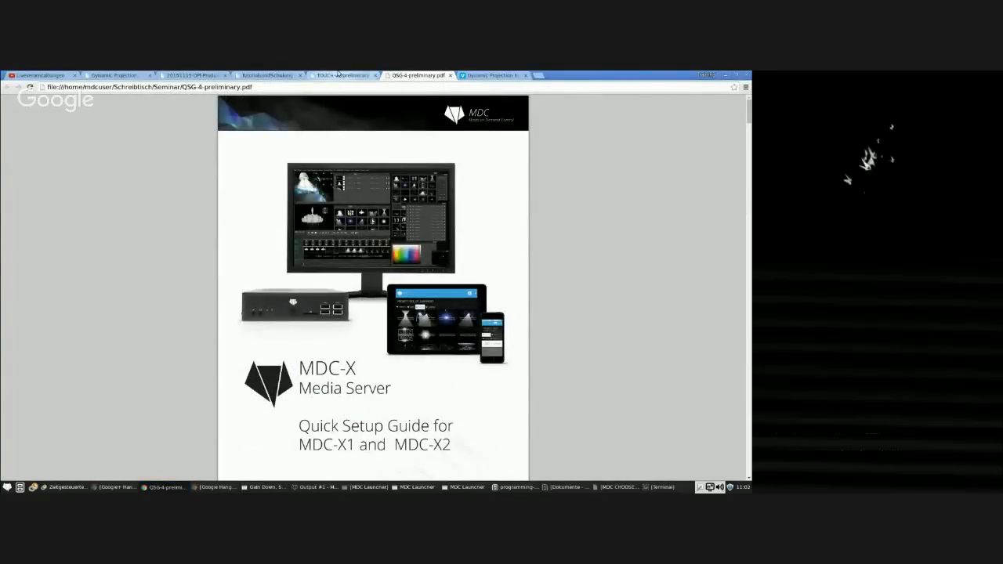
Read the command list in the Quick Setup Guide's section 7 Scheduler, then return to the MH START task.
scroll(509, 275, down, 5)
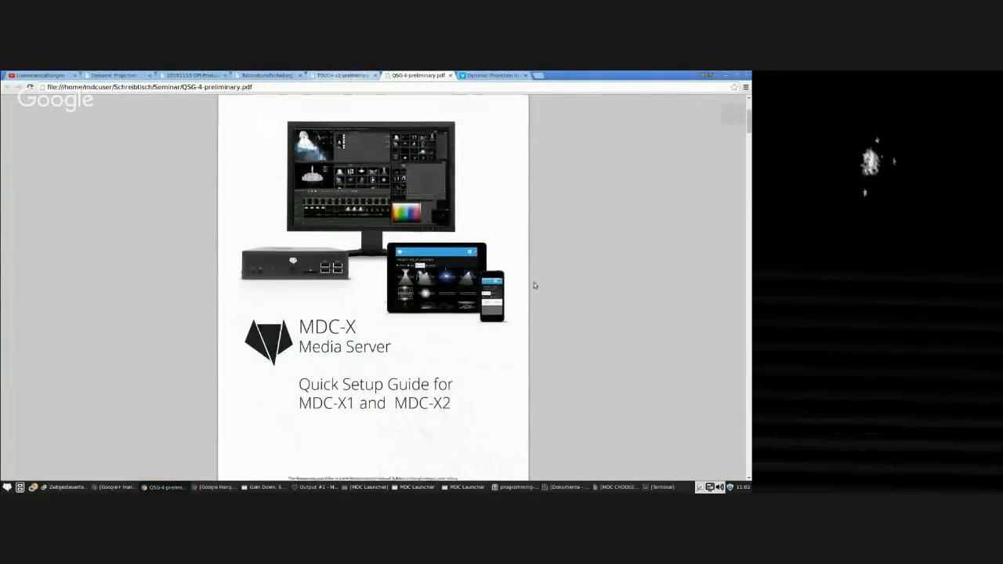
drag(751, 290, 737, 391)
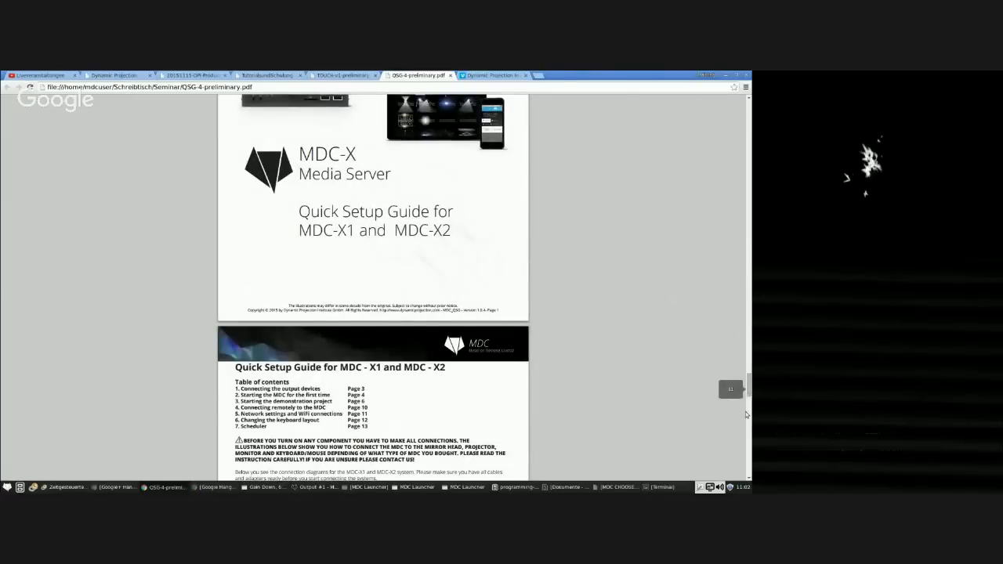
scroll(736, 395, down, 3)
scroll(682, 402, down, 3)
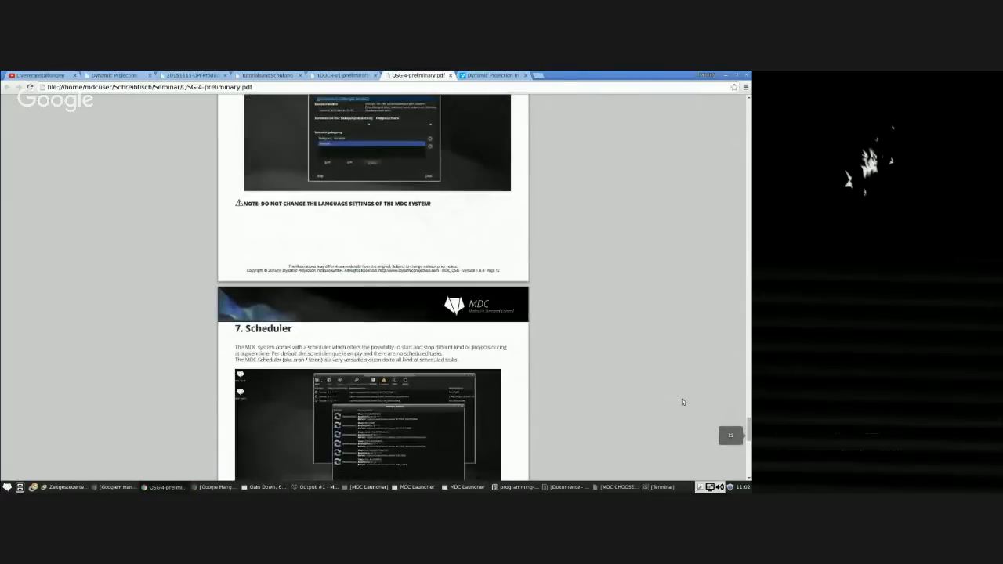
scroll(314, 239, down, 3)
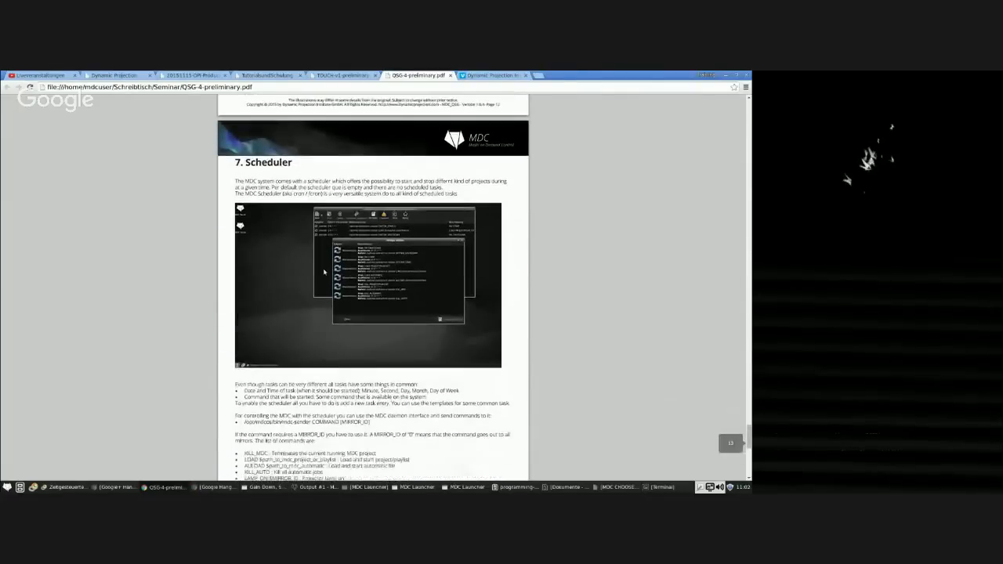
scroll(321, 296, up, 1)
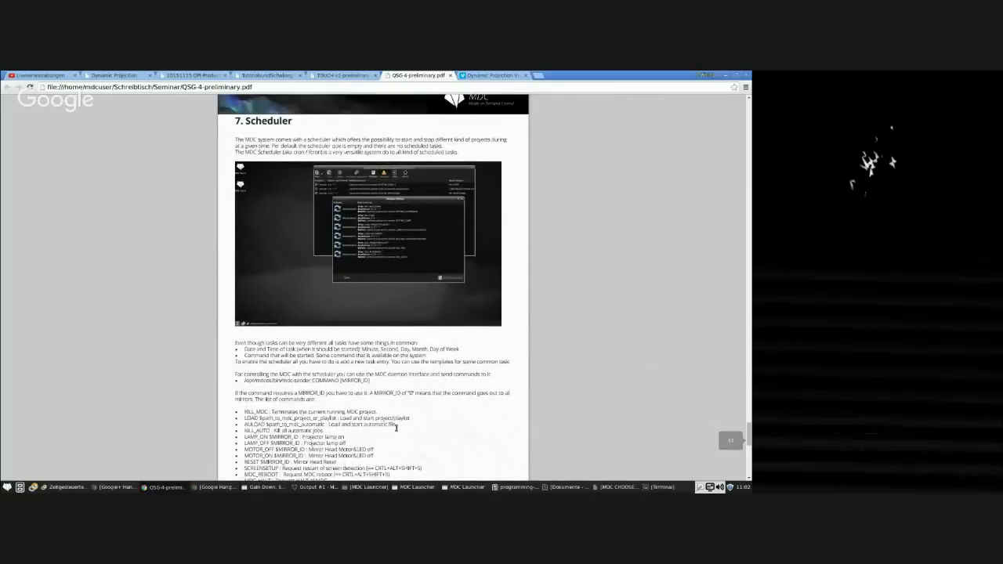
scroll(344, 464, down, 1)
key(alt+Tab)
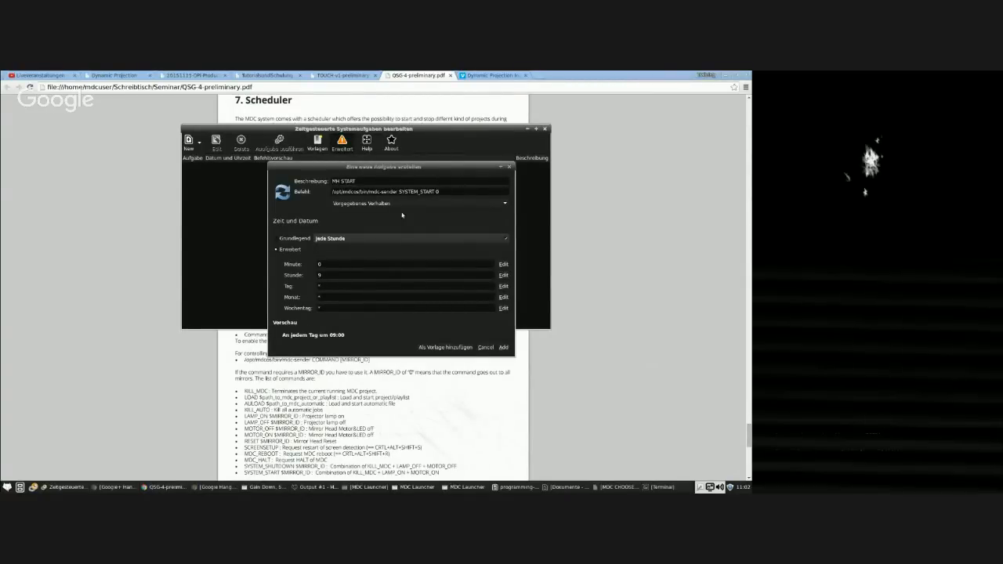
Add the 09:00 MH START task and a LOAD PROJECT/PLAYLIST template task, then close Gnome Schedule.
click(503, 347)
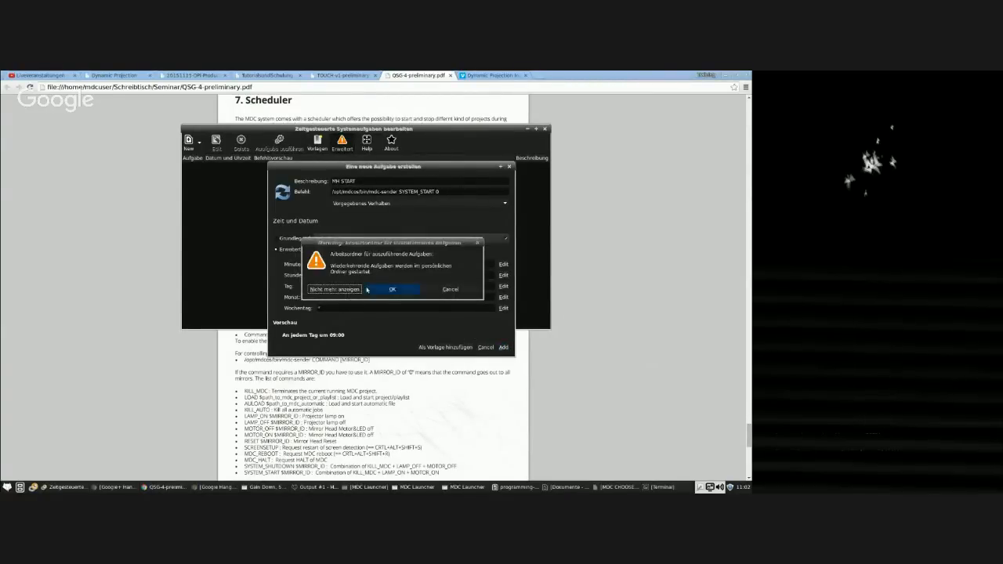
click(368, 290)
click(199, 142)
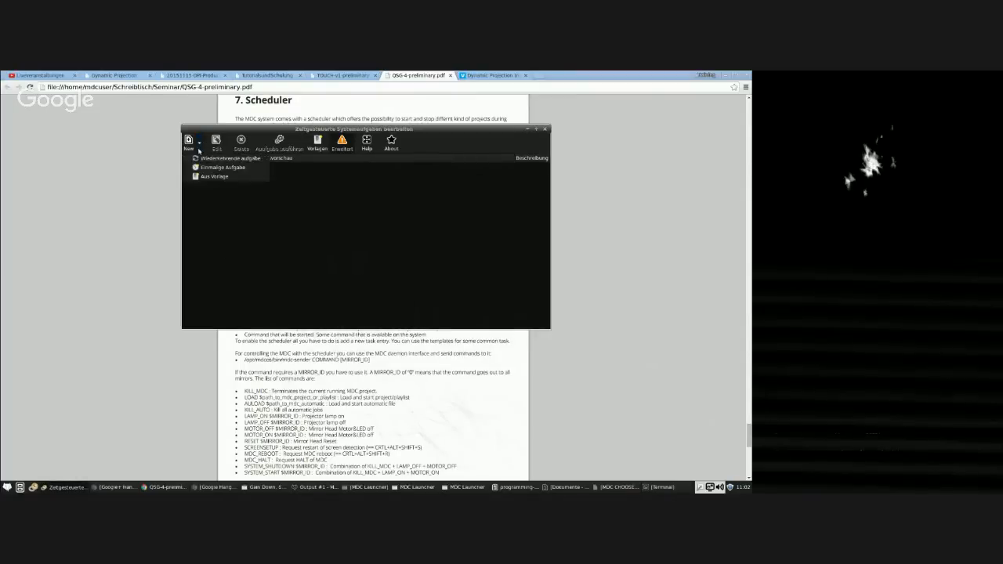
click(211, 175)
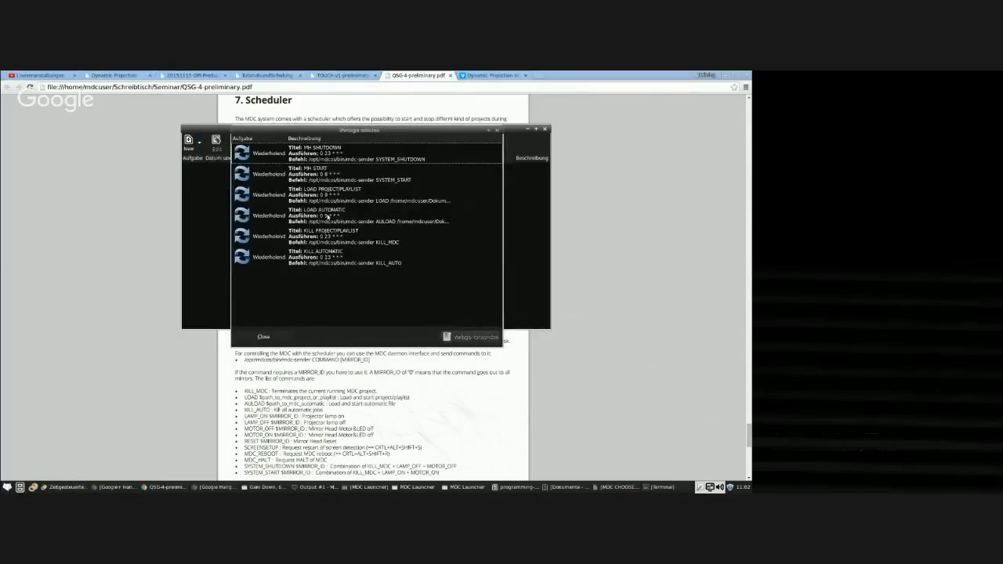
double_click(312, 201)
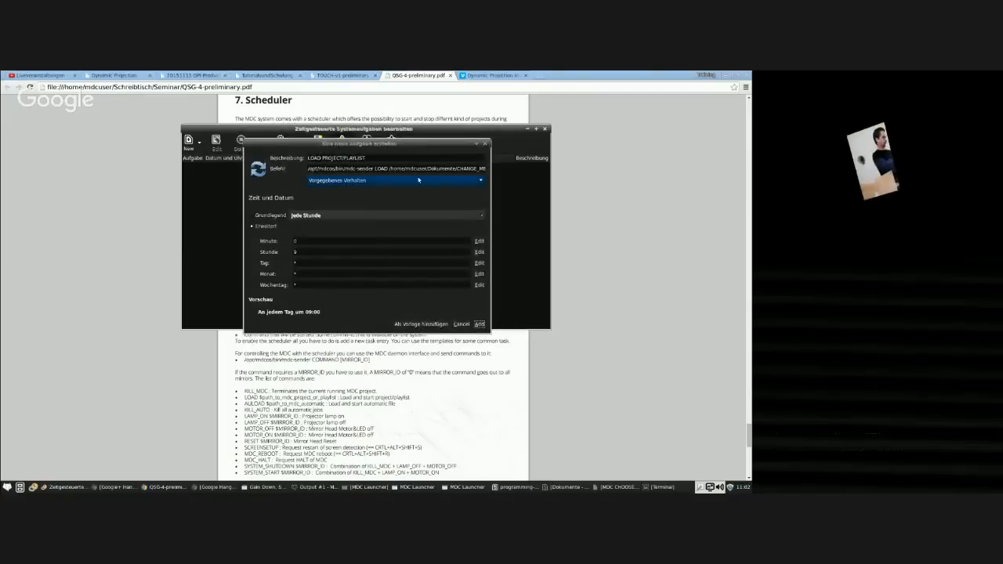
click(479, 323)
click(366, 267)
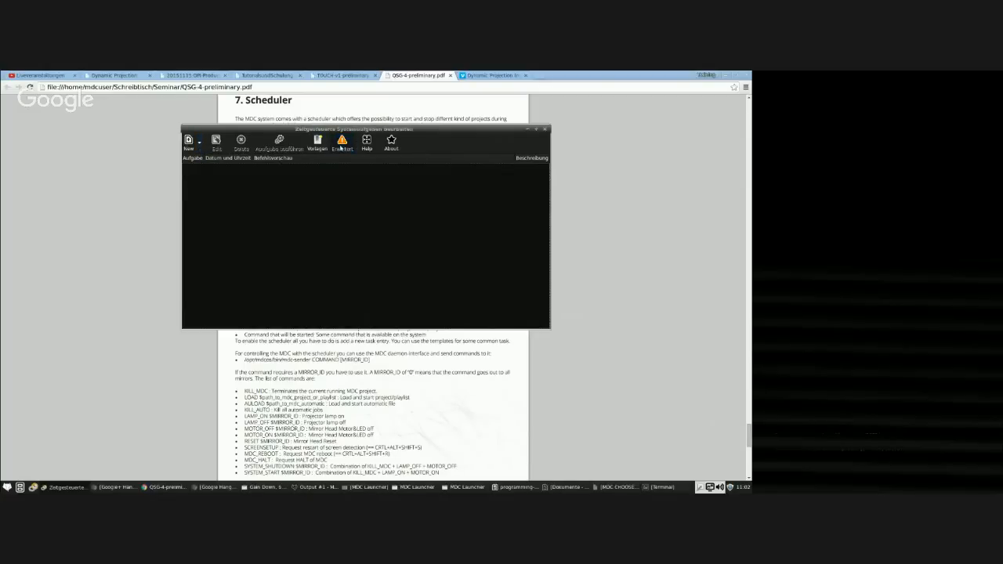
click(545, 129)
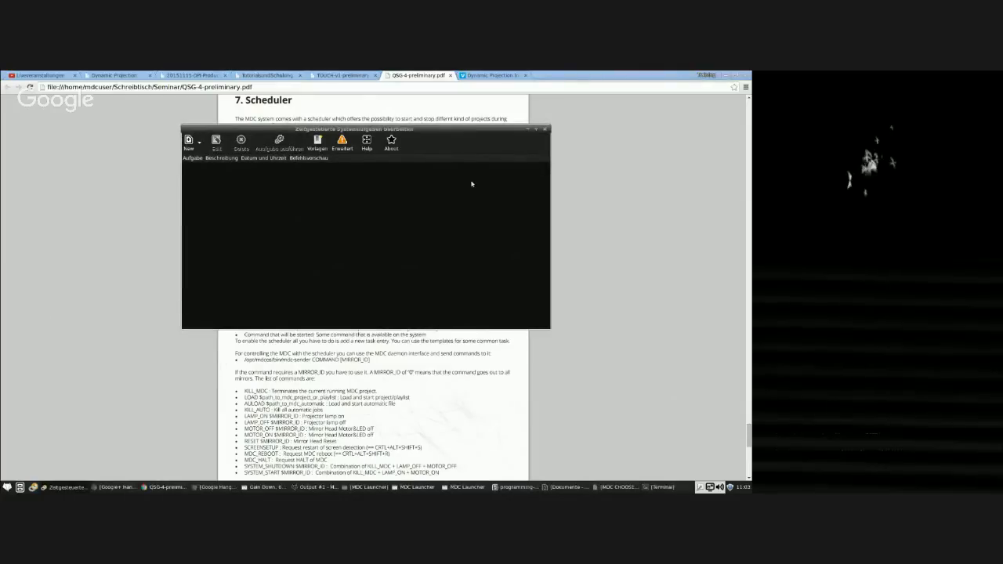
click(547, 131)
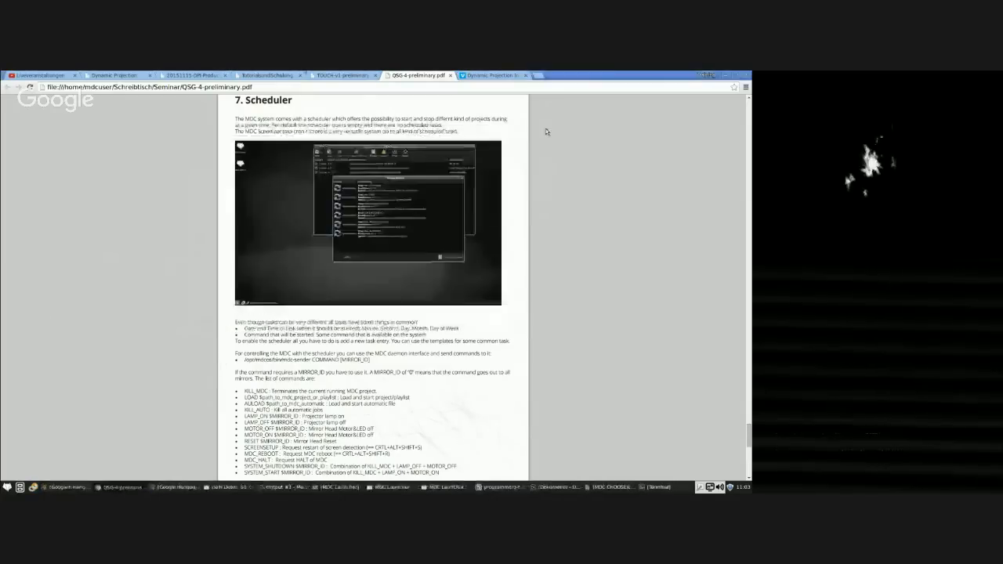
Minimize Chrome, shift the gedit script editor right, and close the duplicate MDC Launcher.
click(727, 74)
drag(237, 77, 359, 83)
click(446, 486)
drag(297, 118, 297, 141)
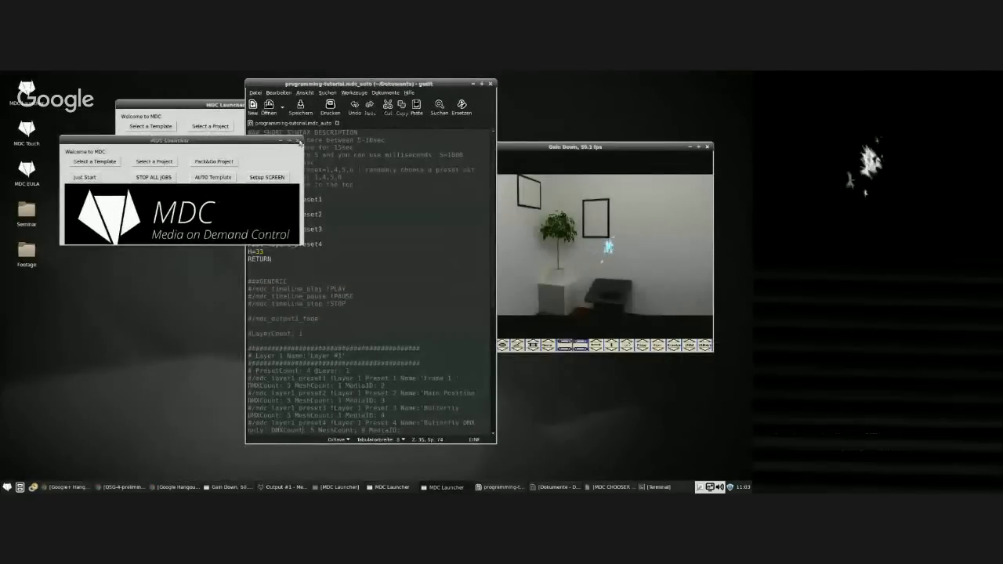
click(298, 141)
Move the remaining MDC Launcher down-left, widen gedit leftward, and bring back the Quick Setup Guide PDF.
drag(229, 108, 188, 123)
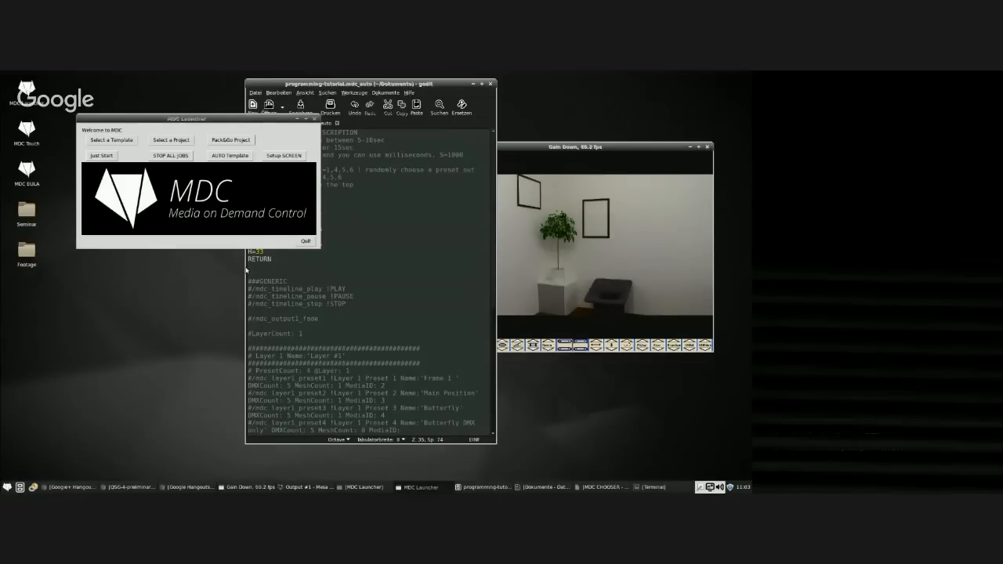
drag(246, 266, 148, 270)
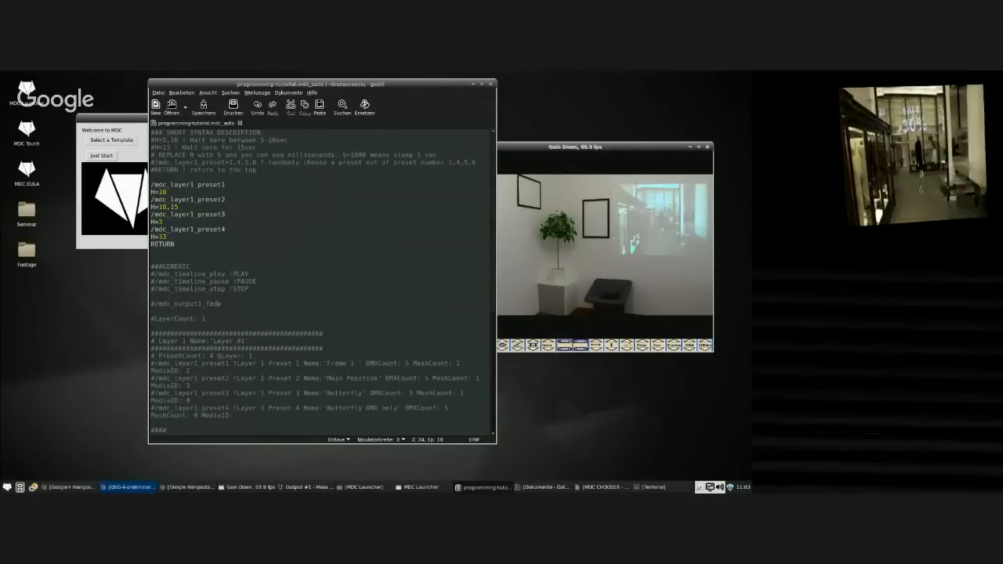
click(124, 488)
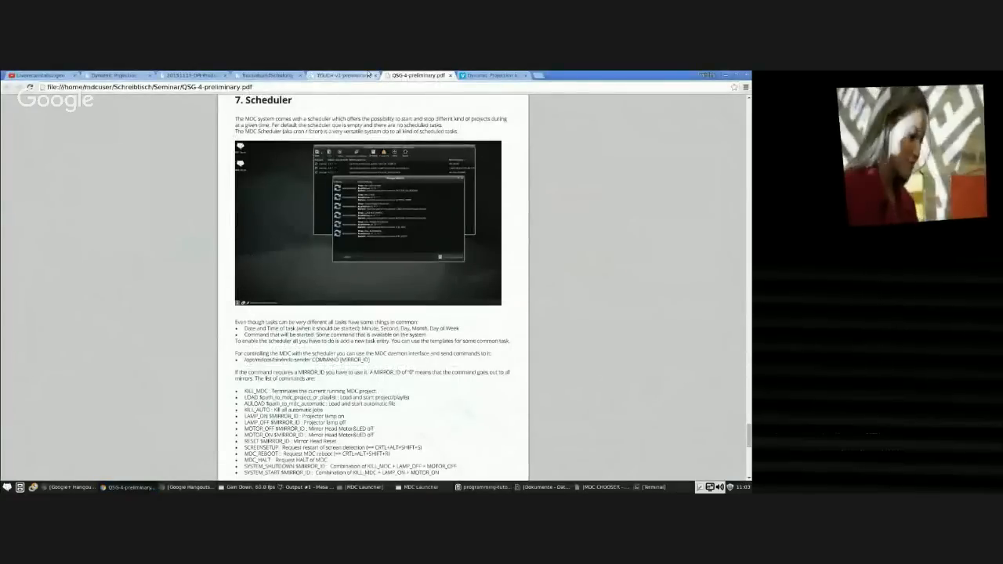
click(177, 74)
scroll(368, 326, down, 5)
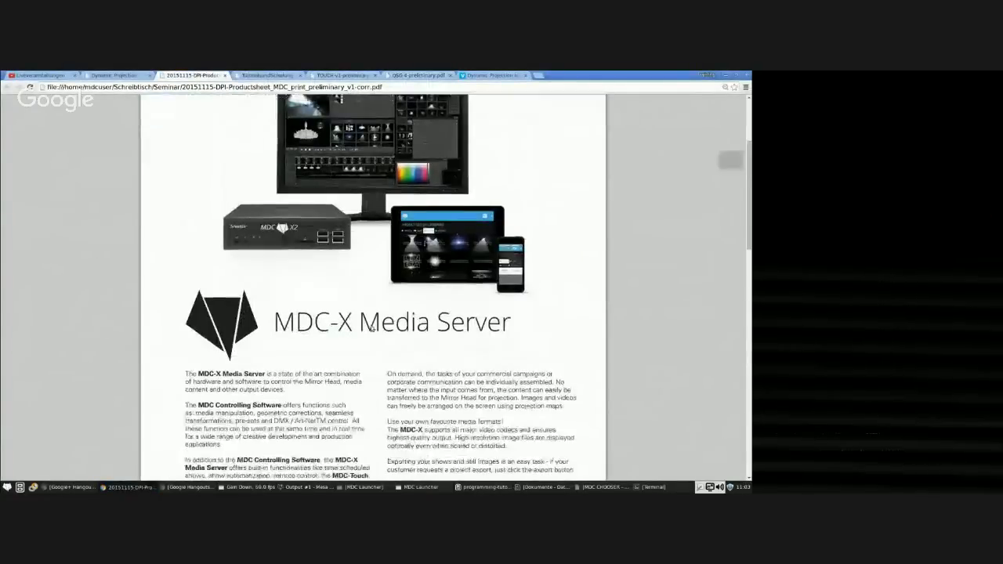
scroll(368, 329, down, 12)
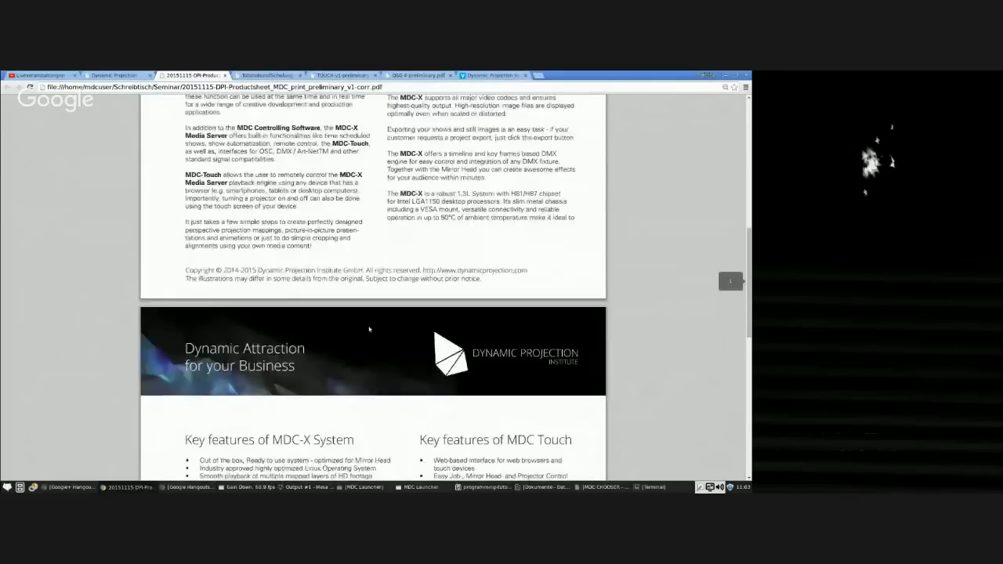
scroll(368, 329, down, 1)
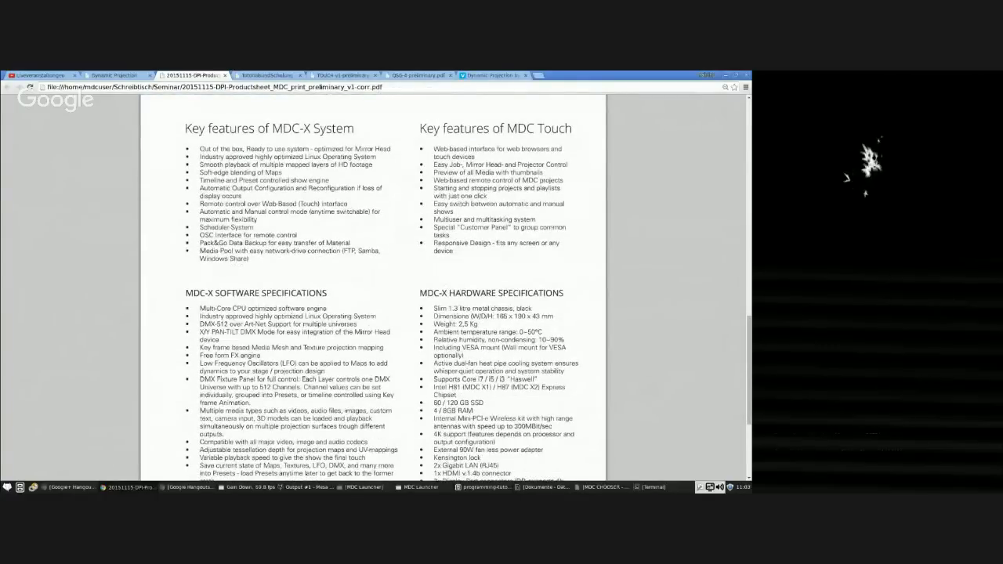
scroll(368, 329, down, 3)
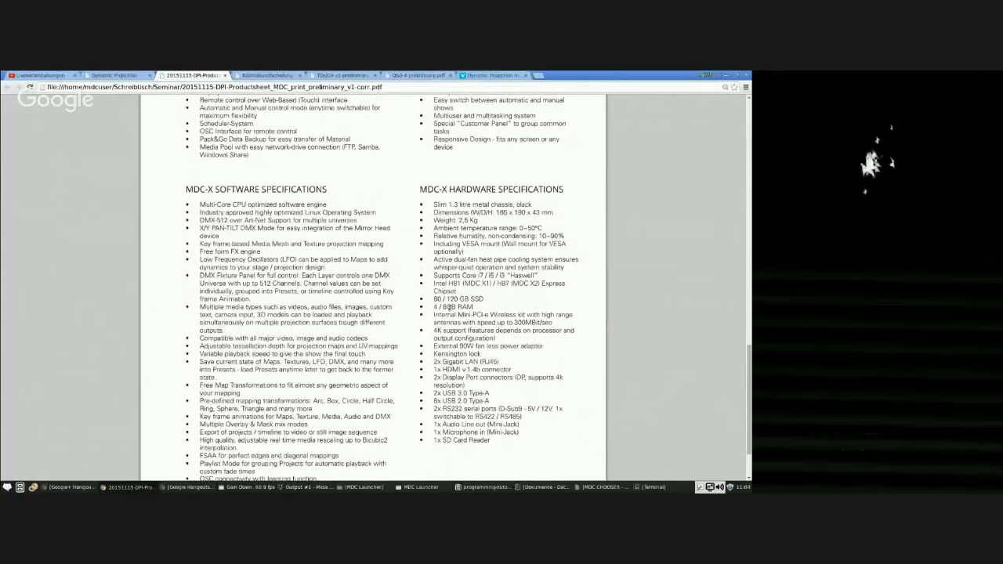
scroll(446, 311, up, 13)
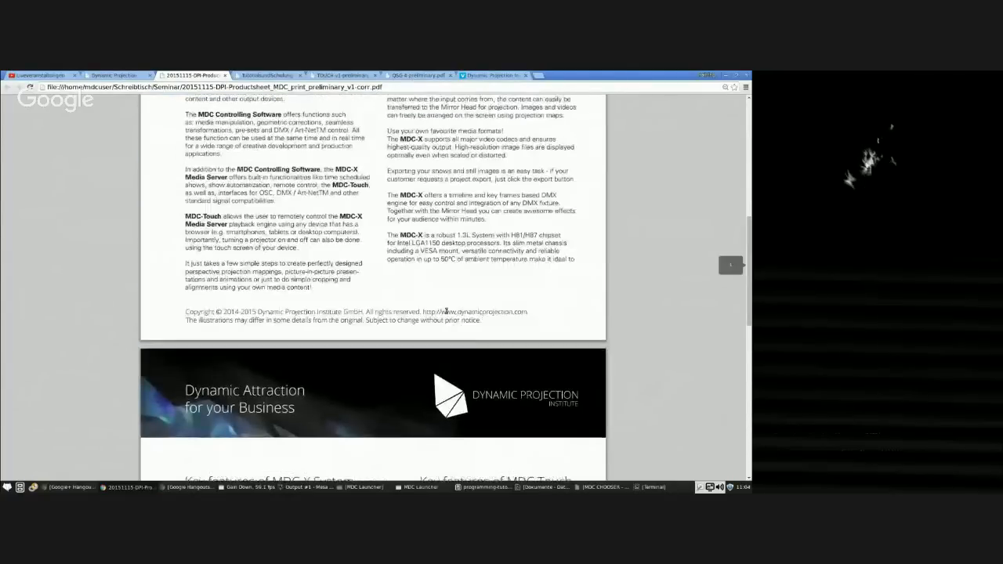
scroll(446, 311, up, 3)
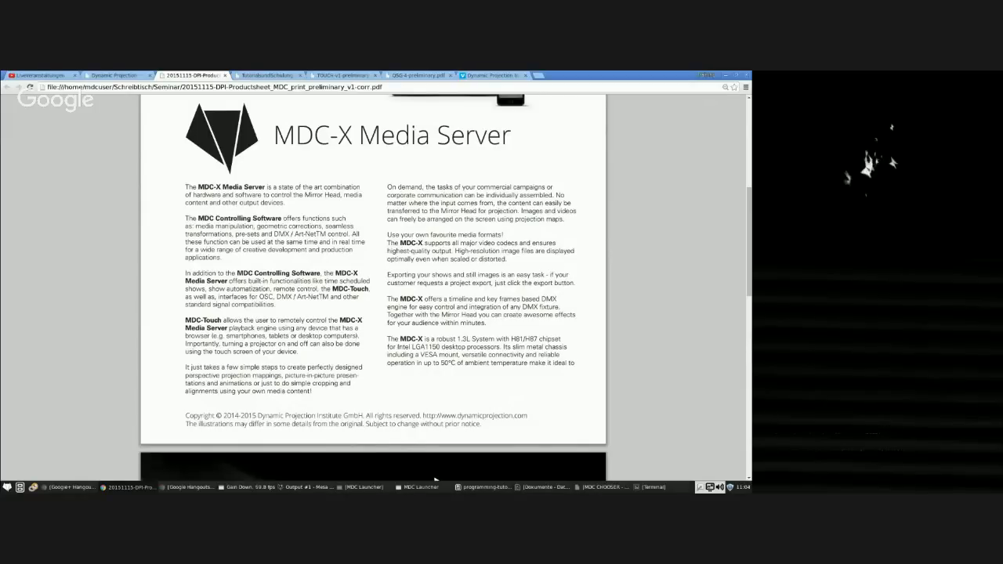
click(415, 76)
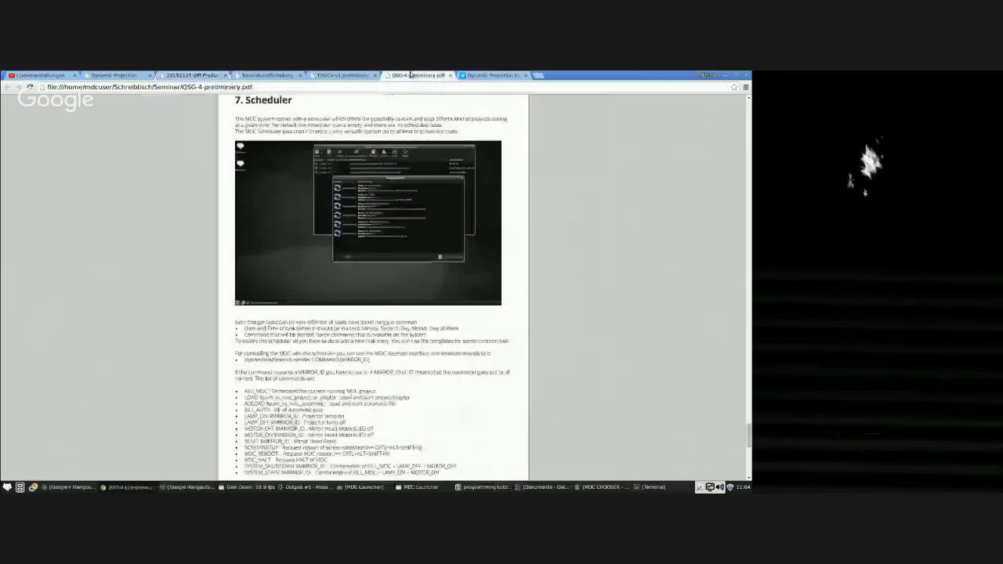
Scroll from the top of the Quick Setup Guide to its connection diagrams, then open the Dynamic Projection site.
drag(748, 427, 748, 106)
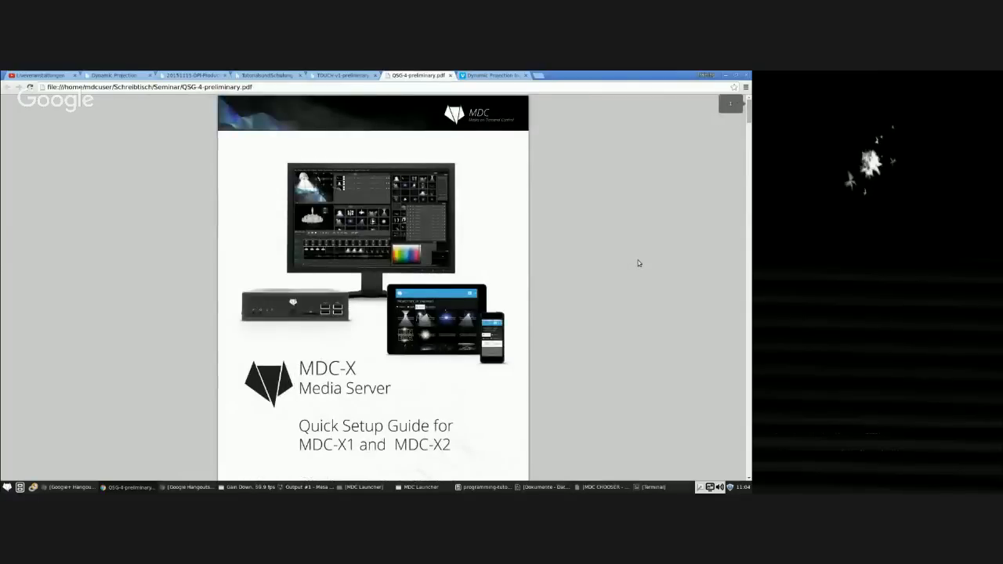
scroll(637, 262, down, 7)
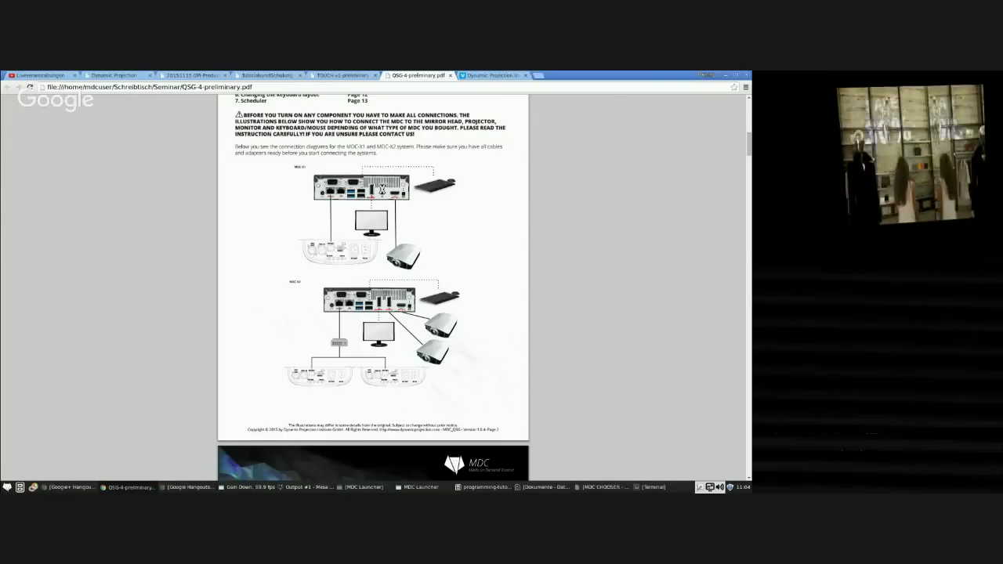
scroll(399, 345, down, 4)
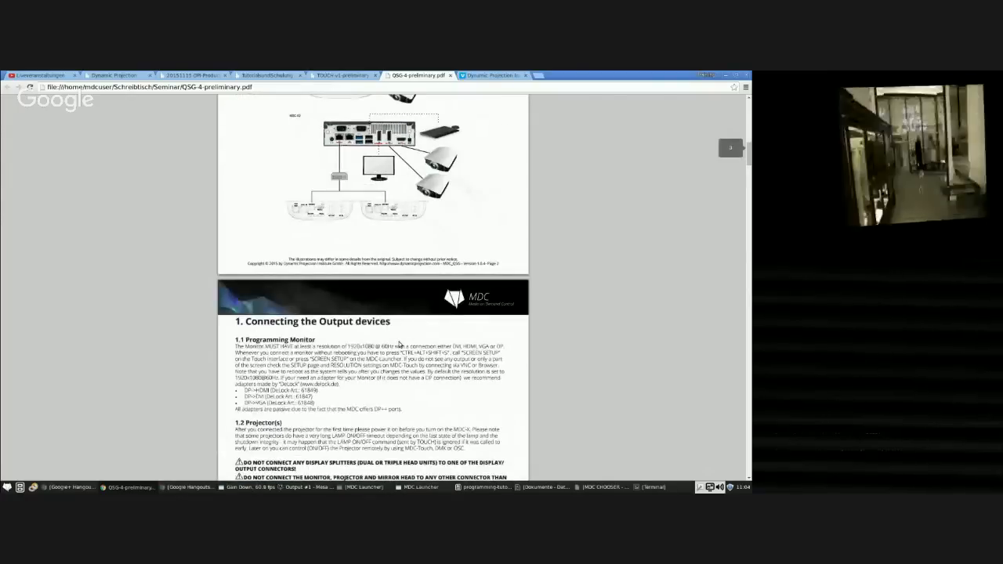
click(115, 76)
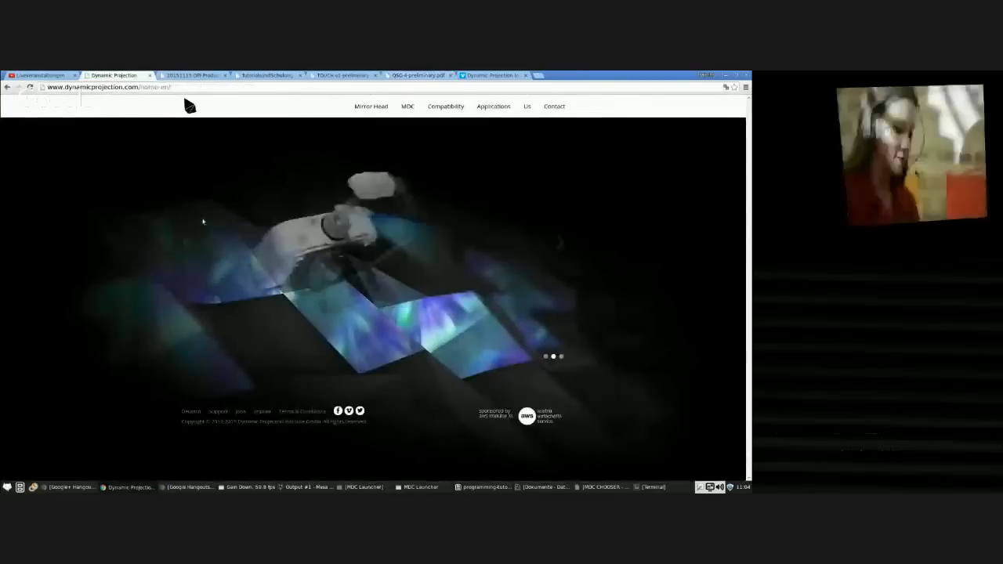